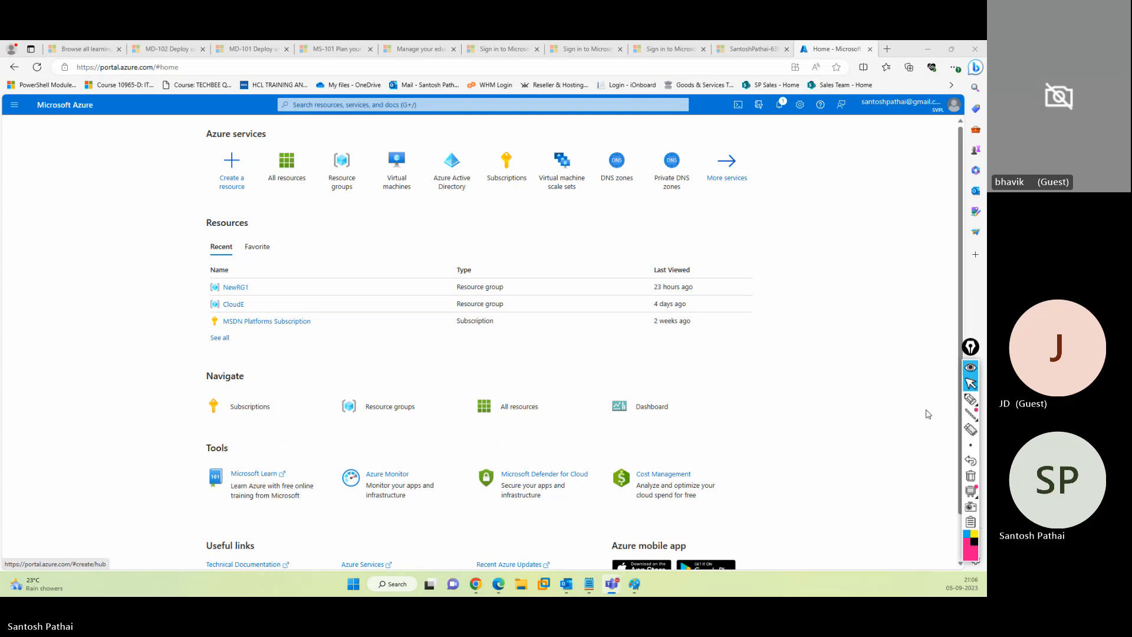
Draw pen annotations with arrows pointing to handwritten "ver 1.0" and "ver 2.0", a cross beside 1.0 and an arrow after 2.0.
{"action": "left_click", "coordinate": [971, 401]}
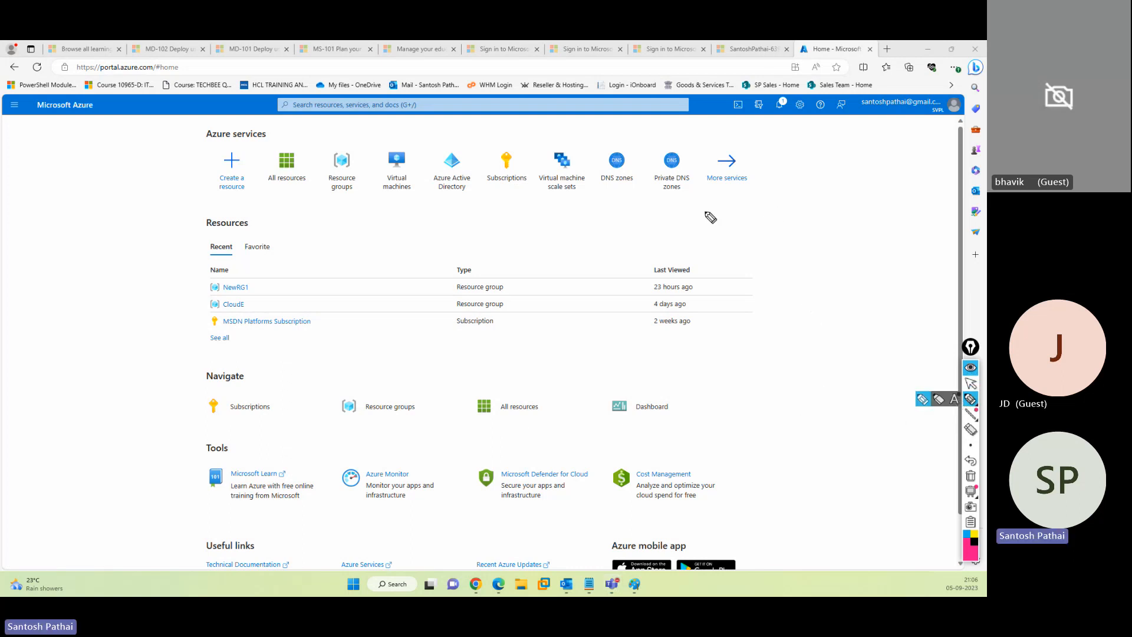
{"action": "mouse_move", "coordinate": [700, 210]}
{"action": "left_mouse_down"}
{"action": "mouse_move", "coordinate": [840, 215]}
{"action": "mouse_move", "coordinate": [865, 180]}
{"action": "left_mouse_up"}
{"action": "left_click", "coordinate": [849, 204]}
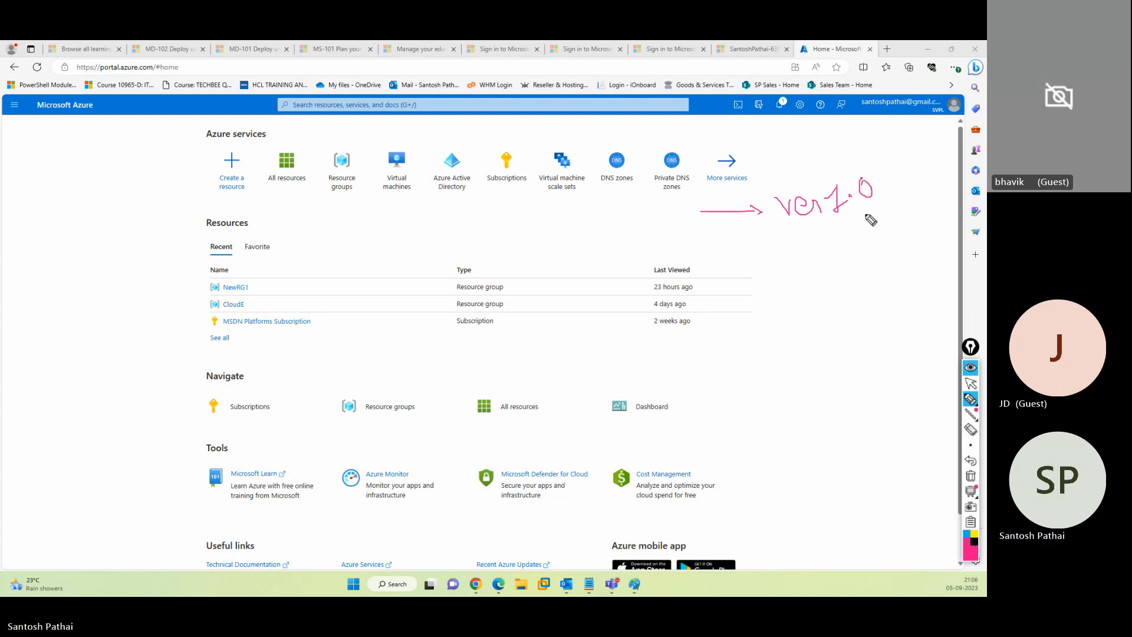
{"action": "mouse_move", "coordinate": [653, 249]}
{"action": "left_mouse_down"}
{"action": "mouse_move", "coordinate": [753, 249]}
{"action": "mouse_move", "coordinate": [737, 259]}
{"action": "mouse_move", "coordinate": [786, 272]}
{"action": "mouse_move", "coordinate": [801, 259]}
{"action": "mouse_move", "coordinate": [844, 270]}
{"action": "mouse_move", "coordinate": [877, 260]}
{"action": "mouse_move", "coordinate": [869, 244]}
{"action": "left_mouse_up"}
{"action": "left_click", "coordinate": [856, 266]}
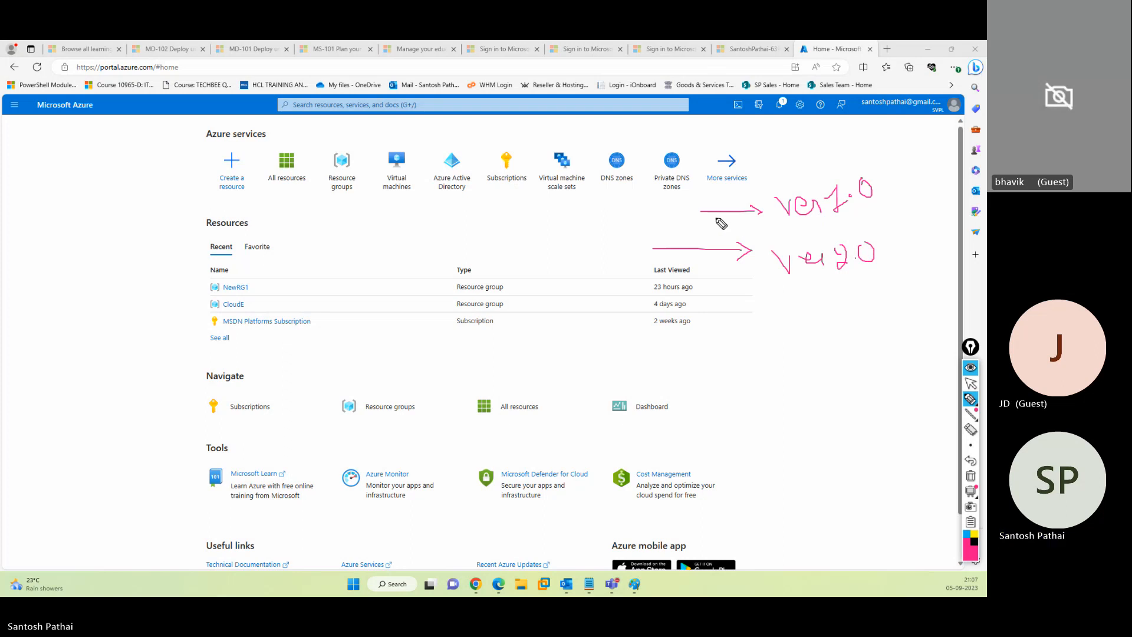
{"action": "mouse_move", "coordinate": [693, 213]}
{"action": "left_mouse_down"}
{"action": "mouse_move", "coordinate": [762, 211]}
{"action": "mouse_move", "coordinate": [748, 219]}
{"action": "left_mouse_up"}
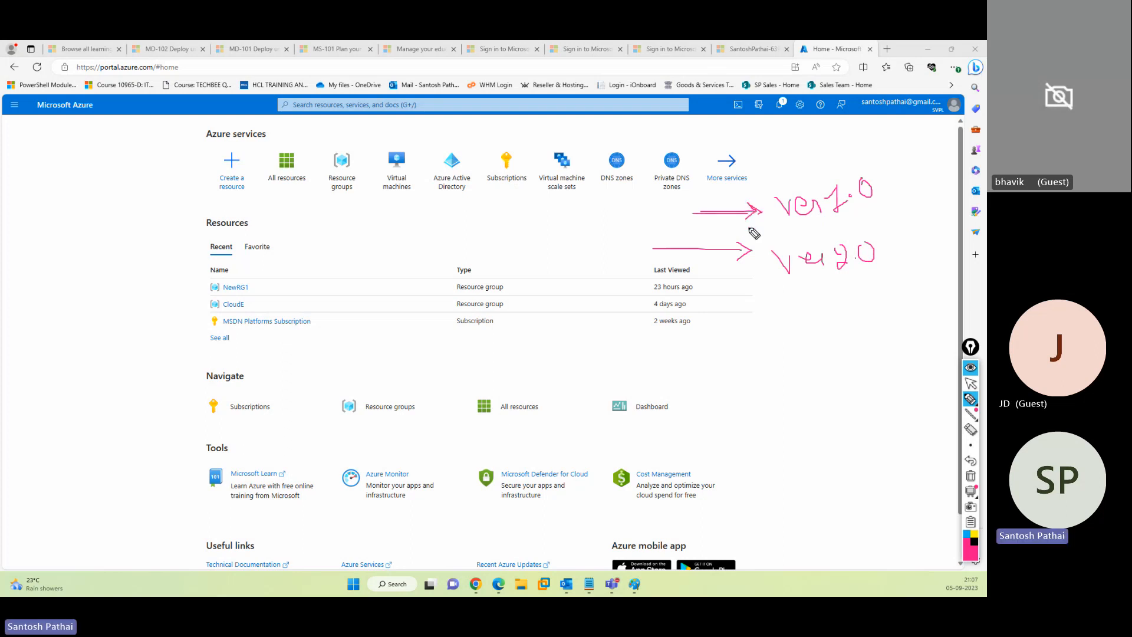
{"action": "mouse_move", "coordinate": [647, 250]}
{"action": "left_mouse_down"}
{"action": "mouse_move", "coordinate": [752, 249]}
{"action": "mouse_move", "coordinate": [736, 258]}
{"action": "left_mouse_up"}
{"action": "left_click_drag", "start_coordinate": [898, 180], "coordinate": [912, 191]}
{"action": "left_click_drag", "start_coordinate": [911, 178], "coordinate": [899, 192]}
{"action": "left_click_drag", "start_coordinate": [890, 248], "coordinate": [936, 254]}
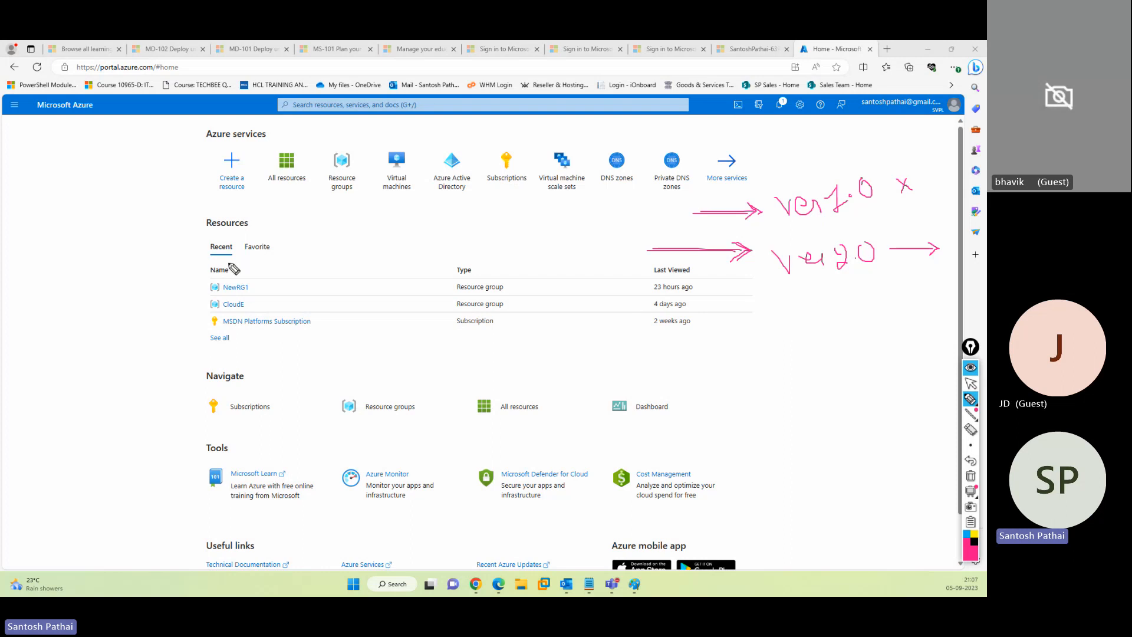
Handwrite "App Deploy" with branch lines leading down to "Slots" and the numbers 1, 2 and 3.
{"action": "mouse_move", "coordinate": [49, 213]}
{"action": "left_mouse_down"}
{"action": "mouse_move", "coordinate": [57, 232]}
{"action": "mouse_move", "coordinate": [101, 240]}
{"action": "left_mouse_up"}
{"action": "left_click_drag", "start_coordinate": [113, 197], "coordinate": [116, 233]}
{"action": "mouse_move", "coordinate": [64, 269]}
{"action": "left_mouse_down"}
{"action": "mouse_move", "coordinate": [111, 262]}
{"action": "mouse_move", "coordinate": [143, 235]}
{"action": "mouse_move", "coordinate": [160, 270]}
{"action": "left_mouse_up"}
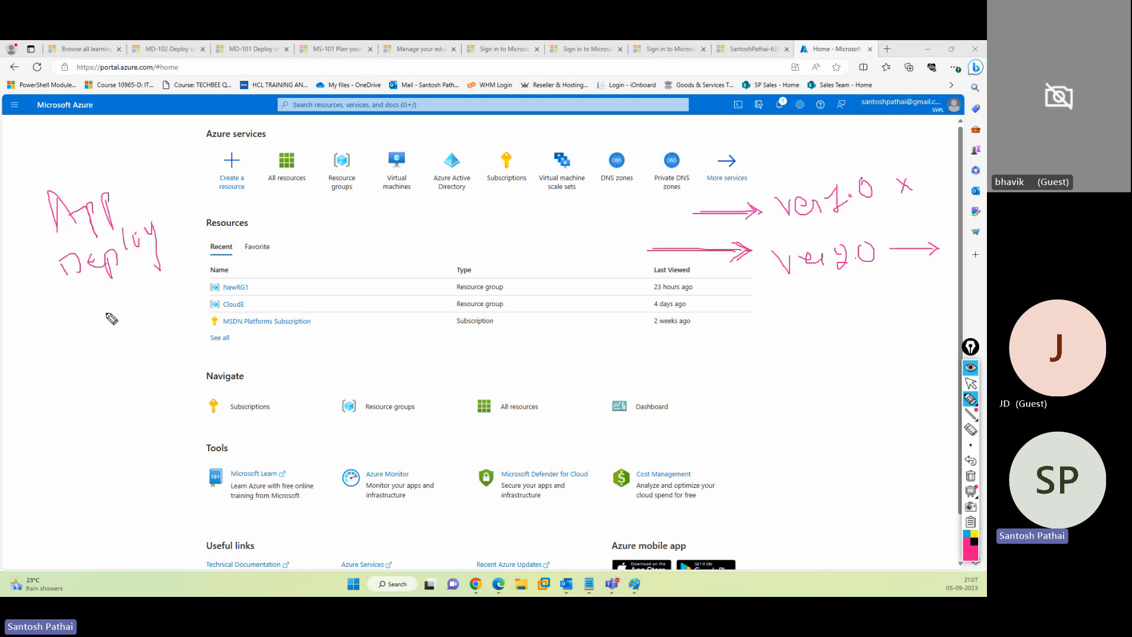
{"action": "mouse_move", "coordinate": [86, 287]}
{"action": "left_mouse_down"}
{"action": "mouse_move", "coordinate": [73, 335]}
{"action": "mouse_move", "coordinate": [133, 313]}
{"action": "left_mouse_up"}
{"action": "left_click_drag", "start_coordinate": [132, 269], "coordinate": [178, 292]}
{"action": "mouse_move", "coordinate": [66, 345]}
{"action": "left_mouse_down"}
{"action": "mouse_move", "coordinate": [50, 353]}
{"action": "mouse_move", "coordinate": [48, 378]}
{"action": "left_mouse_up"}
{"action": "mouse_move", "coordinate": [83, 343]}
{"action": "left_mouse_down"}
{"action": "mouse_move", "coordinate": [78, 374]}
{"action": "mouse_move", "coordinate": [94, 343]}
{"action": "mouse_move", "coordinate": [97, 365]}
{"action": "left_mouse_up"}
{"action": "left_click_drag", "start_coordinate": [115, 348], "coordinate": [84, 413]}
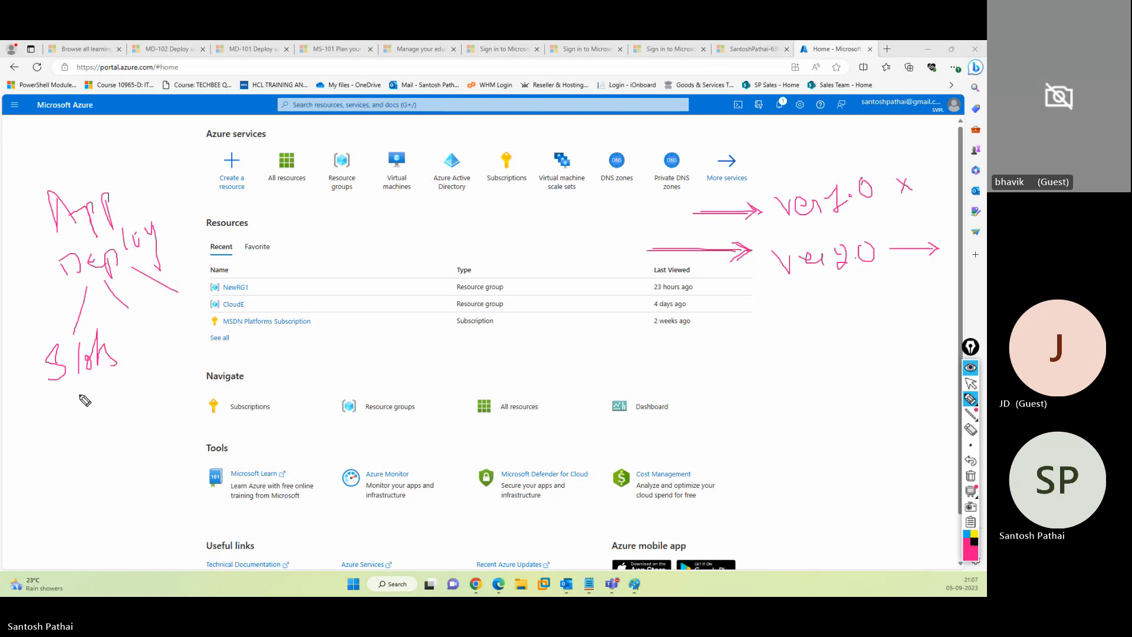
{"action": "mouse_move", "coordinate": [140, 364]}
{"action": "left_mouse_down"}
{"action": "mouse_move", "coordinate": [170, 371]}
{"action": "mouse_move", "coordinate": [192, 352]}
{"action": "mouse_move", "coordinate": [185, 367]}
{"action": "left_mouse_up"}
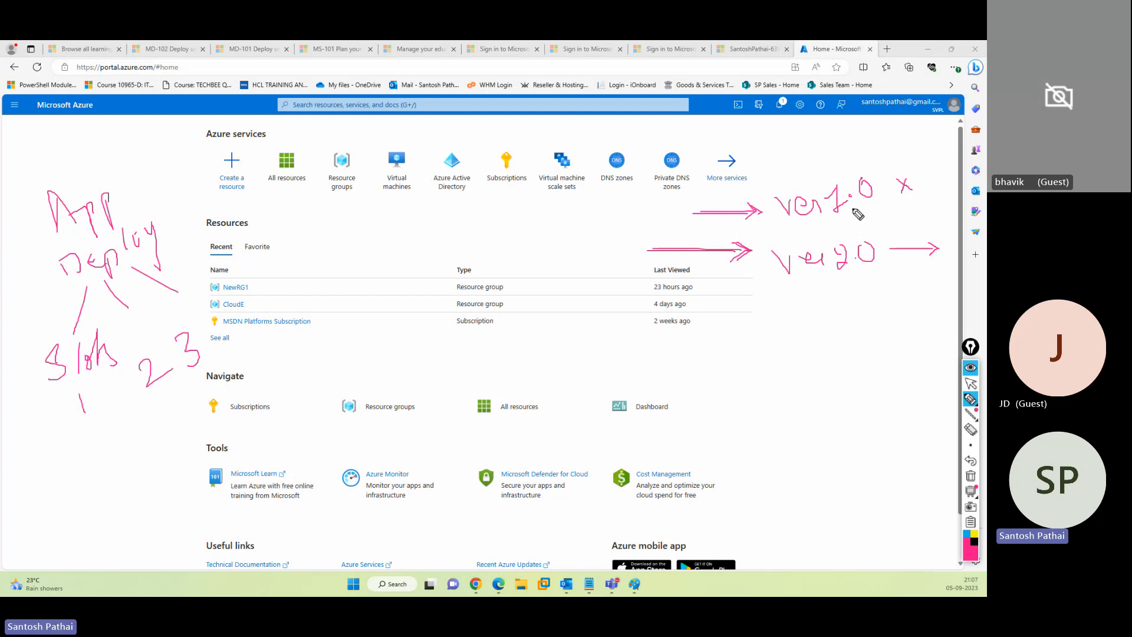
Draw curved swap arrows between the two version notes and handwrite "Staging" and "Produ" beside them.
{"action": "mouse_move", "coordinate": [654, 253]}
{"action": "left_mouse_down"}
{"action": "mouse_move", "coordinate": [744, 252]}
{"action": "mouse_move", "coordinate": [657, 259]}
{"action": "mouse_move", "coordinate": [669, 228]}
{"action": "left_mouse_up"}
{"action": "mouse_move", "coordinate": [872, 205]}
{"action": "left_mouse_down"}
{"action": "mouse_move", "coordinate": [903, 239]}
{"action": "mouse_move", "coordinate": [886, 241]}
{"action": "left_mouse_up"}
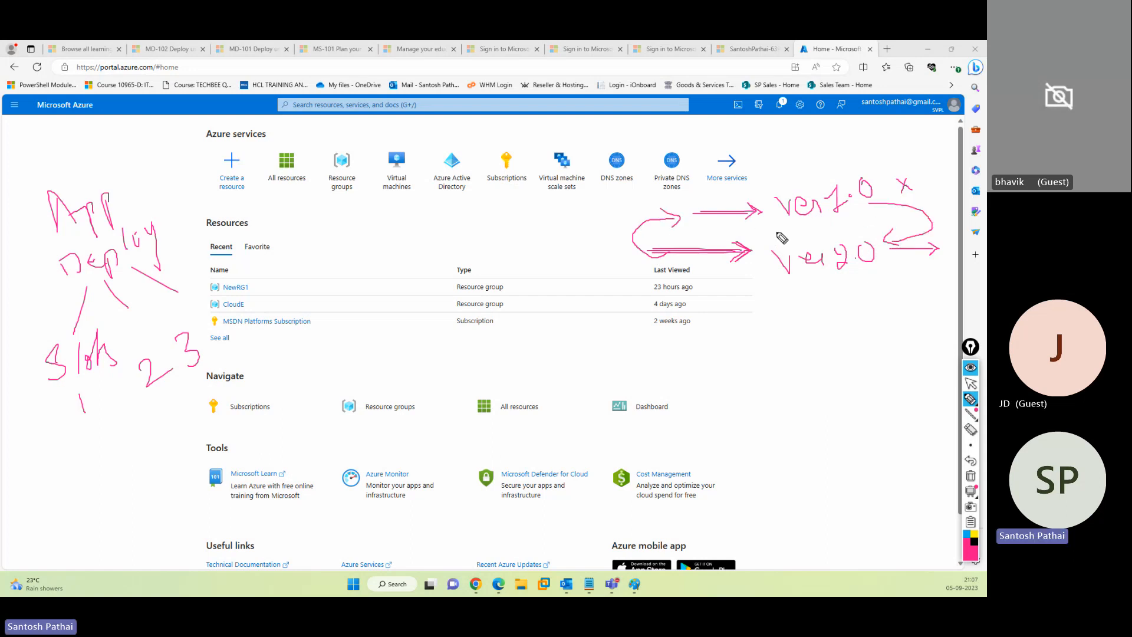
{"action": "mouse_move", "coordinate": [550, 215]}
{"action": "left_mouse_down"}
{"action": "mouse_move", "coordinate": [550, 253]}
{"action": "mouse_move", "coordinate": [601, 255]}
{"action": "mouse_move", "coordinate": [590, 263]}
{"action": "left_mouse_up"}
{"action": "mouse_move", "coordinate": [453, 246]}
{"action": "left_mouse_down"}
{"action": "mouse_move", "coordinate": [436, 276]}
{"action": "mouse_move", "coordinate": [507, 248]}
{"action": "mouse_move", "coordinate": [554, 284]}
{"action": "left_mouse_up"}
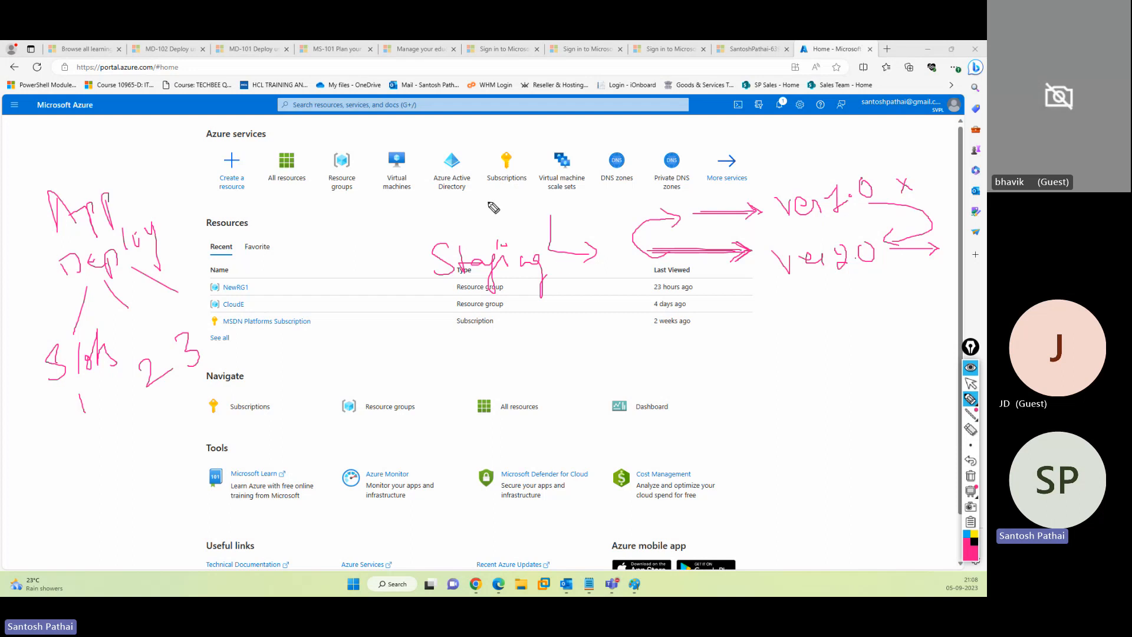
{"action": "mouse_move", "coordinate": [510, 216]}
{"action": "left_mouse_down"}
{"action": "mouse_move", "coordinate": [511, 174]}
{"action": "mouse_move", "coordinate": [536, 207]}
{"action": "mouse_move", "coordinate": [561, 202]}
{"action": "mouse_move", "coordinate": [599, 162]}
{"action": "mouse_move", "coordinate": [592, 203]}
{"action": "mouse_move", "coordinate": [644, 180]}
{"action": "left_mouse_up"}
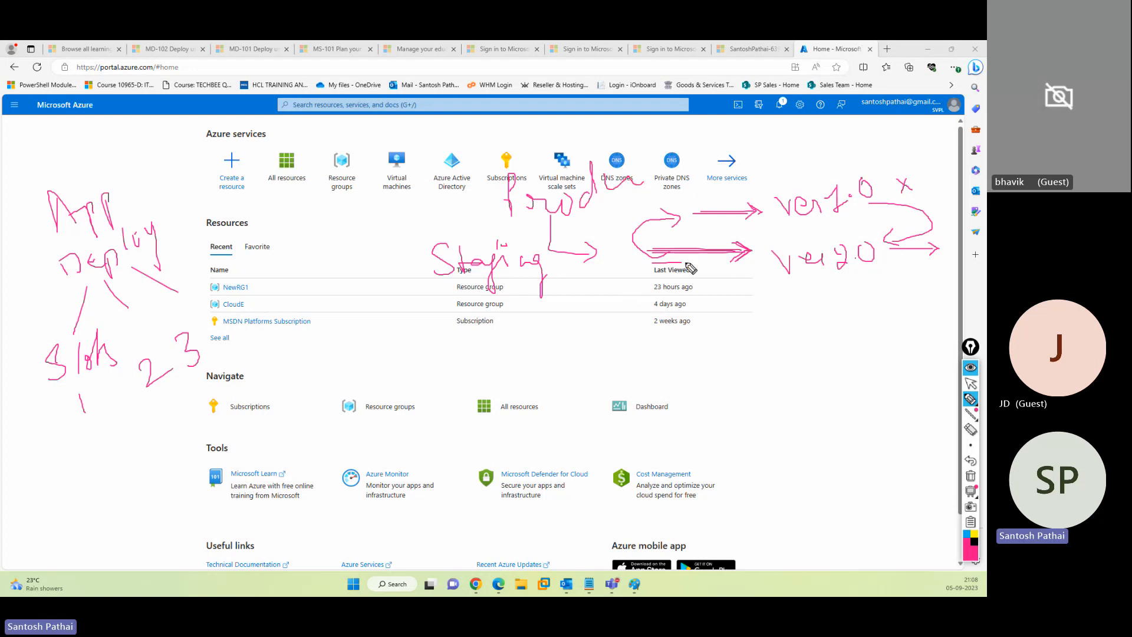
Draw swap arrows around the staging and production labels, extend an arrow down from "Staging" and circle the slots note.
{"action": "mouse_move", "coordinate": [655, 251]}
{"action": "left_mouse_down"}
{"action": "mouse_move", "coordinate": [752, 254]}
{"action": "mouse_move", "coordinate": [720, 284]}
{"action": "left_mouse_up"}
{"action": "mouse_move", "coordinate": [416, 270]}
{"action": "left_mouse_down"}
{"action": "mouse_move", "coordinate": [367, 239]}
{"action": "mouse_move", "coordinate": [449, 202]}
{"action": "mouse_move", "coordinate": [455, 222]}
{"action": "left_mouse_up"}
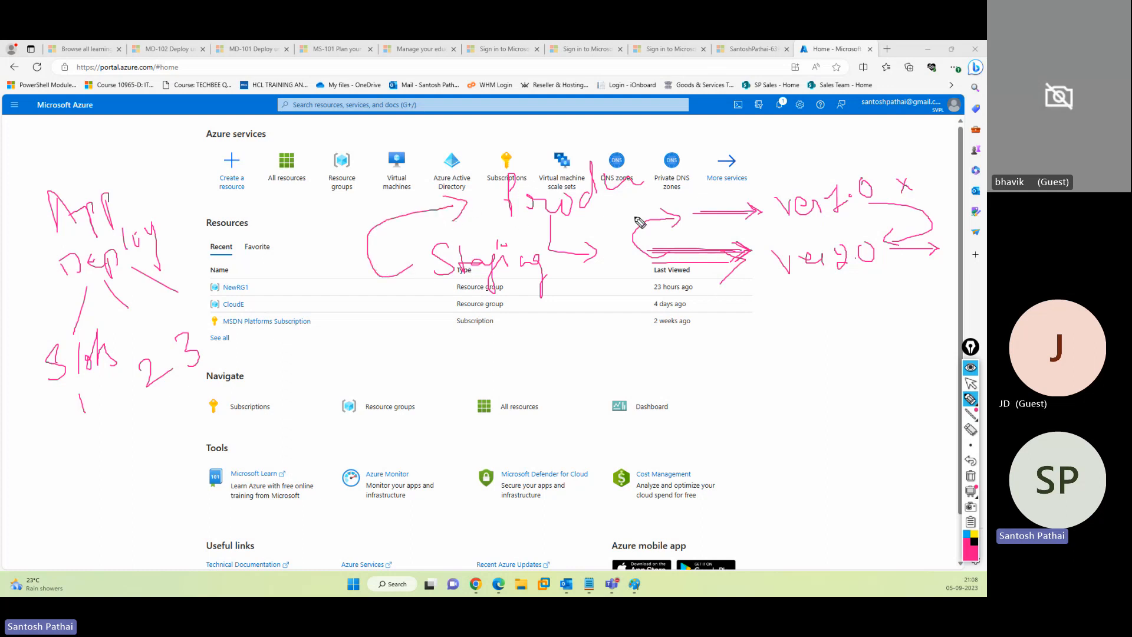
{"action": "mouse_move", "coordinate": [683, 190]}
{"action": "left_mouse_down"}
{"action": "mouse_move", "coordinate": [669, 235]}
{"action": "mouse_move", "coordinate": [624, 264]}
{"action": "left_mouse_up"}
{"action": "mouse_move", "coordinate": [507, 264]}
{"action": "left_mouse_down"}
{"action": "mouse_move", "coordinate": [519, 270]}
{"action": "mouse_move", "coordinate": [539, 357]}
{"action": "left_mouse_up"}
{"action": "mouse_move", "coordinate": [527, 335]}
{"action": "left_mouse_down"}
{"action": "mouse_move", "coordinate": [538, 358]}
{"action": "mouse_move", "coordinate": [556, 335]}
{"action": "left_mouse_up"}
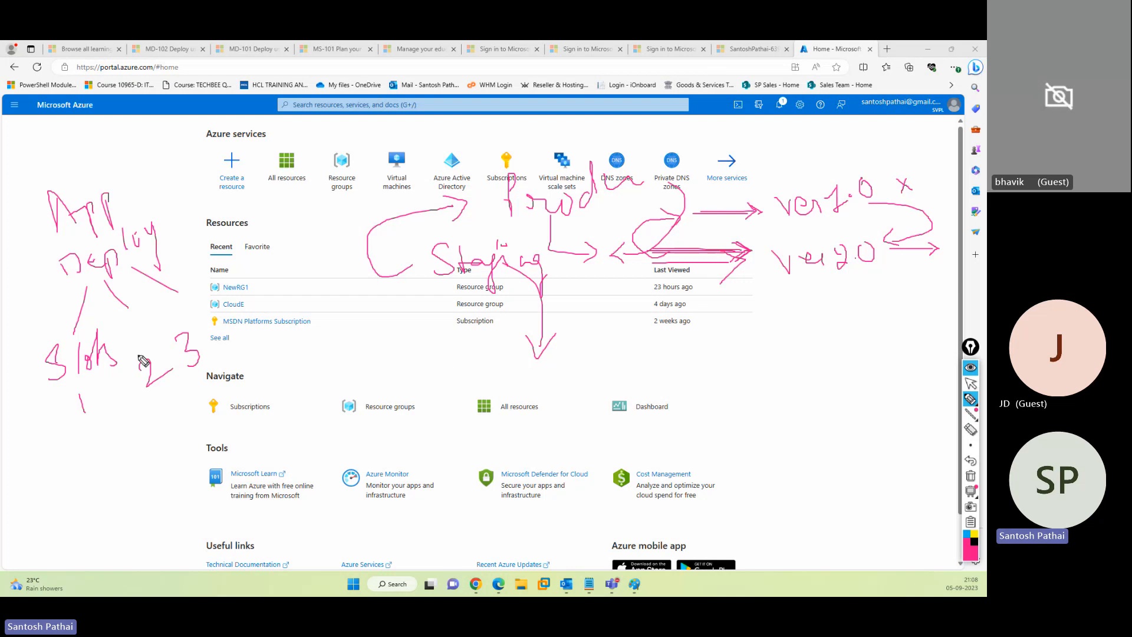
{"action": "mouse_move", "coordinate": [137, 323]}
{"action": "left_mouse_down"}
{"action": "mouse_move", "coordinate": [44, 361]}
{"action": "mouse_move", "coordinate": [161, 344]}
{"action": "left_mouse_up"}
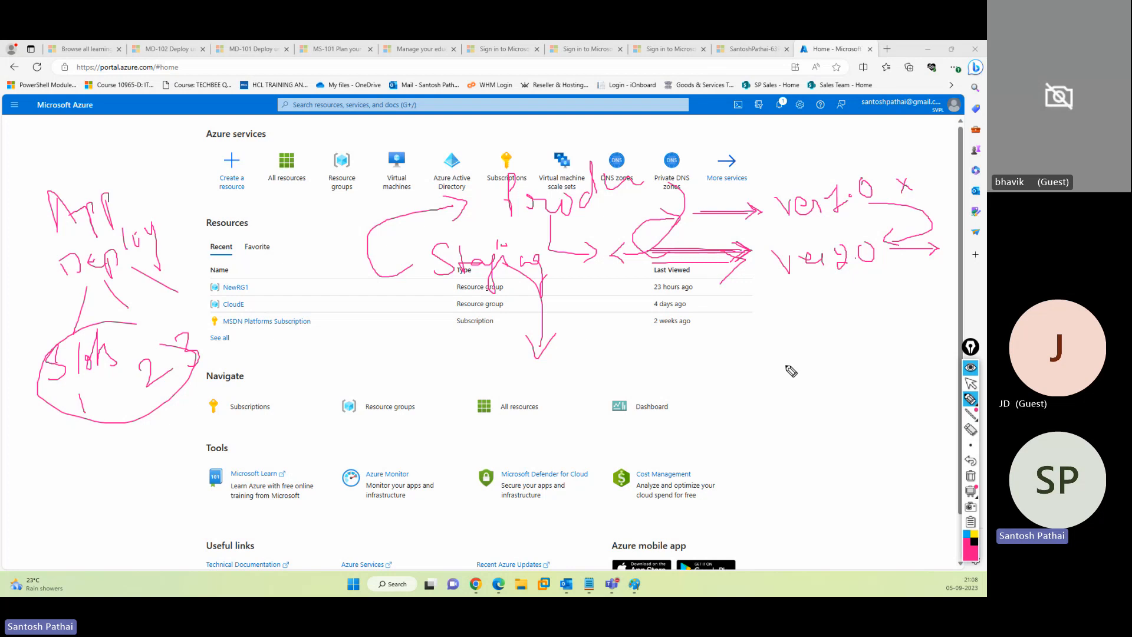
Clear all pen annotations from the screen and return to the normal pointer.
{"action": "left_click", "coordinate": [971, 476]}
{"action": "left_click", "coordinate": [971, 383]}
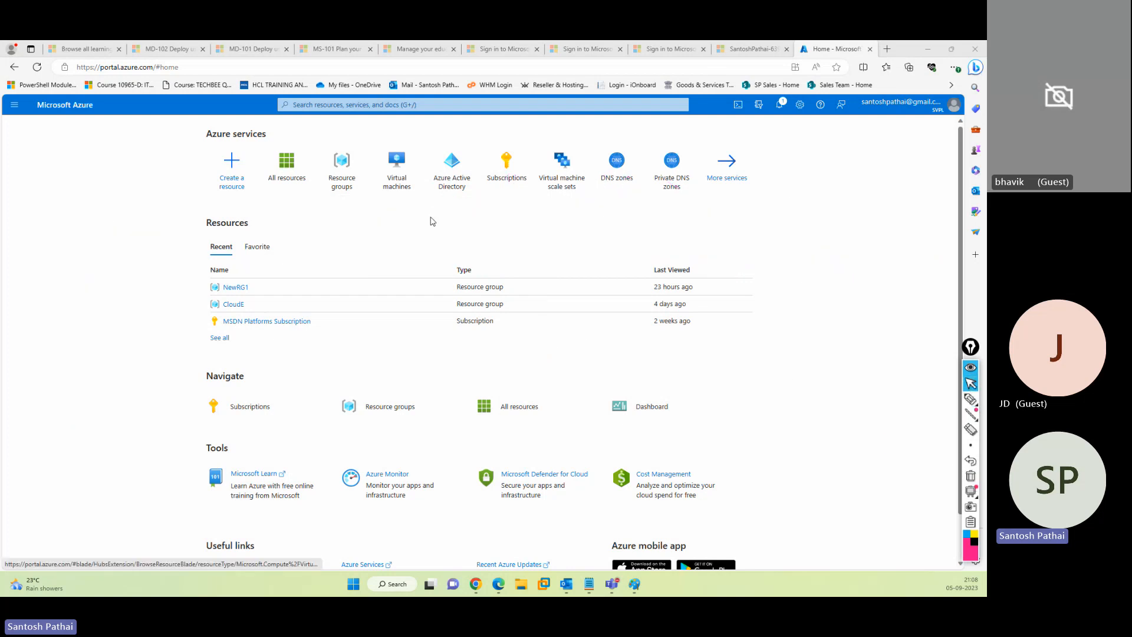
Open the Web App creation form by creating a new resource from the All resources page.
{"action": "left_click", "coordinate": [240, 171]}
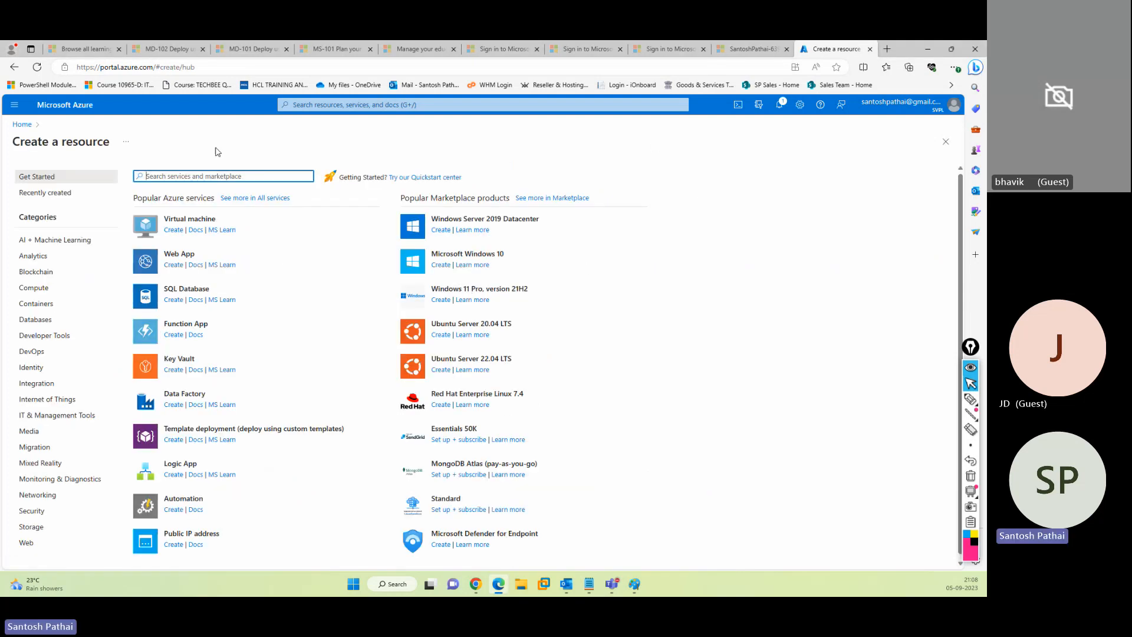
{"action": "left_click", "coordinate": [61, 116]}
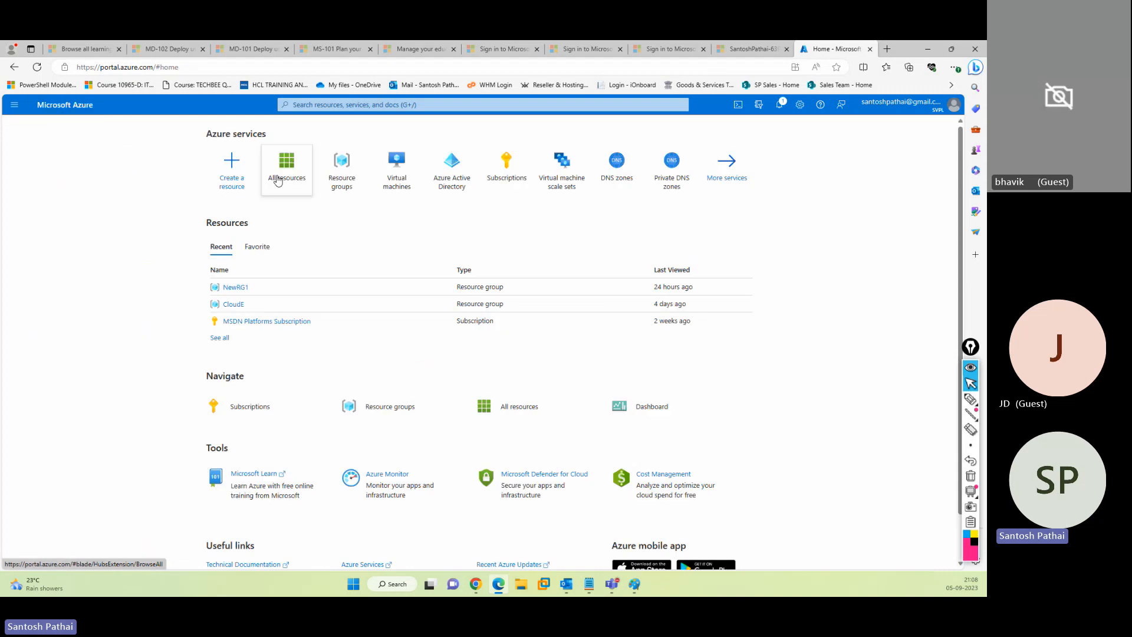
{"action": "left_click", "coordinate": [294, 178]}
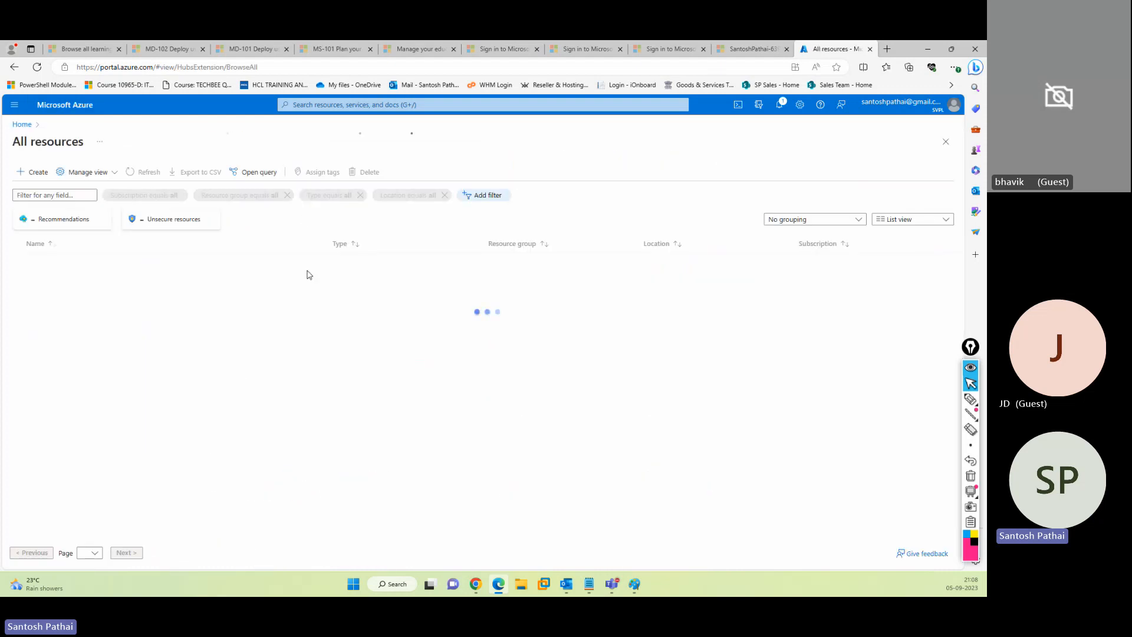
{"action": "left_click", "coordinate": [41, 174]}
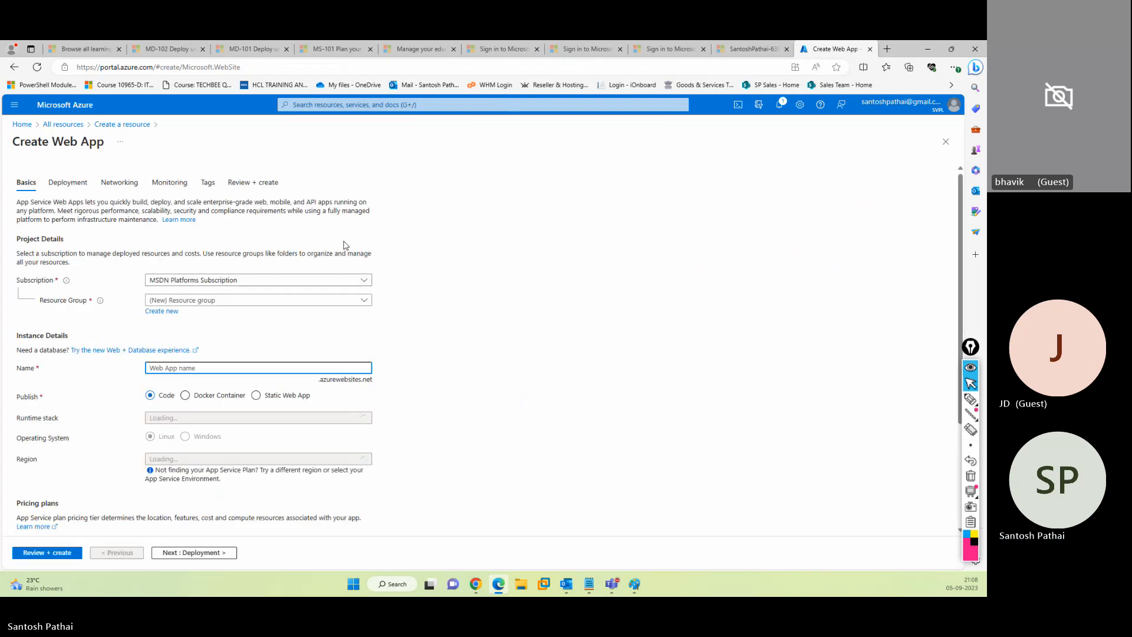
Assign the web app to the CloudE resource group and name it webapppro.
{"action": "left_click", "coordinate": [252, 302]}
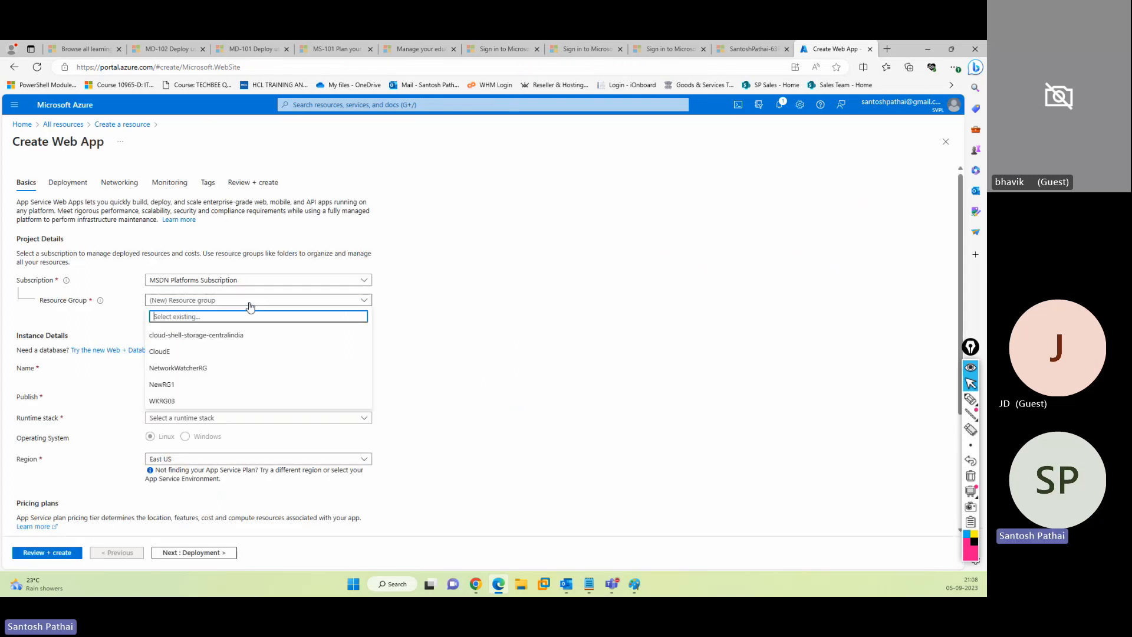
{"action": "left_click", "coordinate": [200, 385]}
{"action": "left_click", "coordinate": [190, 368]}
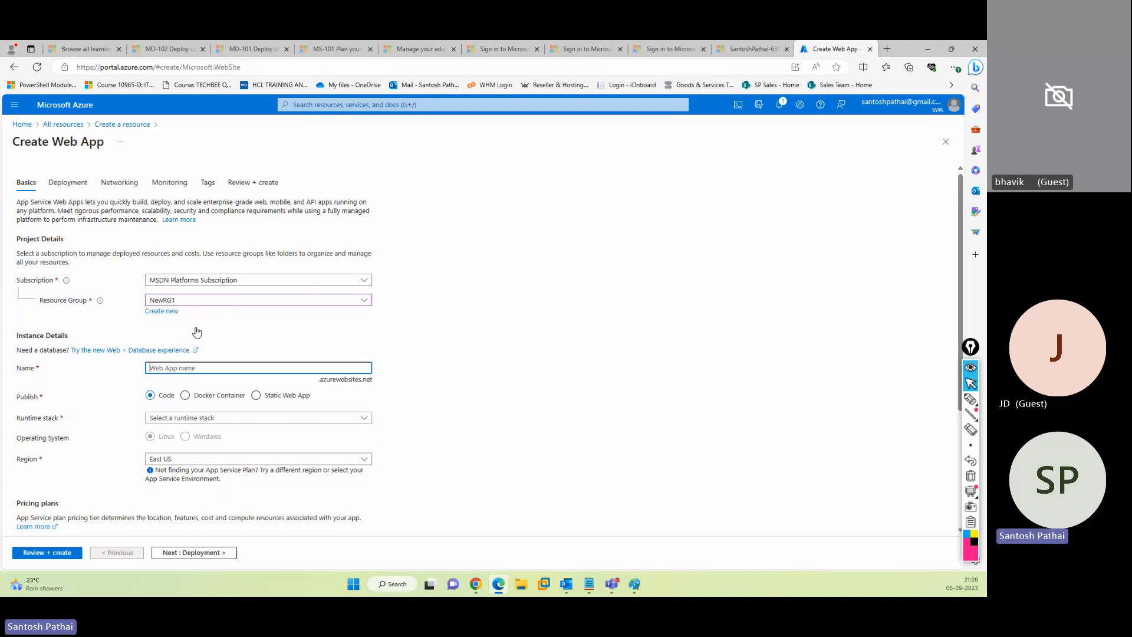
{"action": "left_click", "coordinate": [192, 301]}
{"action": "left_click", "coordinate": [190, 352]}
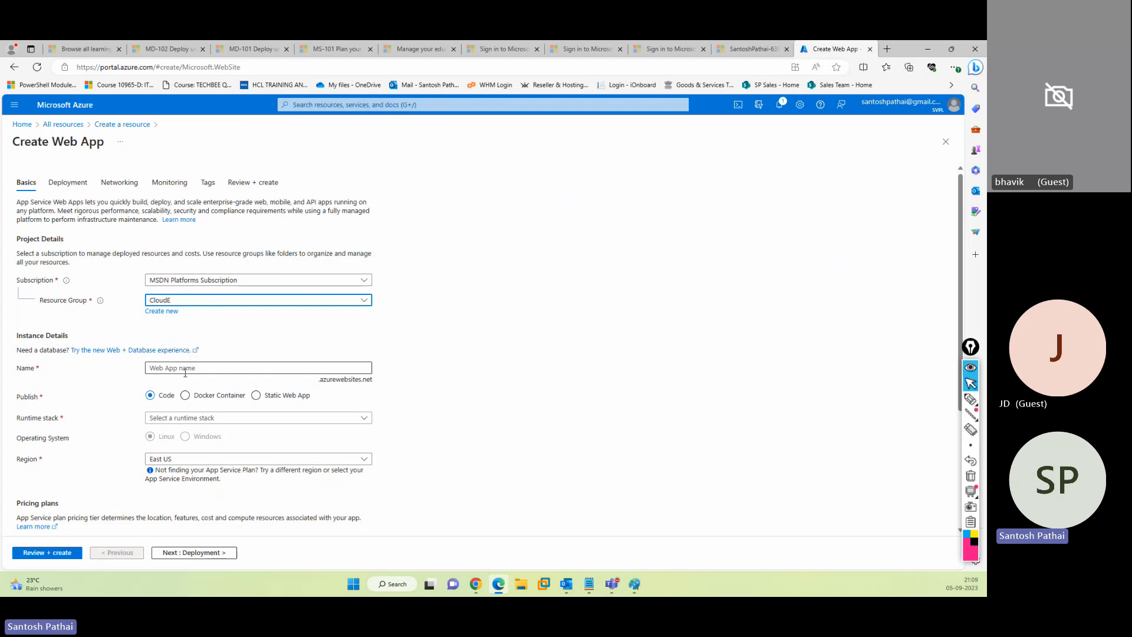
{"action": "left_click", "coordinate": [183, 365]}
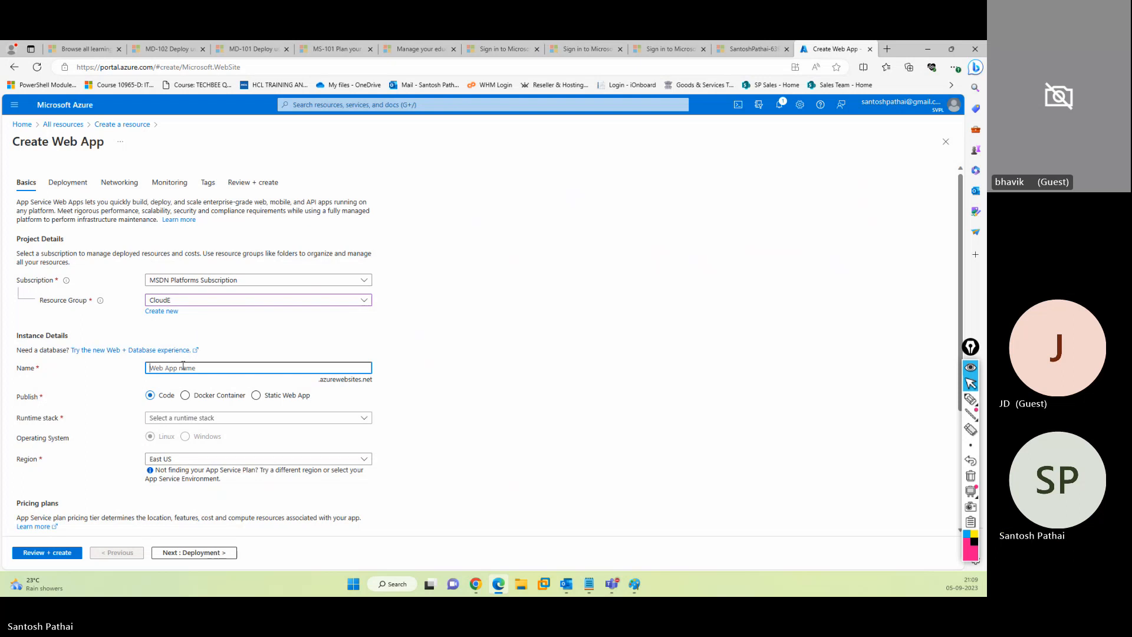
{"action": "type", "text": "webapppro"}
Set the web app's runtime stack to .NET 6 (LTS) and its region to Central India.
{"action": "scroll", "coordinate": [265, 400], "scroll_direction": "down", "scroll_amount": 2}
{"action": "left_click", "coordinate": [232, 306]}
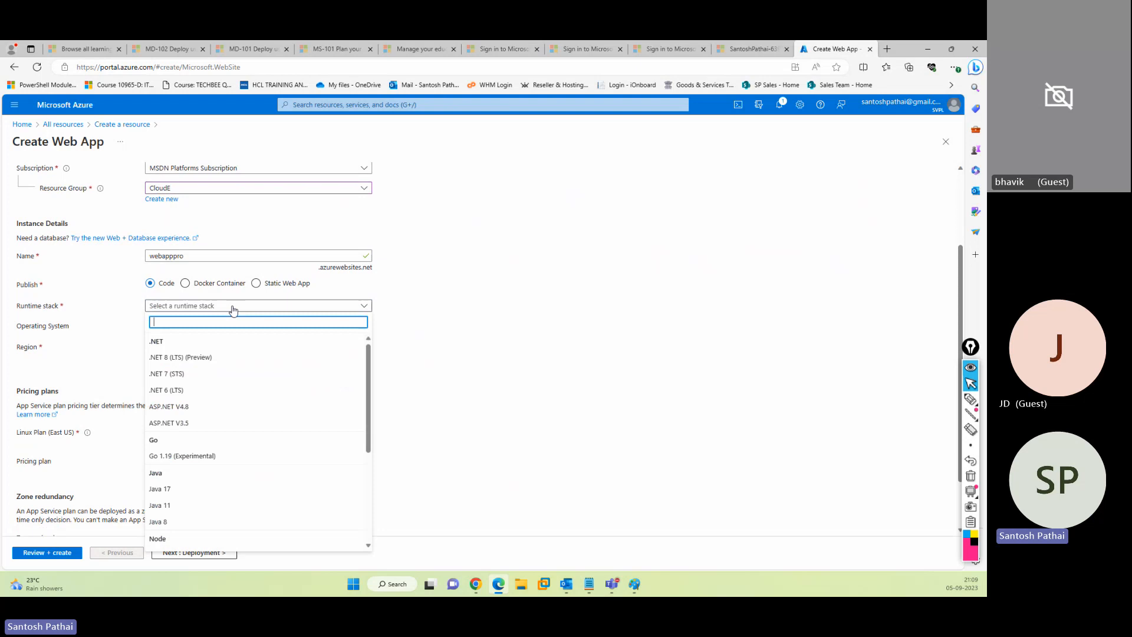
{"action": "left_click", "coordinate": [184, 391]}
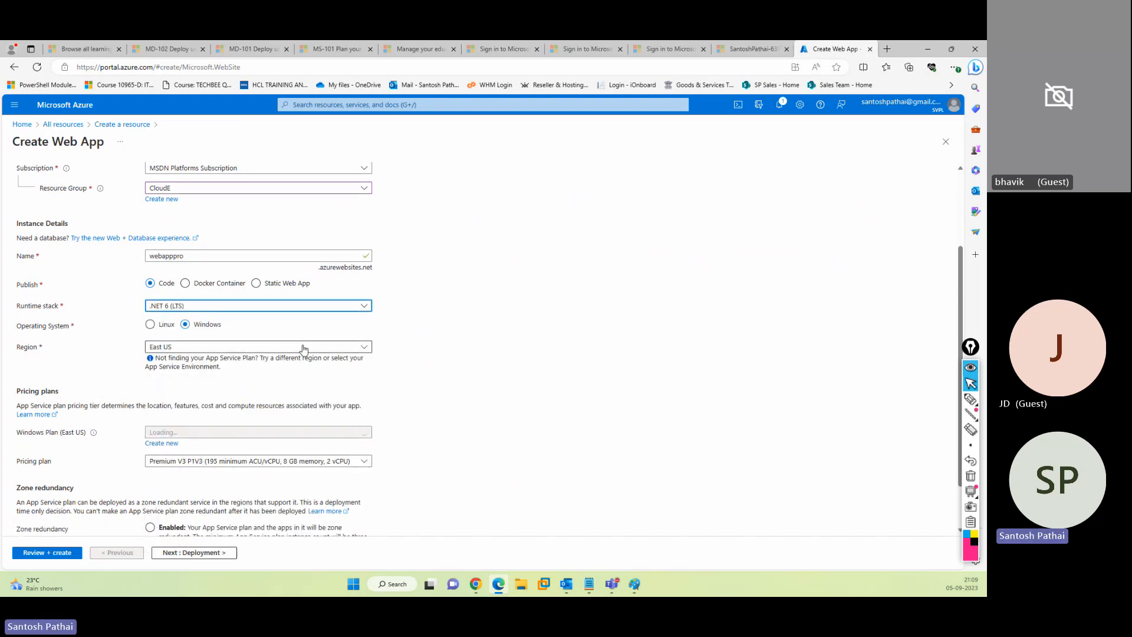
{"action": "left_click", "coordinate": [302, 348]}
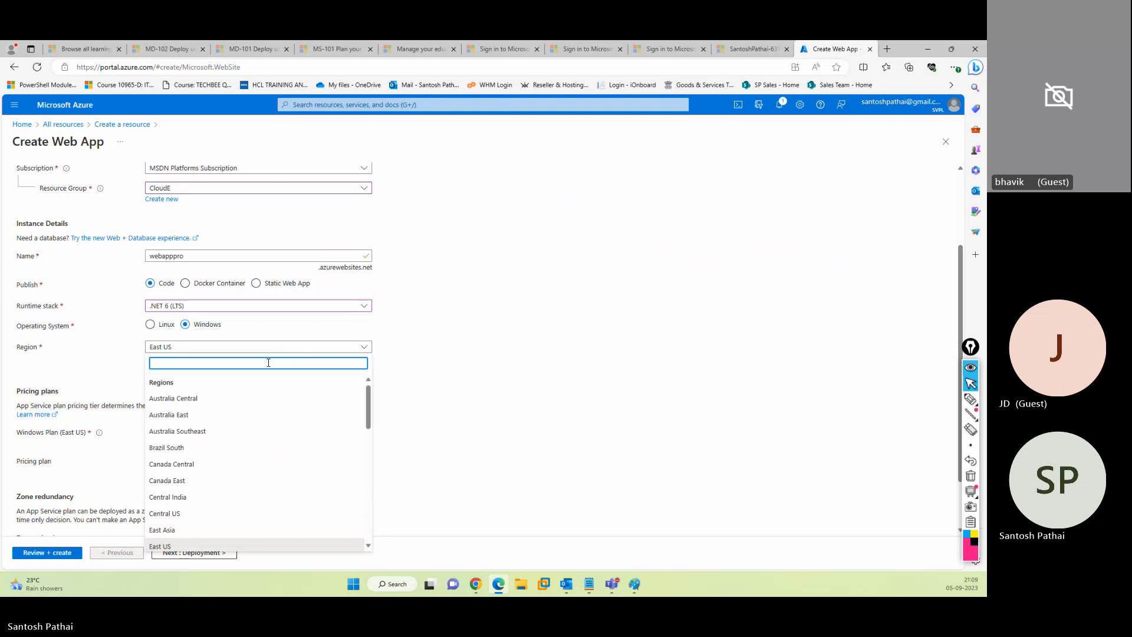
{"action": "type", "text": "india"}
{"action": "left_click", "coordinate": [257, 399]}
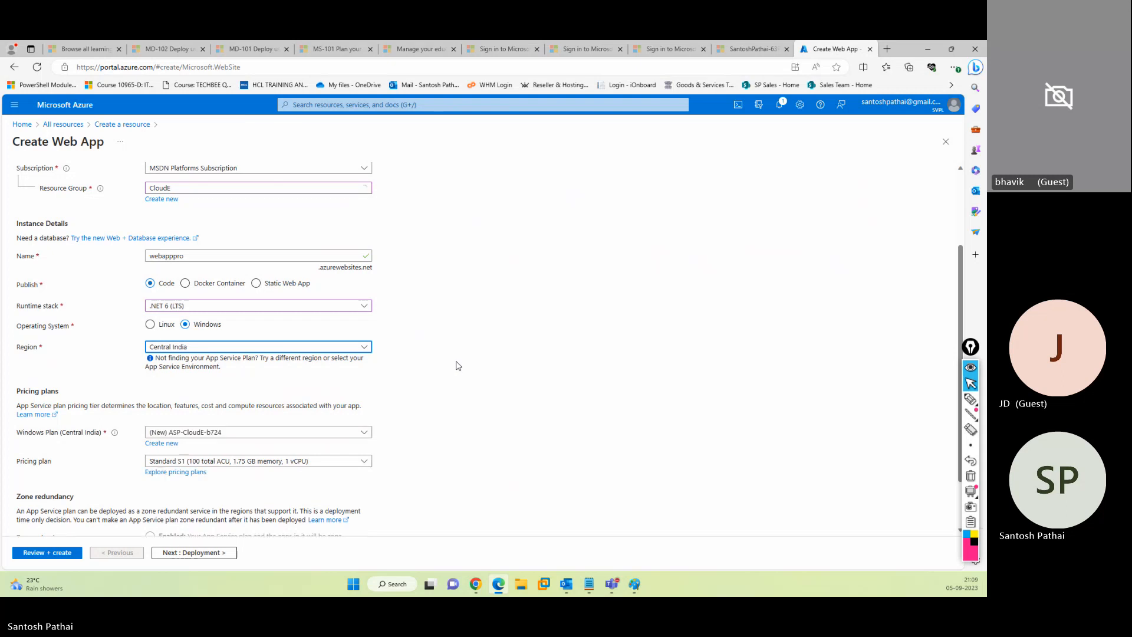
Set the App Service pricing plan to Free F1 (Shared infrastructure).
{"action": "scroll", "coordinate": [458, 361], "scroll_direction": "down", "scroll_amount": 1}
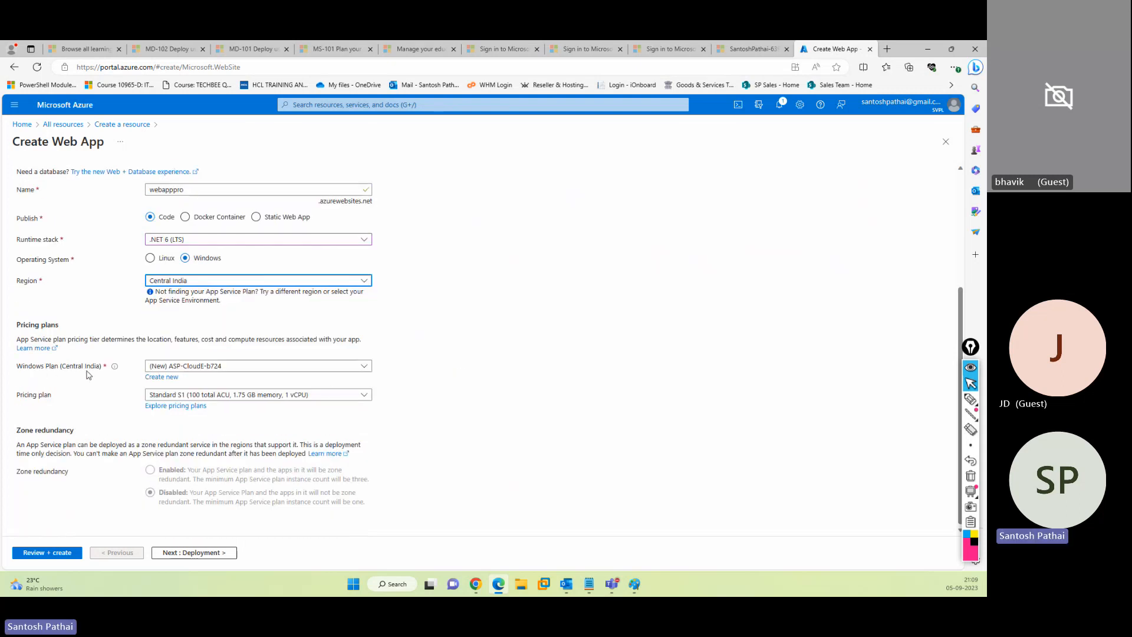
{"action": "left_click", "coordinate": [223, 399]}
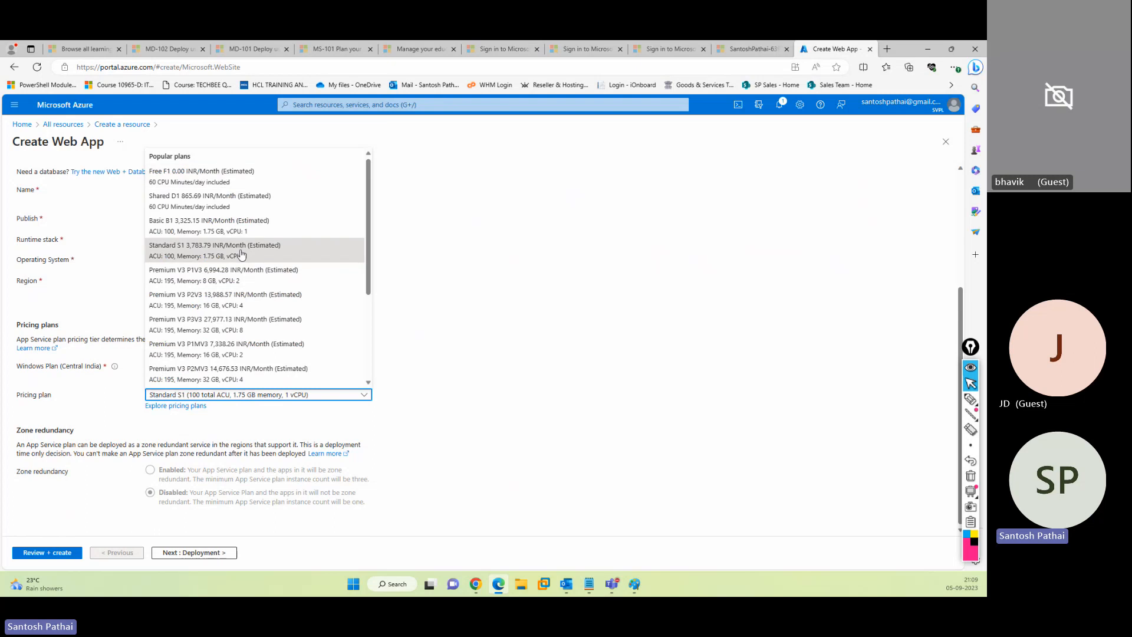
{"action": "left_click", "coordinate": [208, 172]}
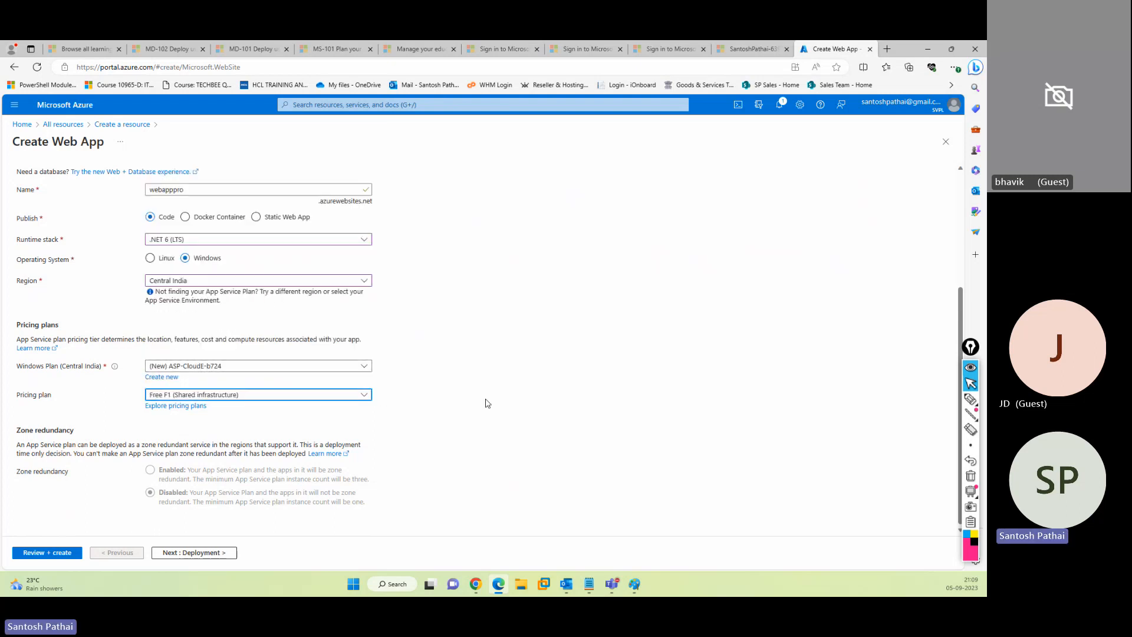
Keep the default deployment and networking settings, disable Application Insights, and open the web app's review summary.
{"action": "left_click", "coordinate": [194, 553]}
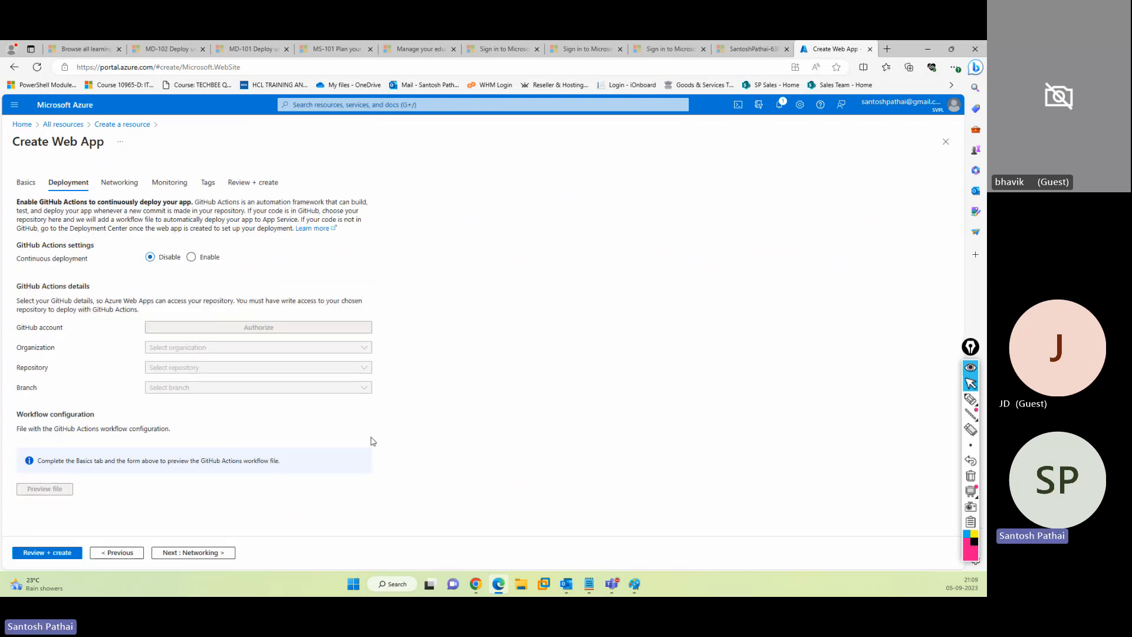
{"action": "left_click", "coordinate": [230, 552]}
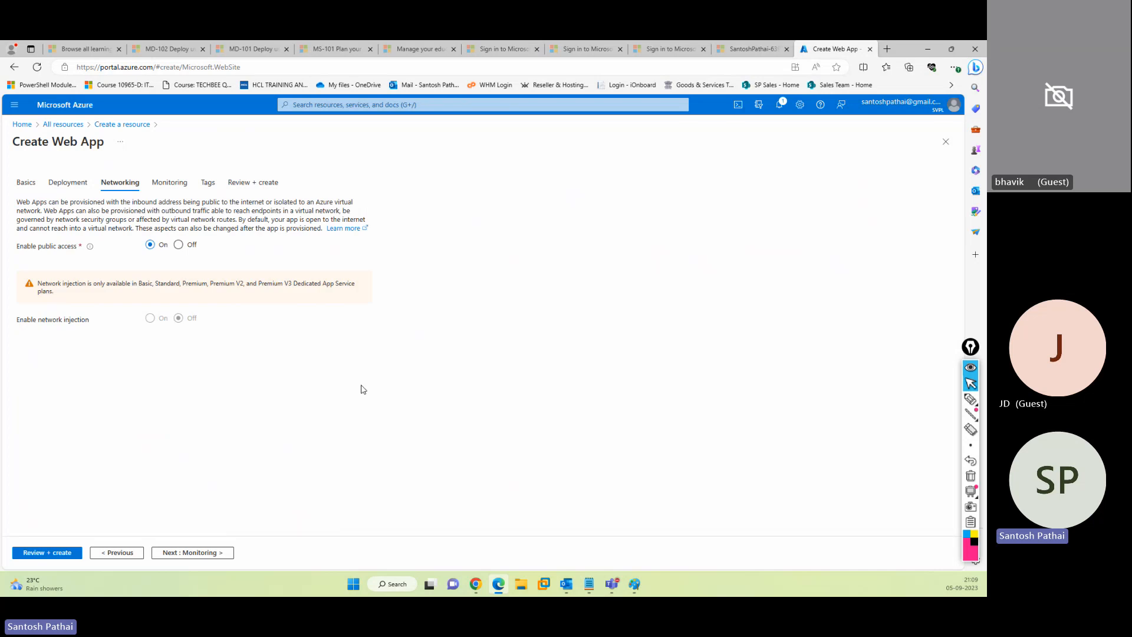
{"action": "left_click", "coordinate": [200, 554]}
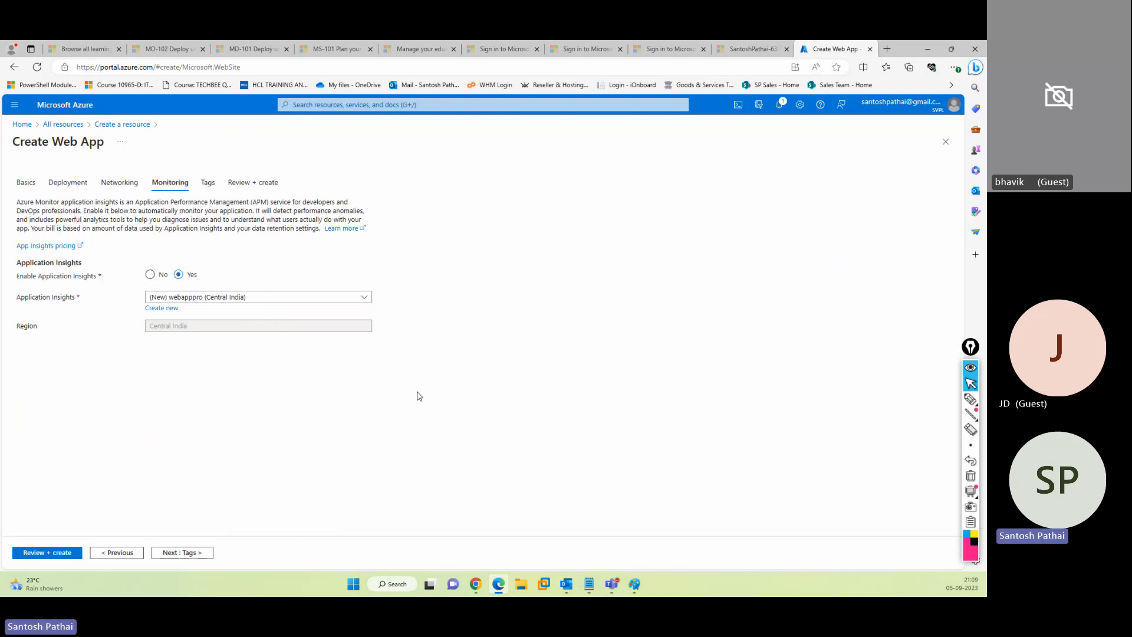
{"action": "left_click", "coordinate": [150, 274]}
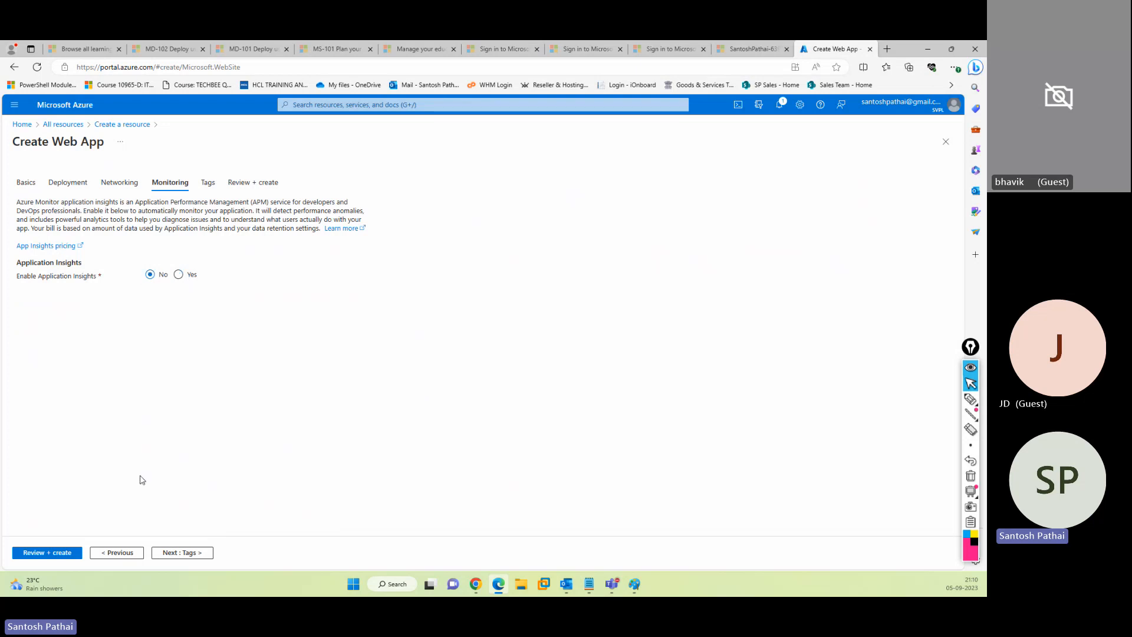
{"action": "left_click", "coordinate": [66, 553]}
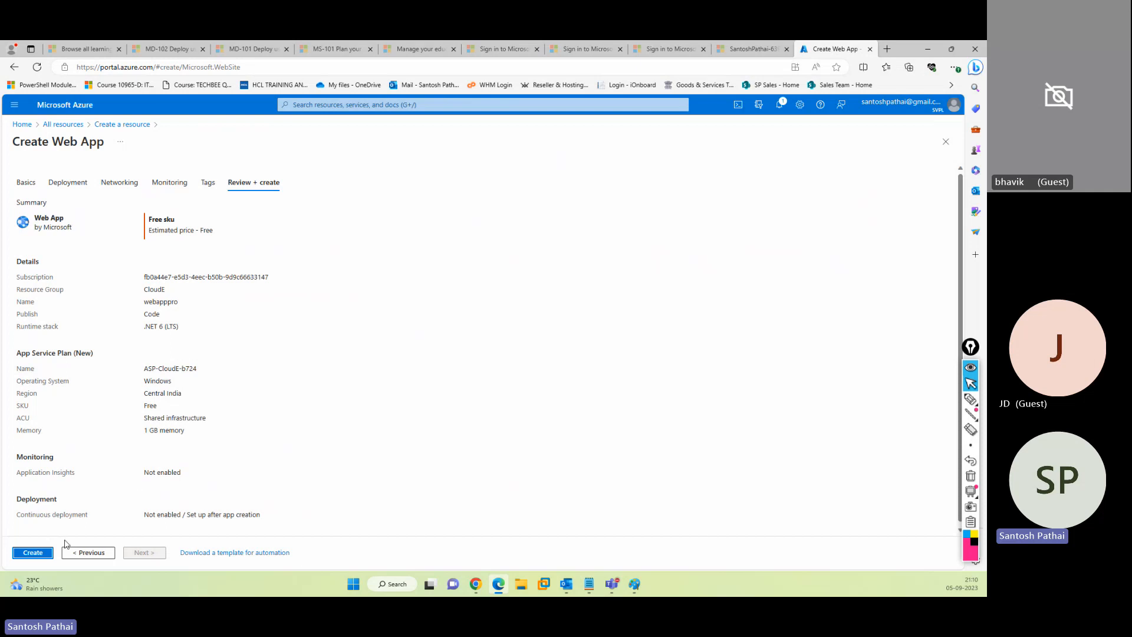
Create the web app from the reviewed settings and open the deployed webapppro resource.
{"action": "left_click", "coordinate": [47, 553]}
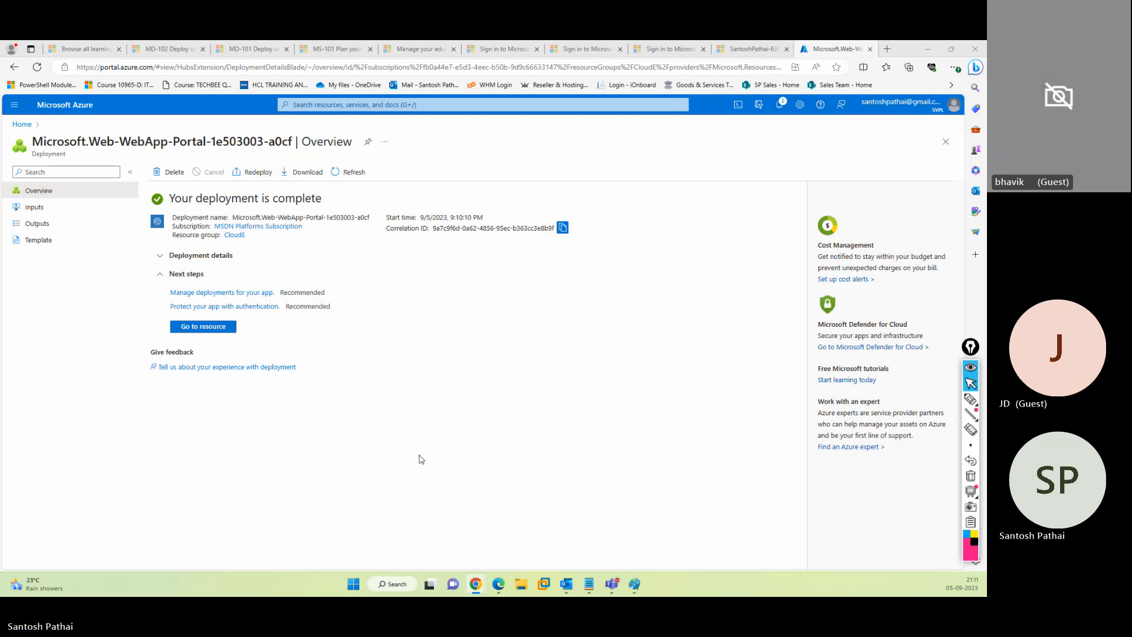
{"action": "left_click", "coordinate": [225, 330]}
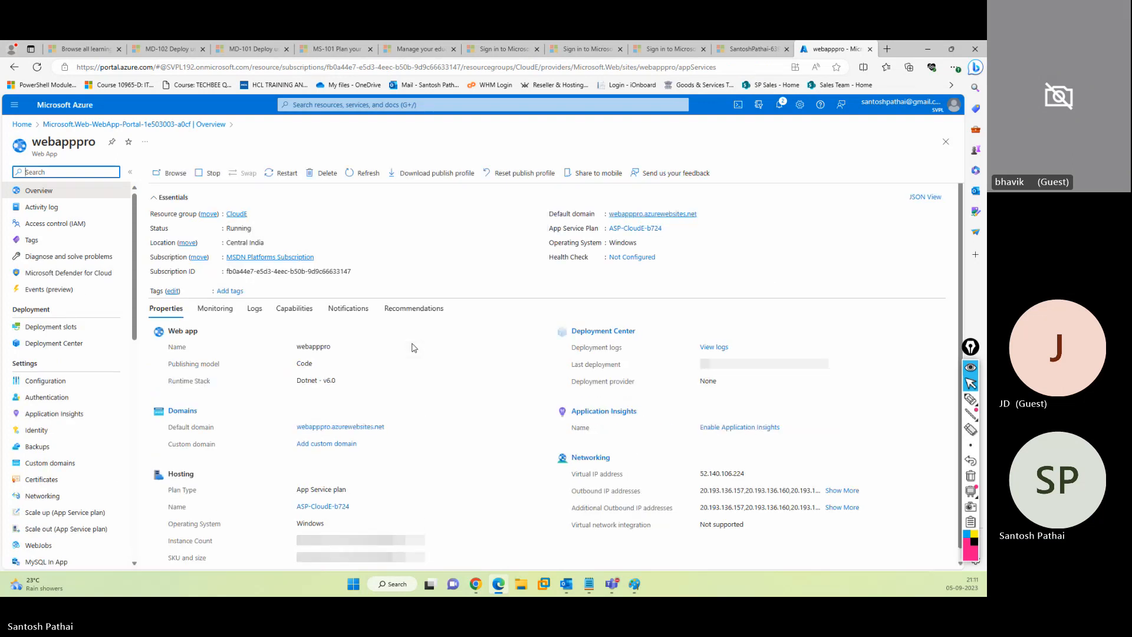
Open webapppro in the App Service Editor (Preview), signing in with the account that is already signed in.
{"action": "scroll", "coordinate": [113, 317], "scroll_direction": "down", "scroll_amount": 2}
{"action": "scroll", "coordinate": [114, 316], "scroll_direction": "down", "scroll_amount": 3}
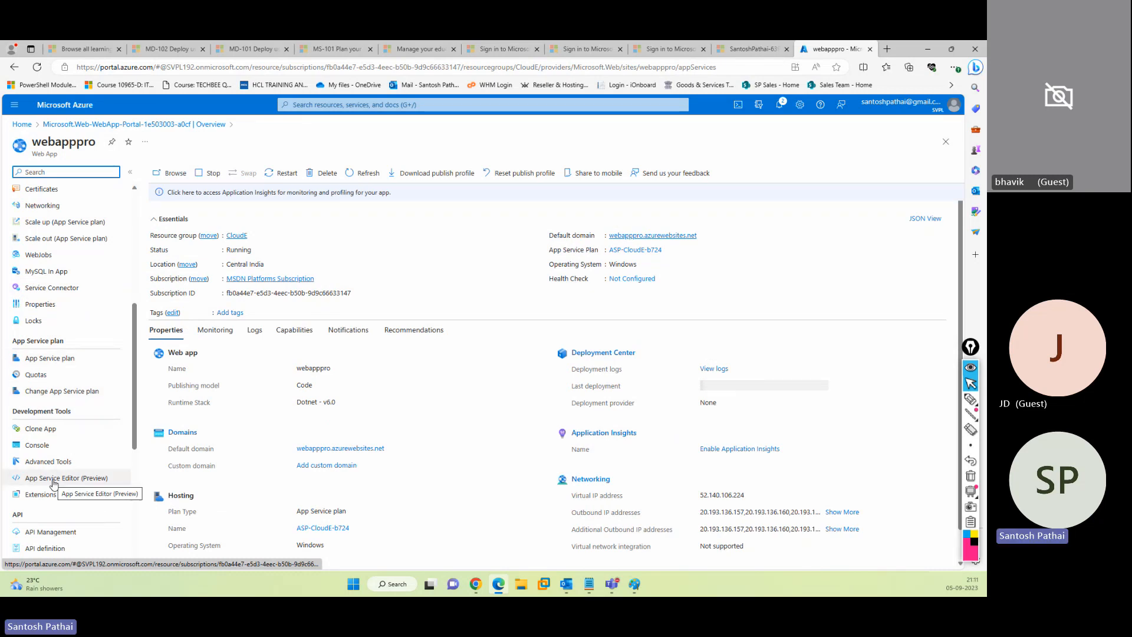
{"action": "left_click", "coordinate": [53, 481]}
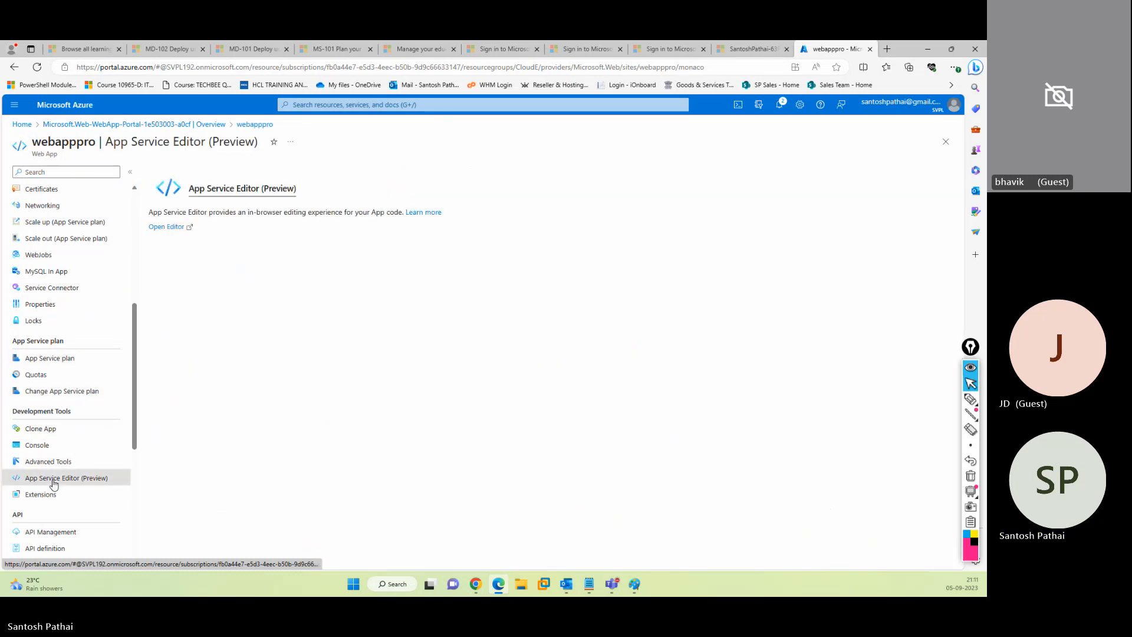
{"action": "left_click", "coordinate": [167, 227]}
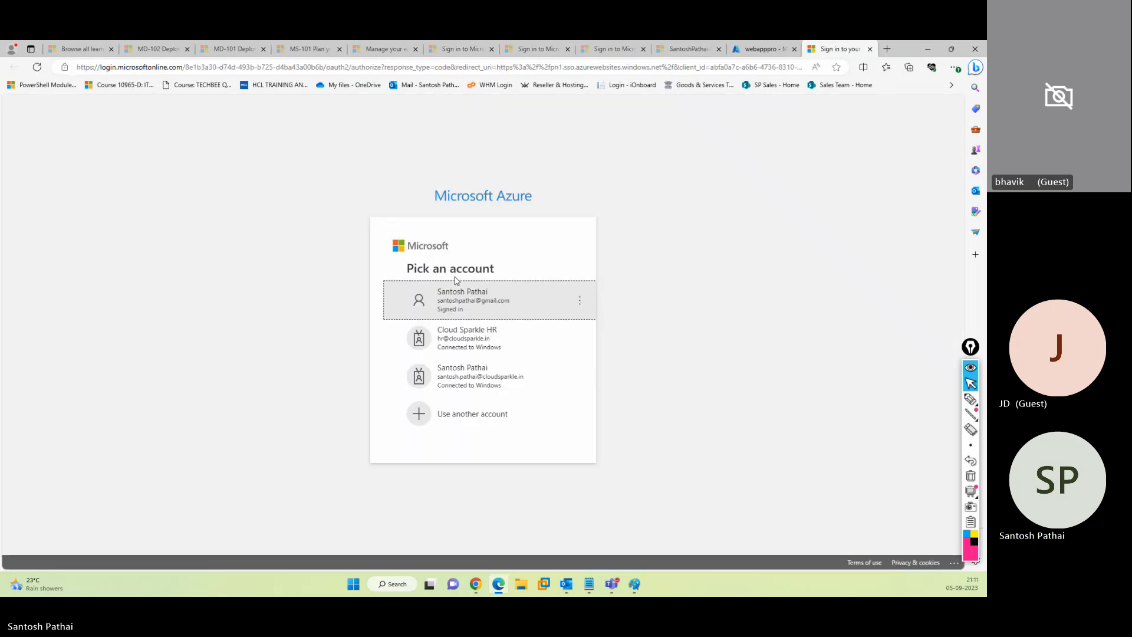
{"action": "left_click", "coordinate": [459, 302]}
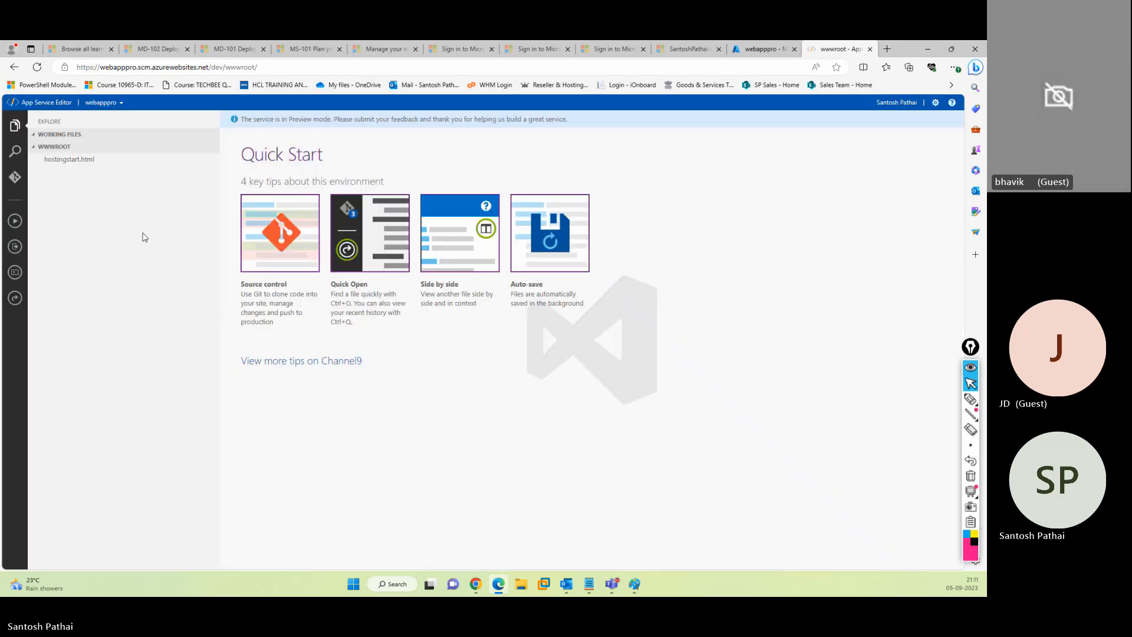
Create a new file named Default.html in the WWWROOT folder.
{"action": "right_click", "coordinate": [125, 206]}
{"action": "left_click", "coordinate": [132, 206]}
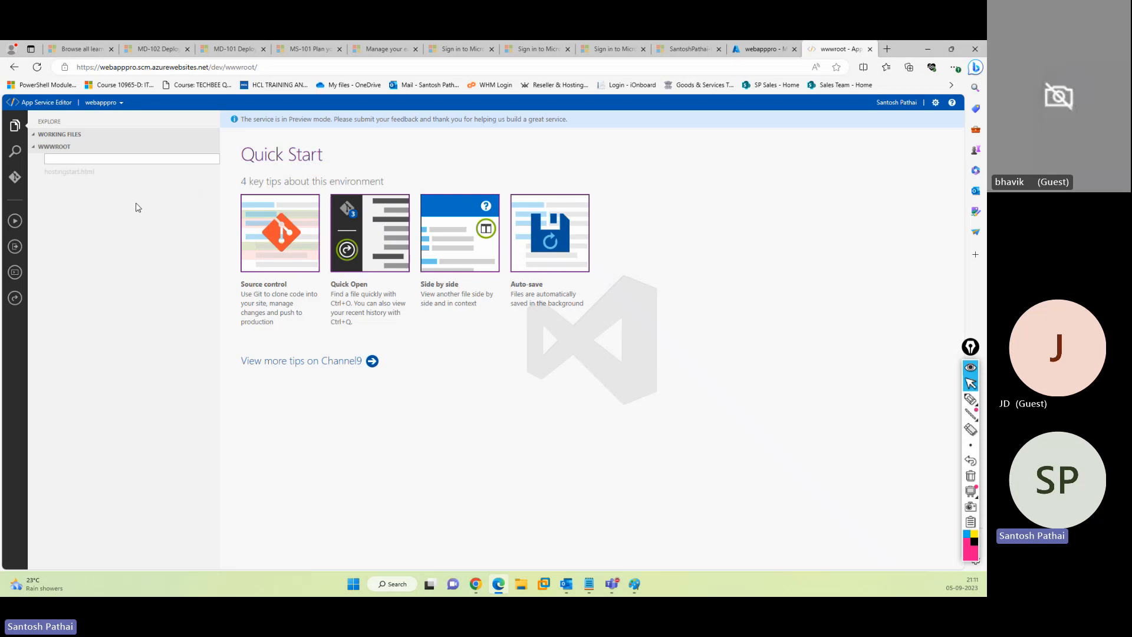
{"action": "type", "text": "Default.html"}
{"action": "key", "text": "Return"}
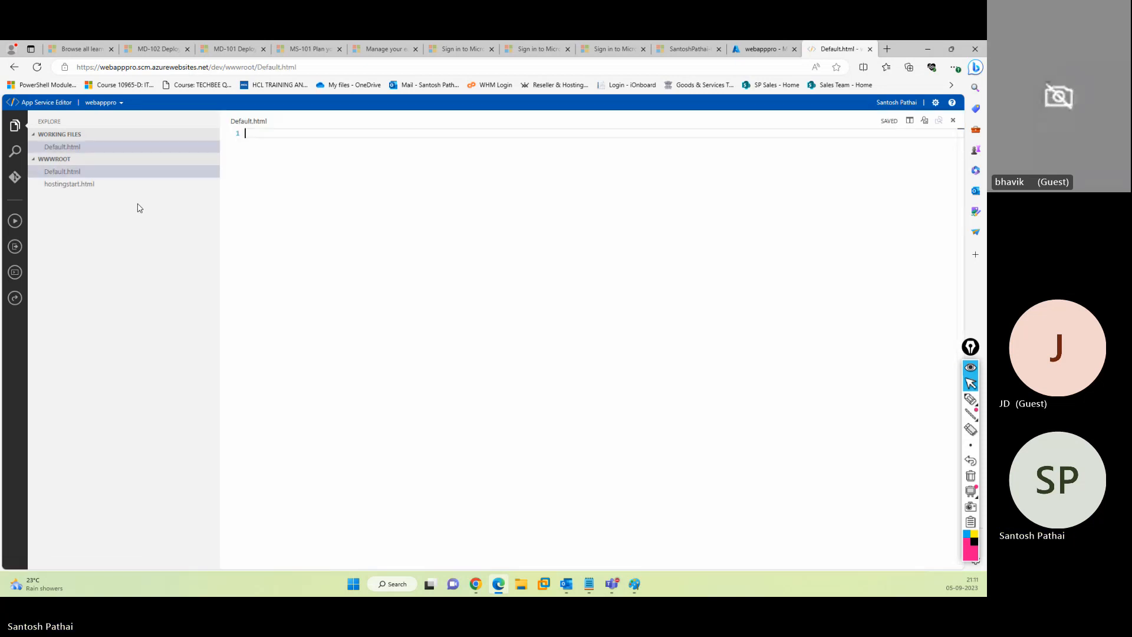
Write the line <h1>This is my Azure App Instance 1</h1> in Default.html and close the editor.
{"action": "type", "text": "<h1>This is my Azu"}
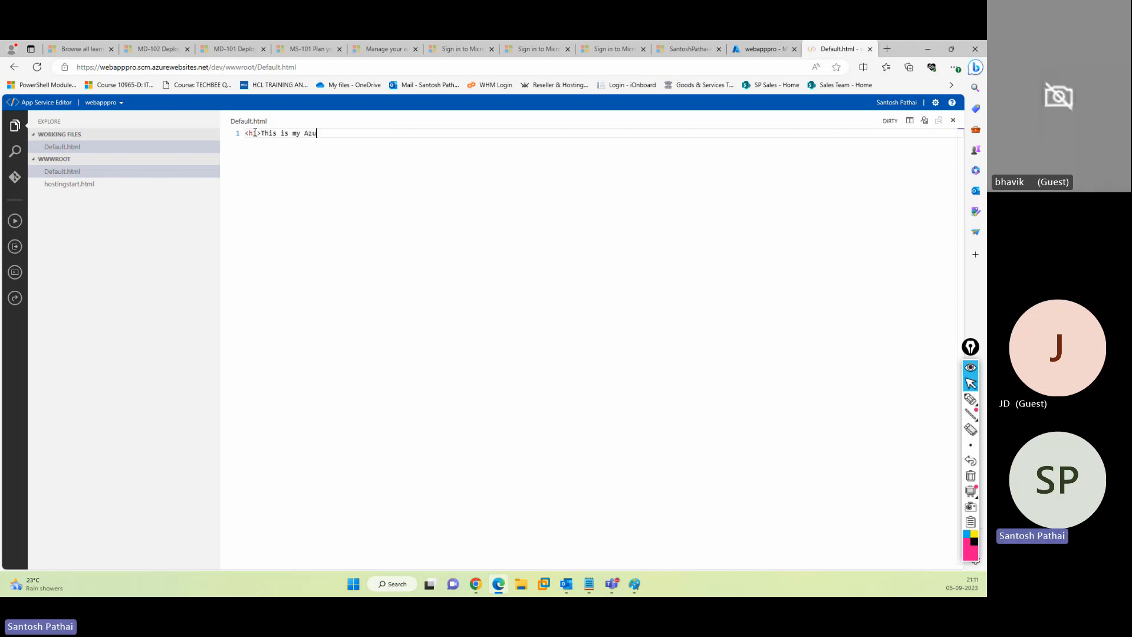
{"action": "type", "text": "re App Instance"}
{"action": "type", "text": " 1"}
{"action": "type", "text": "</"}
{"action": "type", "text": "h1"}
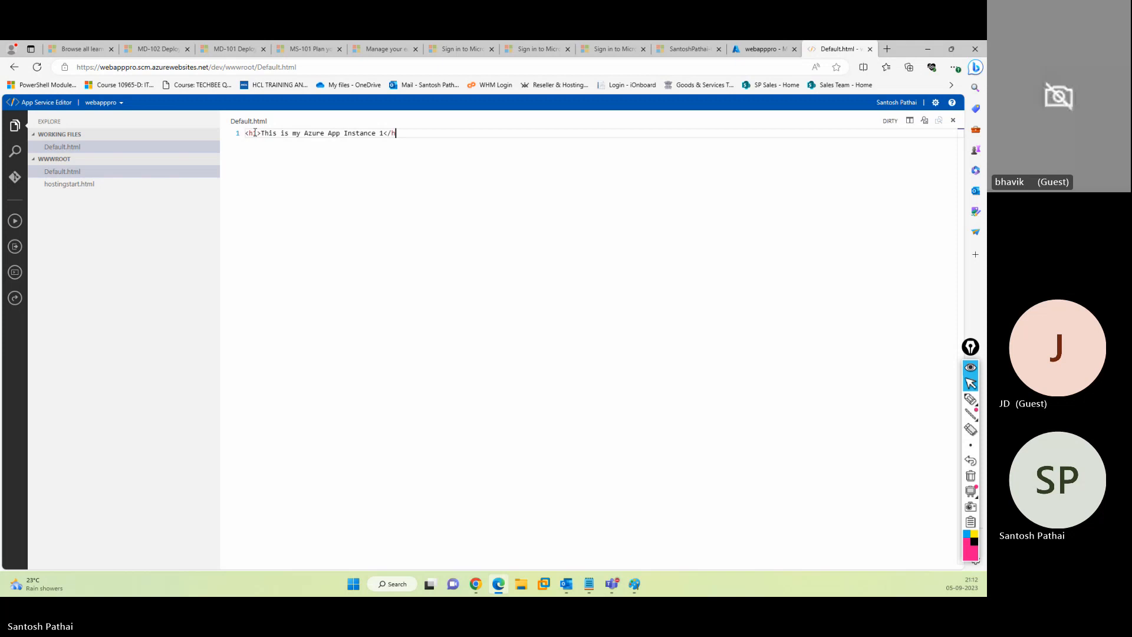
{"action": "type", "text": ">"}
{"action": "key", "text": "Return"}
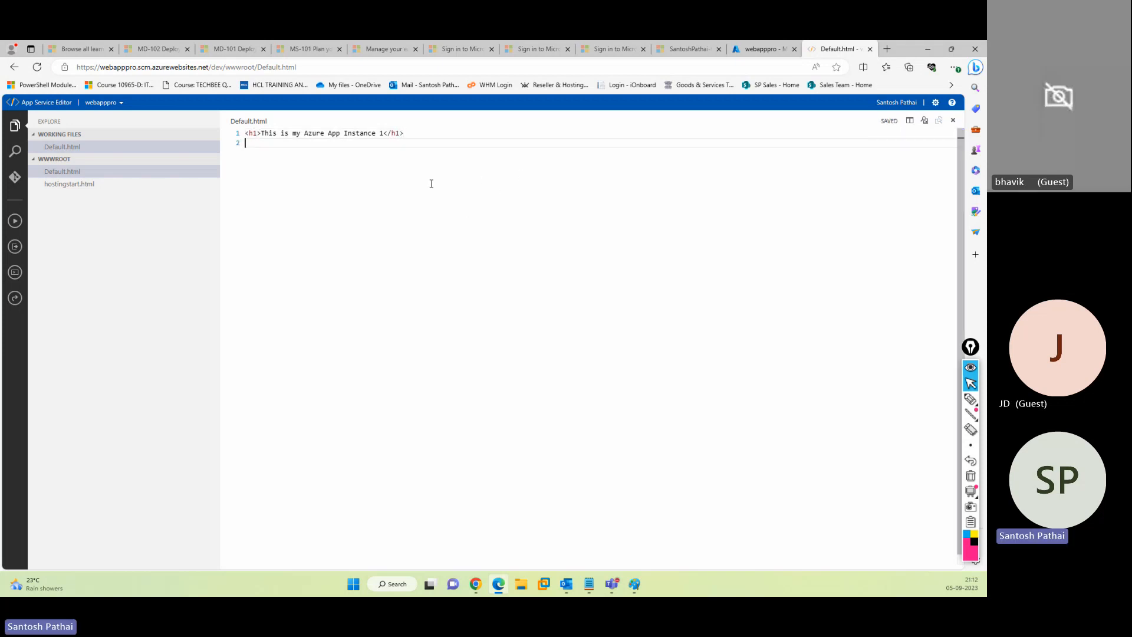
{"action": "left_click", "coordinate": [870, 50]}
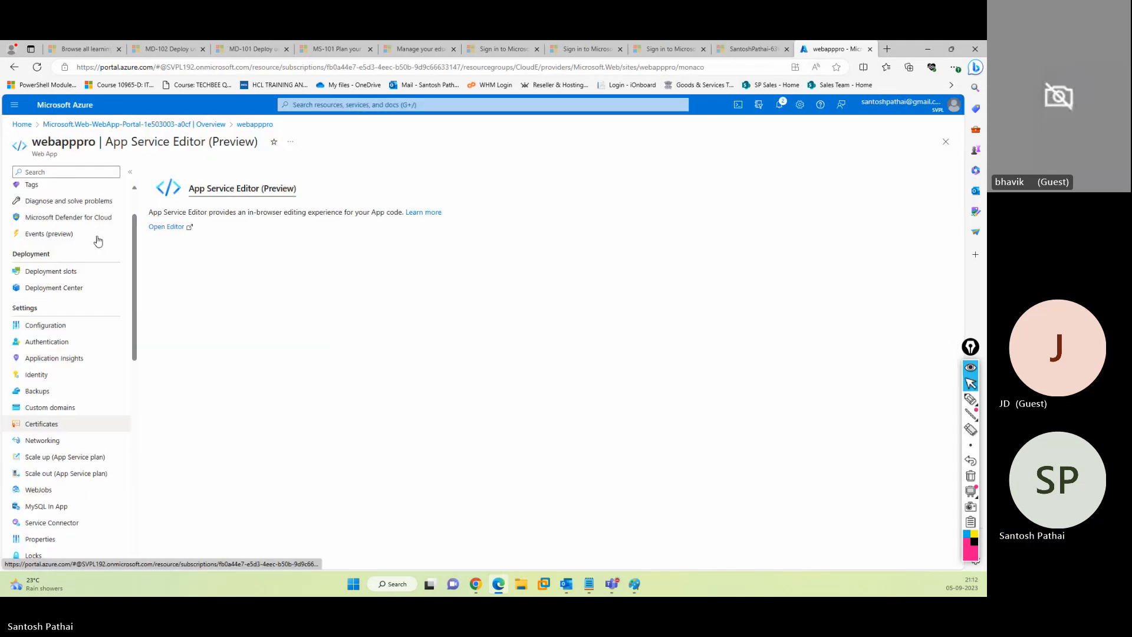
Go back to the web app's overview and load its default domain webapppro.azurewebsites.net in a new browser tab.
{"action": "scroll", "coordinate": [98, 242], "scroll_direction": "up", "scroll_amount": 2}
{"action": "left_click", "coordinate": [62, 191]}
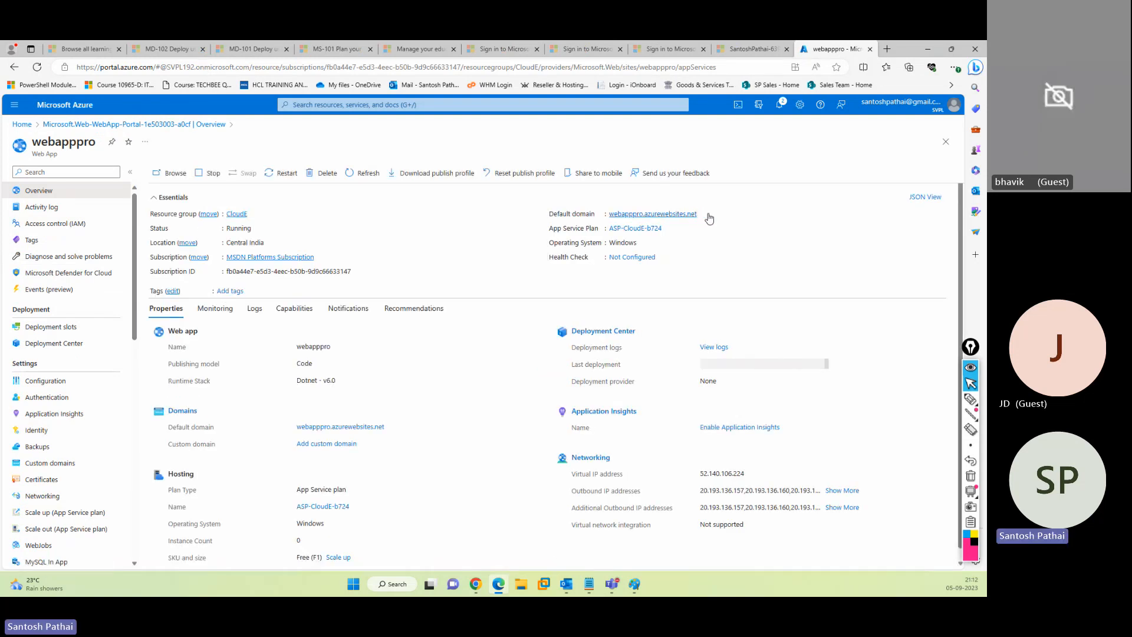
{"action": "left_click", "coordinate": [887, 49]}
{"action": "type", "text": "webapppro.azurewebsites.net"}
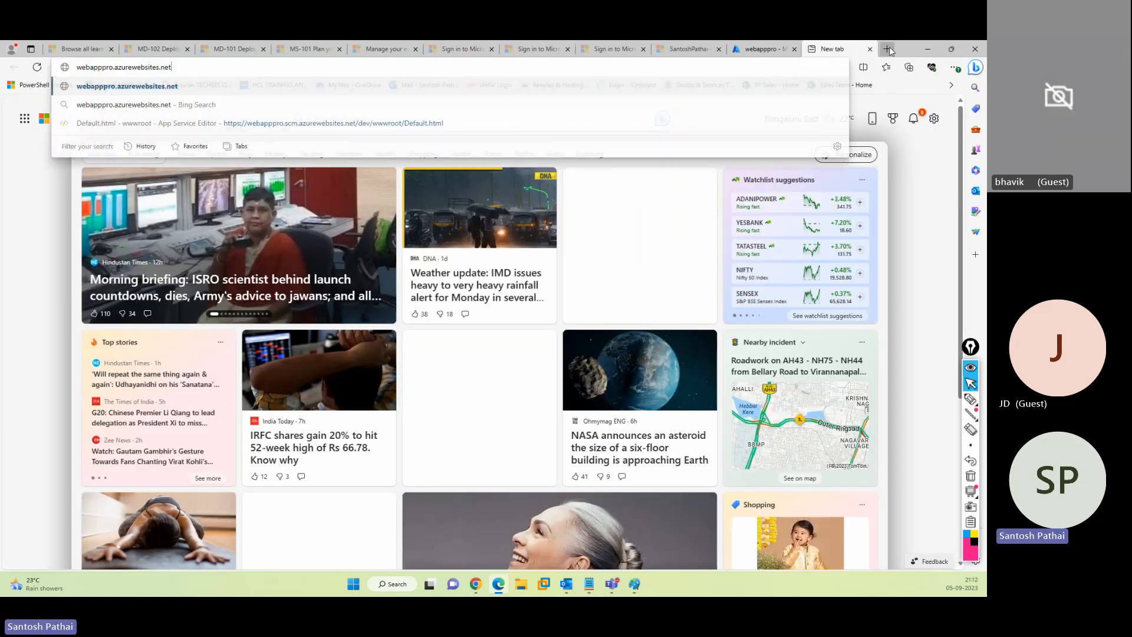
{"action": "key", "text": "Return"}
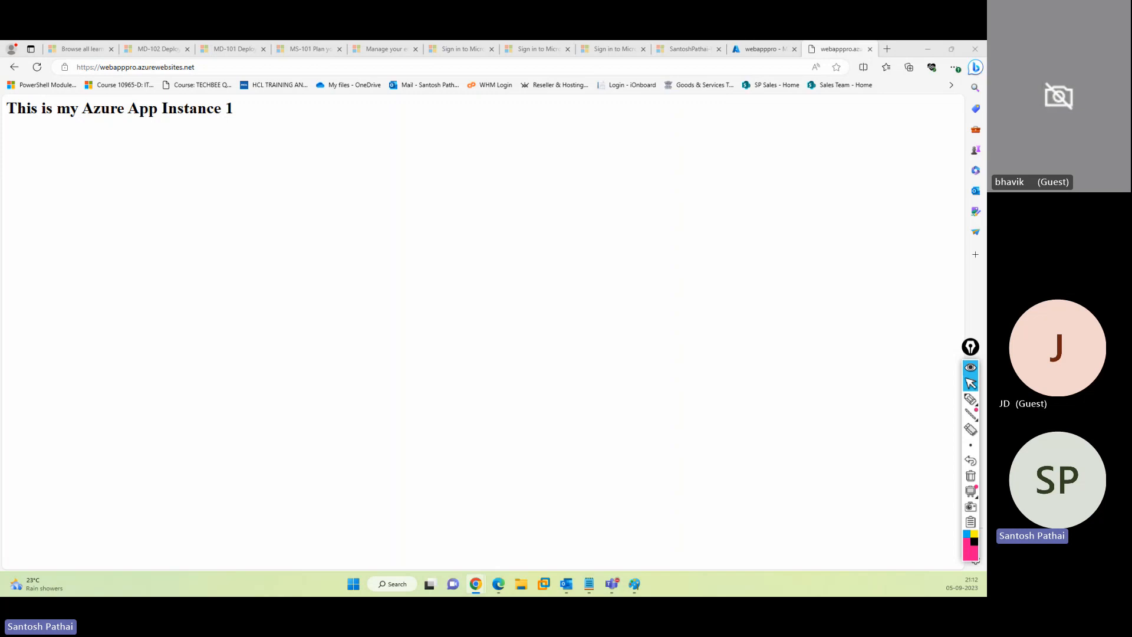
Return to webapppro in the Azure portal and read the plan requirement on its deployment slots page.
{"action": "left_click", "coordinate": [764, 53]}
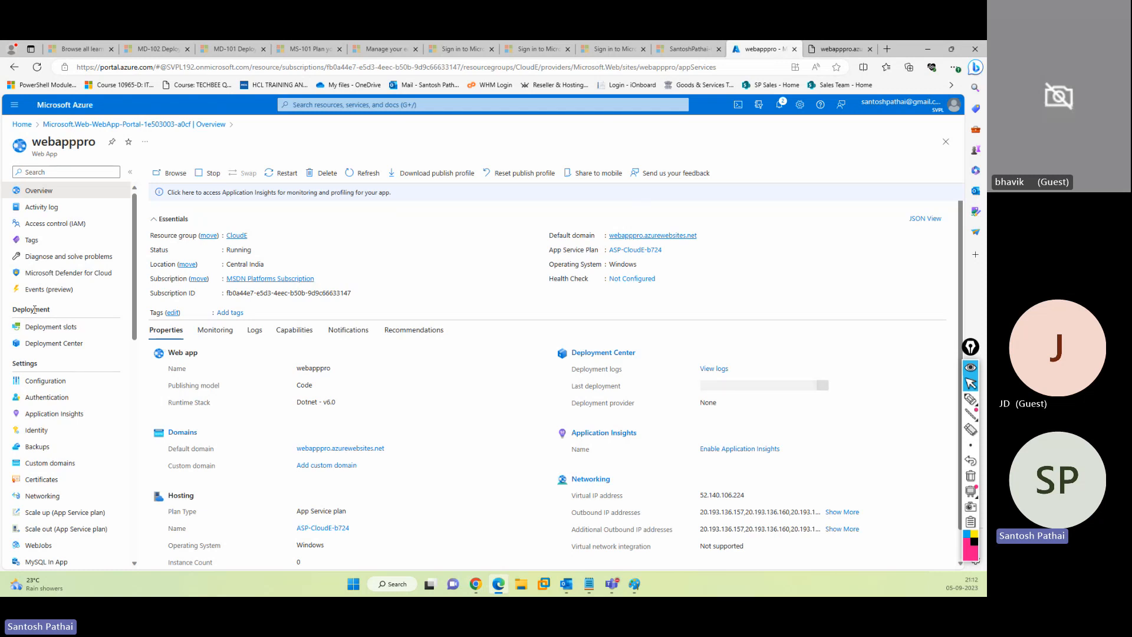
{"action": "double_click", "coordinate": [34, 309]}
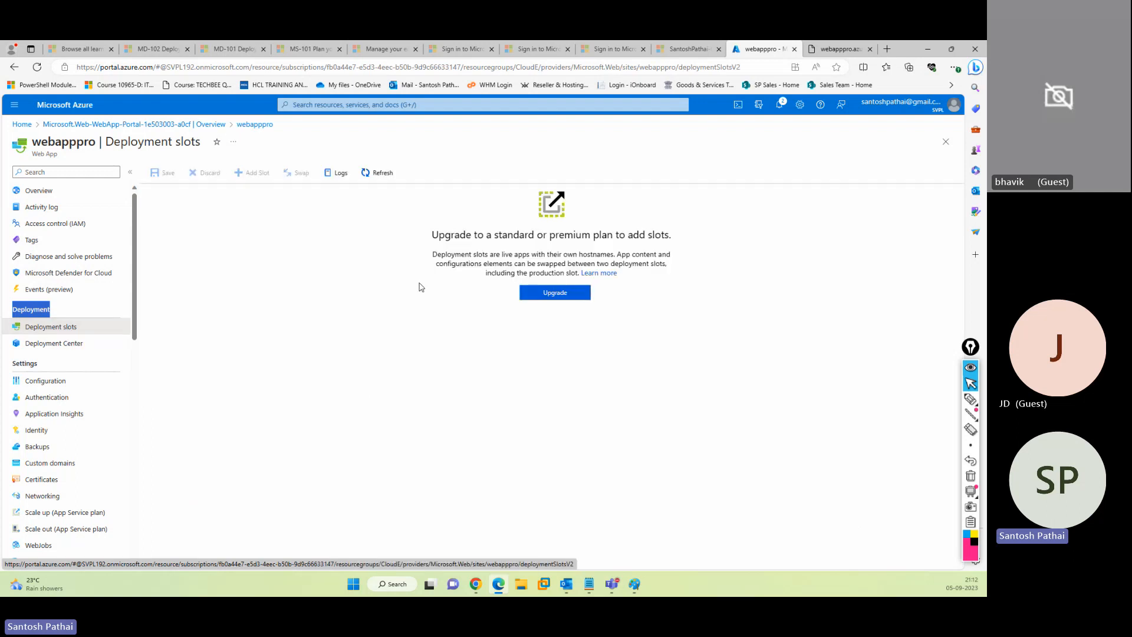
{"action": "left_click_drag", "start_coordinate": [431, 235], "coordinate": [662, 235]}
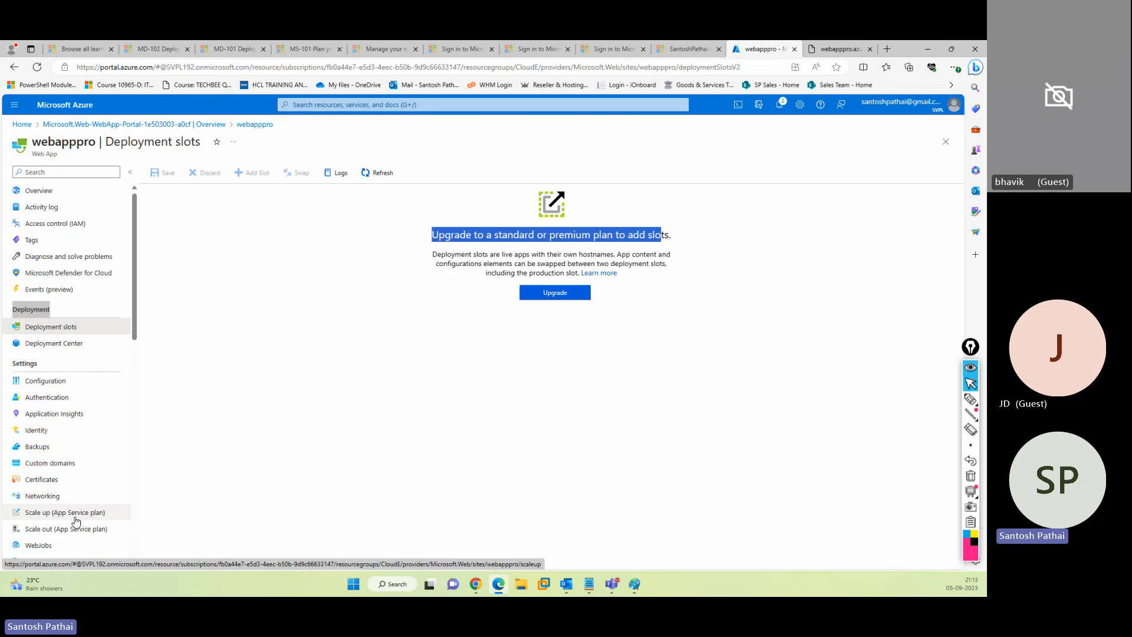
Scale up the web app's App Service plan to Standard S1 and confirm the pricing upgrade.
{"action": "left_click", "coordinate": [26, 364]}
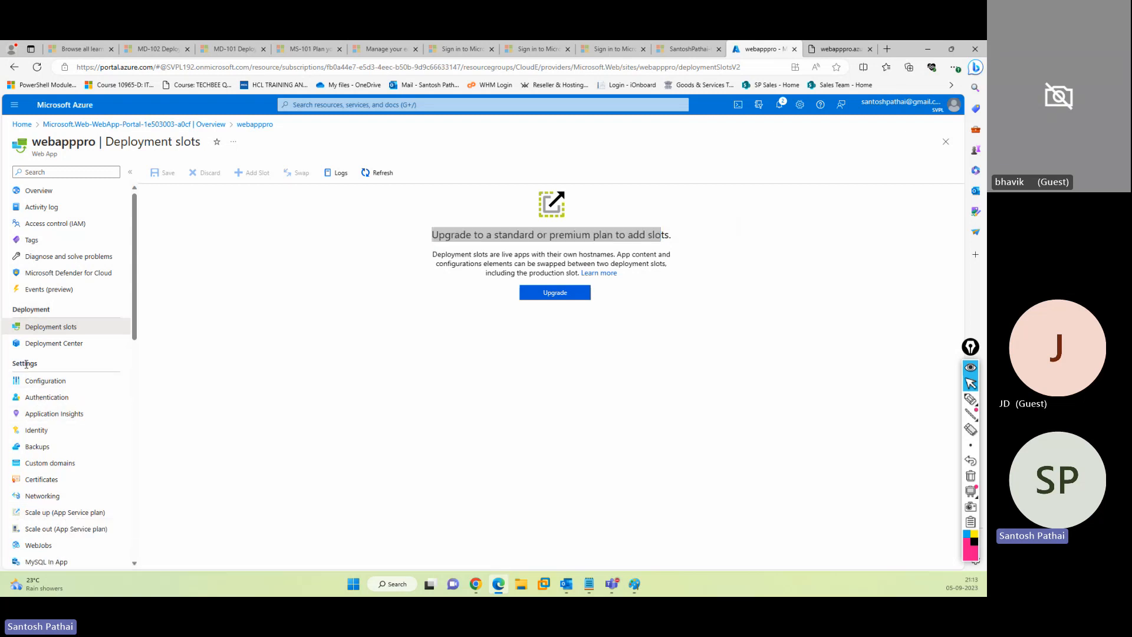
{"action": "double_click", "coordinate": [26, 364]}
{"action": "left_click", "coordinate": [69, 513]}
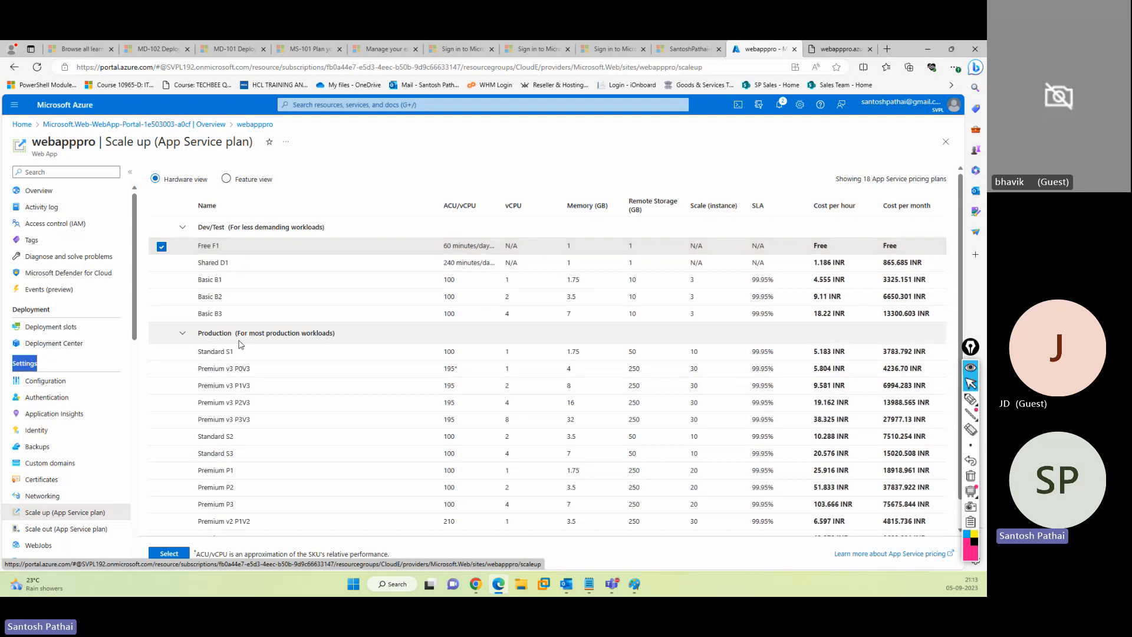
{"action": "left_click", "coordinate": [162, 352]}
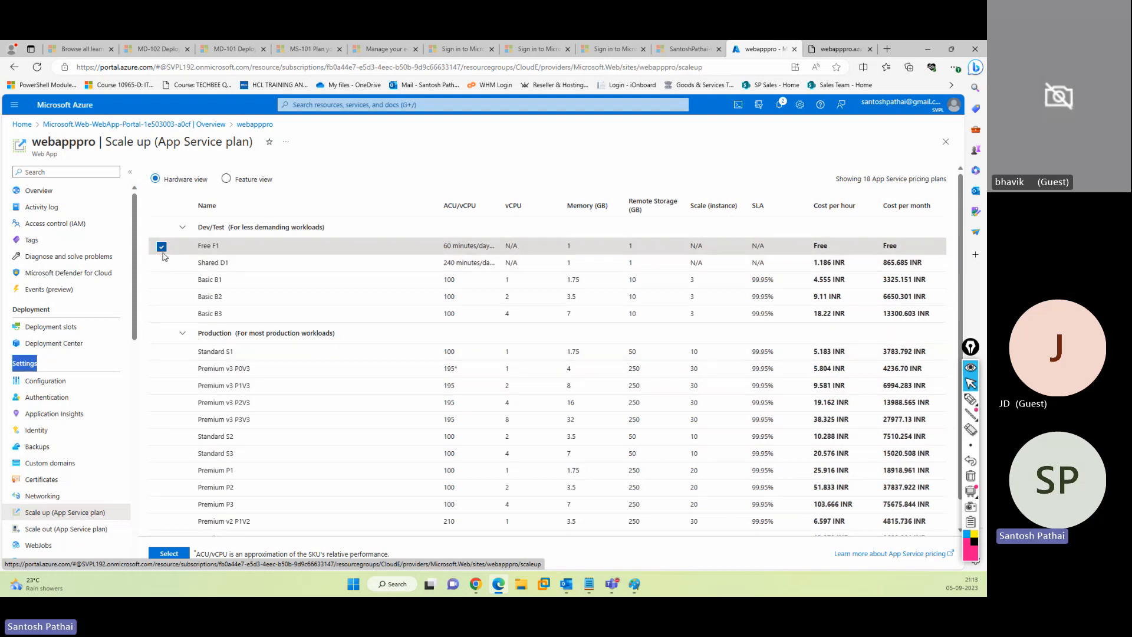
{"action": "left_click", "coordinate": [161, 352]}
{"action": "left_click", "coordinate": [163, 354]}
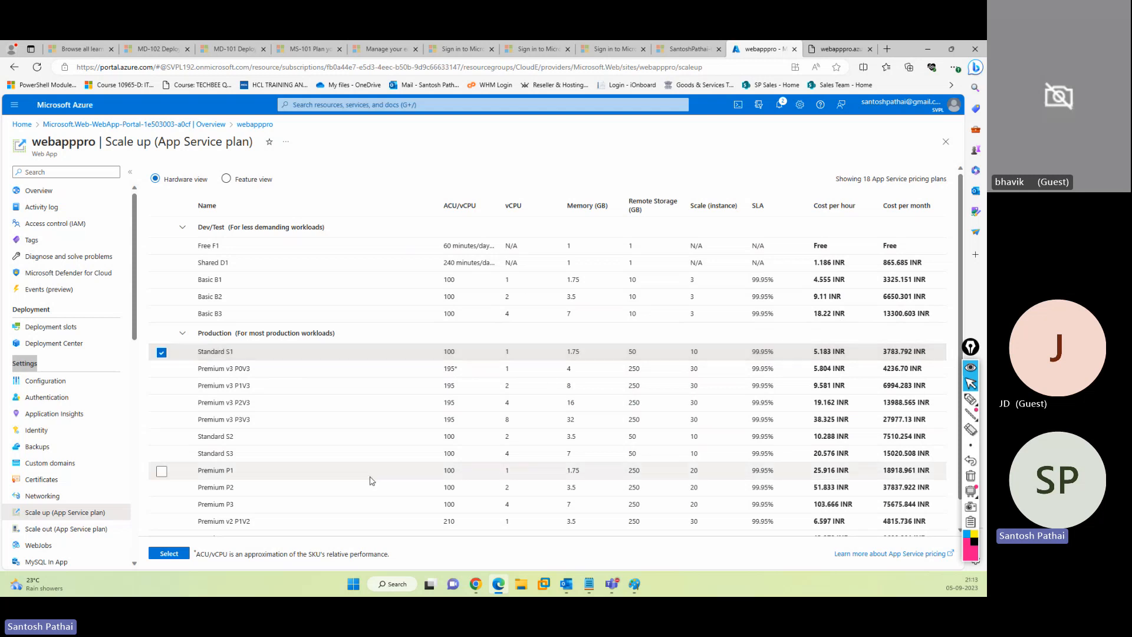
{"action": "left_click", "coordinate": [172, 555]}
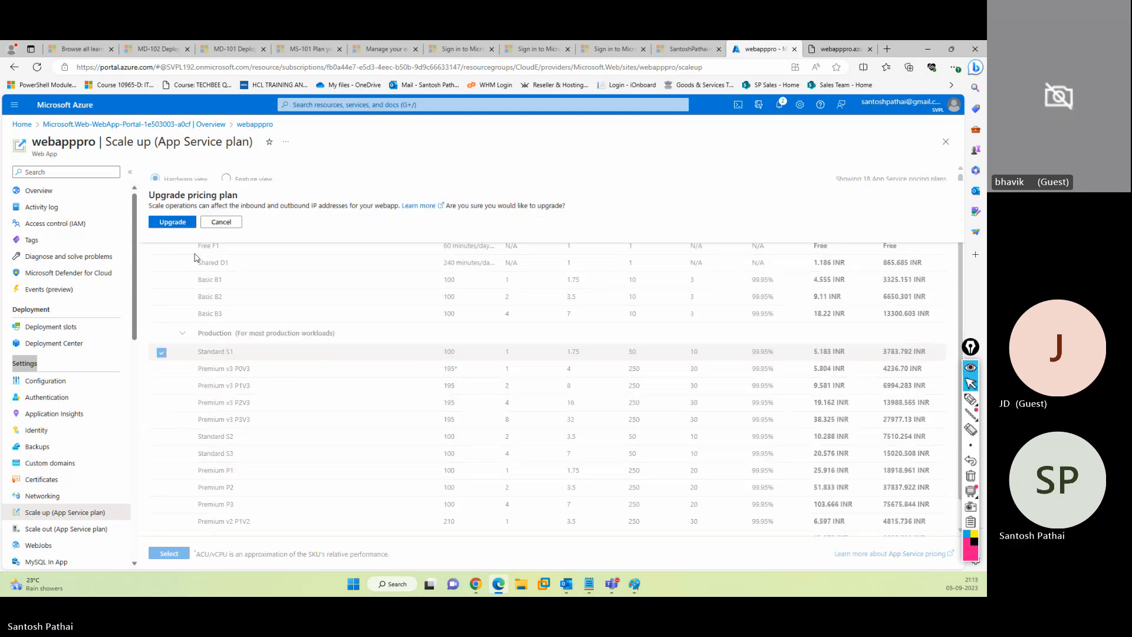
{"action": "left_click", "coordinate": [177, 223]}
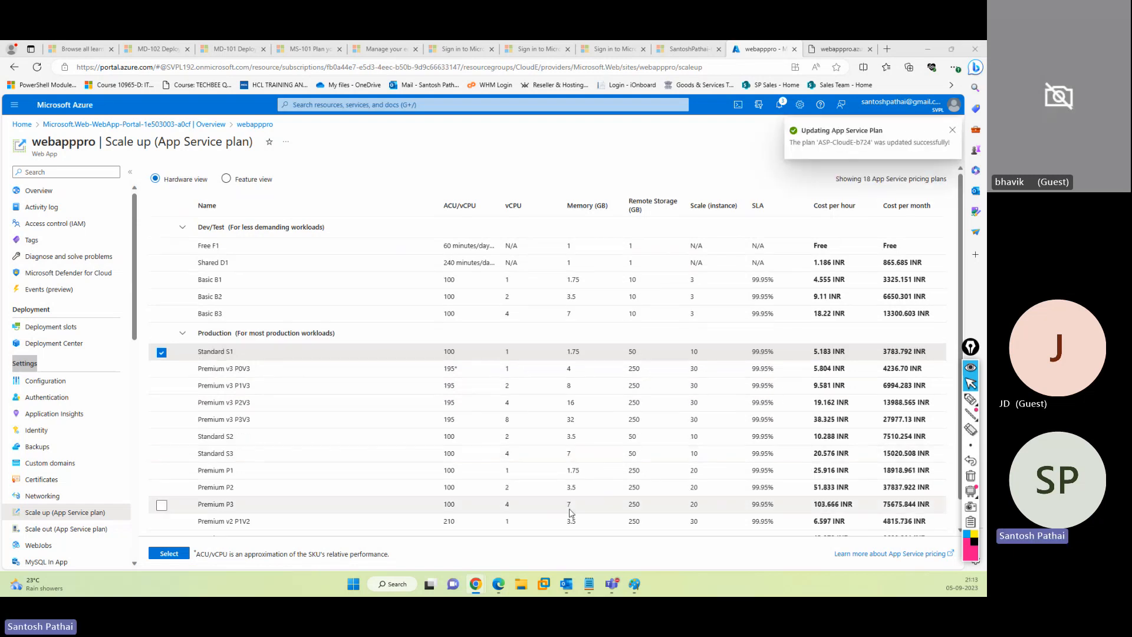
Reopen the web app's deployment slots and review the production slot entry.
{"action": "left_click", "coordinate": [67, 327]}
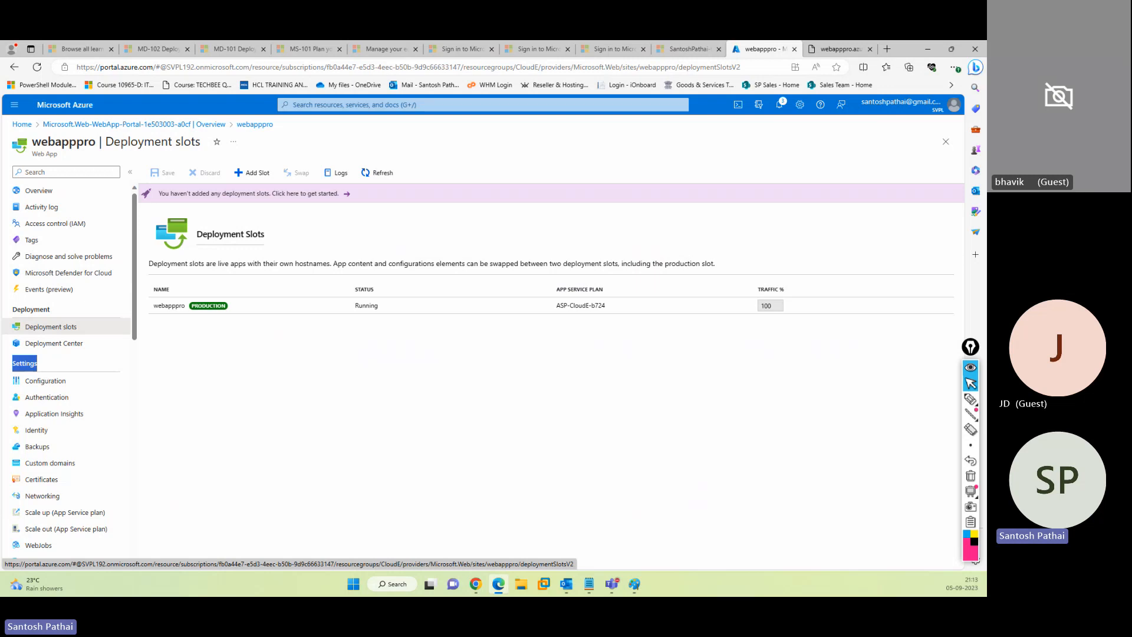
{"action": "key", "text": "alt+Tab"}
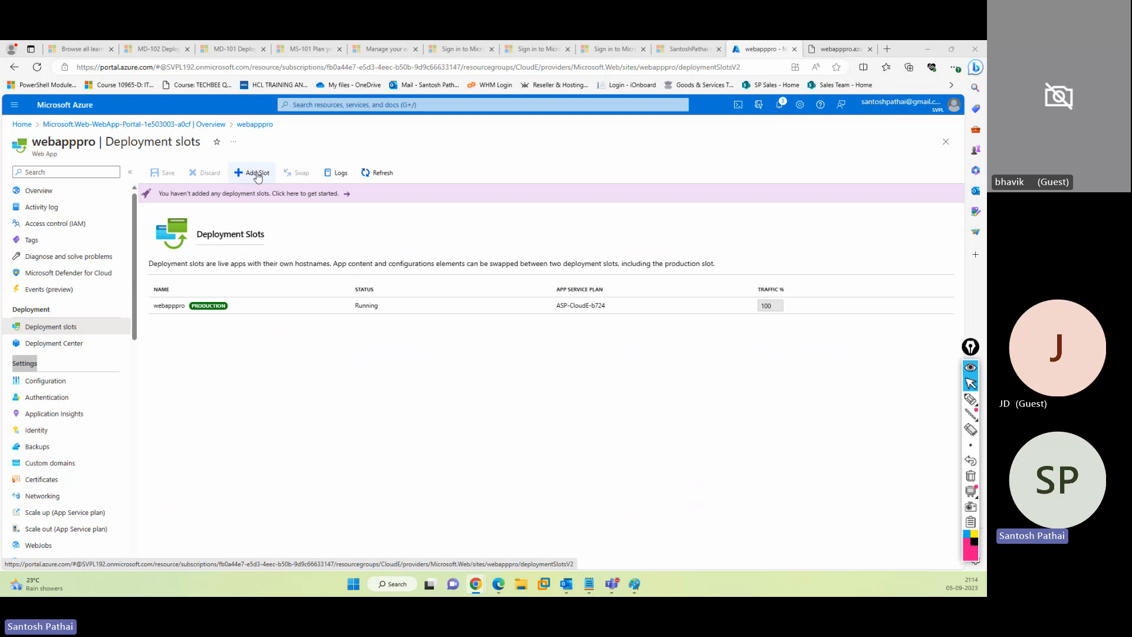
{"action": "left_click_drag", "start_coordinate": [153, 305], "coordinate": [254, 303]}
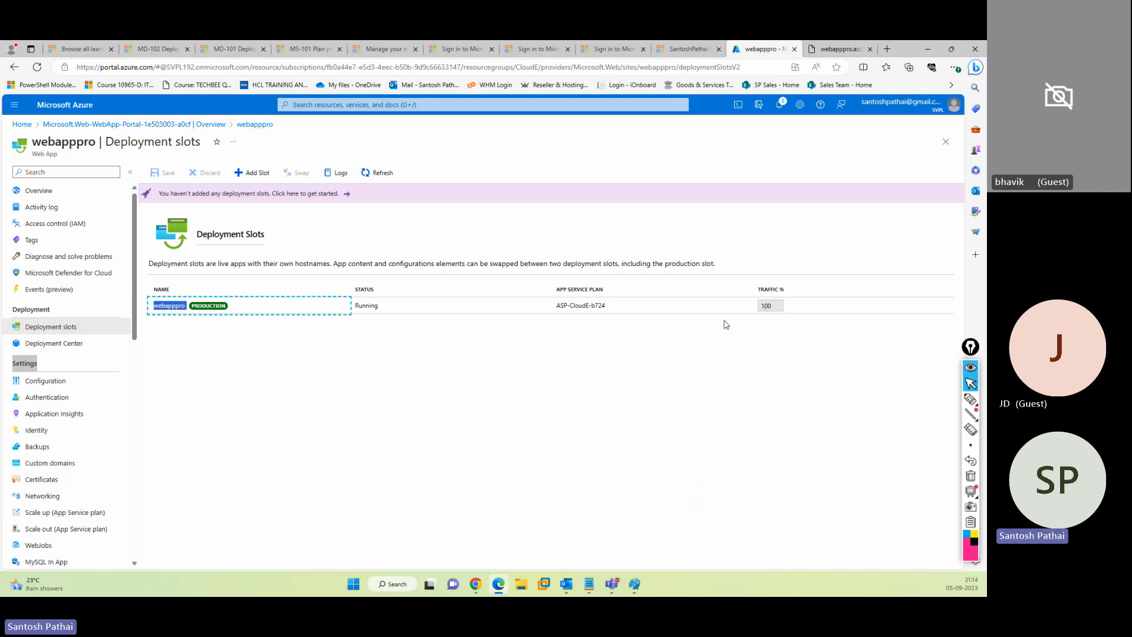
Add a deployment slot named stage1 to webapppro without cloning settings.
{"action": "left_click", "coordinate": [252, 172]}
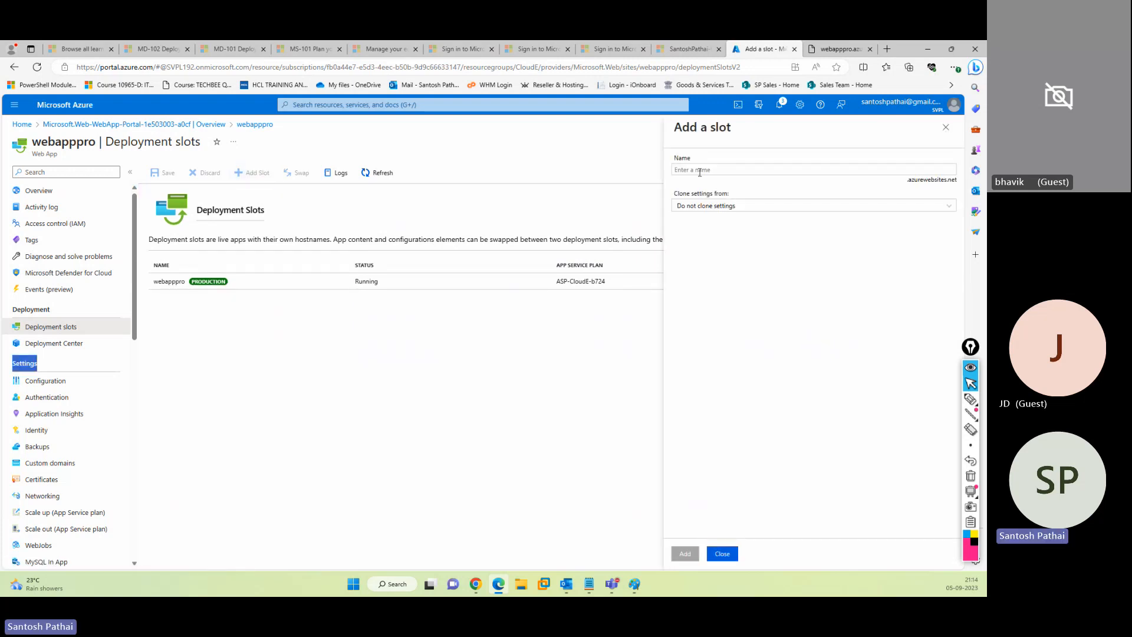
{"action": "left_click", "coordinate": [700, 171]}
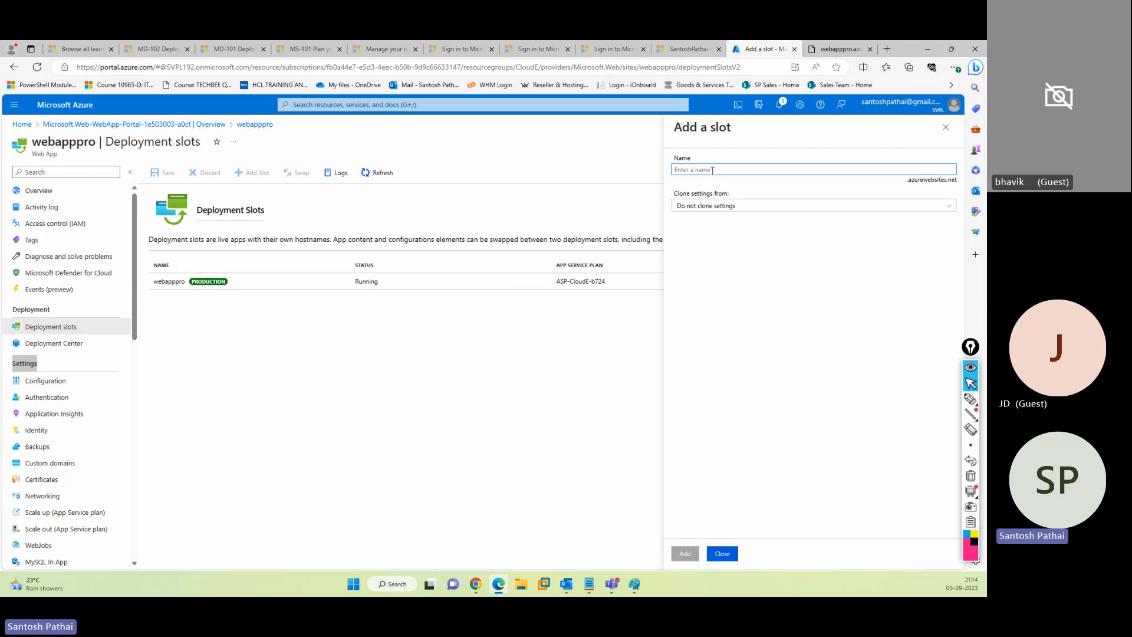
{"action": "type", "text": "webapp"}
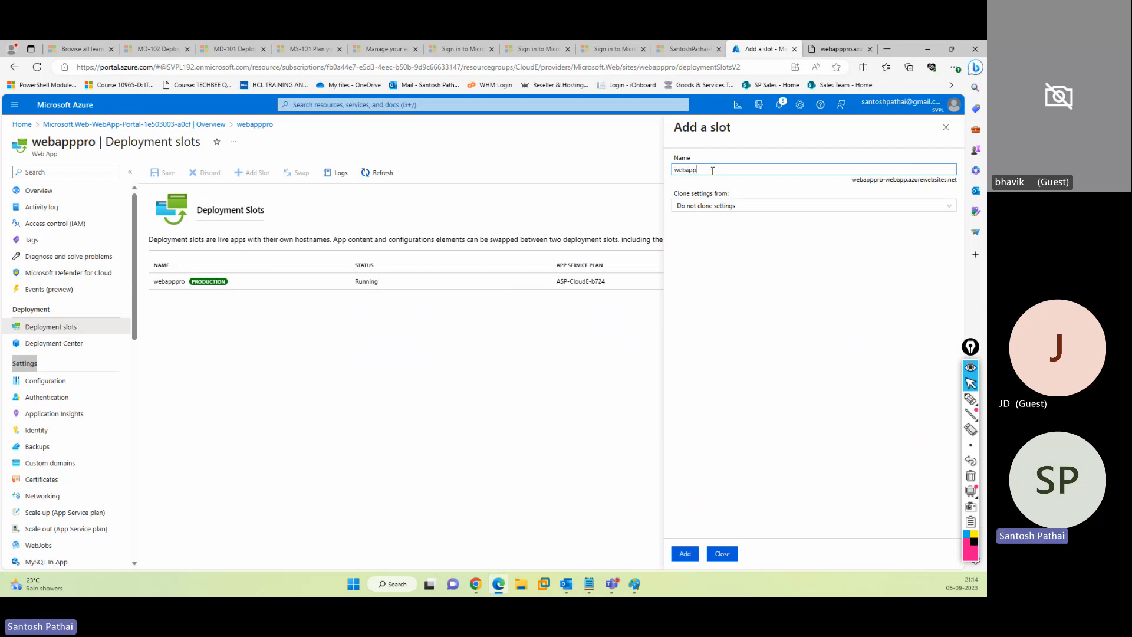
{"action": "left_click", "coordinate": [883, 184]}
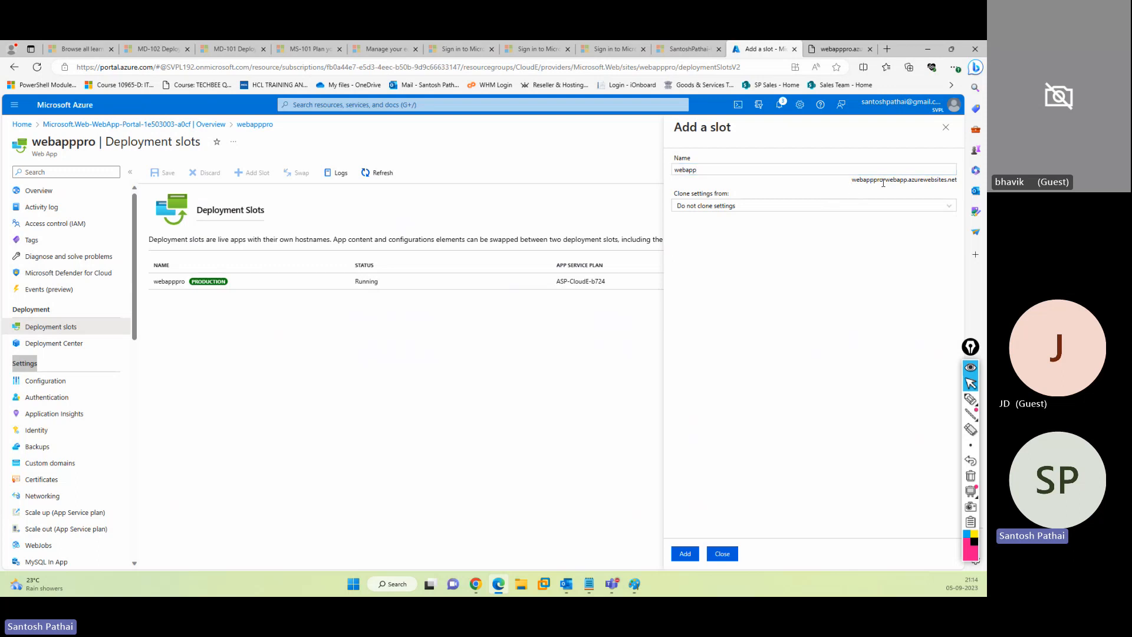
{"action": "left_click_drag", "start_coordinate": [729, 170], "coordinate": [656, 169]}
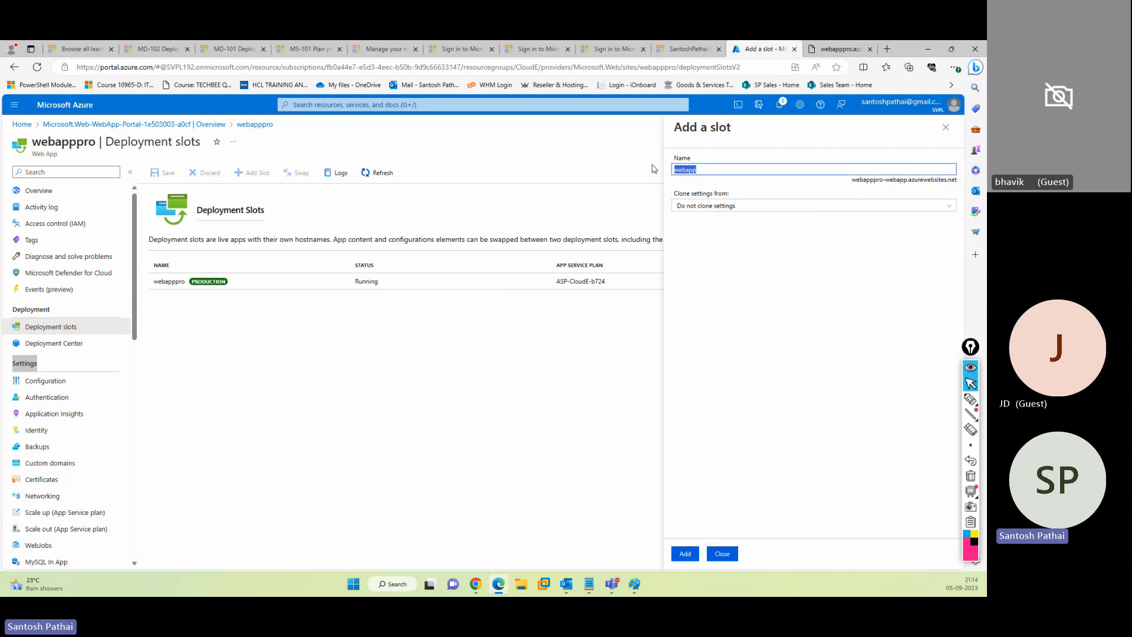
{"action": "type", "text": "stage"}
{"action": "left_click_drag", "start_coordinate": [893, 180], "coordinate": [904, 181]}
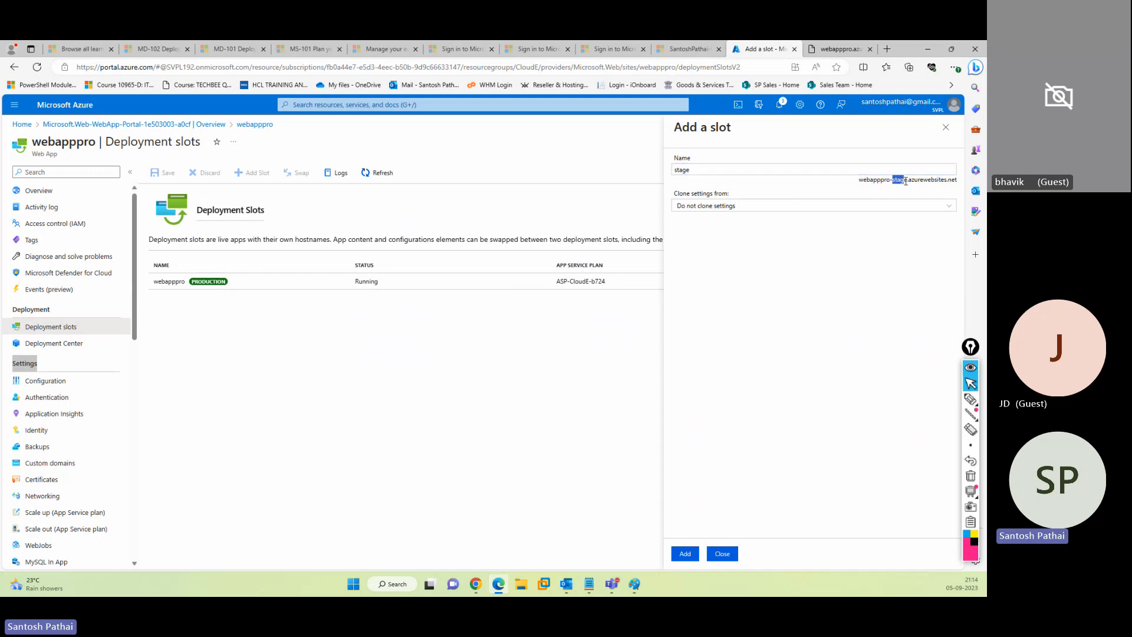
{"action": "left_click", "coordinate": [897, 180]}
{"action": "type", "text": "1"}
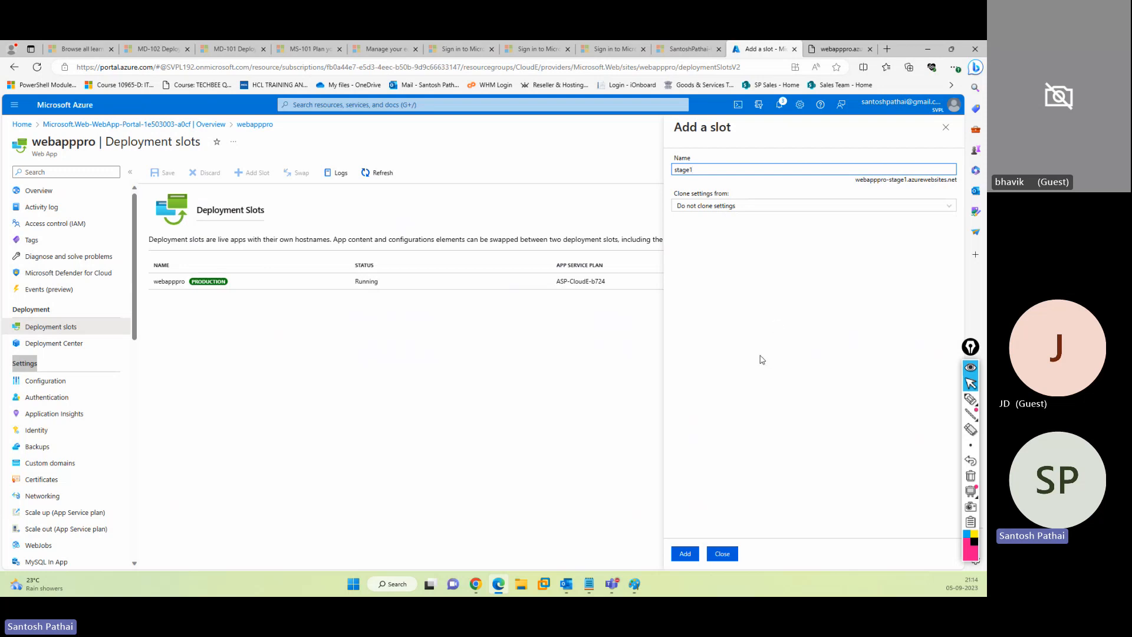
{"action": "left_click", "coordinate": [685, 554]}
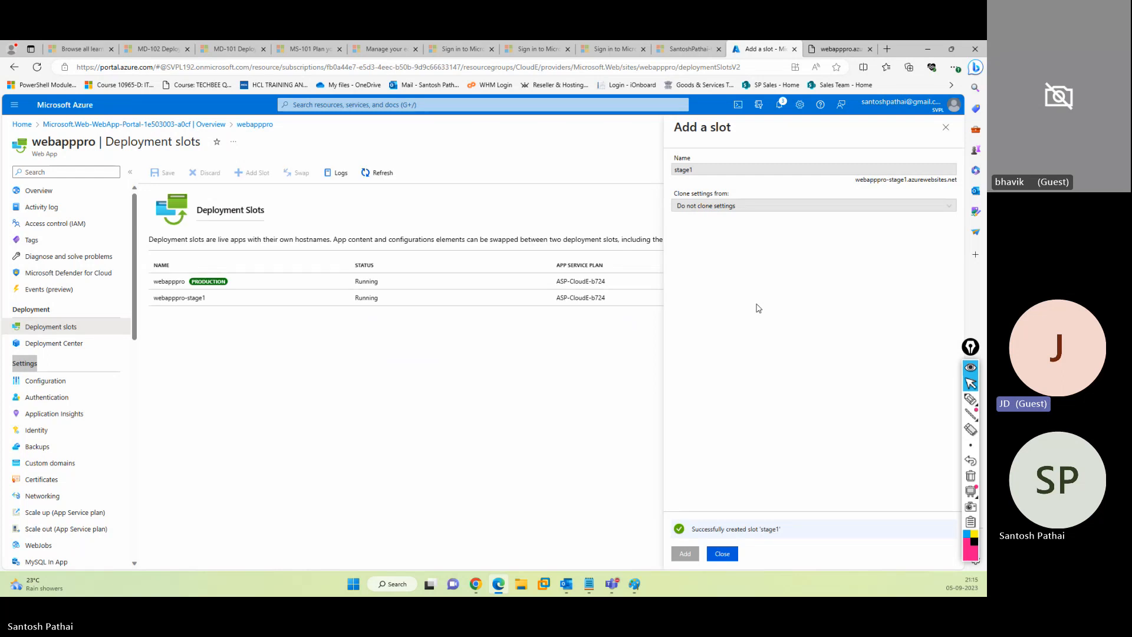
Open the list of all resources, close the old web app page, and refresh the list to check the stage1 slot's resource type.
{"action": "left_click", "coordinate": [723, 553]}
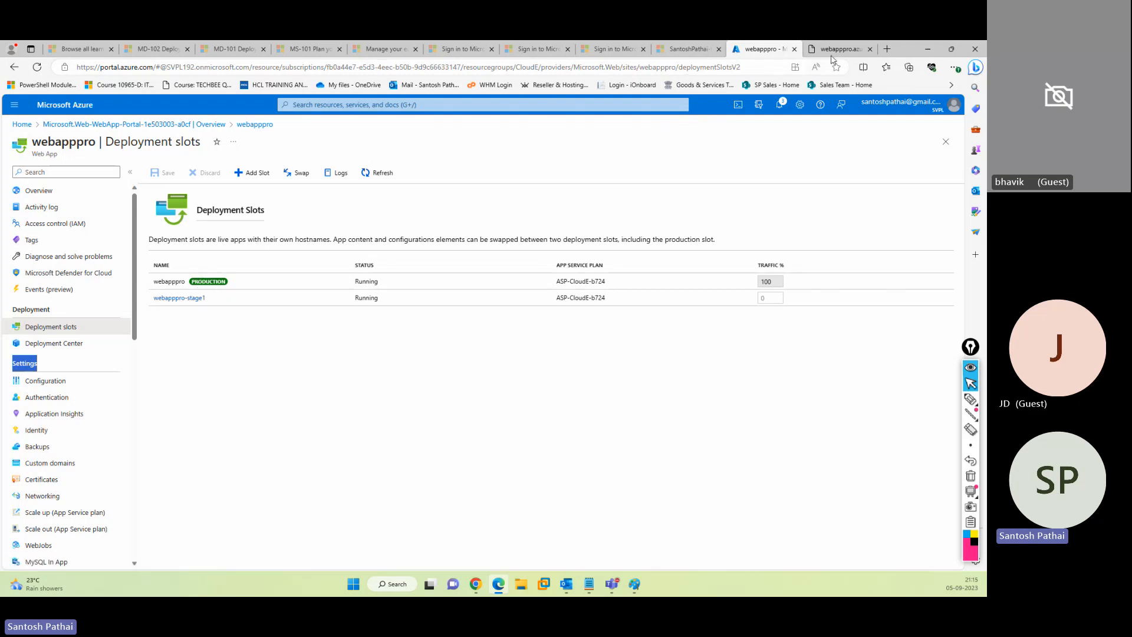
{"action": "left_click", "coordinate": [81, 110]}
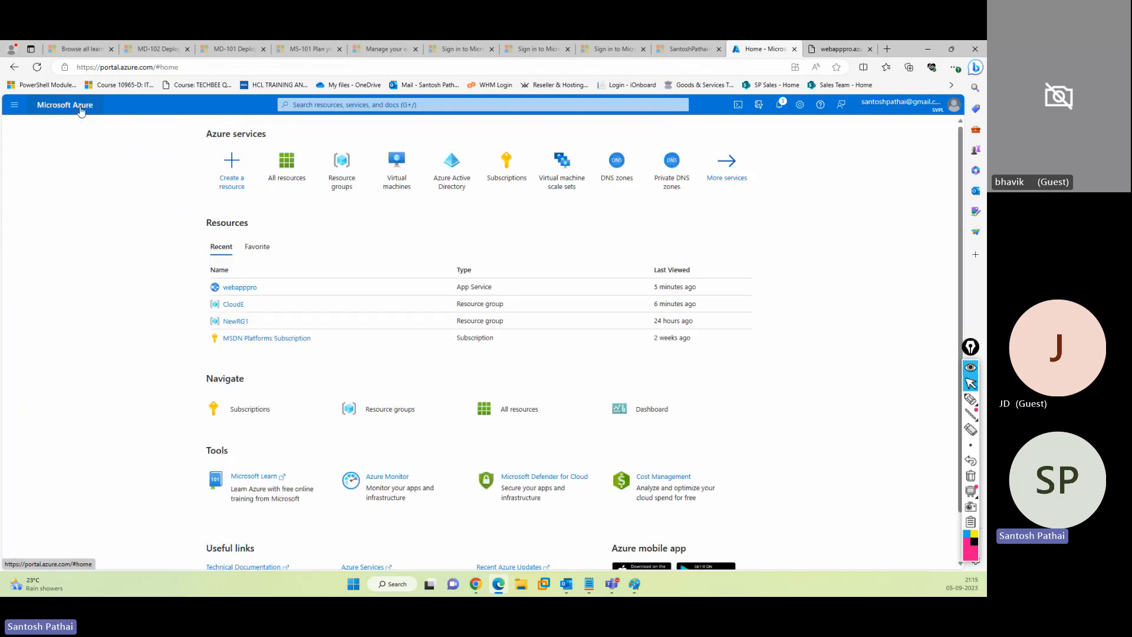
{"action": "left_click", "coordinate": [286, 164]}
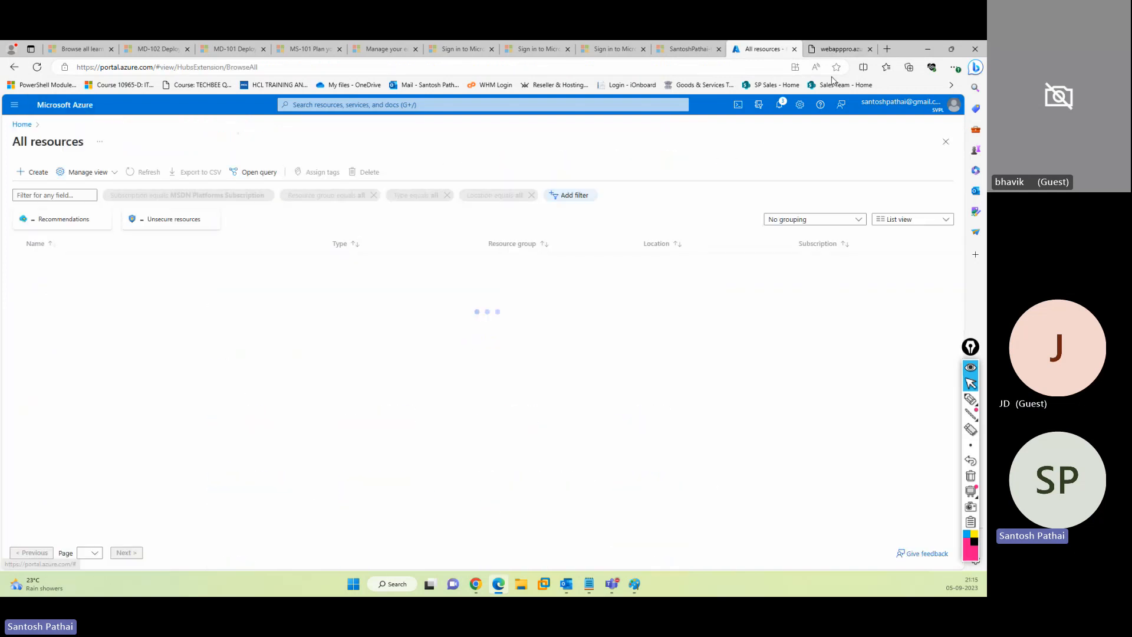
{"action": "left_click", "coordinate": [870, 49]}
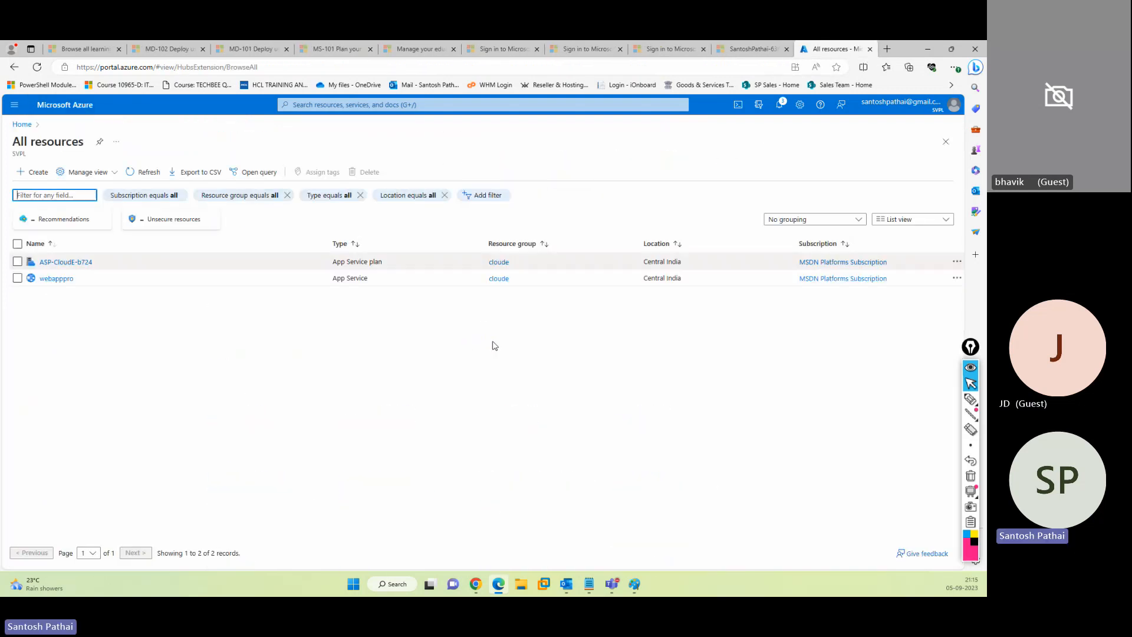
{"action": "left_click", "coordinate": [145, 173]}
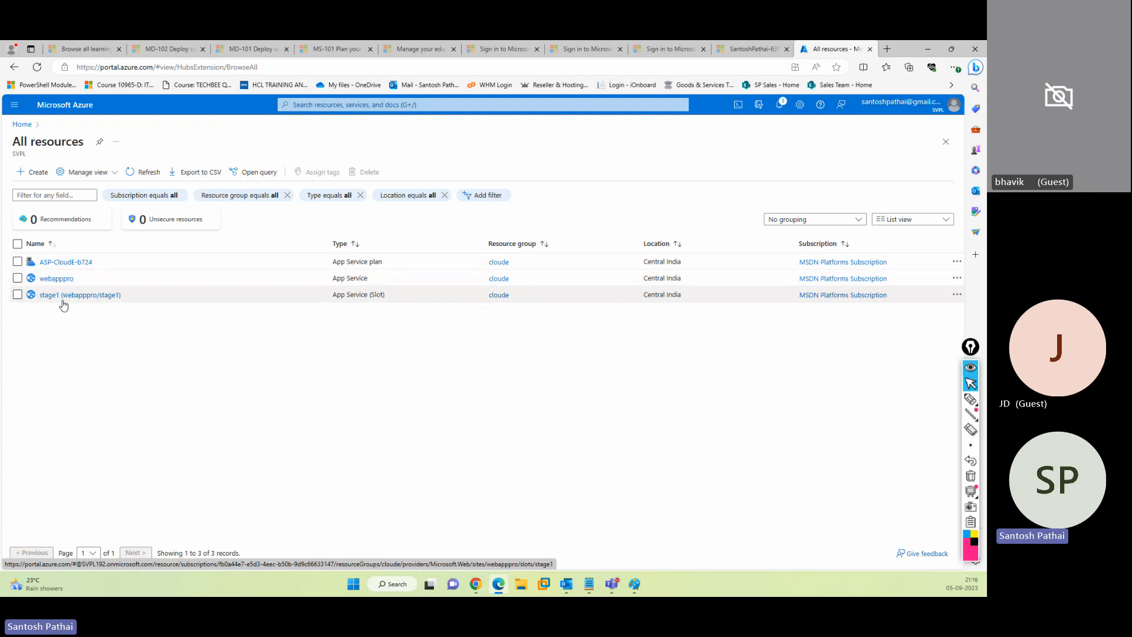
{"action": "double_click", "coordinate": [379, 295]}
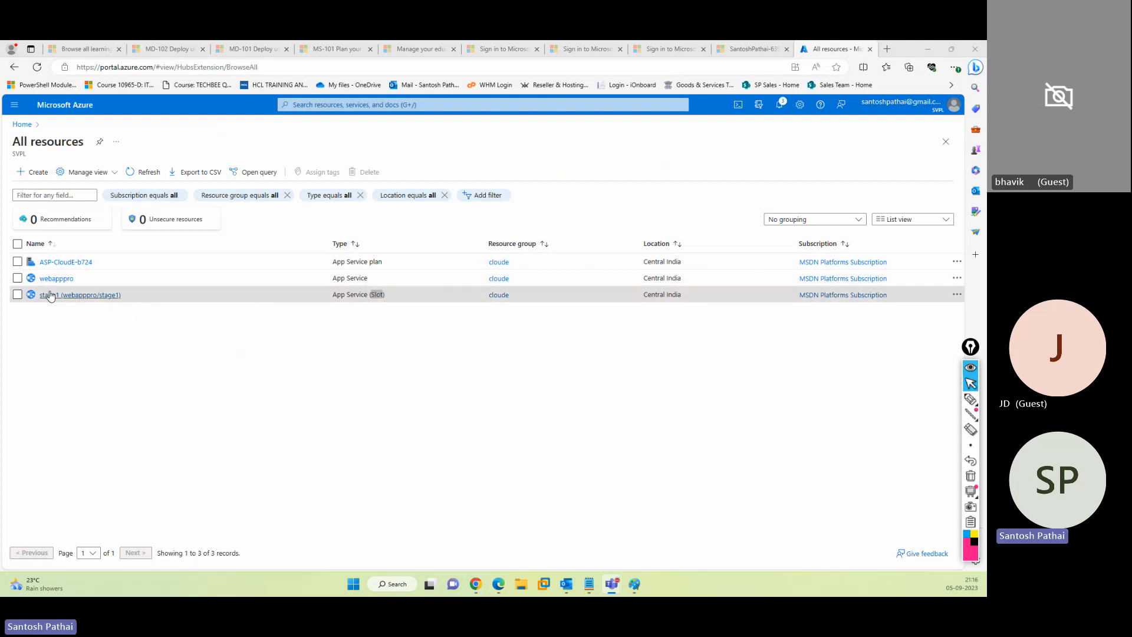
Open the stage1 slot and launch its App Service Editor, signing in with the already signed-in account.
{"action": "left_click", "coordinate": [84, 298]}
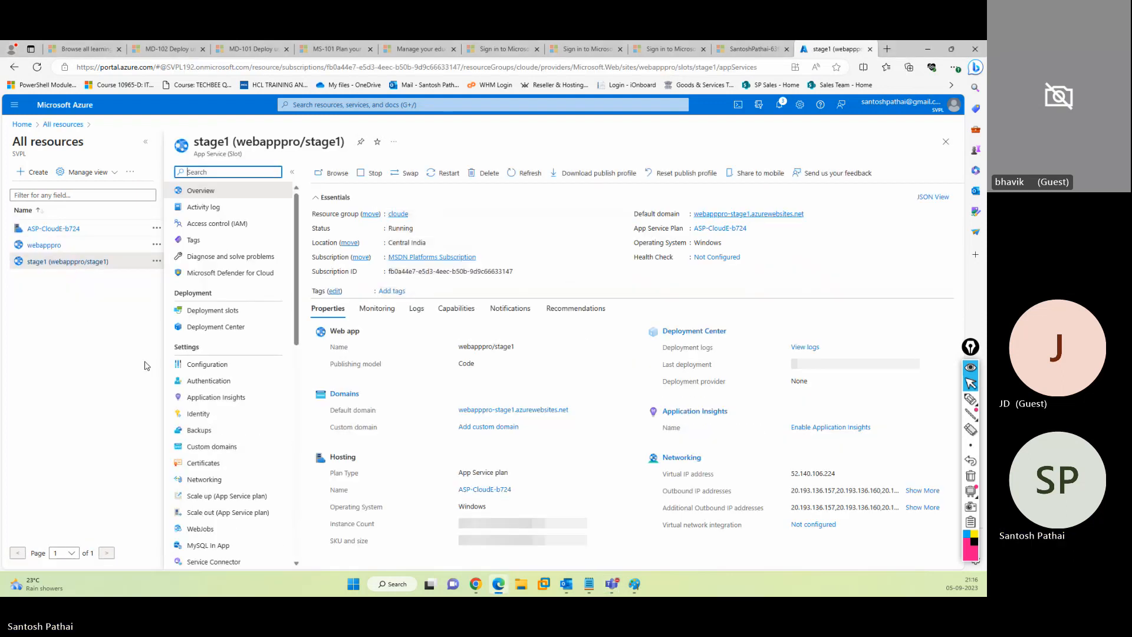
{"action": "left_click", "coordinate": [145, 146]}
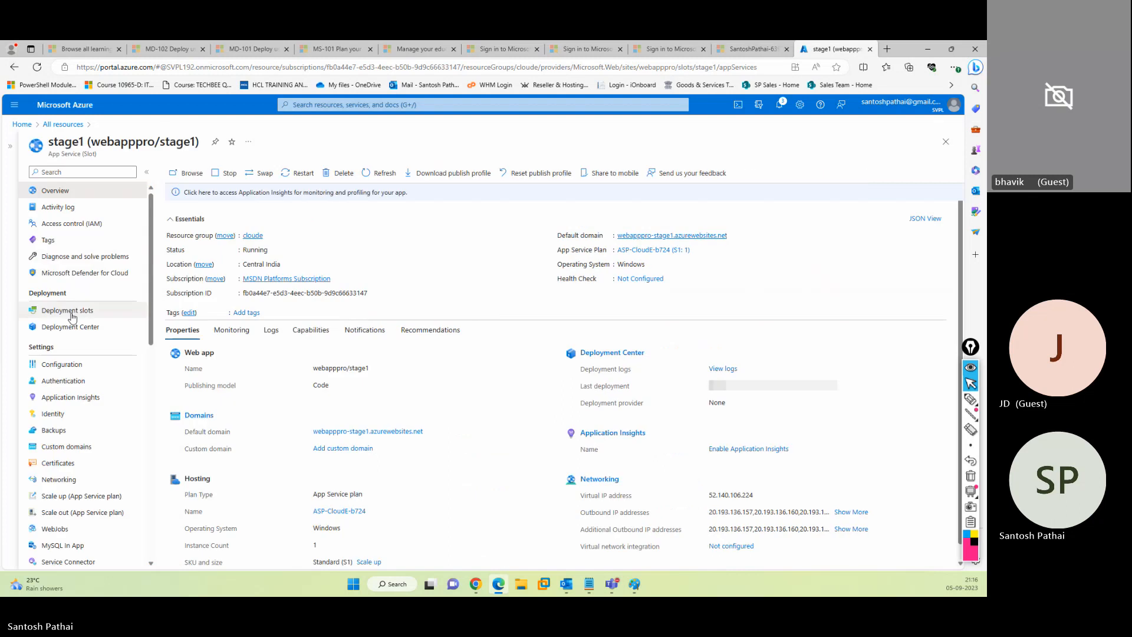
{"action": "scroll", "coordinate": [78, 314], "scroll_direction": "down", "scroll_amount": 5}
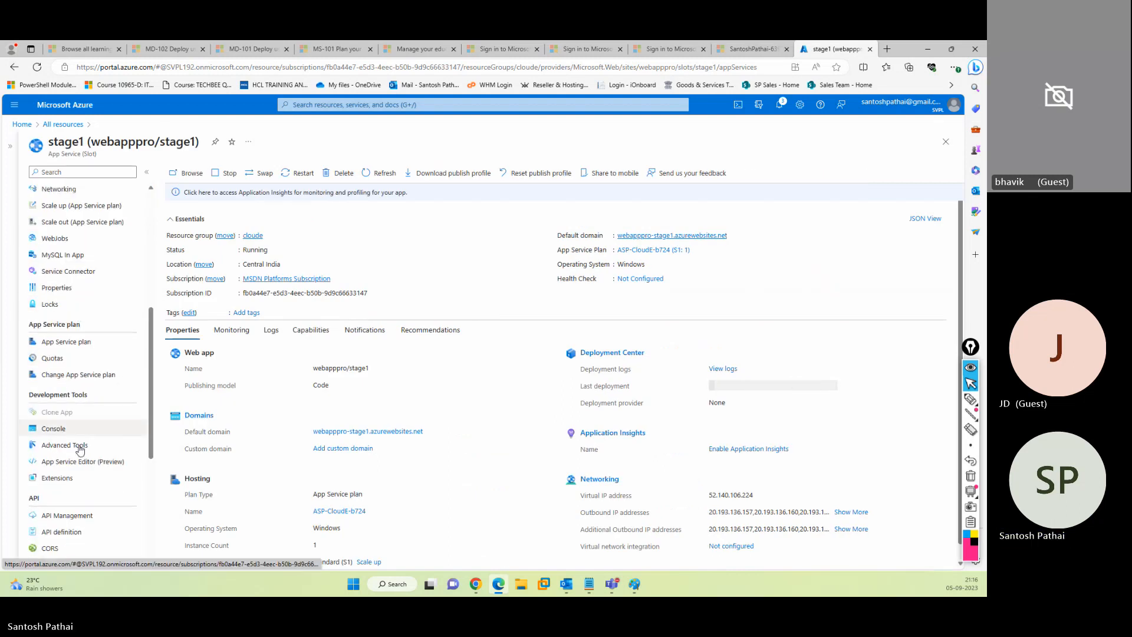
{"action": "left_click", "coordinate": [88, 463]}
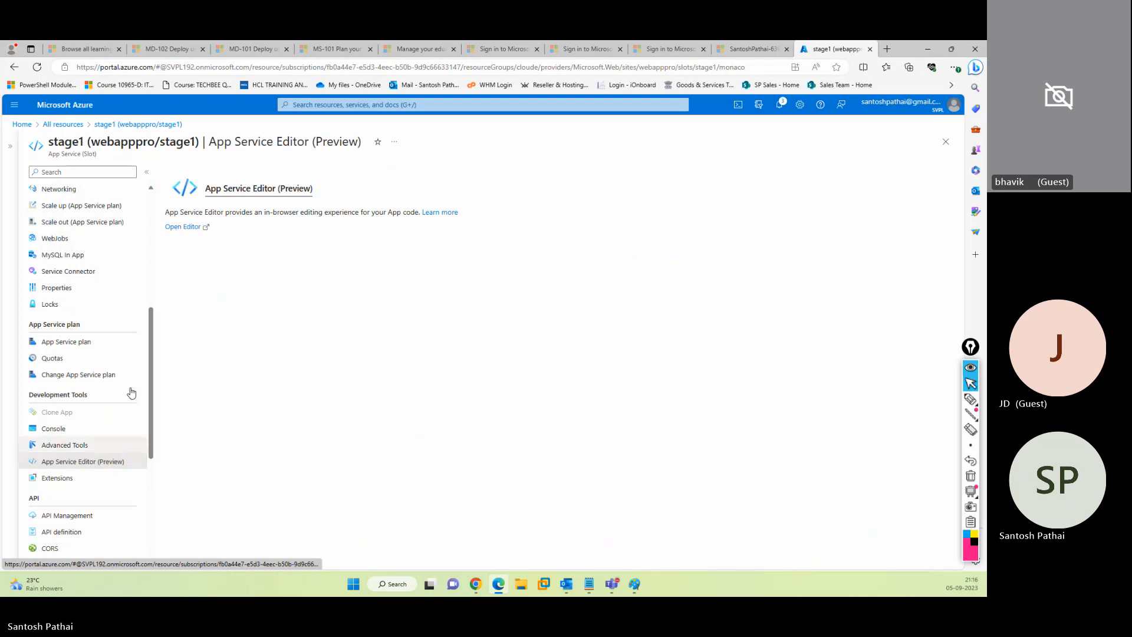
{"action": "left_click", "coordinate": [187, 227]}
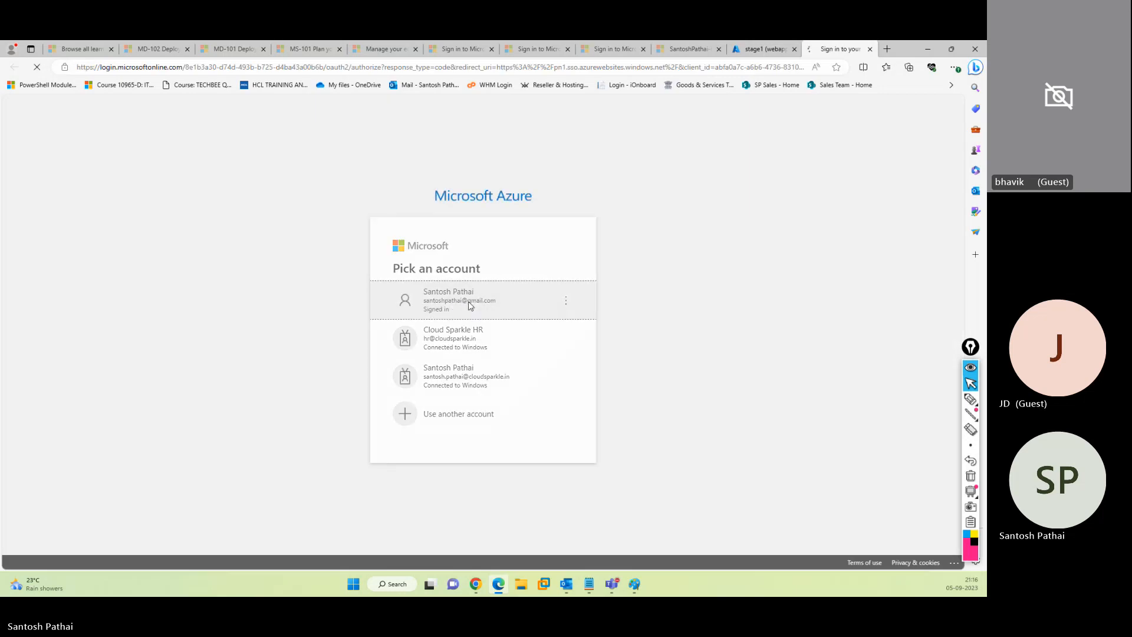
{"action": "left_click", "coordinate": [470, 305]}
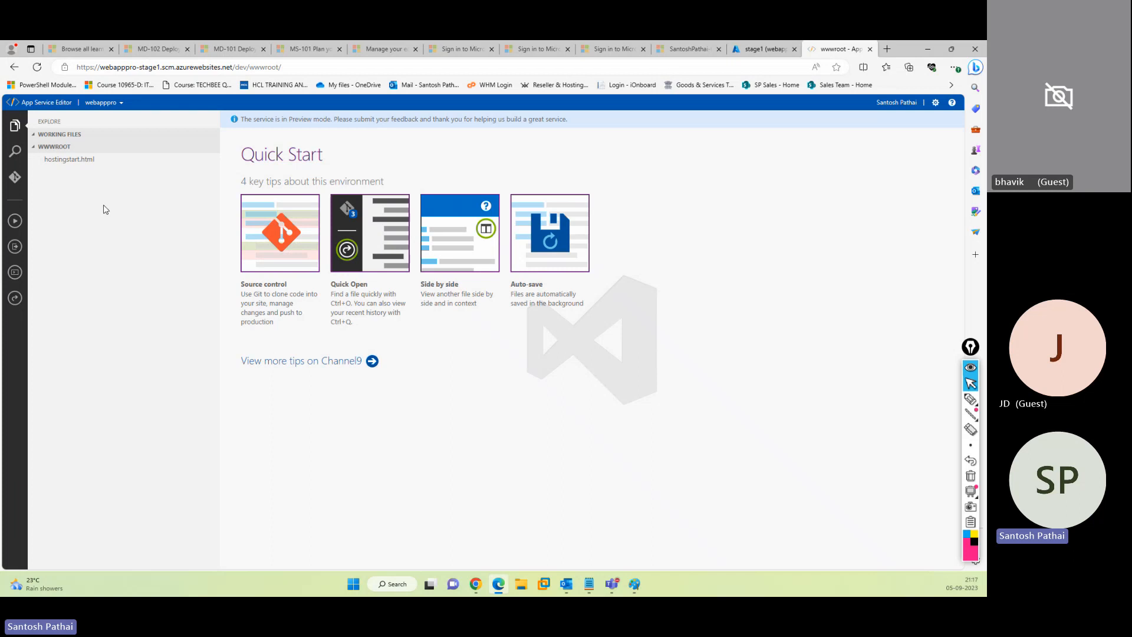
Create a new file named Default.html in the stage1 slot's wwwroot folder.
{"action": "right_click", "coordinate": [105, 210]}
{"action": "left_click", "coordinate": [131, 204]}
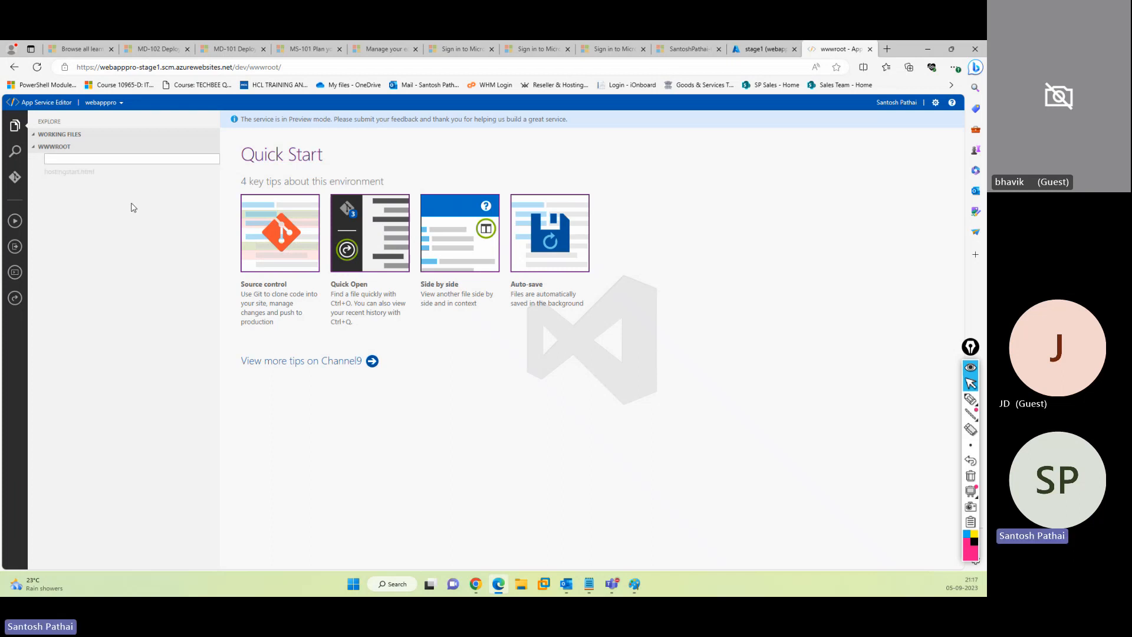
{"action": "type", "text": "Default.html"}
{"action": "key", "text": "Return"}
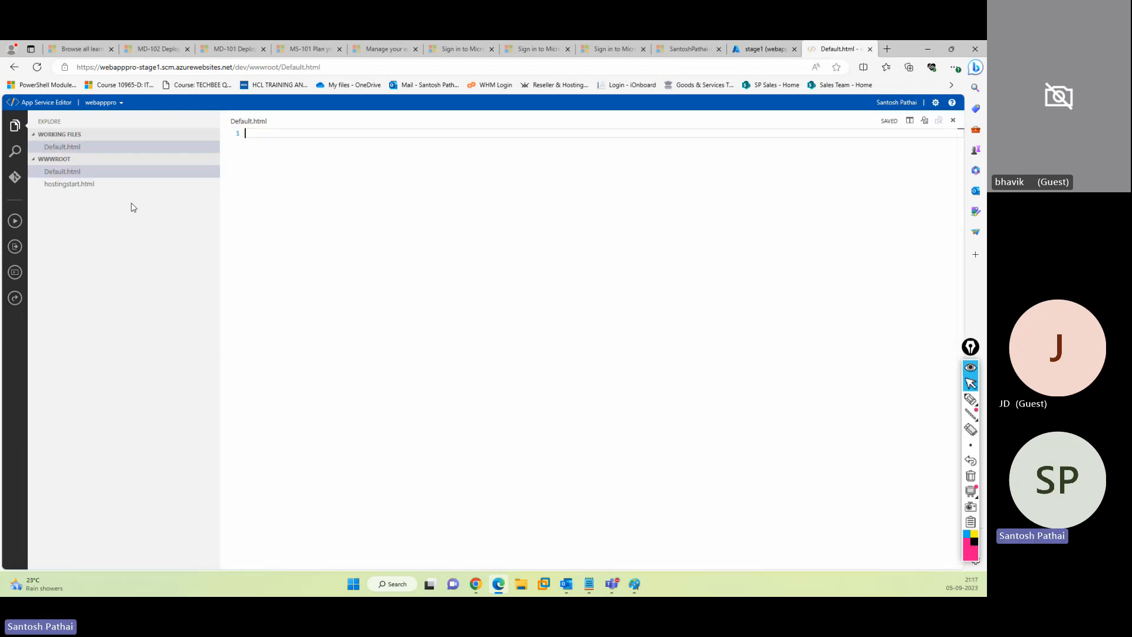
Write "<h1>This is my Staging Instace</h1>" in Default.html and close the editor once it is saved.
{"action": "left_click", "coordinate": [640, 128]}
{"action": "type", "text": "<h1>THis is"}
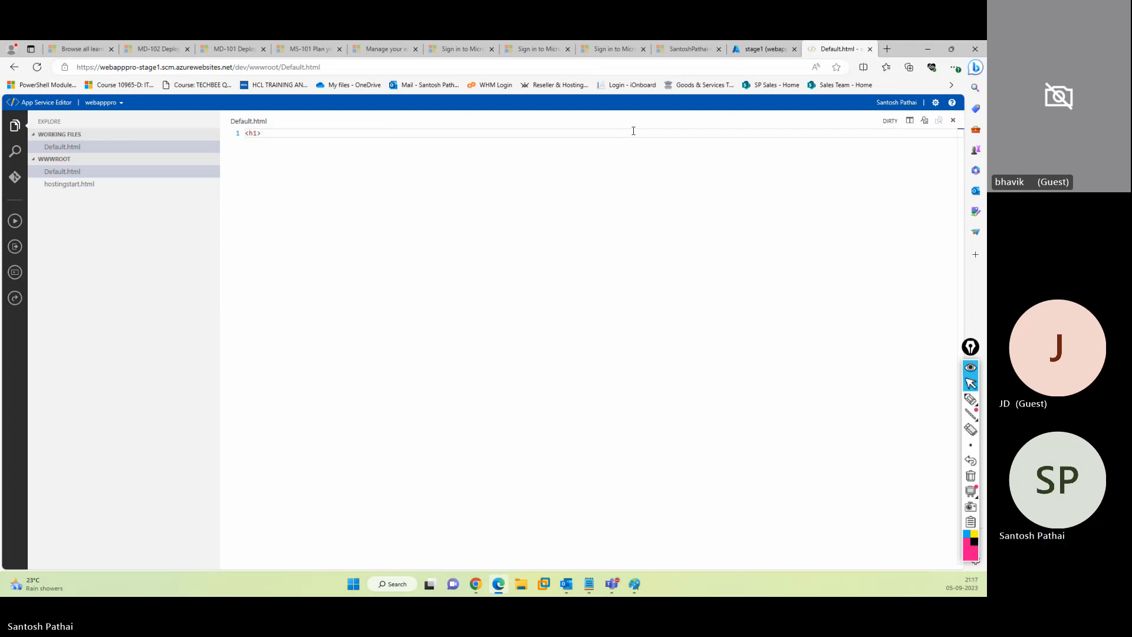
{"action": "key", "text": "BackSpace"}
{"action": "key", "text": "BackSpace"}
{"action": "key", "text": "BackSpace"}
{"action": "key", "text": "BackSpace"}
{"action": "key", "text": "BackSpace"}
{"action": "type", "text": "his is my Stagi"}
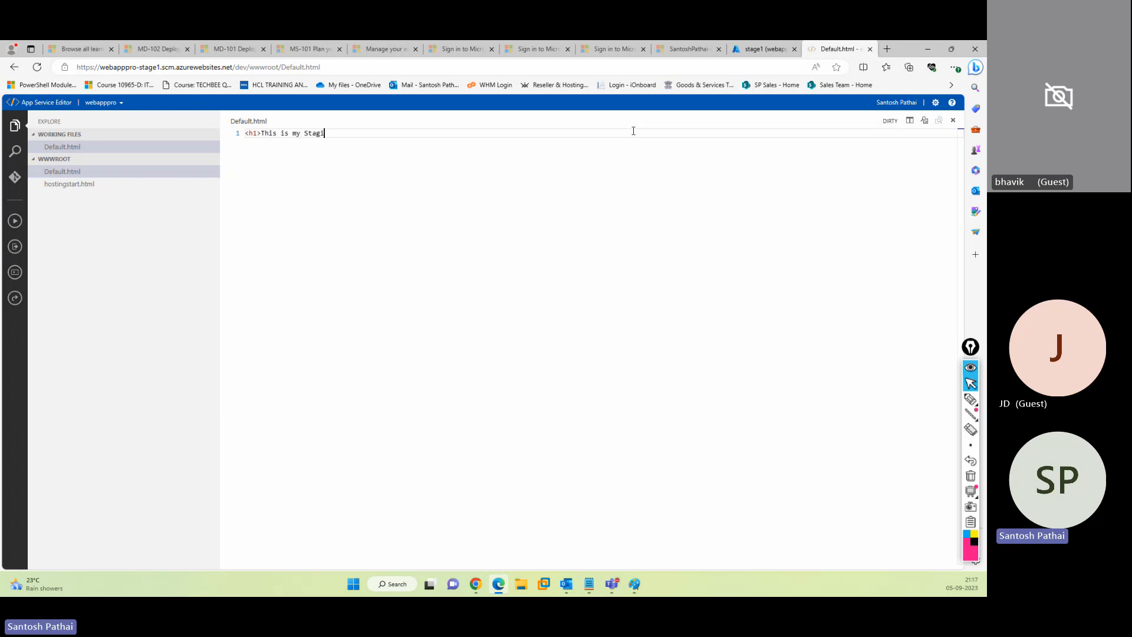
{"action": "type", "text": "ng Inst"}
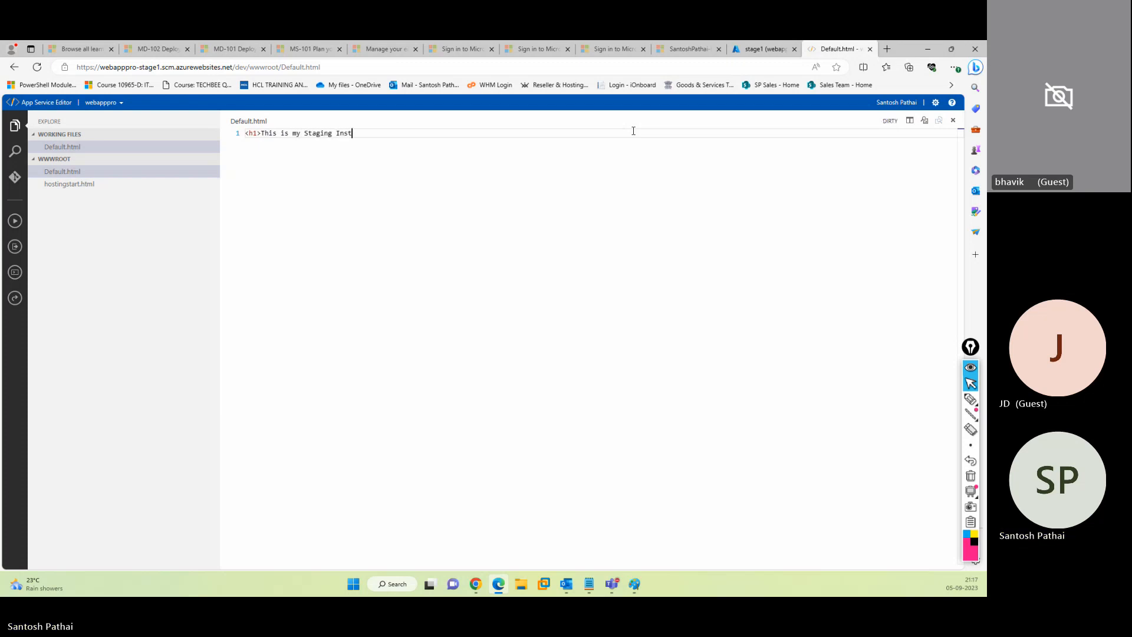
{"action": "type", "text": "ace</h1>"}
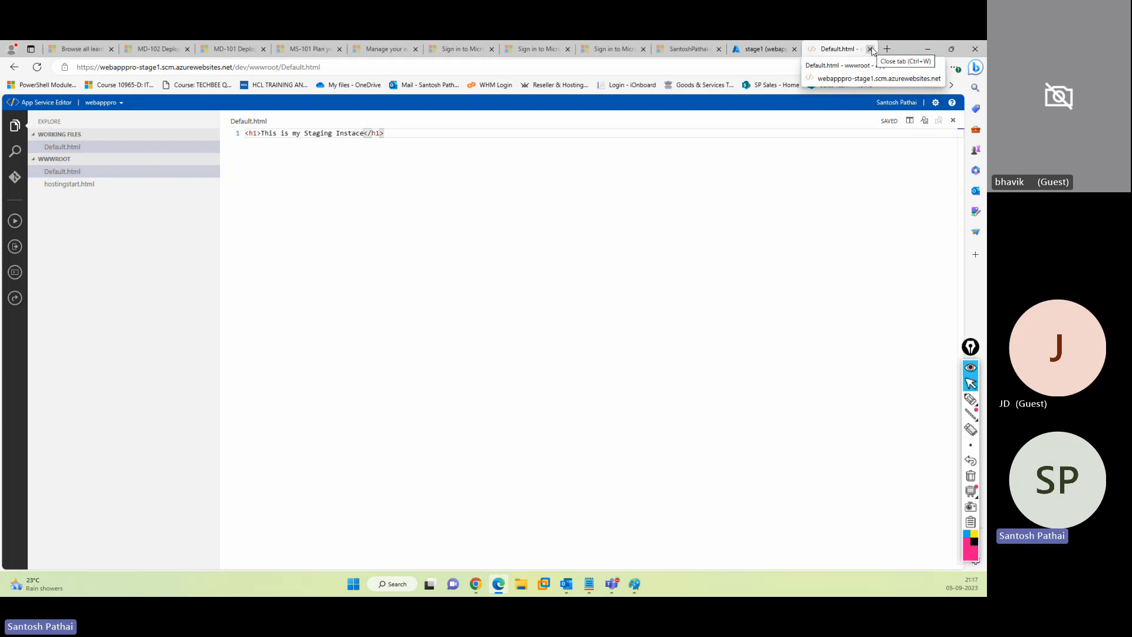
{"action": "left_click", "coordinate": [871, 49]}
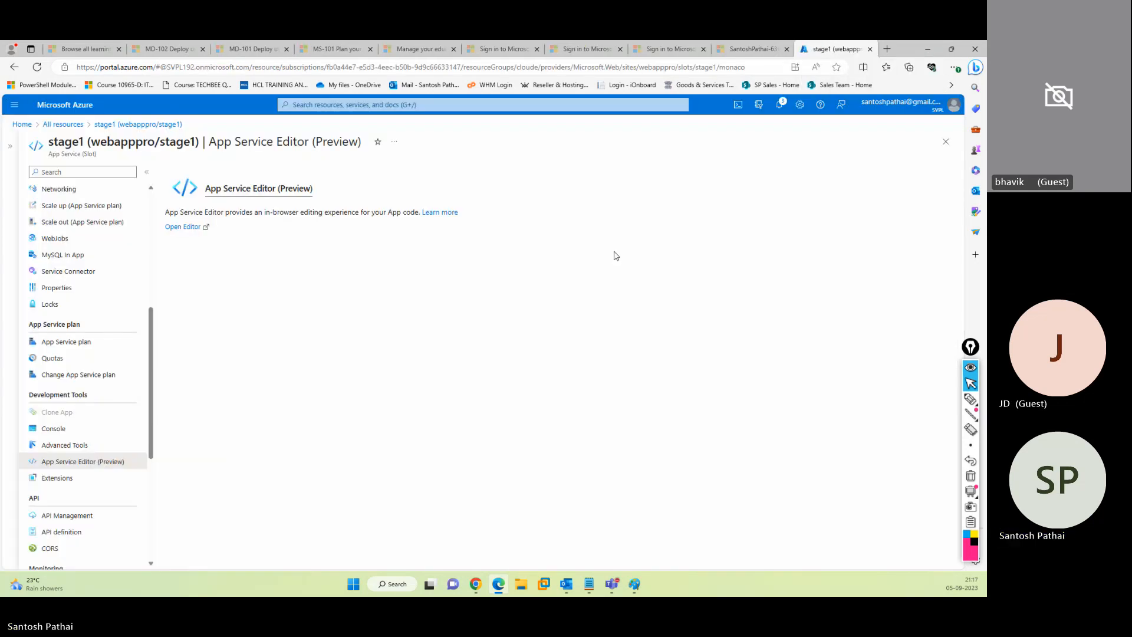
Copy the stage1 slot's default domain from its overview and view the staging page in a new browser tab.
{"action": "scroll", "coordinate": [94, 281], "scroll_direction": "up", "scroll_amount": 3}
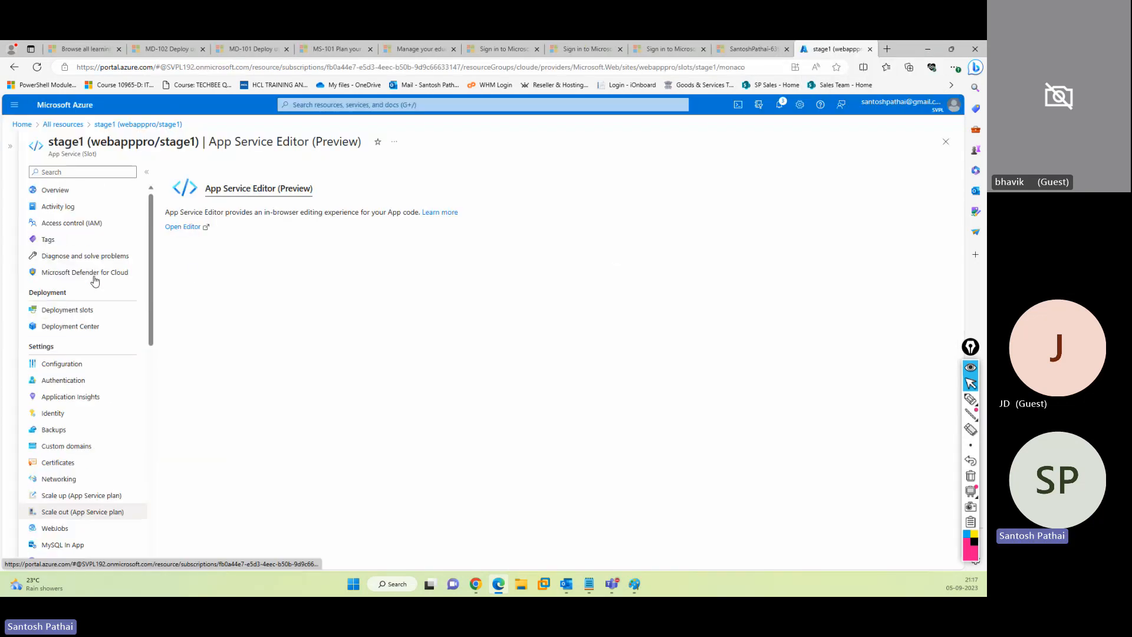
{"action": "left_click", "coordinate": [80, 189]}
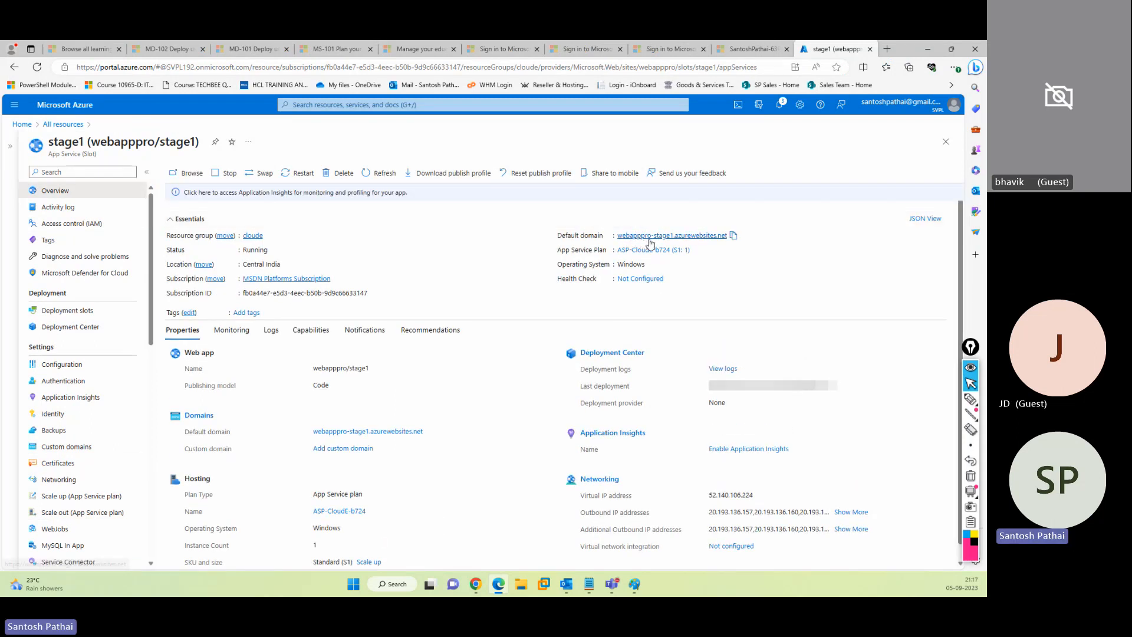
{"action": "left_click", "coordinate": [734, 235]}
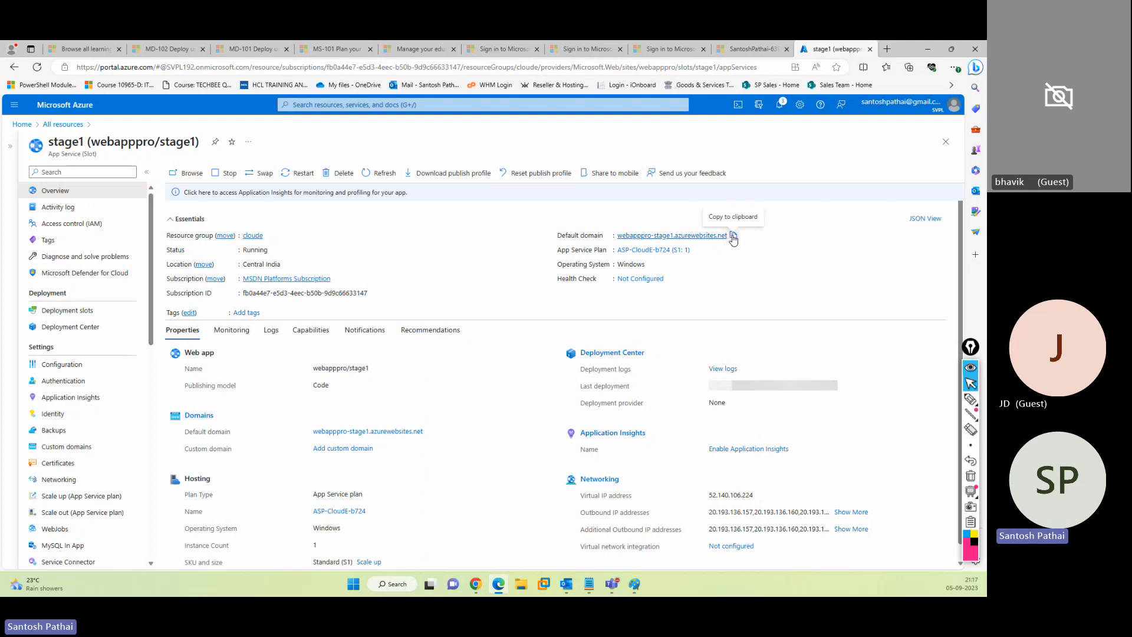
{"action": "left_click", "coordinate": [887, 49]}
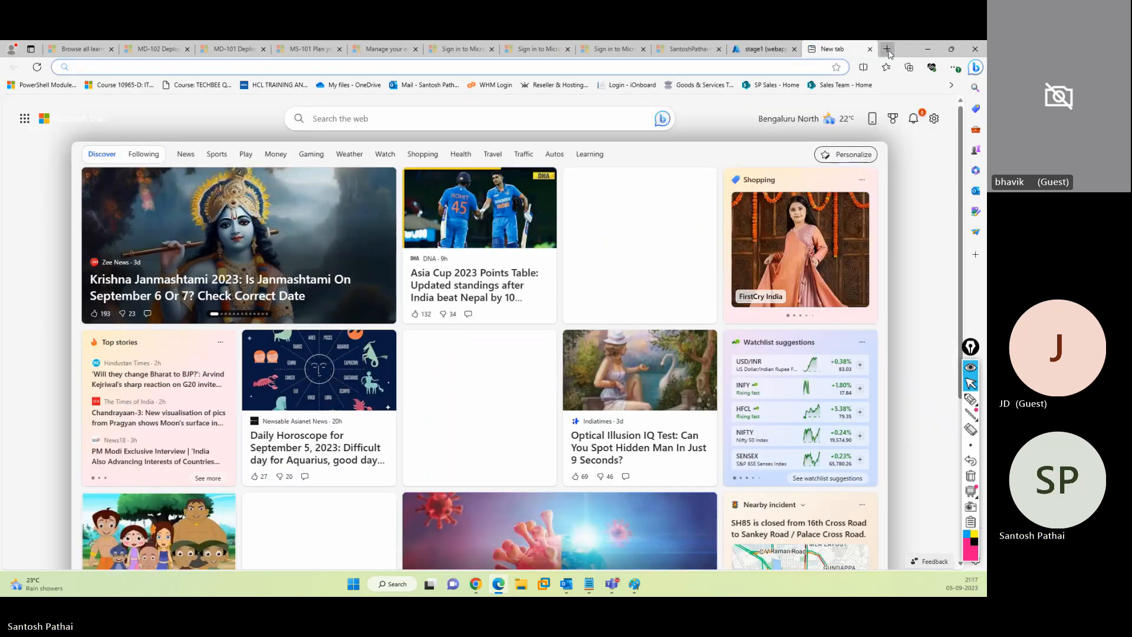
{"action": "key", "text": "ctrl+v"}
{"action": "key", "text": "Return"}
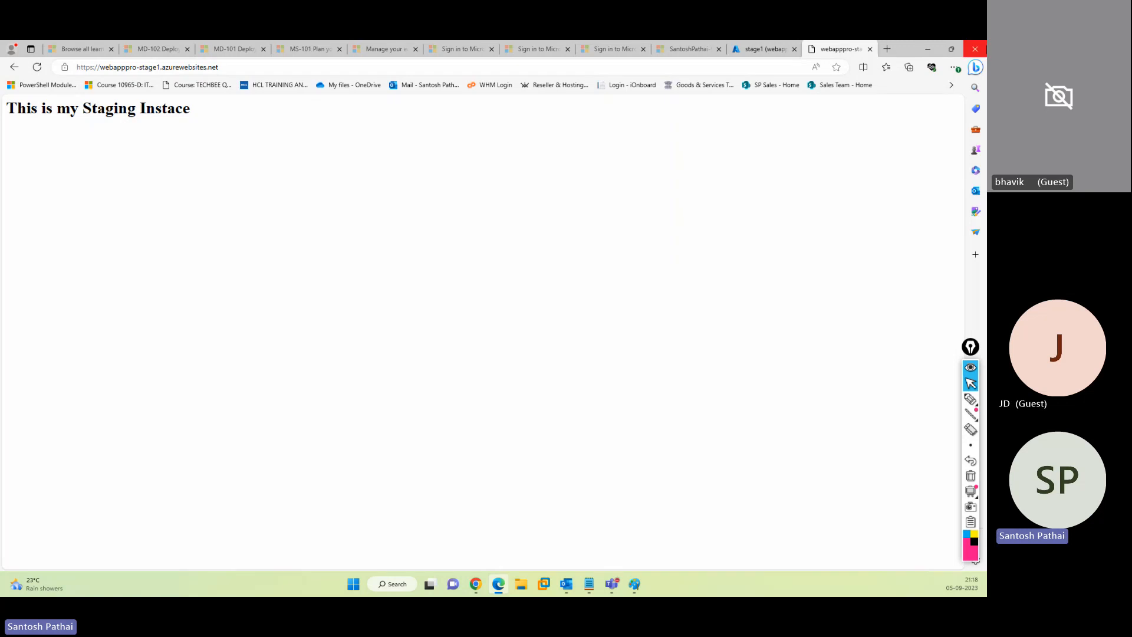
{"action": "left_click_drag", "start_coordinate": [87, 112], "coordinate": [186, 113]}
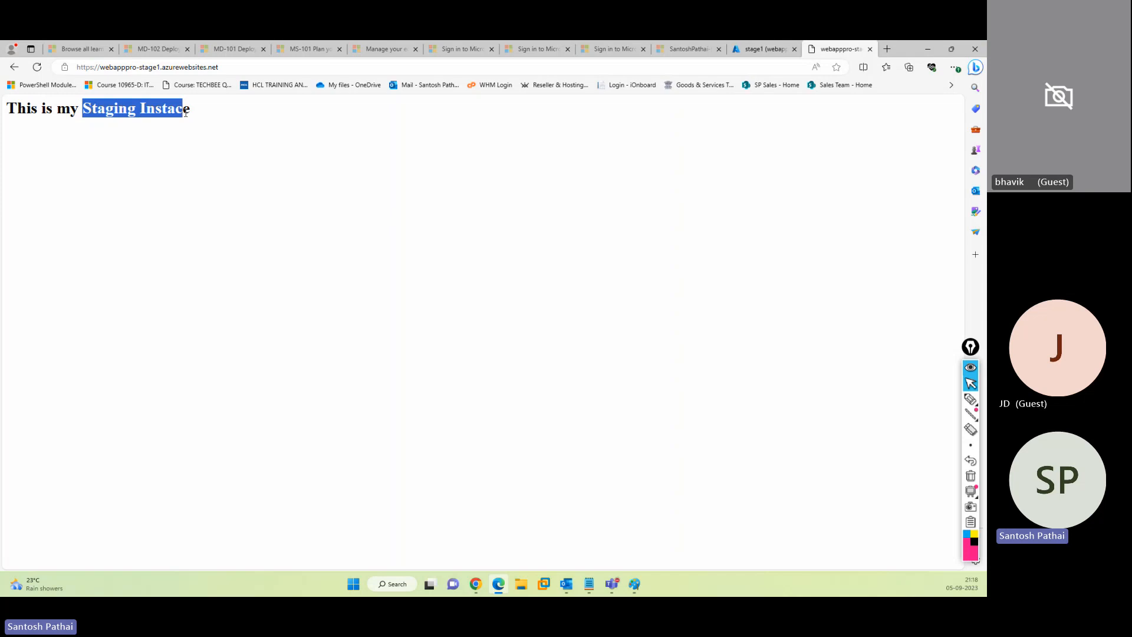
Open webapppro's default domain in a new browser tab and compare the production page with the staging page.
{"action": "left_click", "coordinate": [762, 49]}
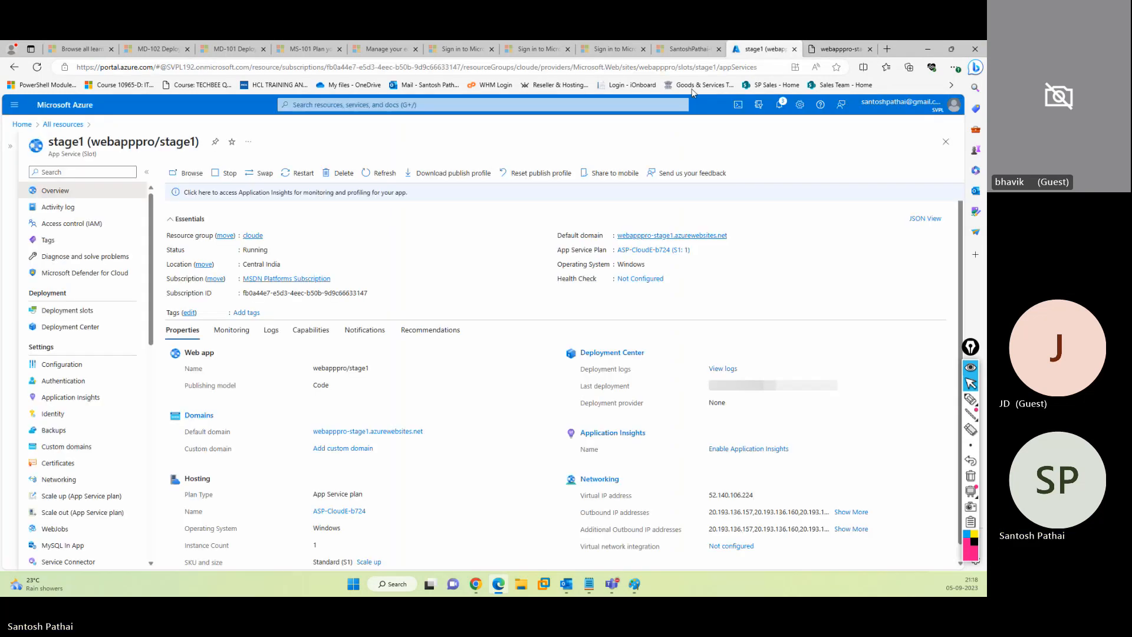
{"action": "left_click", "coordinate": [69, 125]}
{"action": "left_click", "coordinate": [56, 279]}
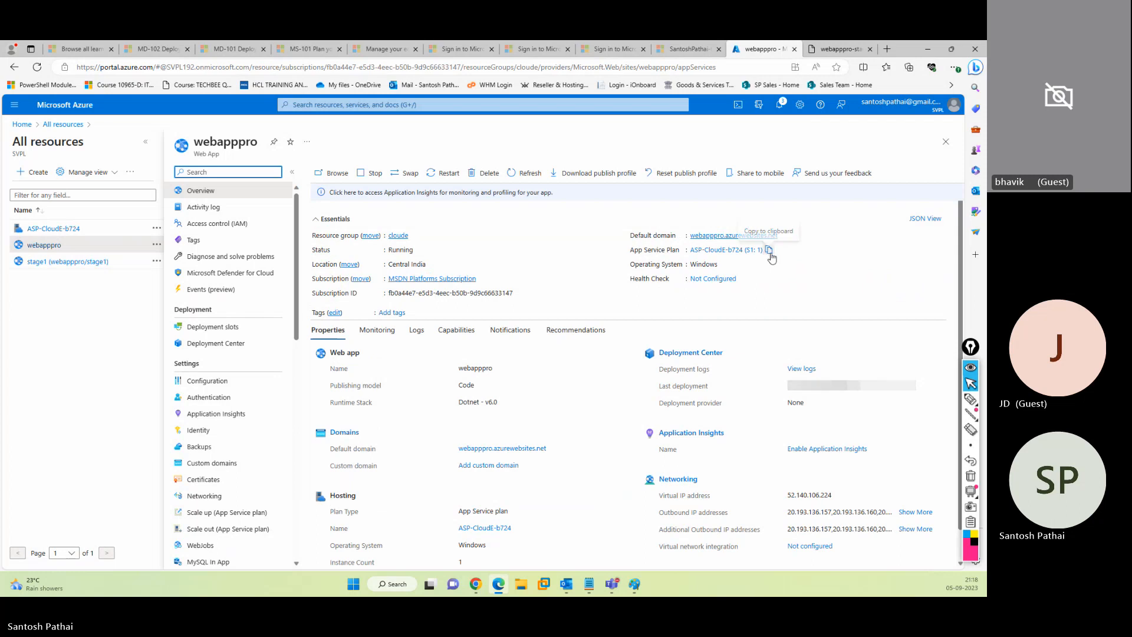
{"action": "left_click", "coordinate": [889, 50]}
{"action": "key", "text": "ctrl+v"}
{"action": "key", "text": "Return"}
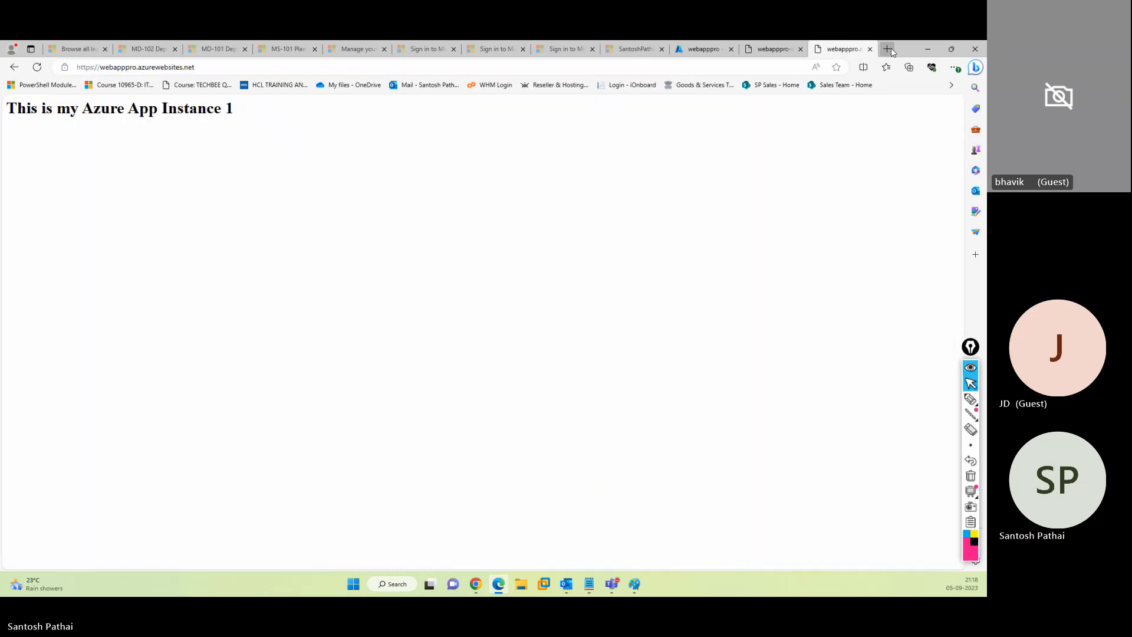
{"action": "left_click_drag", "start_coordinate": [150, 110], "coordinate": [250, 108]}
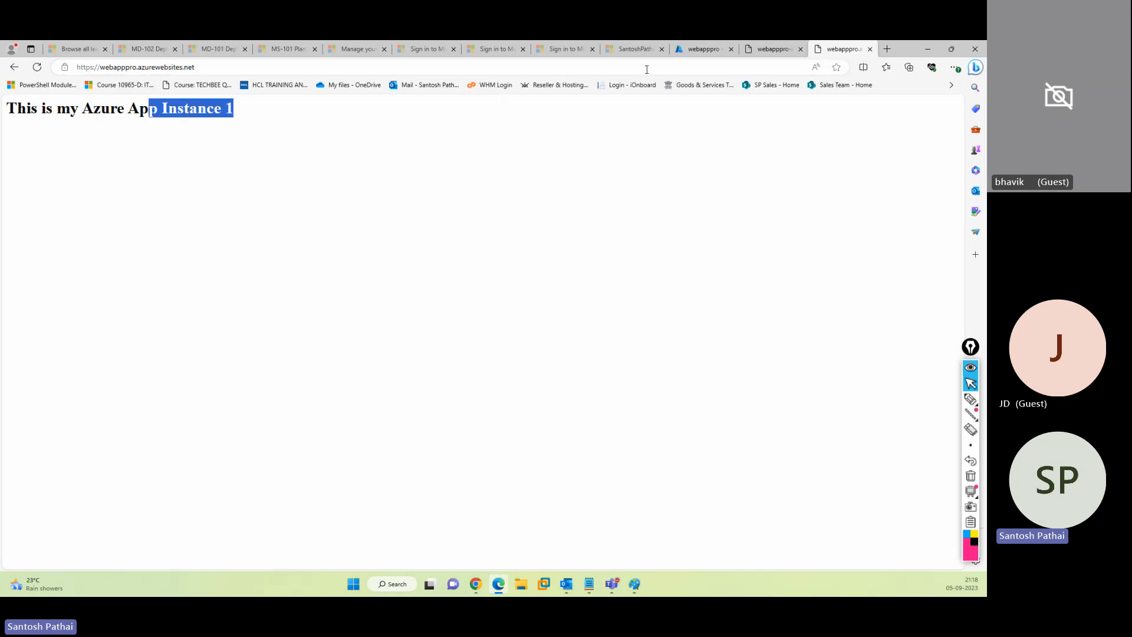
{"action": "left_click", "coordinate": [770, 52]}
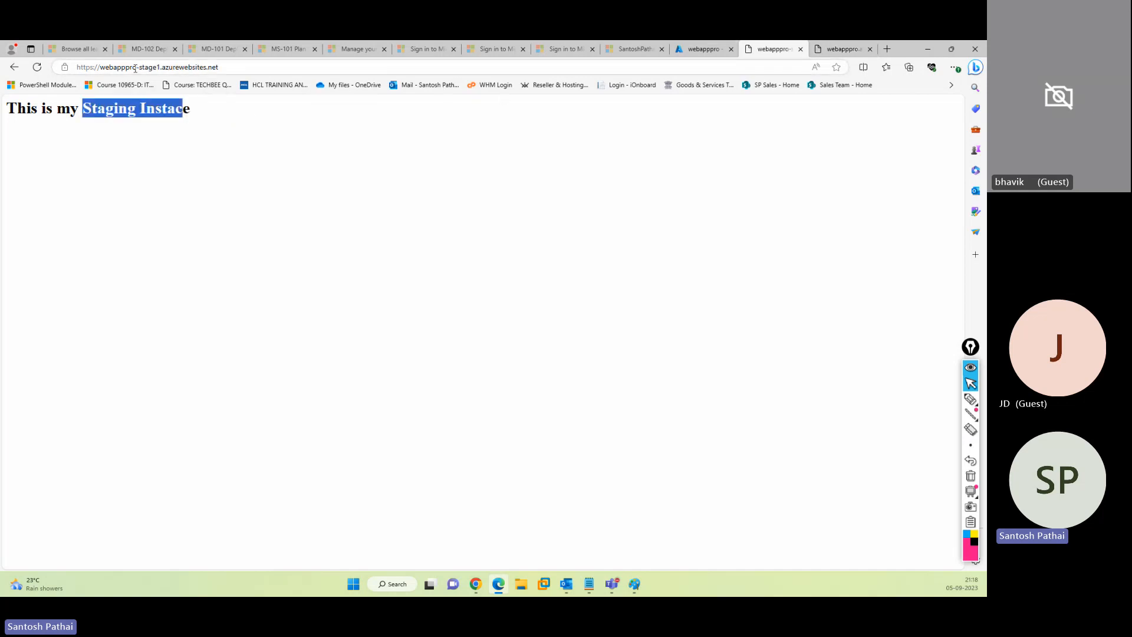
{"action": "left_click", "coordinate": [141, 112]}
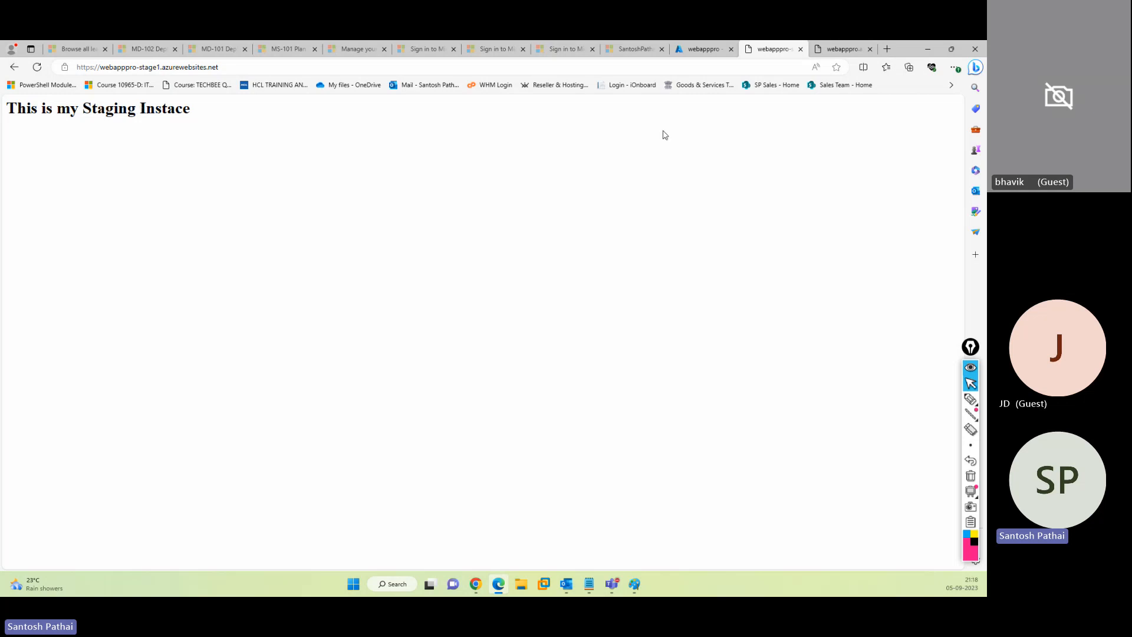
Swap the webapppro-stage1 slot with the webapppro production slot, and return to the web app's deployment slots.
{"action": "left_click", "coordinate": [704, 49]}
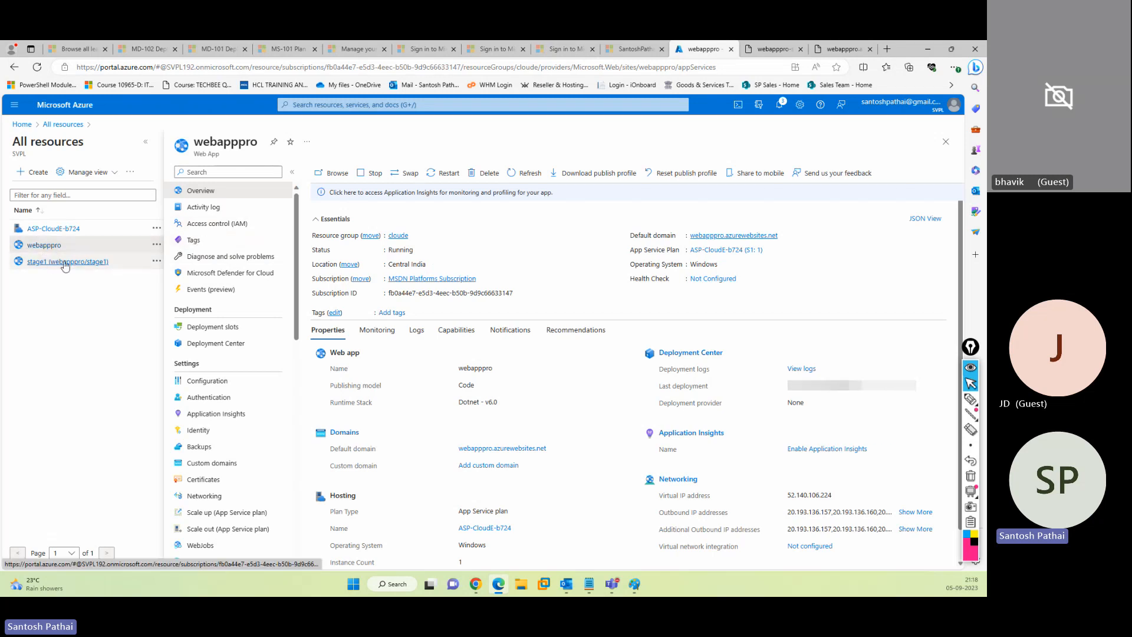
{"action": "left_click", "coordinate": [407, 175]}
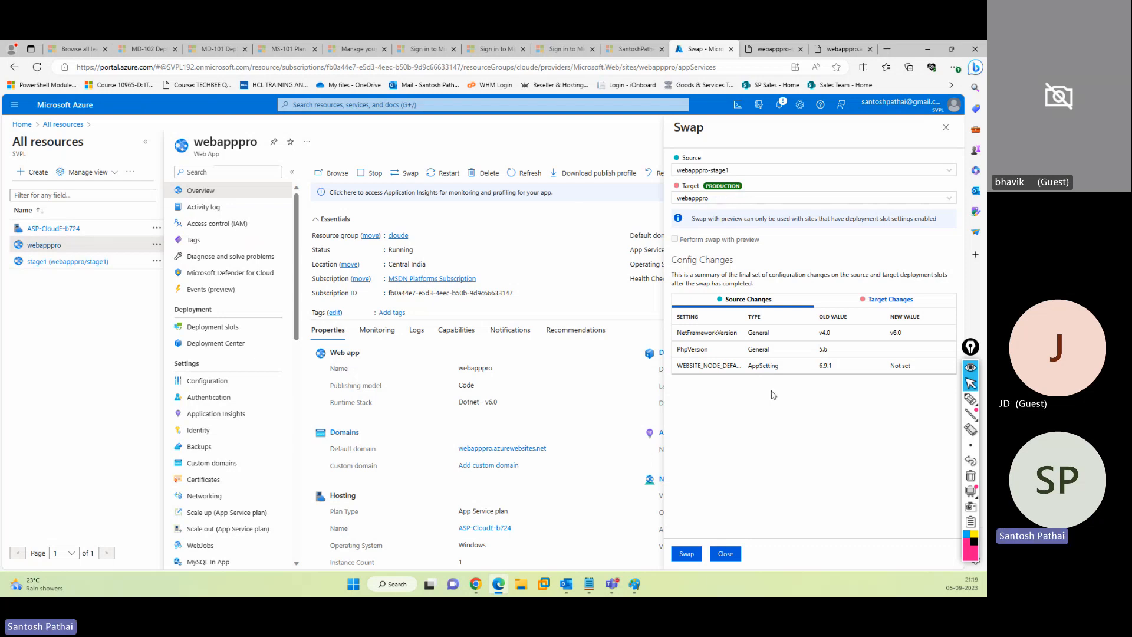
{"action": "left_click", "coordinate": [693, 555]}
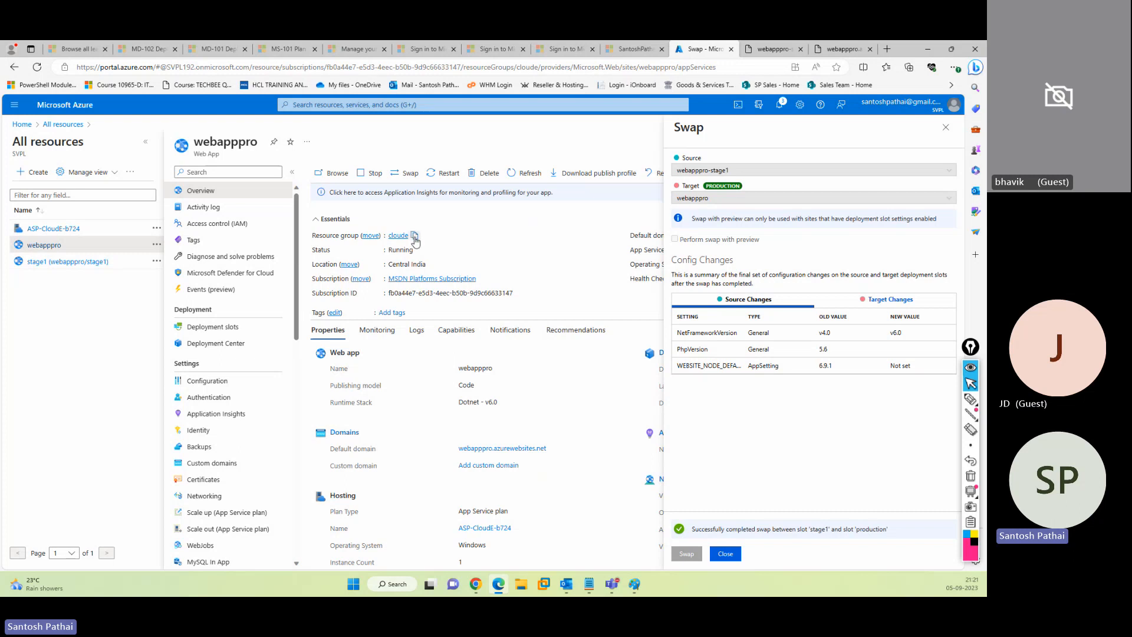
{"action": "left_click", "coordinate": [222, 327]}
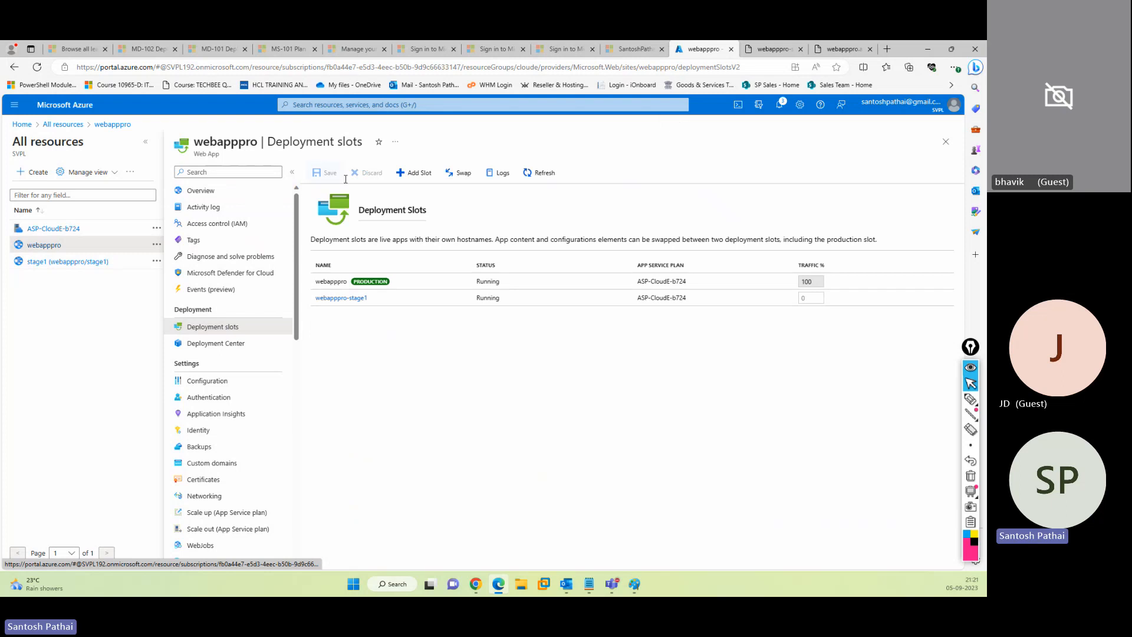
{"action": "left_click", "coordinate": [412, 173]}
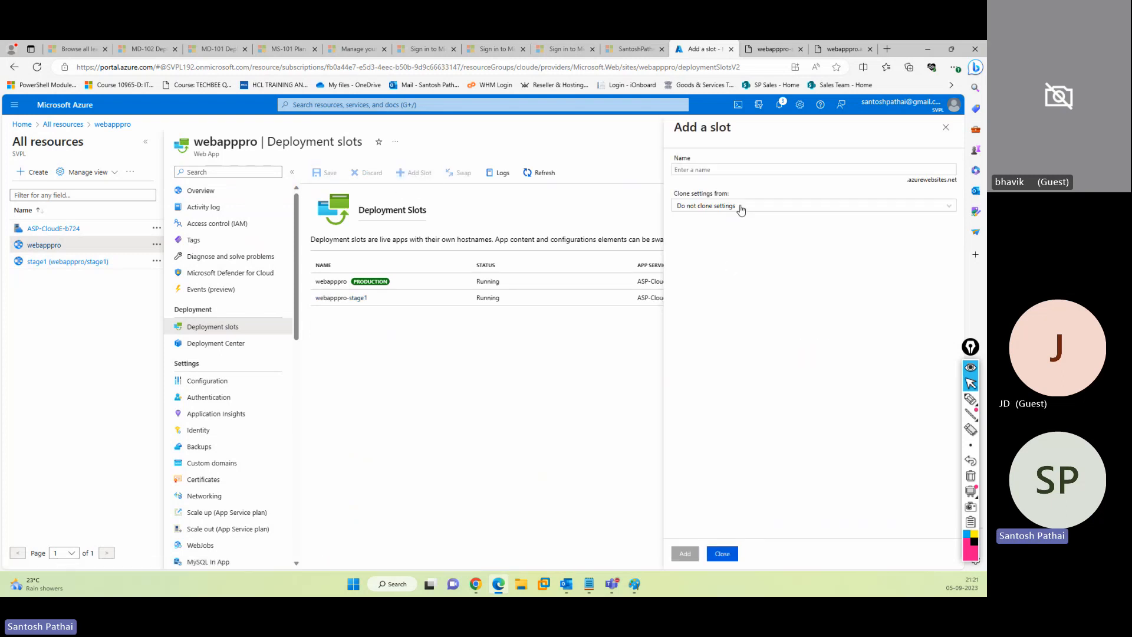
{"action": "left_click", "coordinate": [715, 171]}
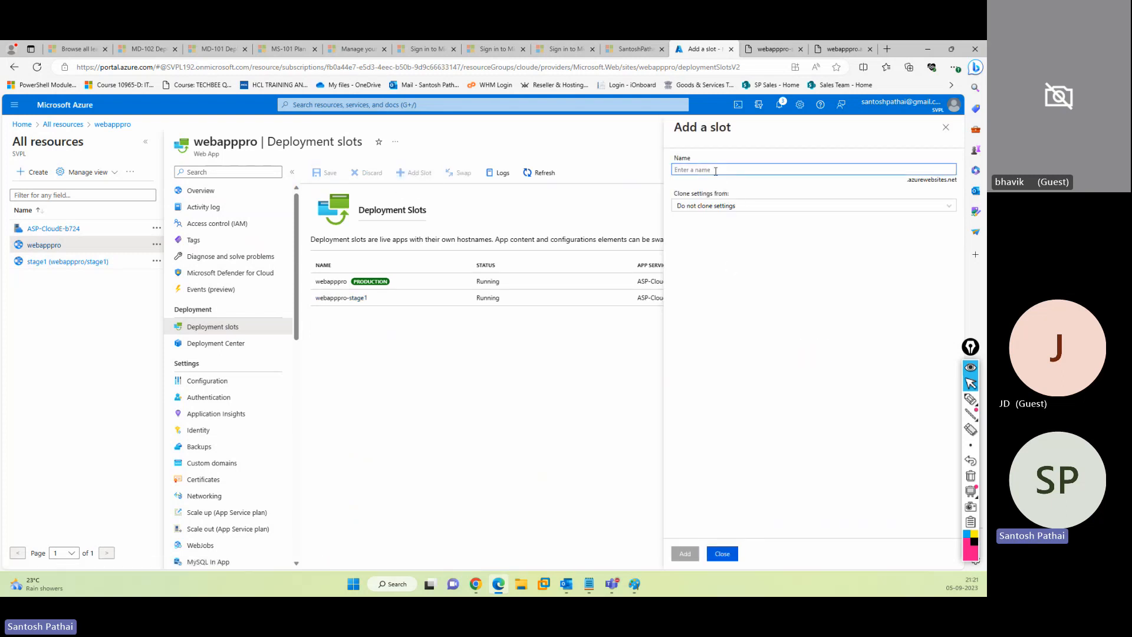
{"action": "type", "text": "slot"}
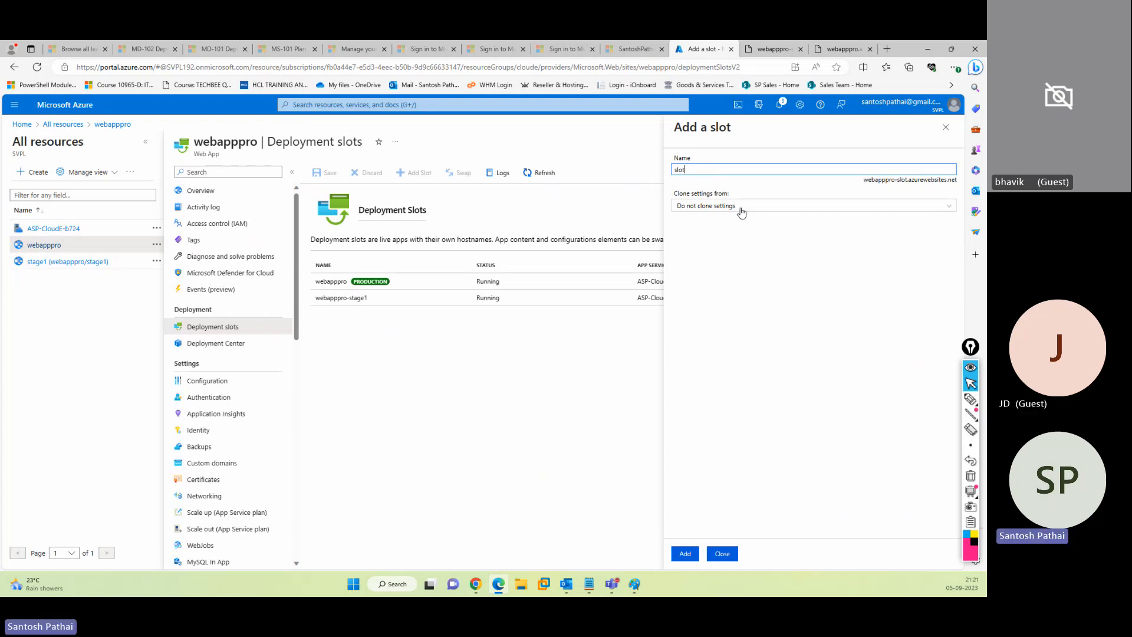
{"action": "left_click", "coordinate": [742, 207]}
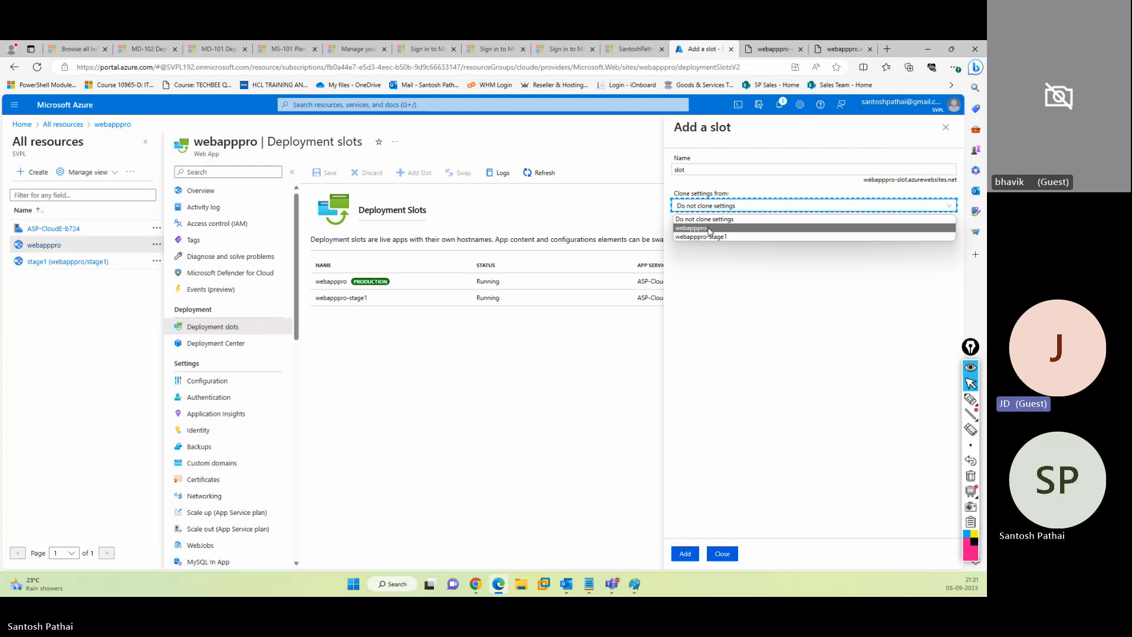
{"action": "left_click", "coordinate": [806, 347]}
{"action": "left_click", "coordinate": [722, 553]}
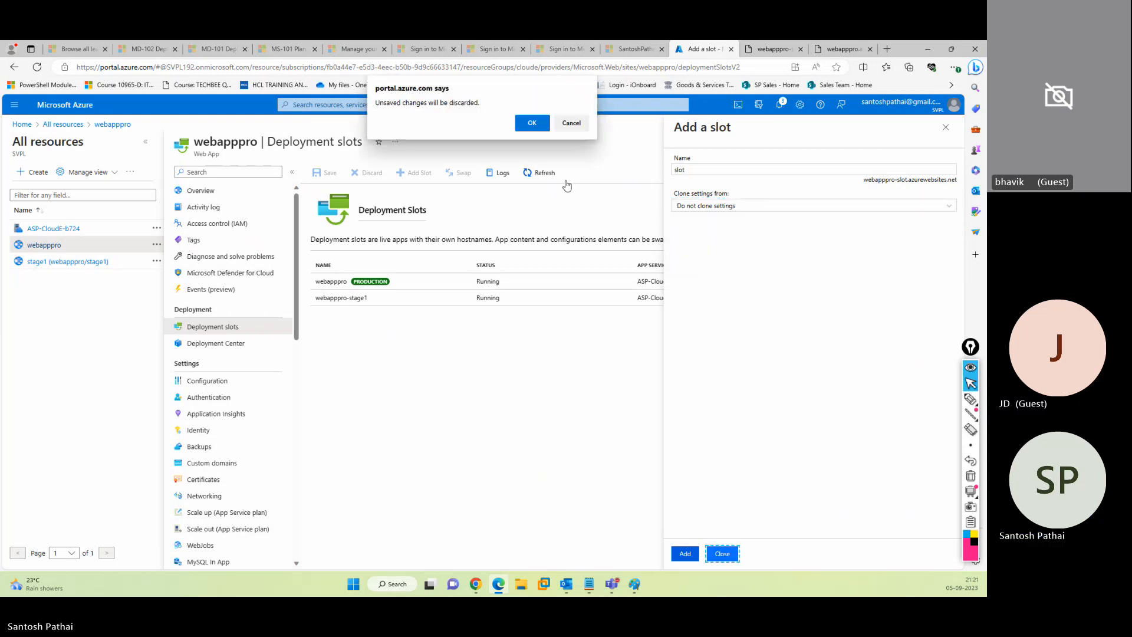
{"action": "left_click", "coordinate": [532, 123]}
Reload the webapppro production page and the webapppro-stage1 page to check which content each serves after the swap.
{"action": "key", "text": "ctrl+Tab"}
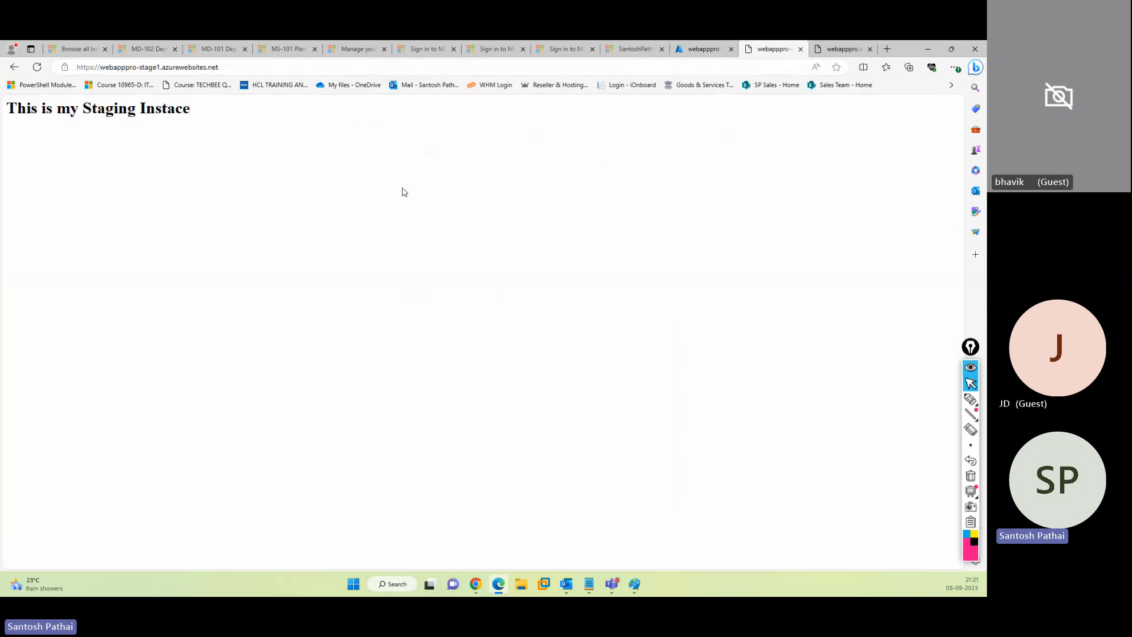
{"action": "left_click", "coordinate": [843, 50]}
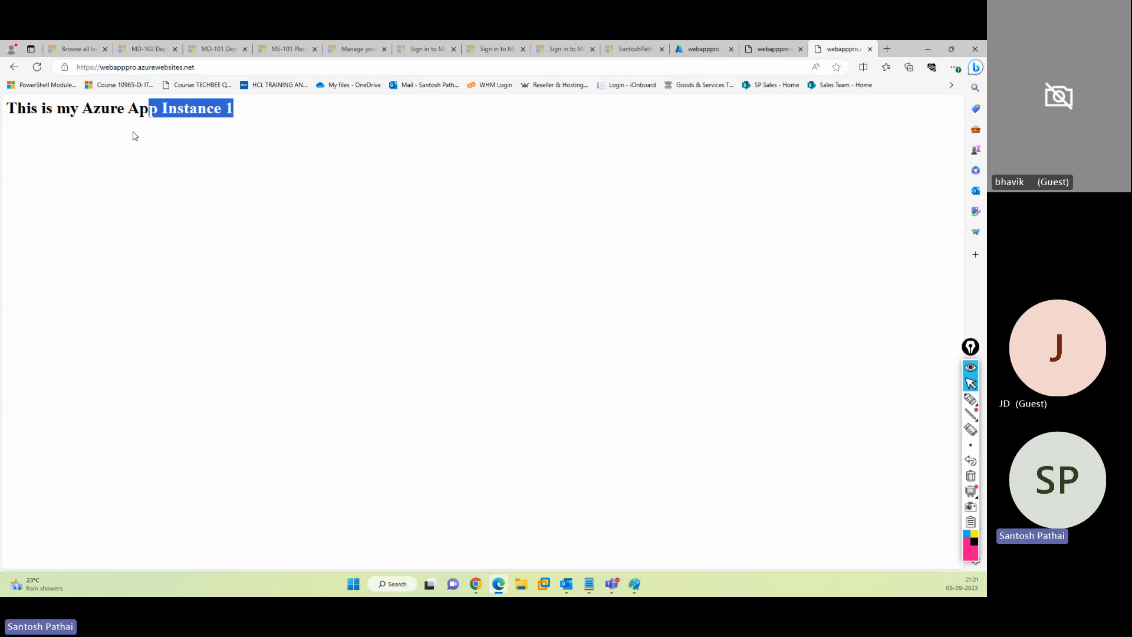
{"action": "left_click", "coordinate": [81, 120]}
{"action": "left_click", "coordinate": [38, 68]}
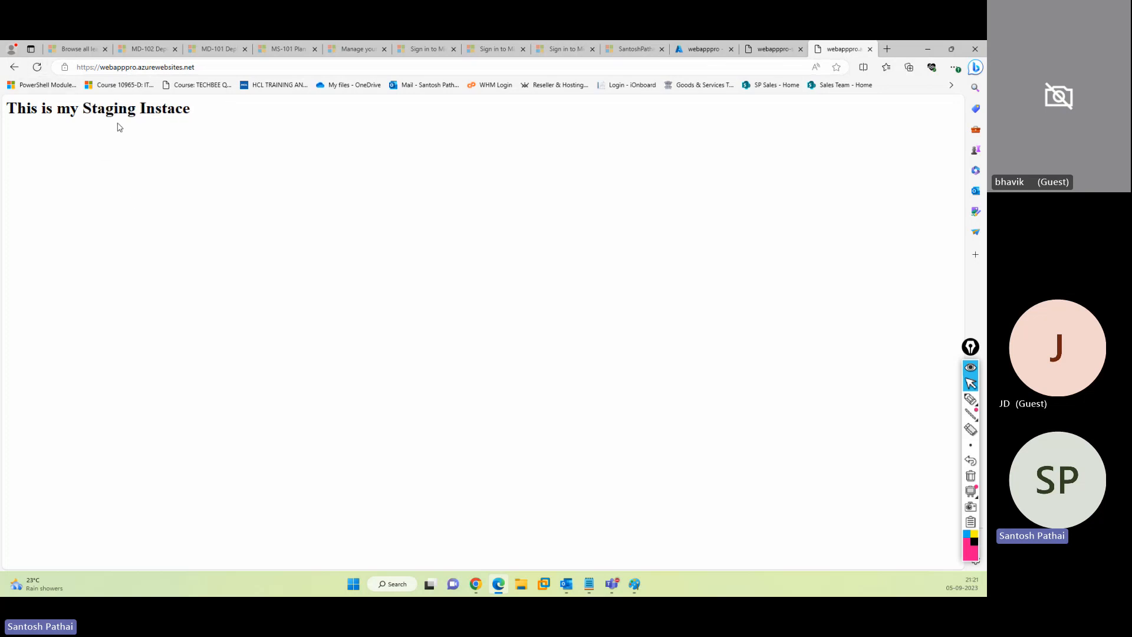
{"action": "left_click", "coordinate": [774, 50]}
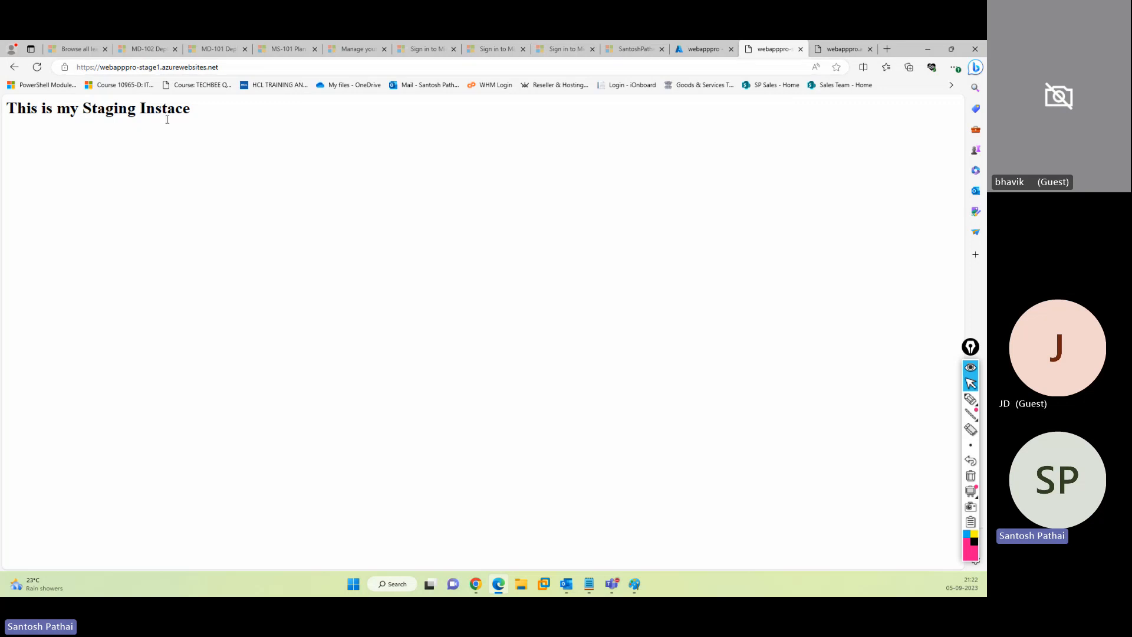
{"action": "left_click", "coordinate": [37, 67]}
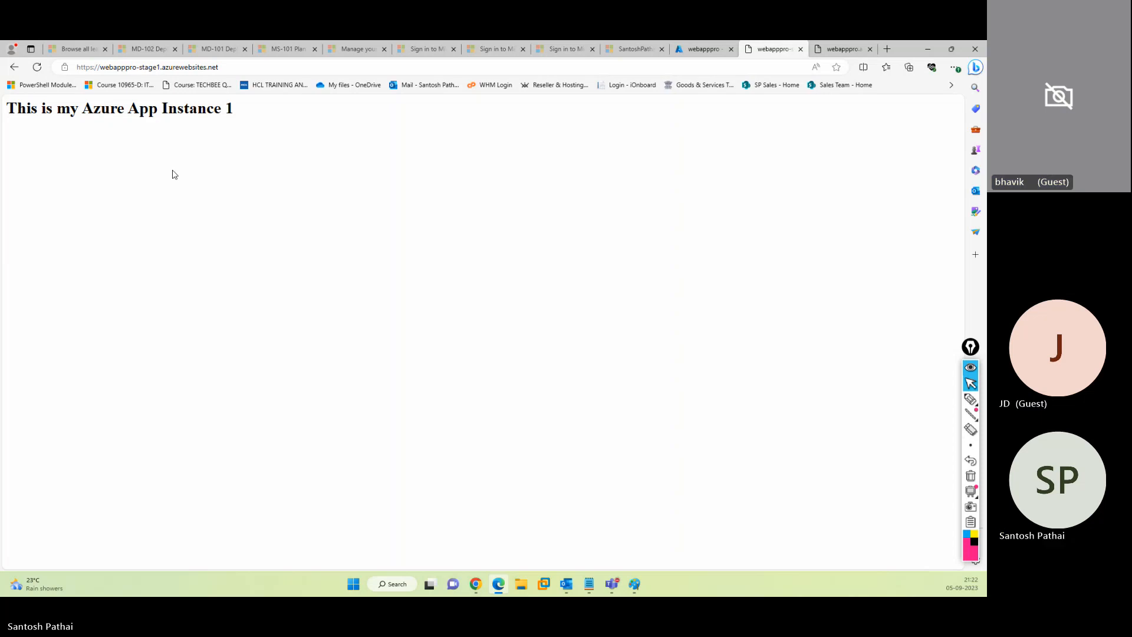
Return to the portal's deployment slots and close the staging and production test pages.
{"action": "left_click", "coordinate": [703, 51]}
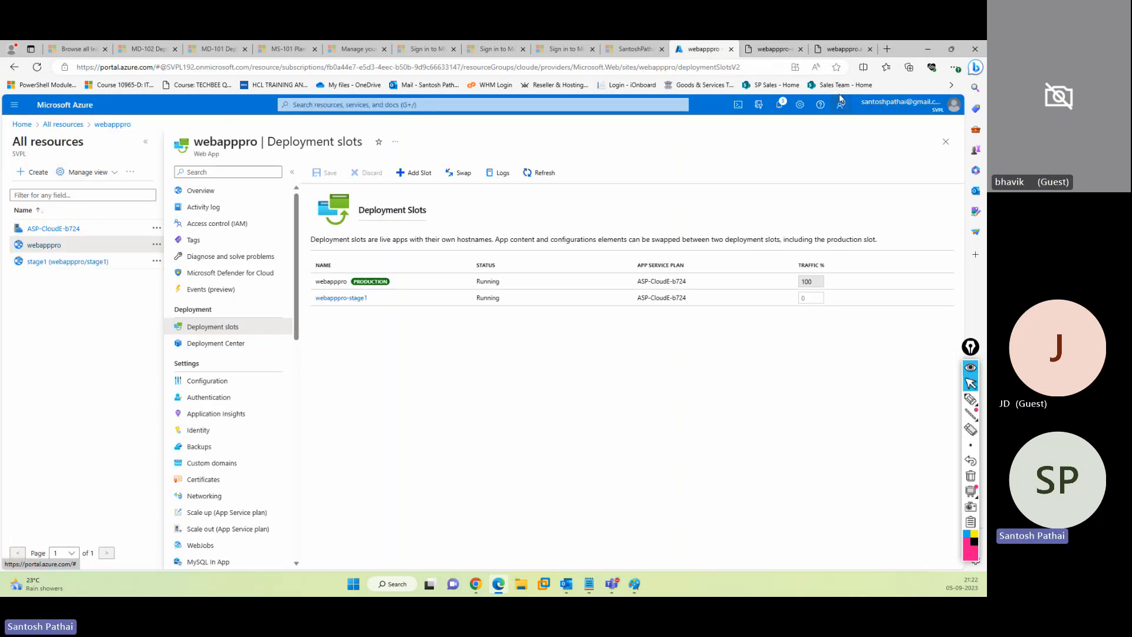
{"action": "left_click", "coordinate": [801, 49]}
{"action": "left_click", "coordinate": [801, 50]}
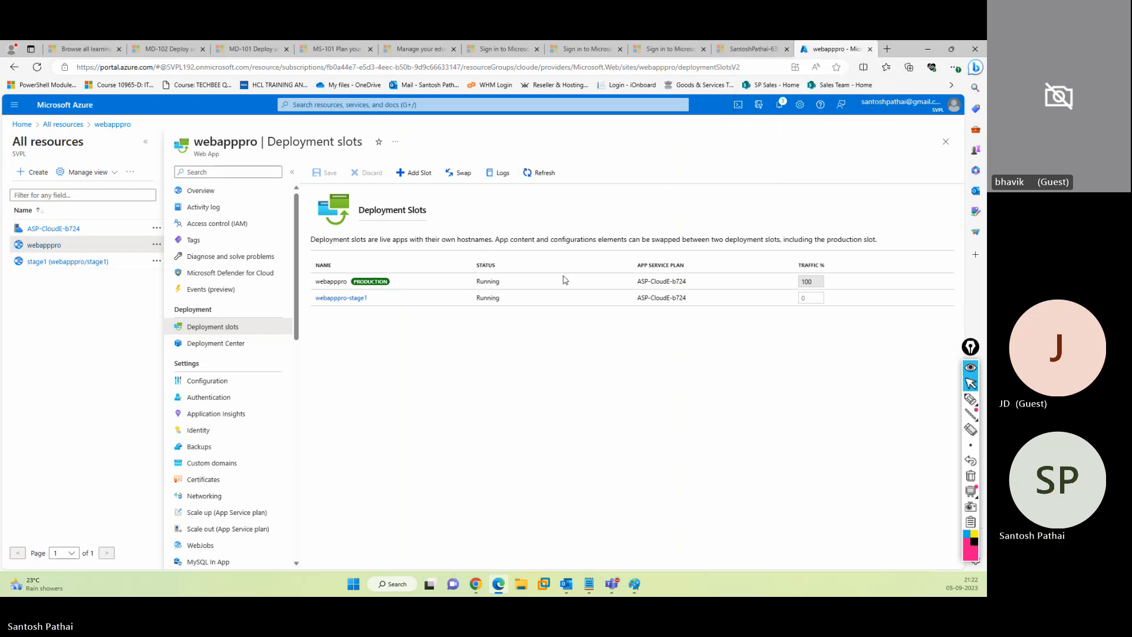
Leave the web app's deployment slots, go to Virtual machines and start creating an Azure virtual machine.
{"action": "left_click", "coordinate": [946, 141]}
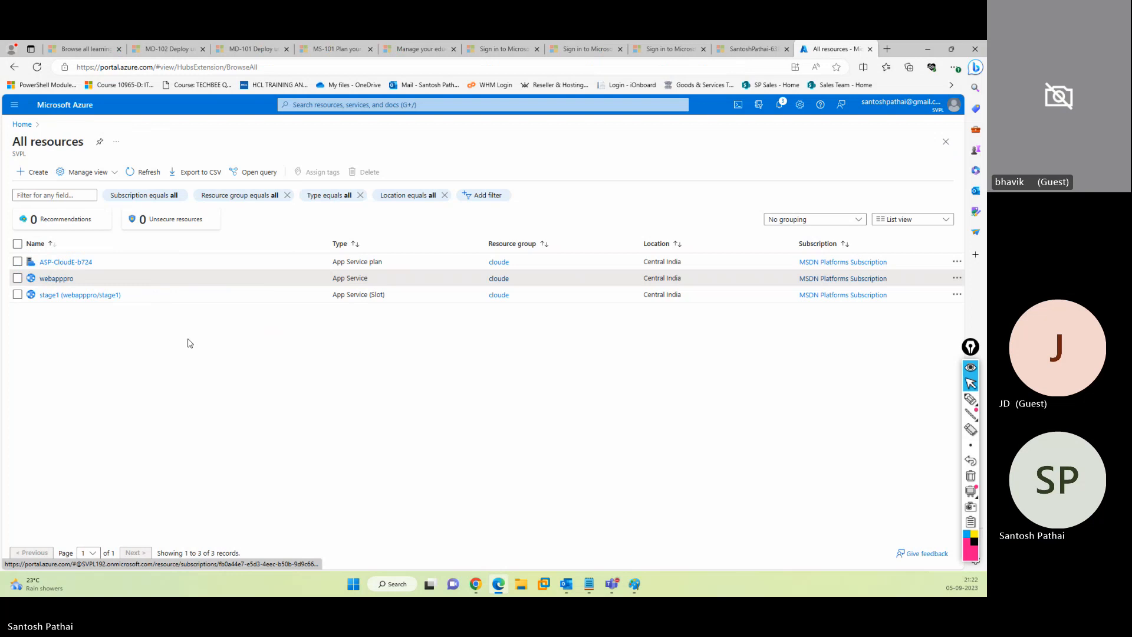
{"action": "left_click", "coordinate": [57, 108]}
{"action": "left_click", "coordinate": [397, 171]}
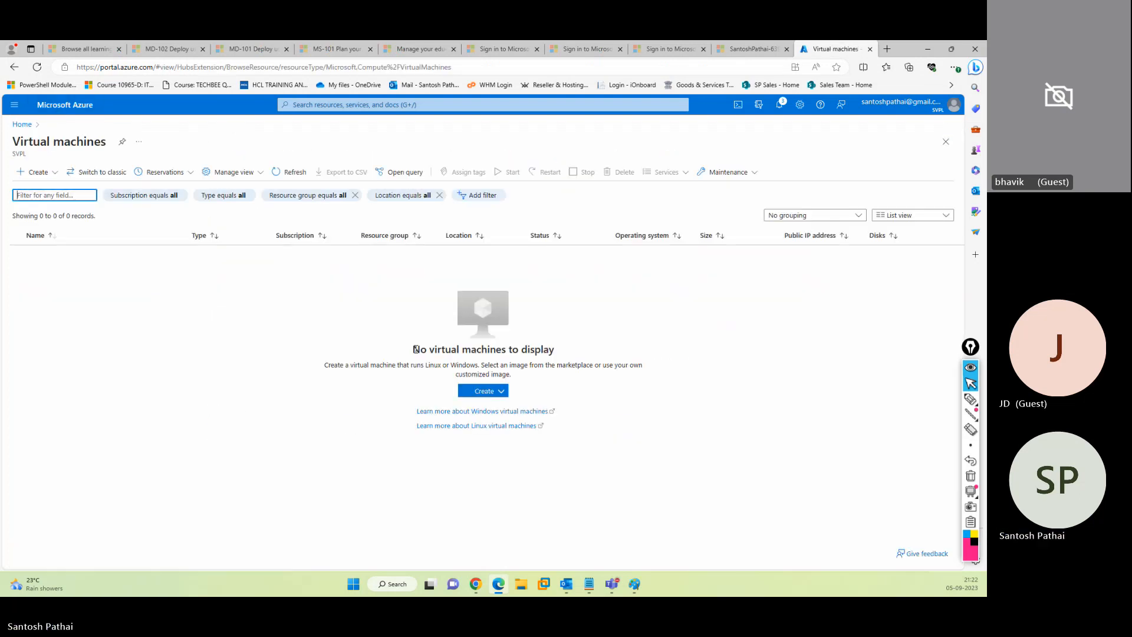
{"action": "left_click", "coordinate": [37, 172]}
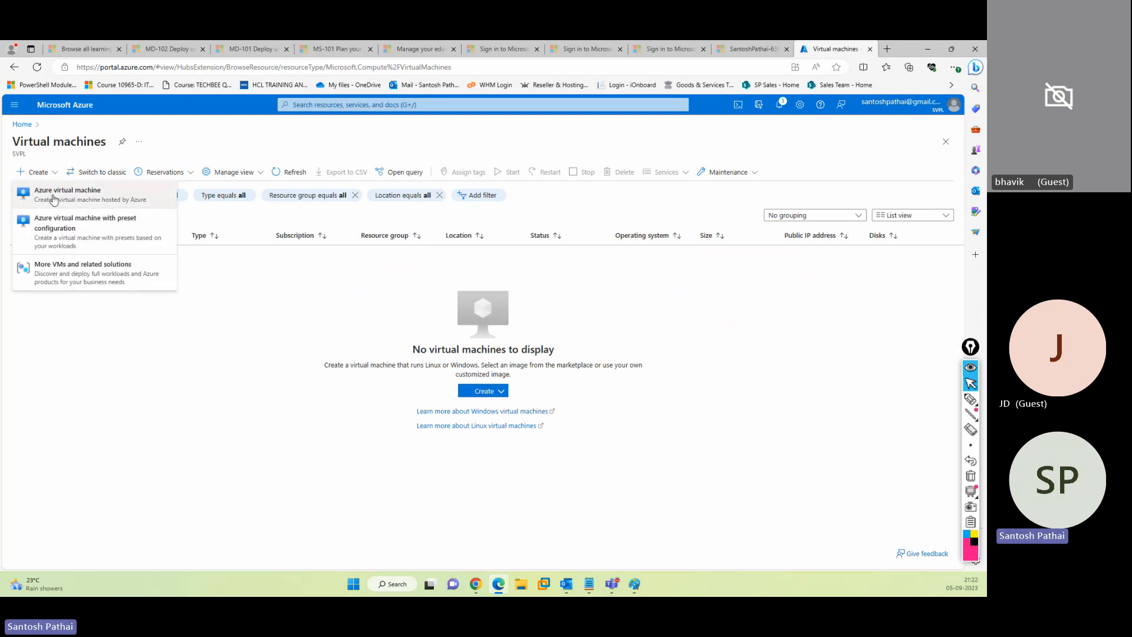
{"action": "left_click", "coordinate": [52, 200]}
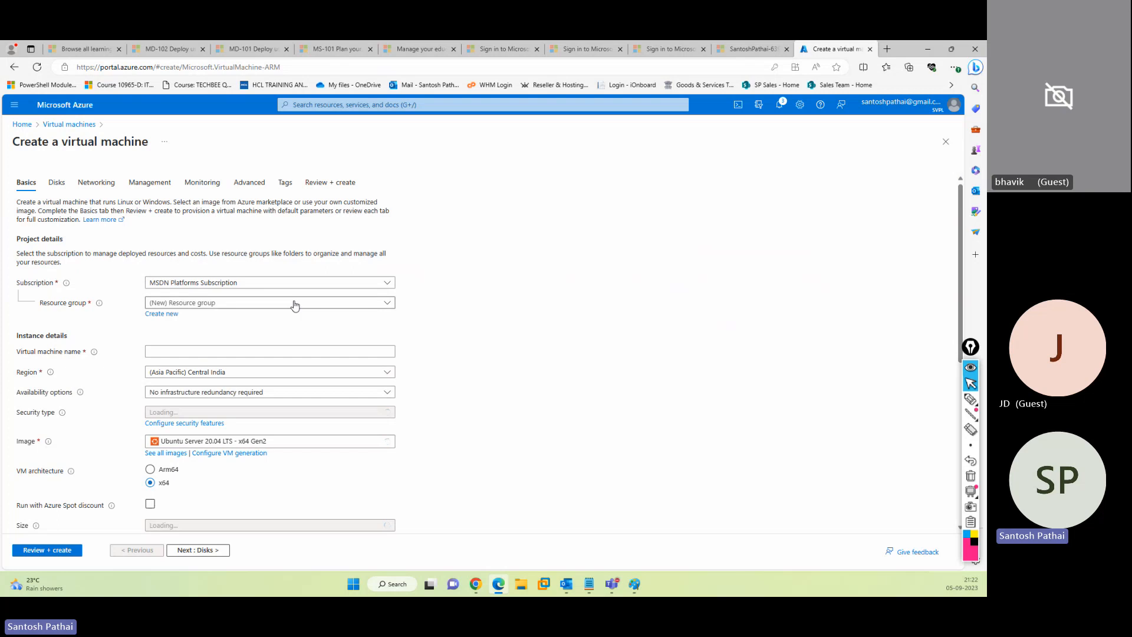
Assign the virtual machine to the CloudE resource group and name it Win10.
{"action": "left_click", "coordinate": [295, 305]}
{"action": "left_click", "coordinate": [227, 356]}
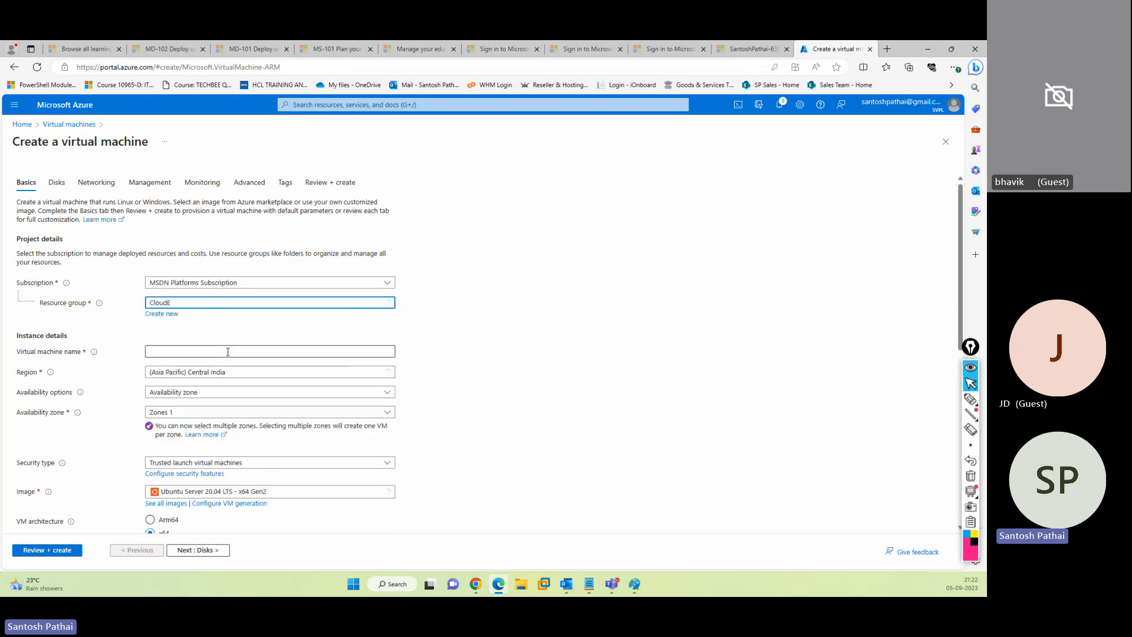
{"action": "left_click", "coordinate": [220, 305]}
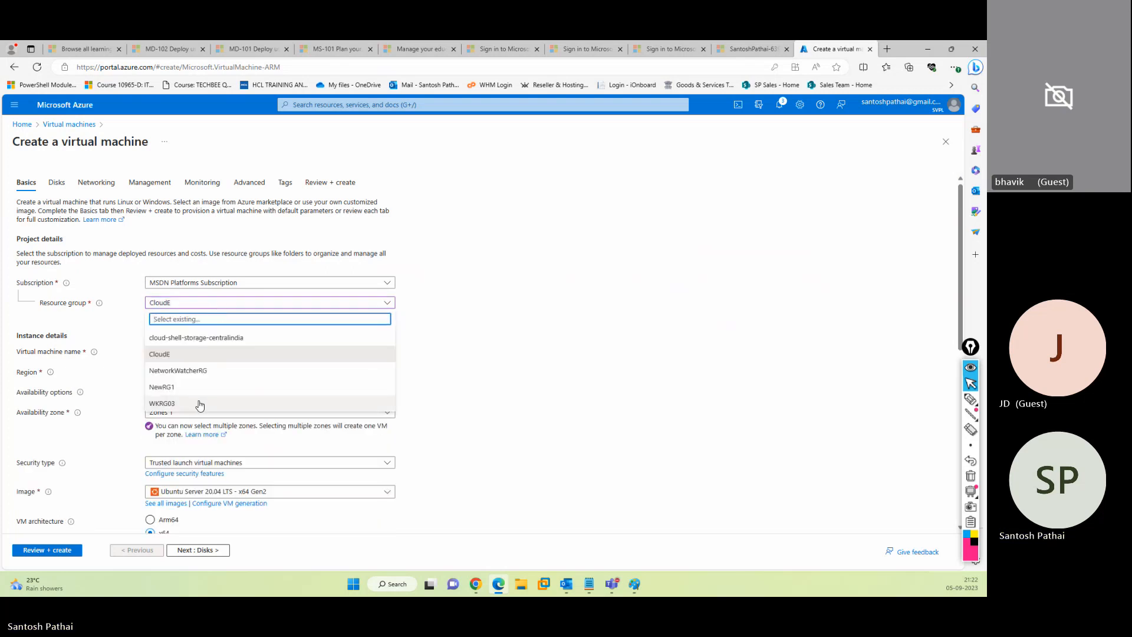
{"action": "left_click", "coordinate": [204, 354]}
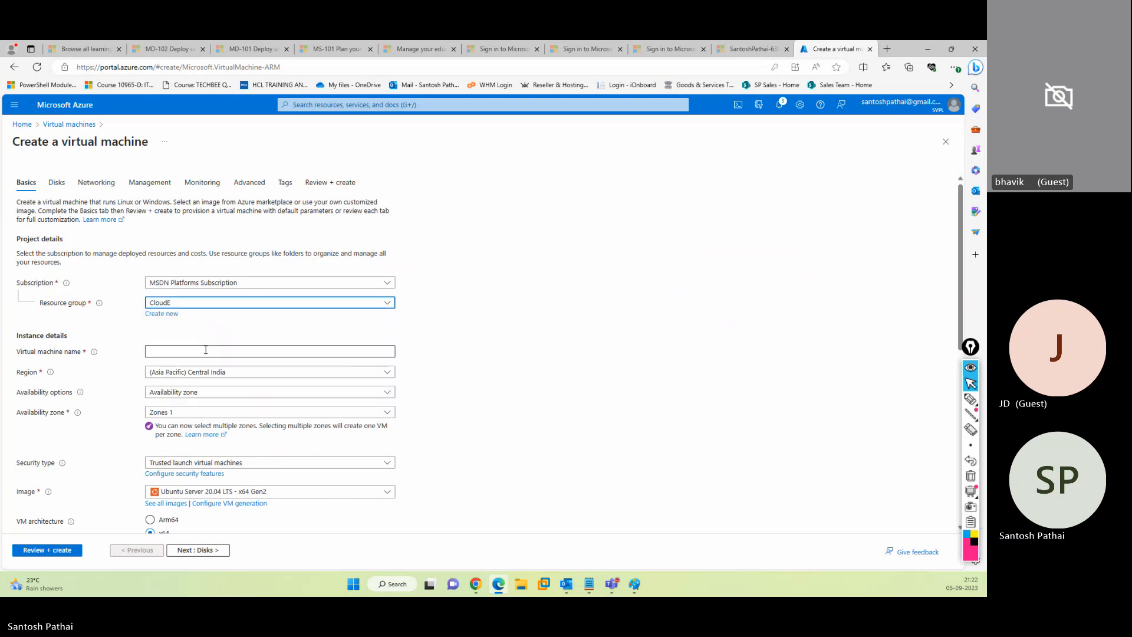
{"action": "left_click", "coordinate": [205, 354]}
{"action": "type", "text": "Win10"}
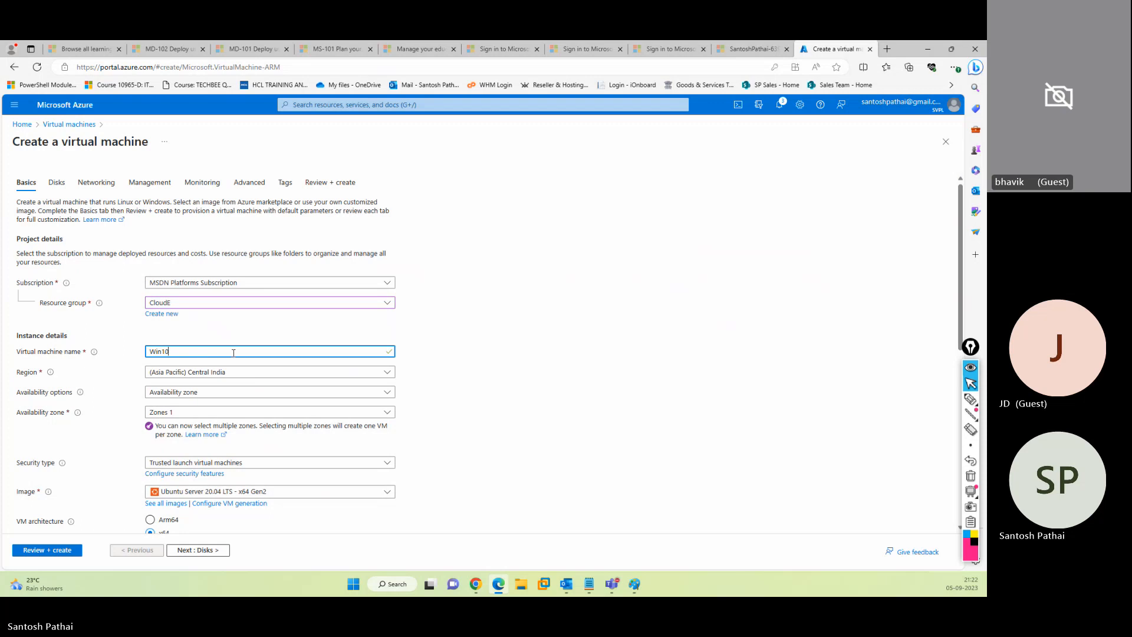
Set availability to No infrastructure redundancy required, security type to Standard, and the image to Windows 10 Pro, version 22H2 - x64 Gen2.
{"action": "scroll", "coordinate": [233, 353], "scroll_direction": "down", "scroll_amount": 1}
{"action": "left_click", "coordinate": [219, 338]}
{"action": "left_click", "coordinate": [197, 349]}
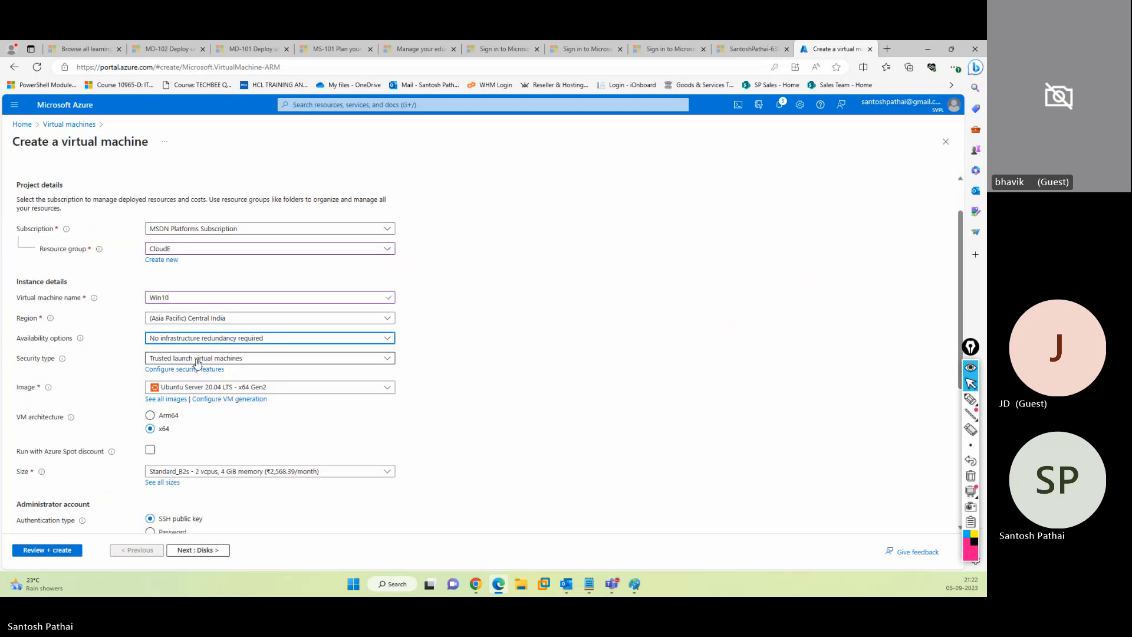
{"action": "left_click", "coordinate": [197, 358]}
{"action": "left_click", "coordinate": [177, 372]}
{"action": "left_click", "coordinate": [227, 381]}
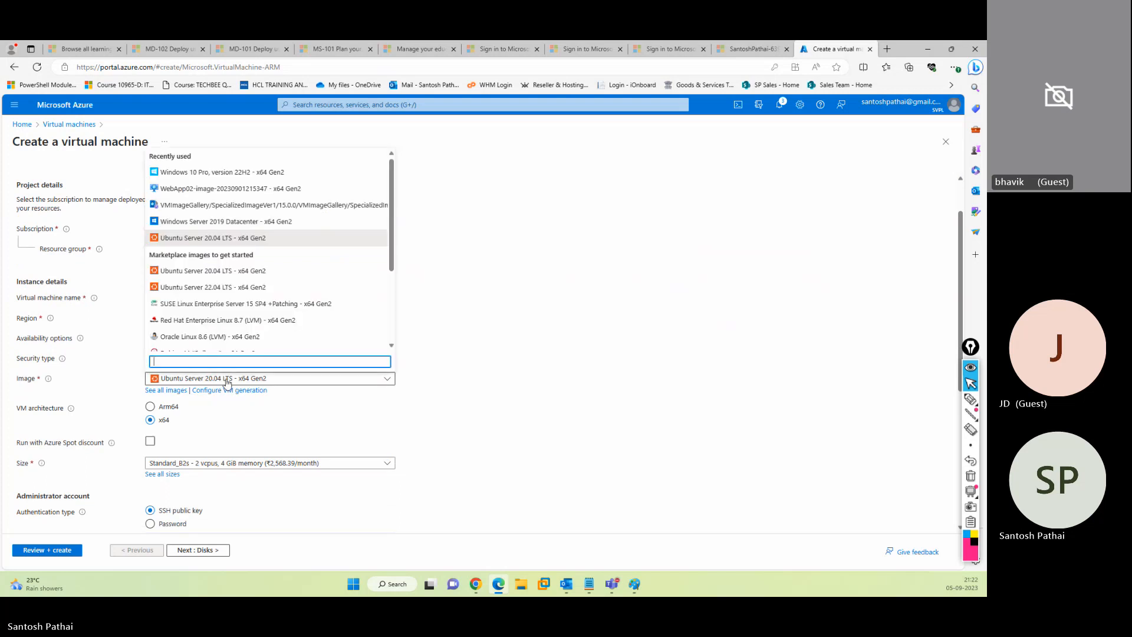
{"action": "left_click", "coordinate": [184, 172]}
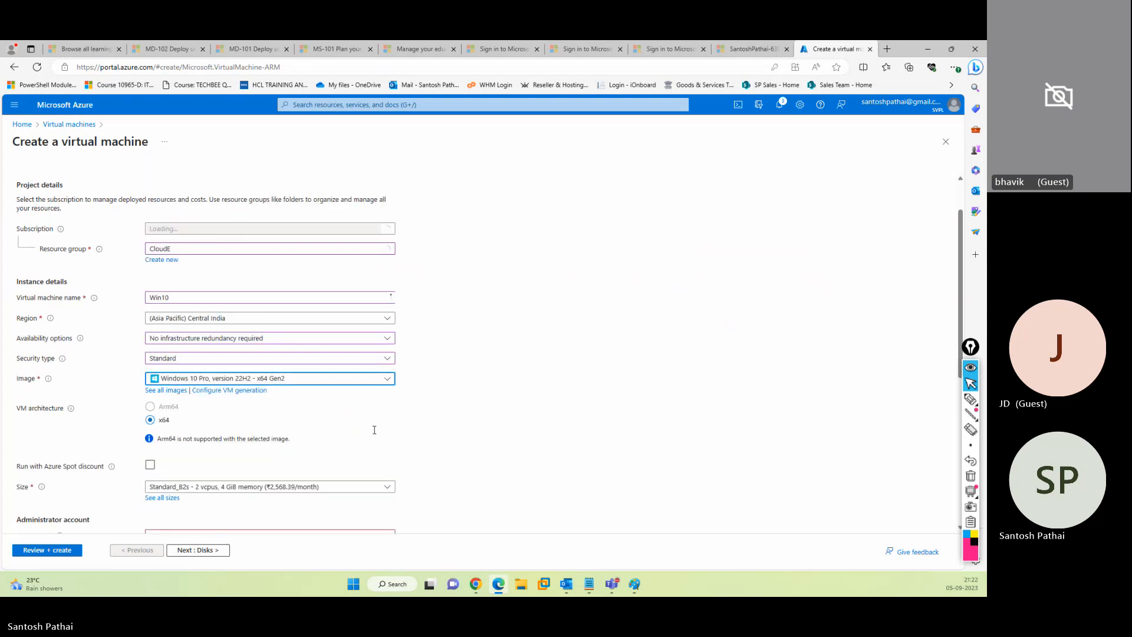
Set the administrator username to spadmin, then enter and confirm the administrator password.
{"action": "scroll", "coordinate": [377, 419], "scroll_direction": "down", "scroll_amount": 5}
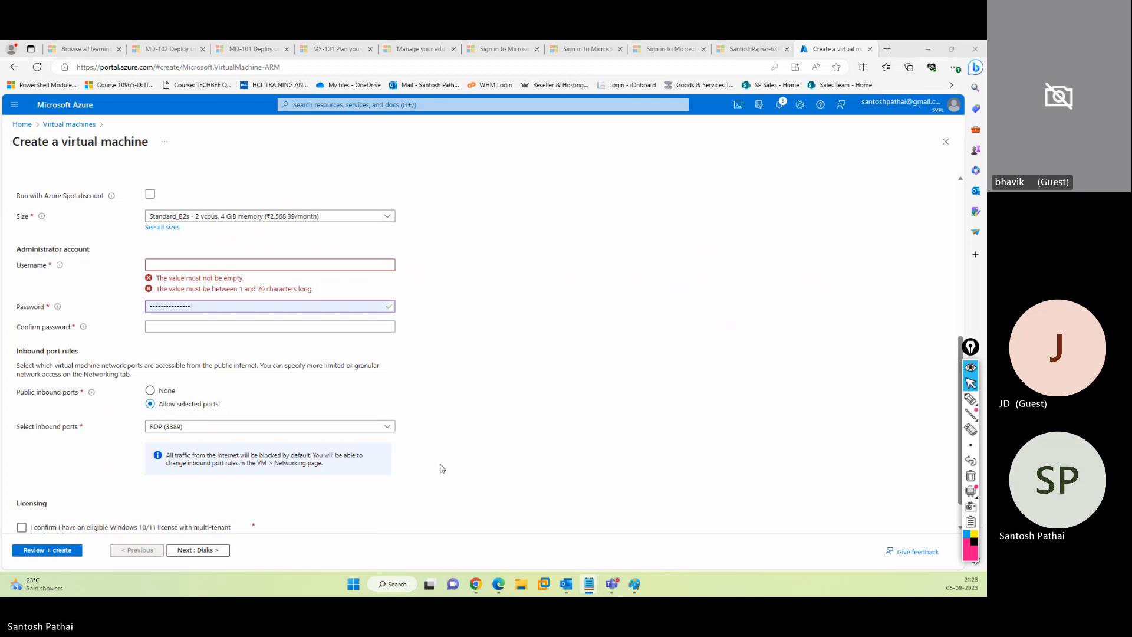
{"action": "left_click", "coordinate": [211, 264]}
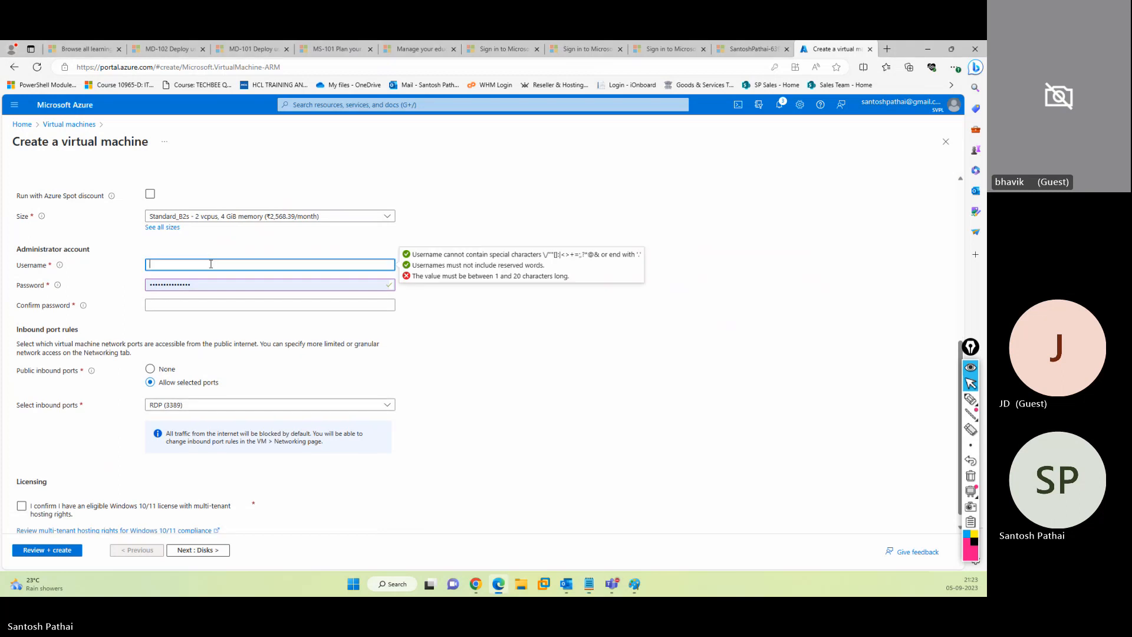
{"action": "type", "text": "spadmin"}
{"action": "key", "text": "Tab"}
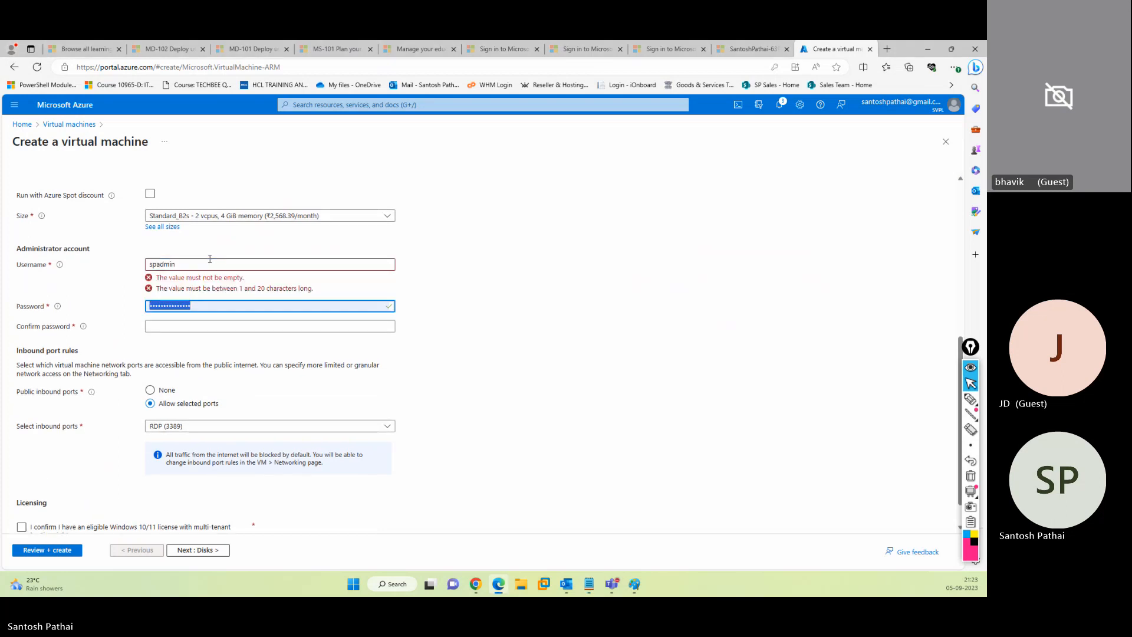
{"action": "key", "text": "Tab"}
{"action": "key", "text": "ctrl+v"}
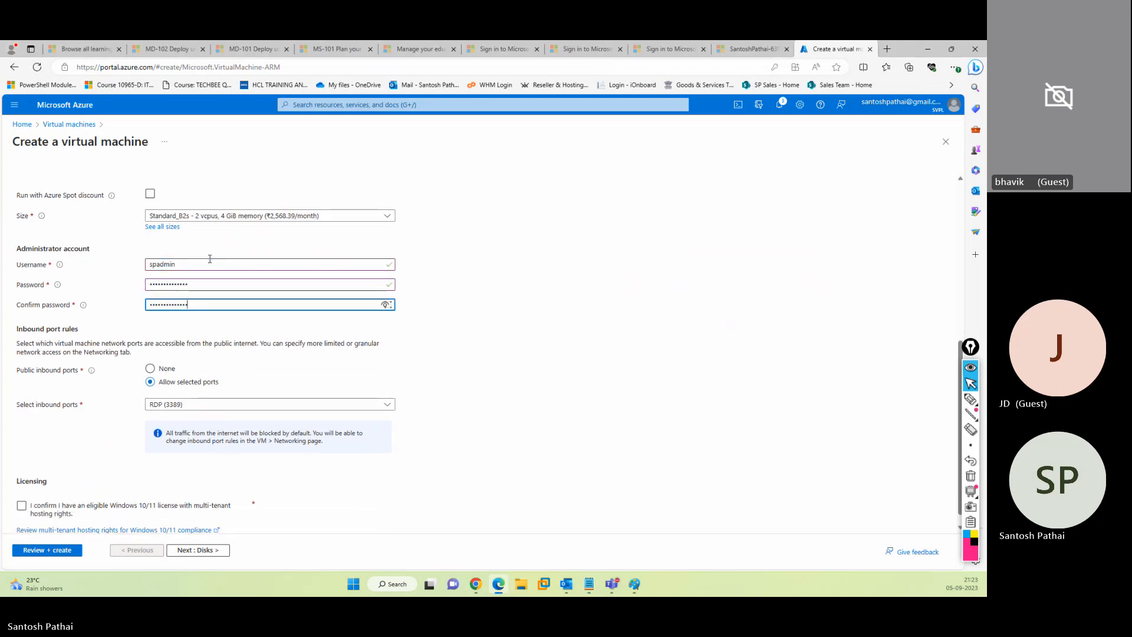
{"action": "key", "text": "Tab"}
{"action": "key", "text": "Tab"}
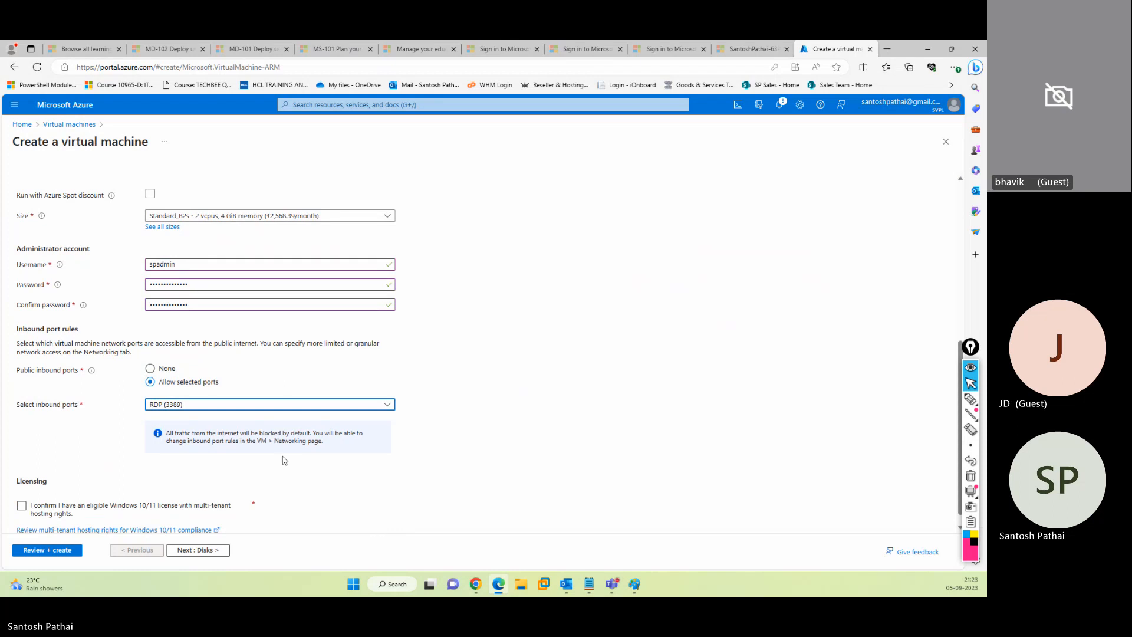
Confirm the eligible Windows 10/11 multi-tenant license and continue to the networking settings, keeping the default disk settings.
{"action": "scroll", "coordinate": [283, 460], "scroll_direction": "down", "scroll_amount": 1}
{"action": "left_click", "coordinate": [65, 500]}
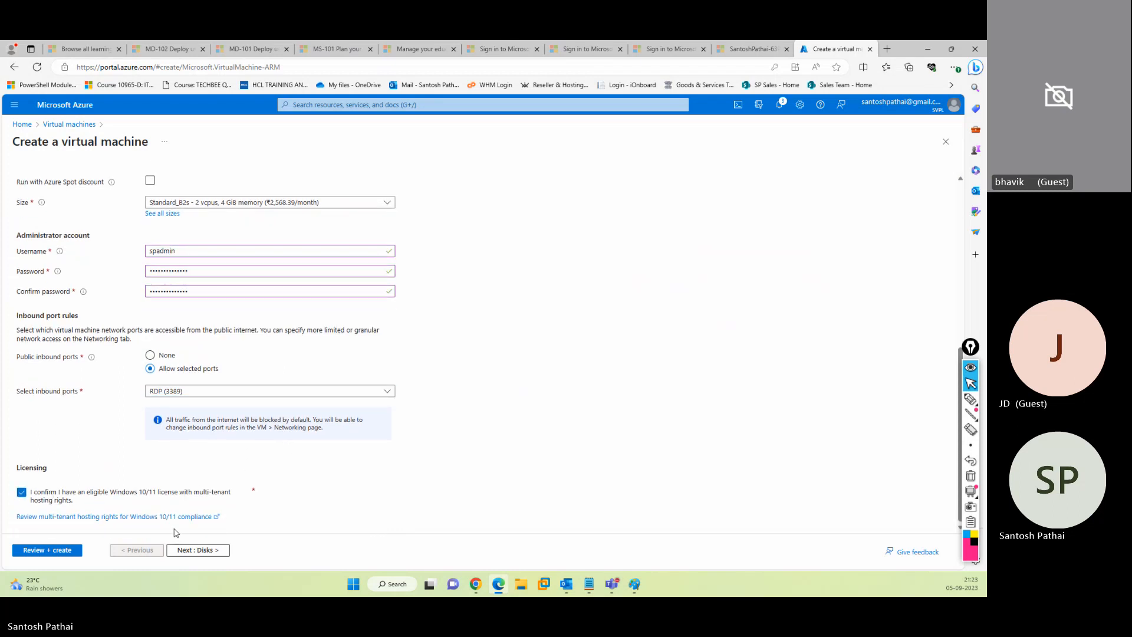
{"action": "left_click", "coordinate": [198, 551]}
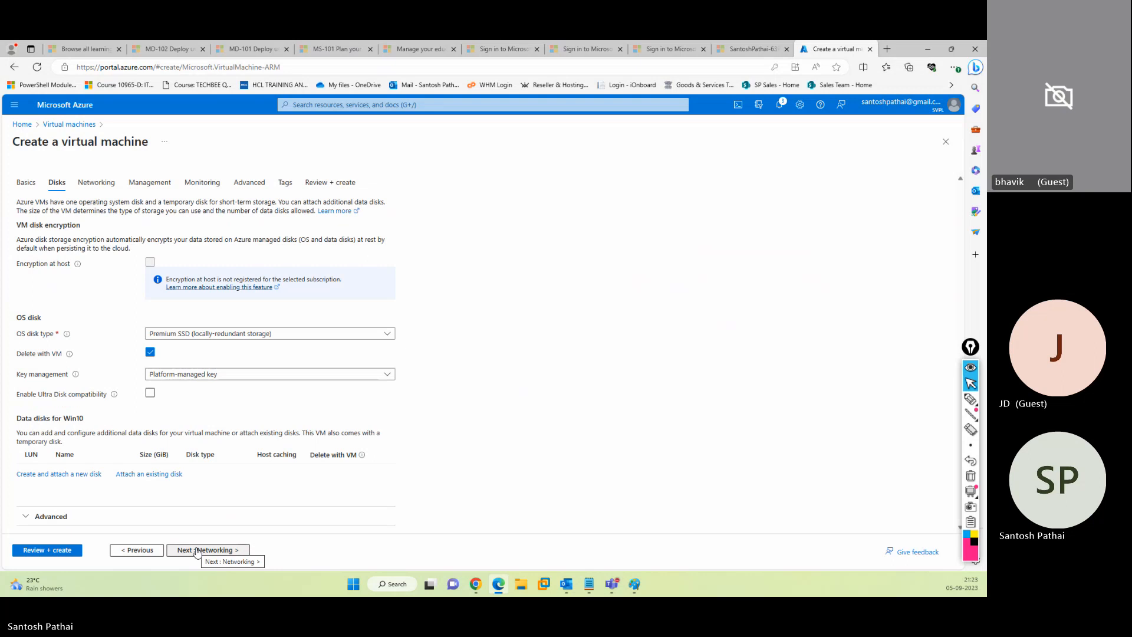
{"action": "left_click", "coordinate": [198, 550]}
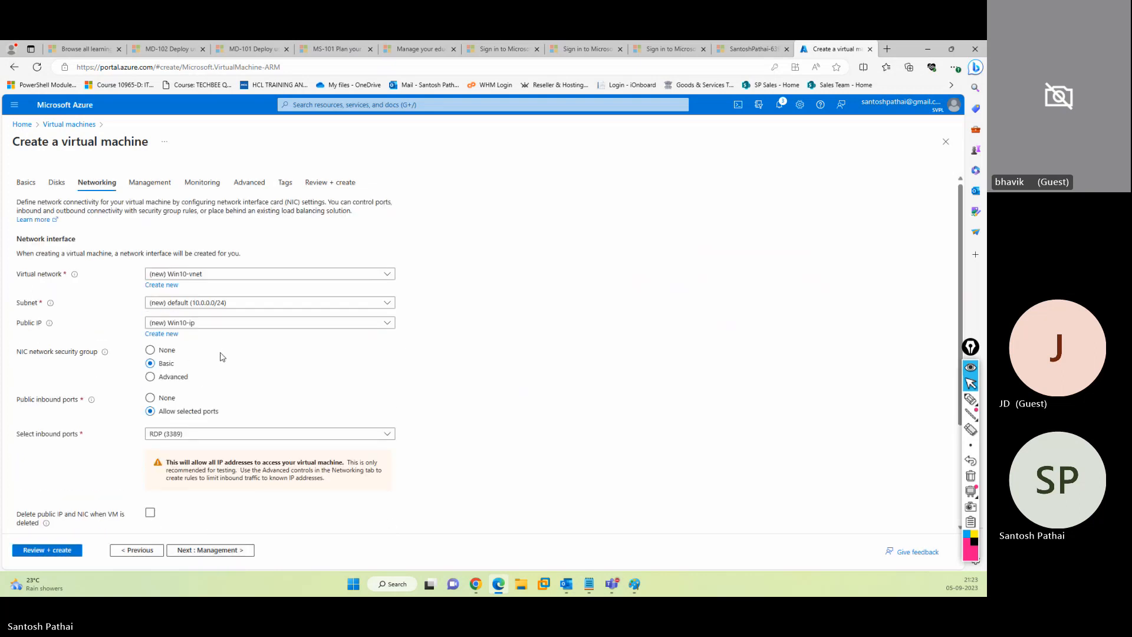
Enable deleting the public IP and NIC with the VM, then review and create the virtual machine and let it deploy.
{"action": "scroll", "coordinate": [212, 425], "scroll_direction": "down", "scroll_amount": 3}
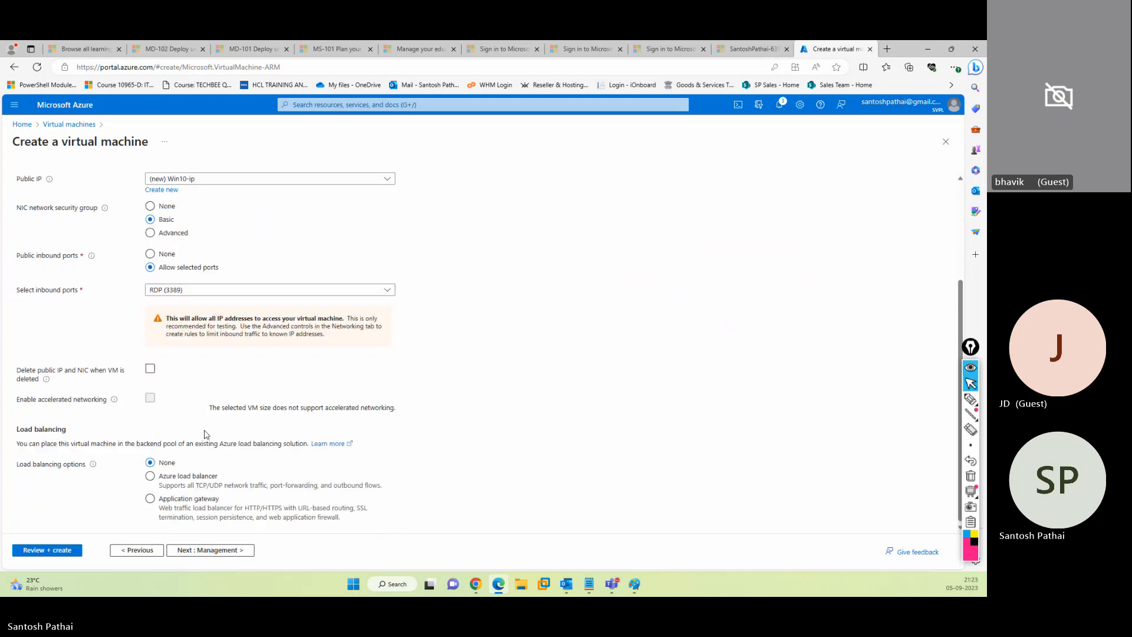
{"action": "left_click", "coordinate": [151, 368]}
{"action": "left_click", "coordinate": [59, 552]}
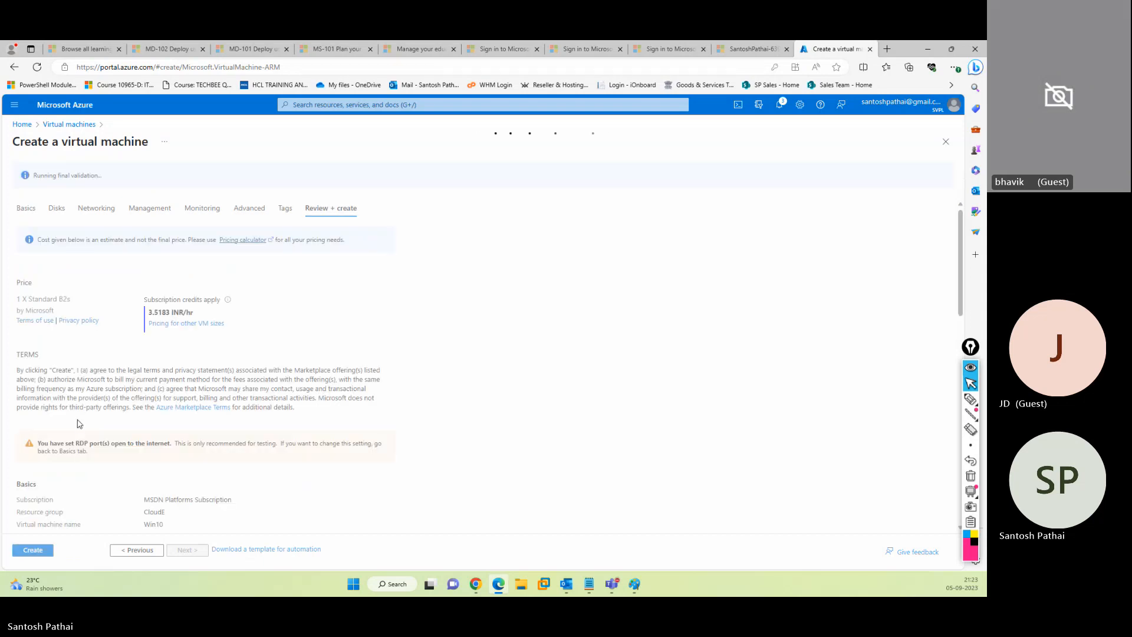
{"action": "left_click", "coordinate": [33, 550]}
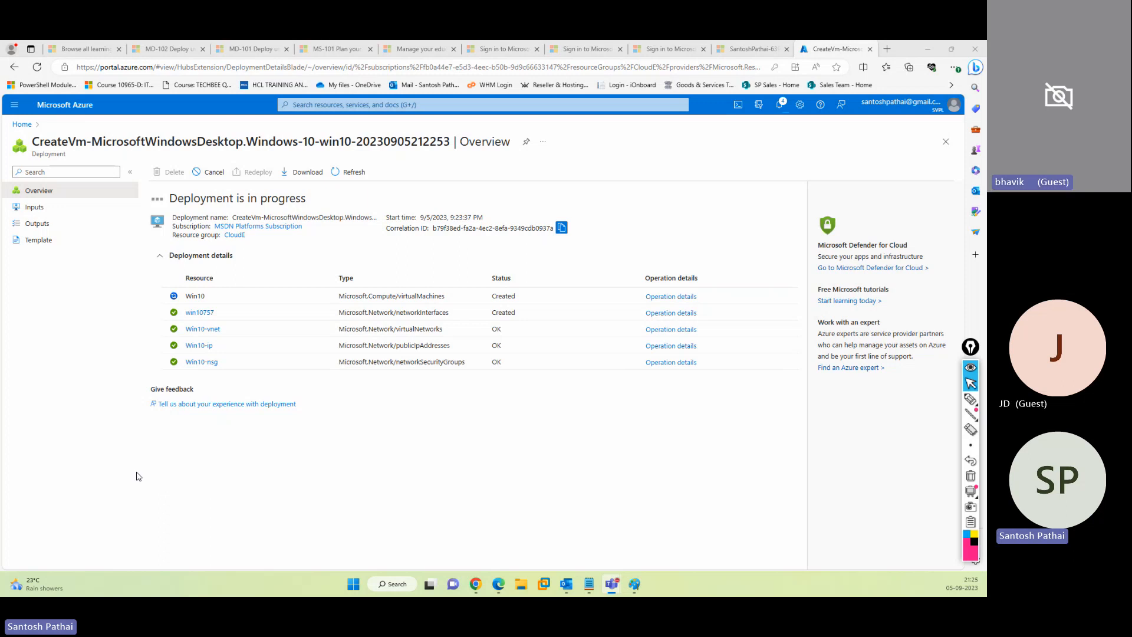
{"action": "left_click", "coordinate": [427, 437]}
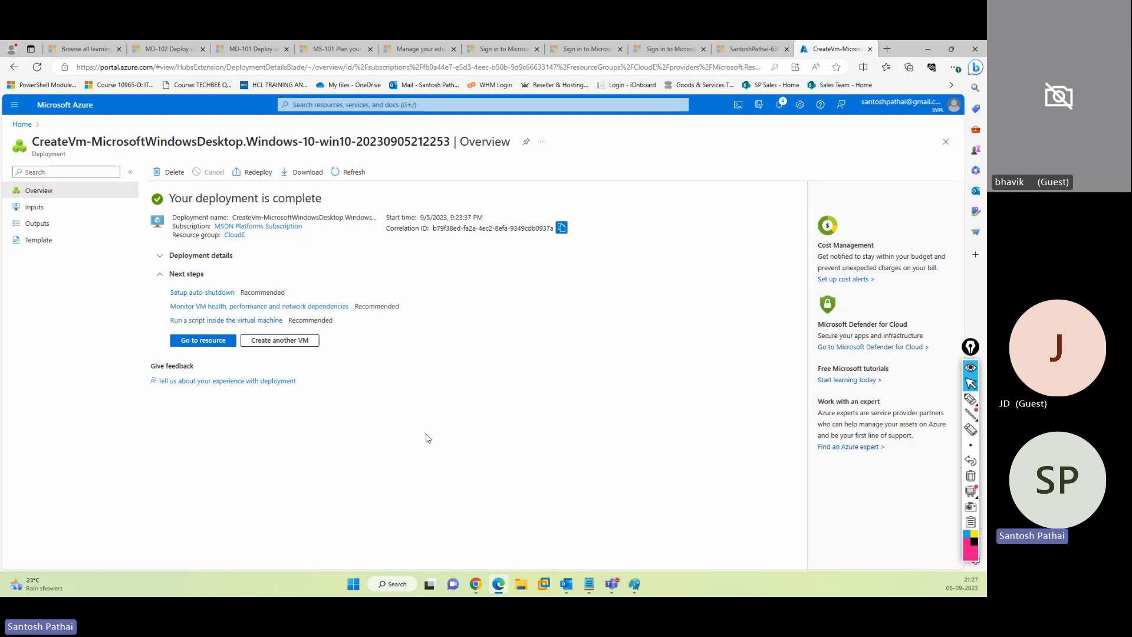
Open the Win10 virtual machine's overview and copy its public IP address.
{"action": "left_click", "coordinate": [88, 106]}
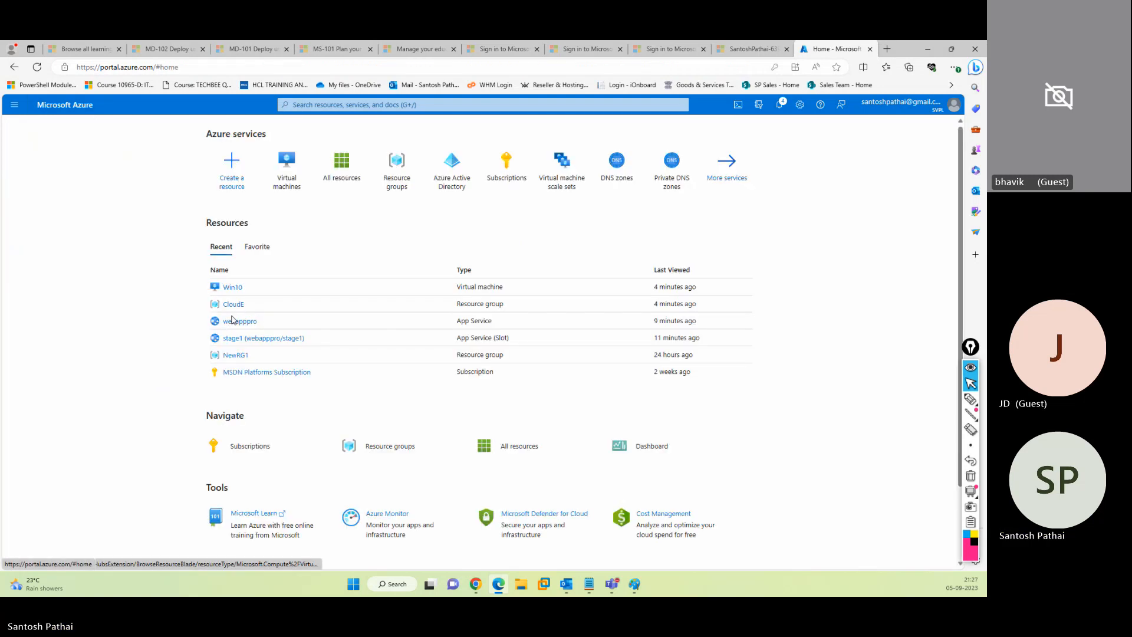
{"action": "left_click", "coordinate": [286, 187]}
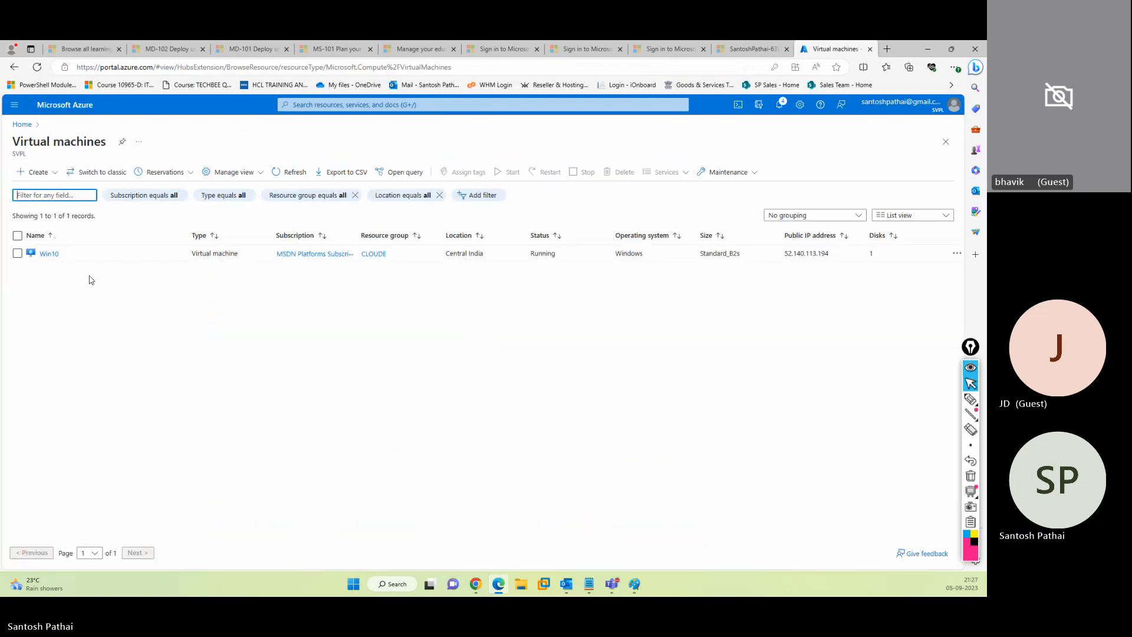
{"action": "left_click", "coordinate": [47, 254]}
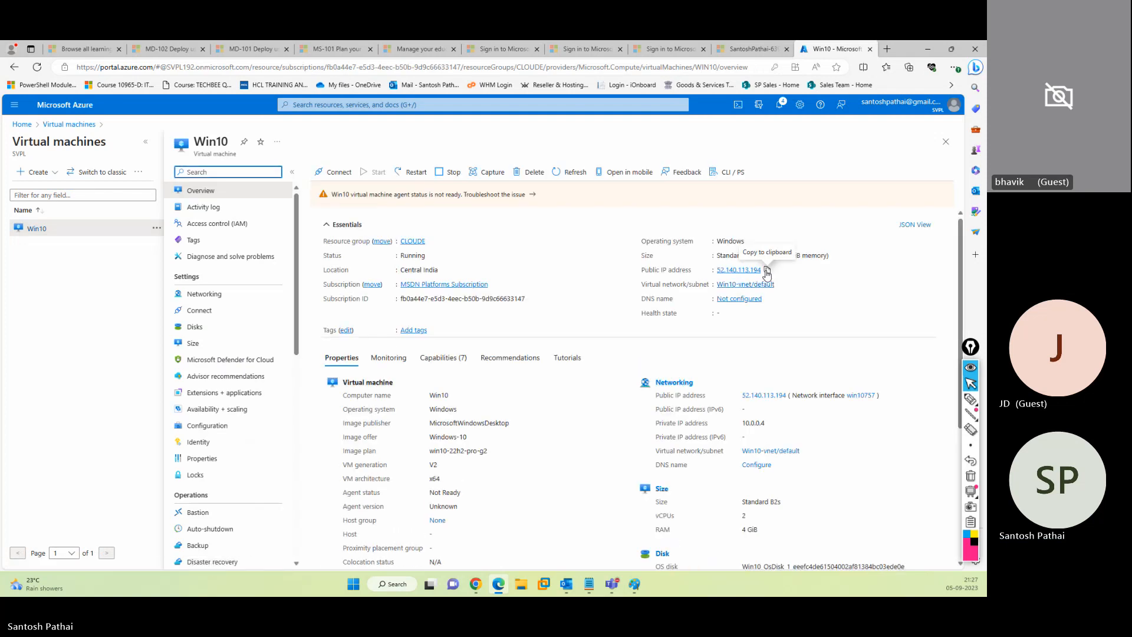
{"action": "left_click", "coordinate": [767, 270]}
Start a Remote Desktop Connection to 52.140.113.194 and trust the remote connection.
{"action": "key", "text": "super+x"}
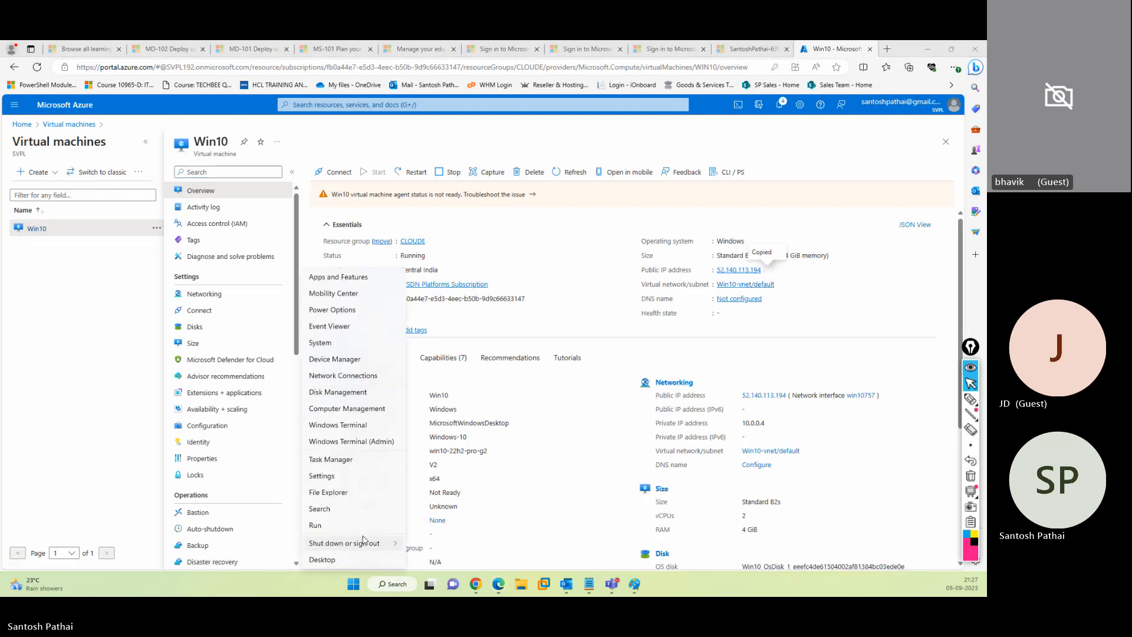
{"action": "left_click", "coordinate": [401, 506]}
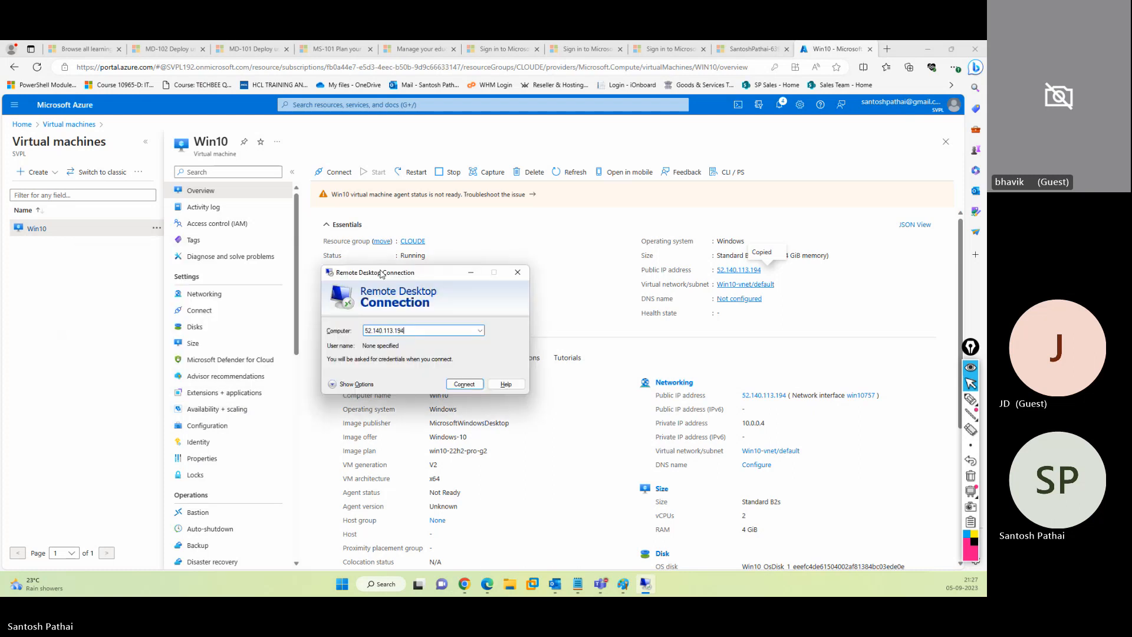
{"action": "left_click", "coordinate": [514, 372]}
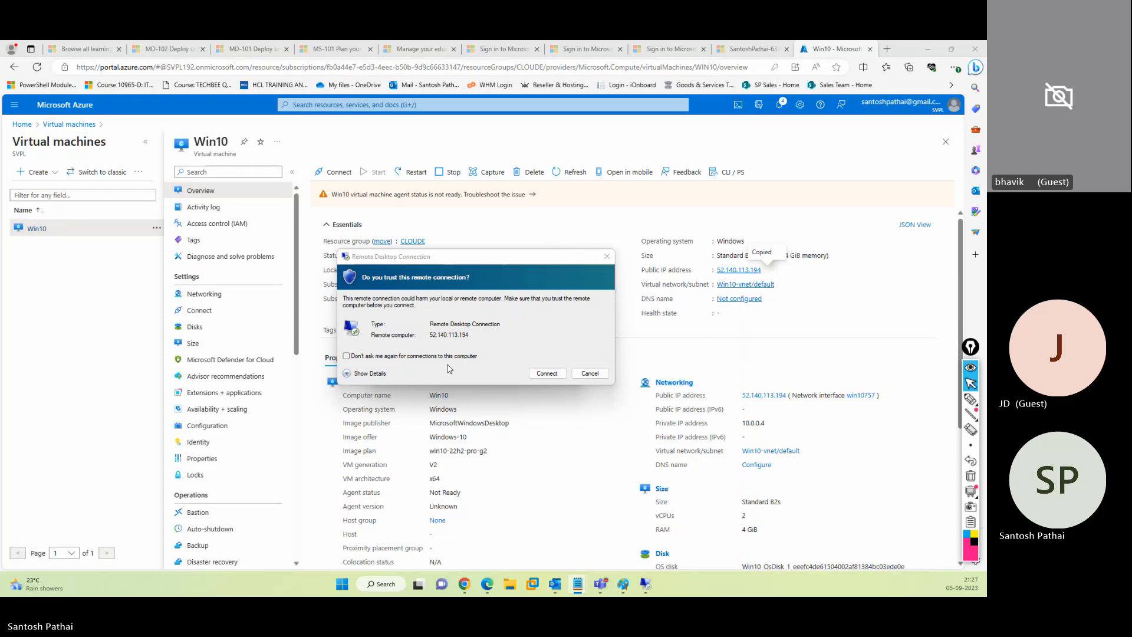
{"action": "left_click", "coordinate": [546, 374]}
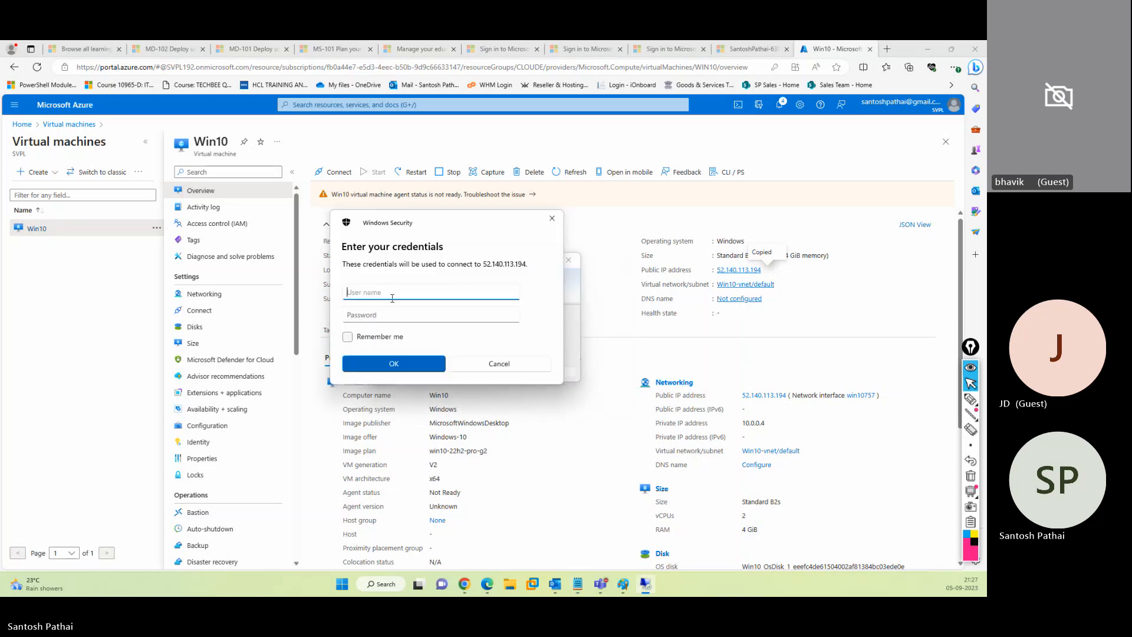
Sign in to the remote session as spadmin with the account password and accept the untrusted certificate.
{"action": "type", "text": "spadmin"}
{"action": "key", "text": "Tab"}
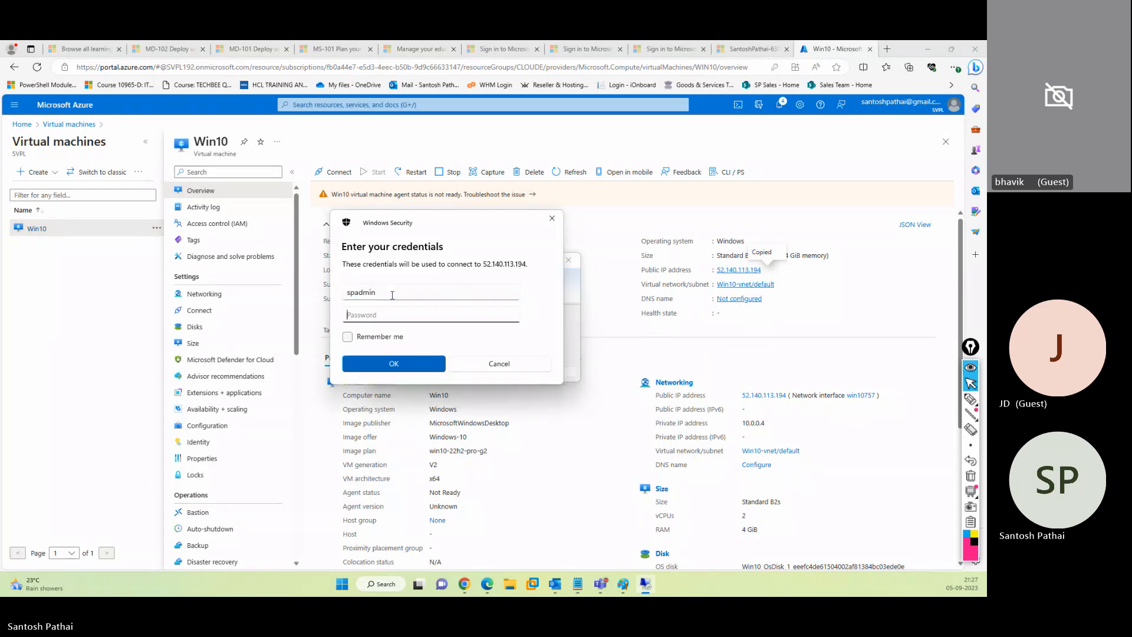
{"action": "key", "text": "ctrl+v"}
{"action": "left_click", "coordinate": [395, 363]}
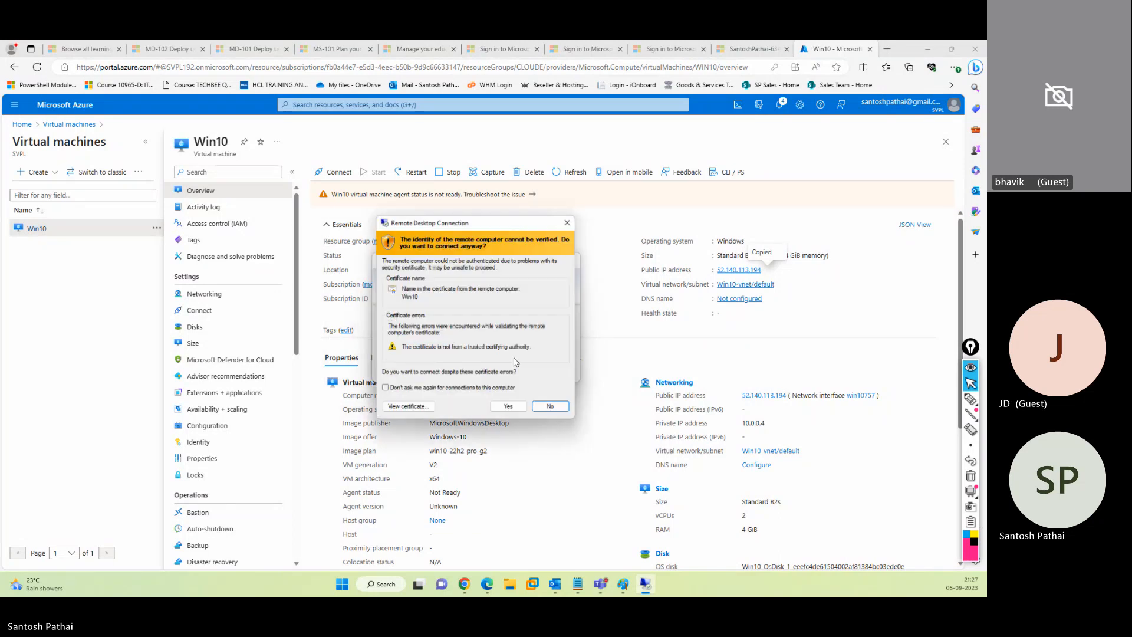
{"action": "left_click", "coordinate": [509, 407]}
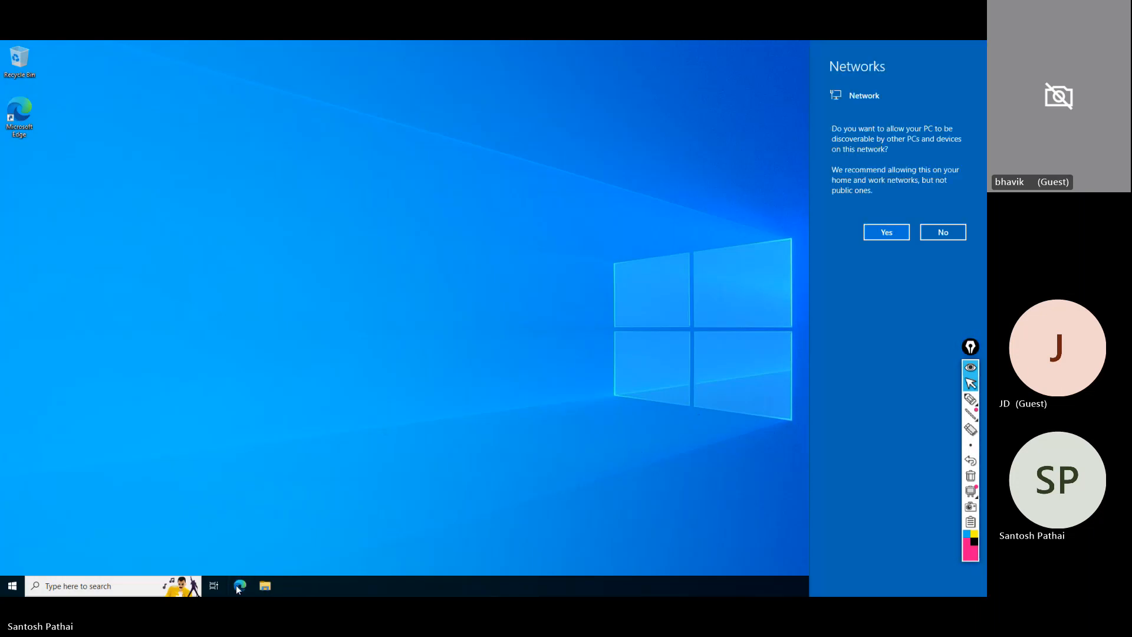
Allow network discovery on the remote machine and complete Microsoft Edge's first-run setup without signing in, keeping the default consent options.
{"action": "left_click", "coordinate": [878, 229]}
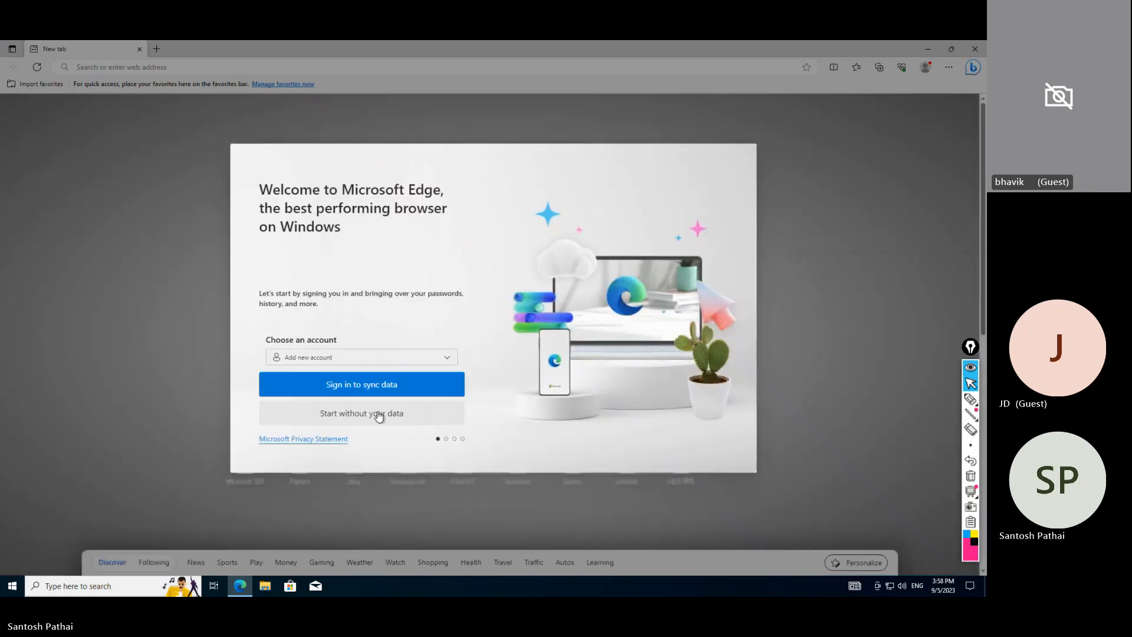
{"action": "left_click", "coordinate": [380, 415]}
{"action": "left_click", "coordinate": [384, 412]}
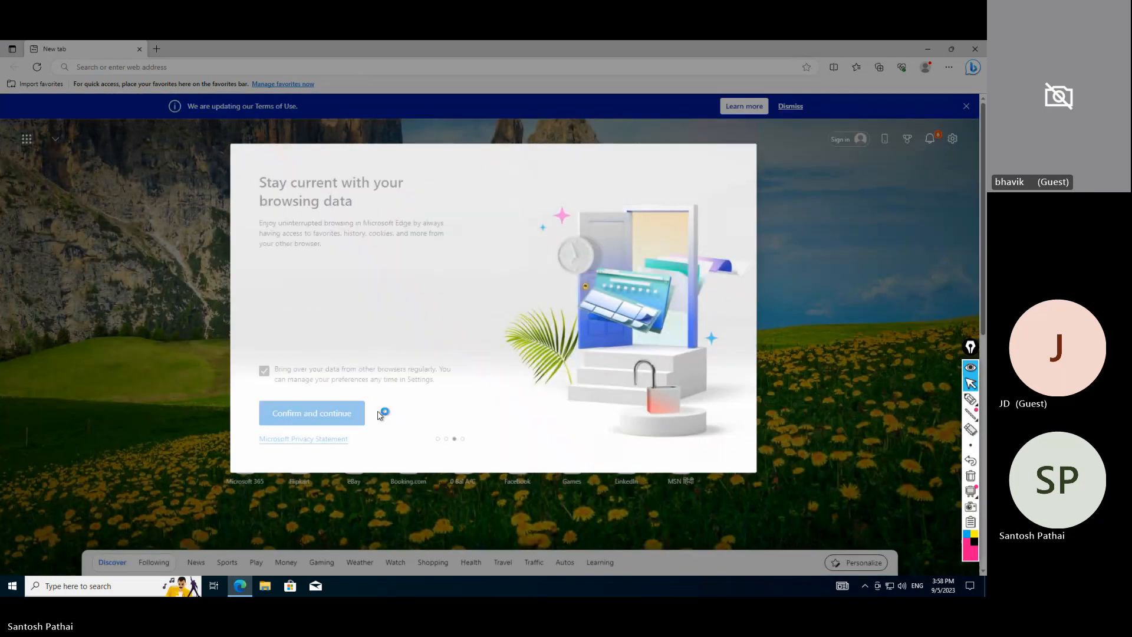
{"action": "left_click", "coordinate": [345, 416]}
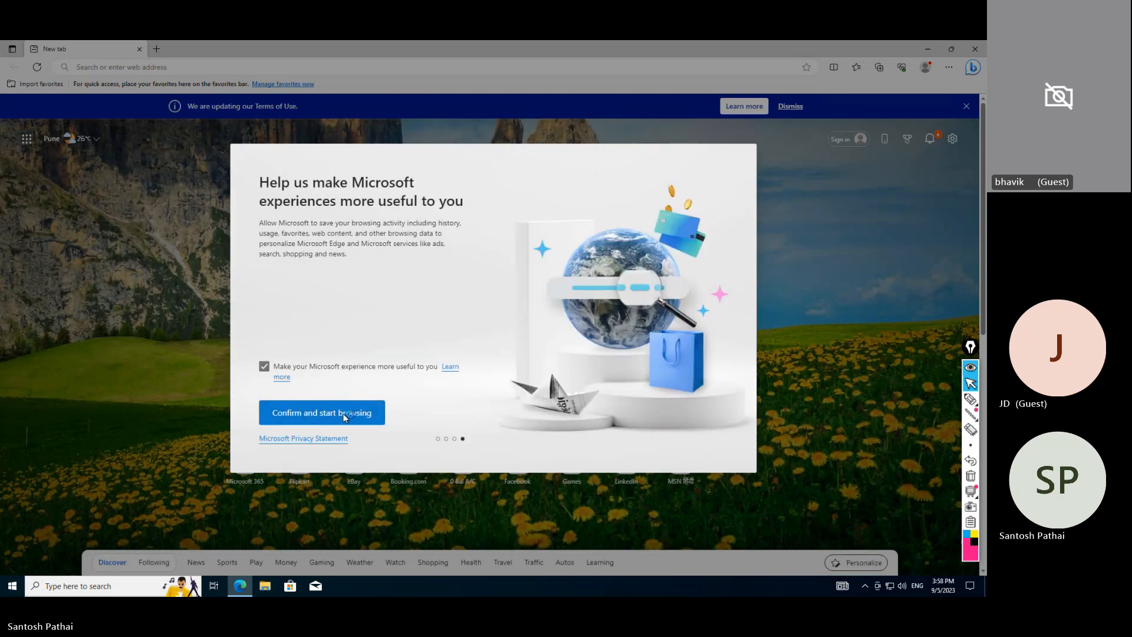
{"action": "left_click", "coordinate": [345, 415]}
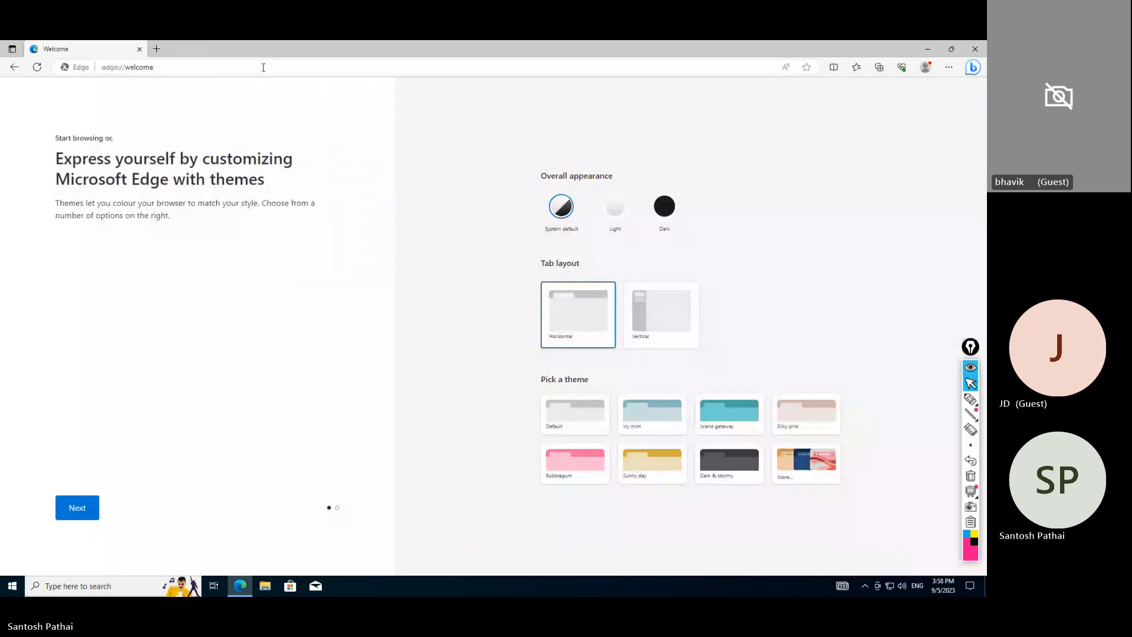
Go to visualstudio.microsoft.com/downloads in the remote machine's browser.
{"action": "left_click", "coordinate": [263, 70]}
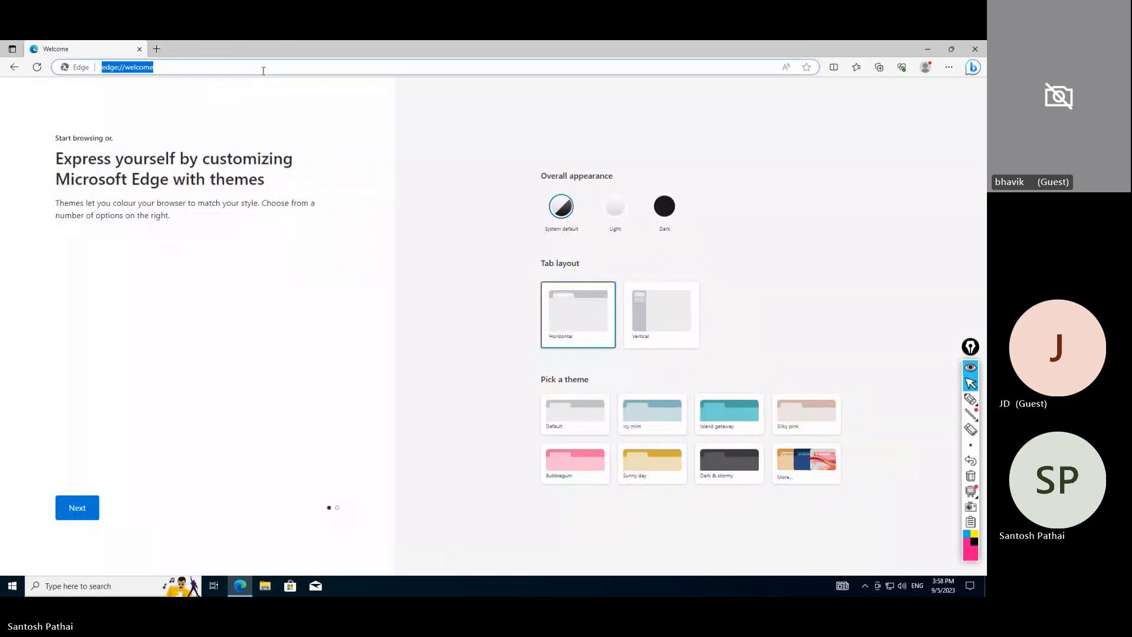
{"action": "type", "text": "vid"}
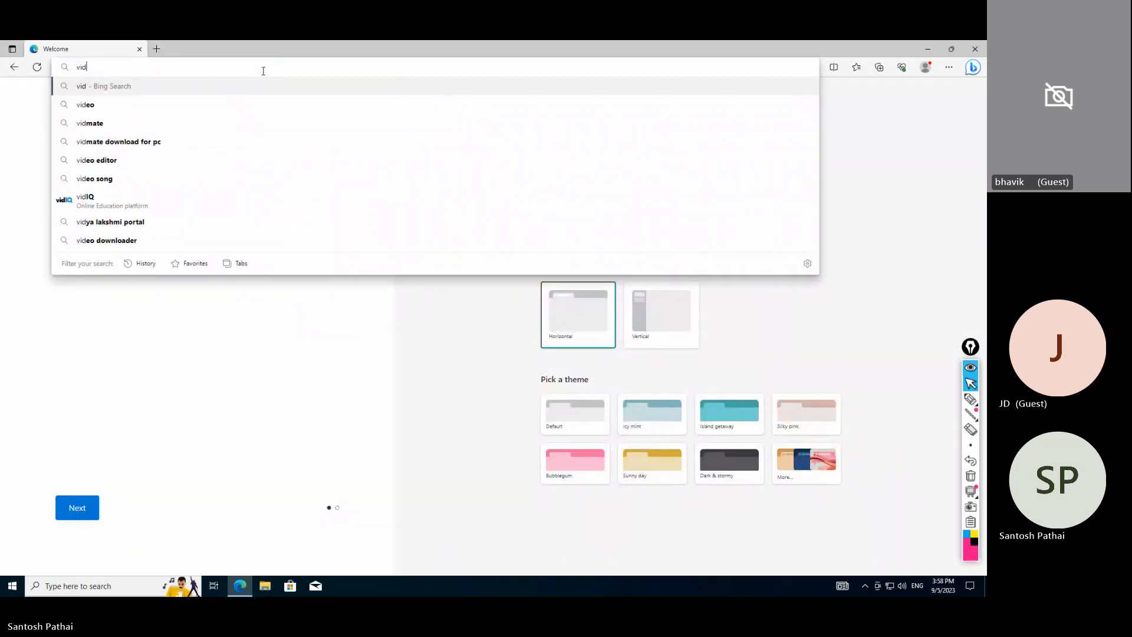
{"action": "key", "text": "BackSpace"}
{"action": "type", "text": "sualstudio"}
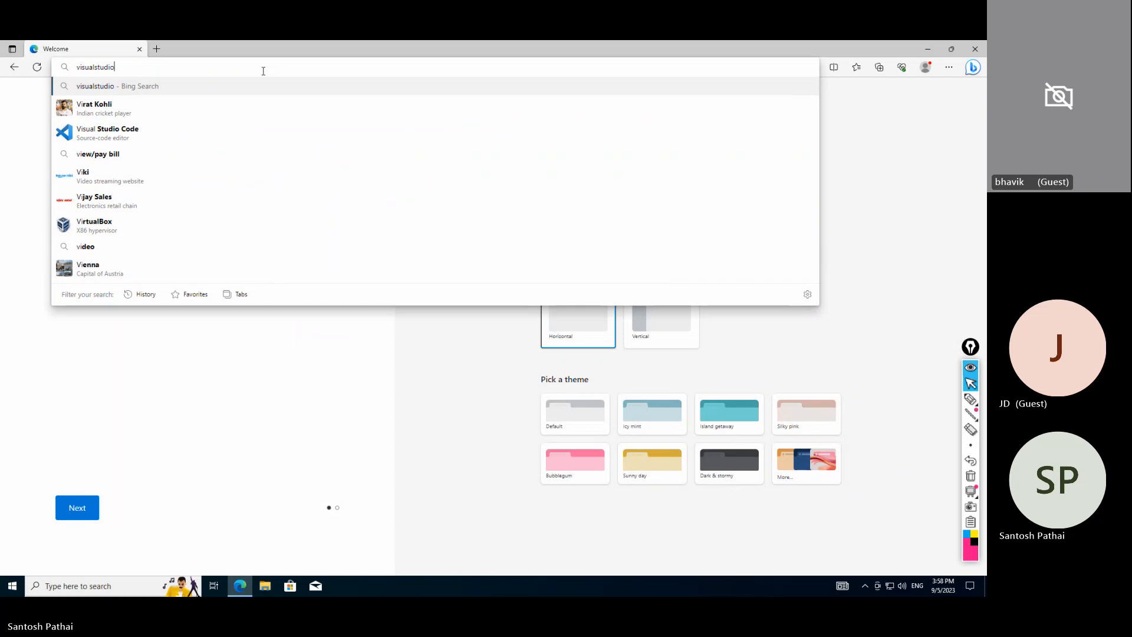
{"action": "type", "text": ".microsoft.com/"}
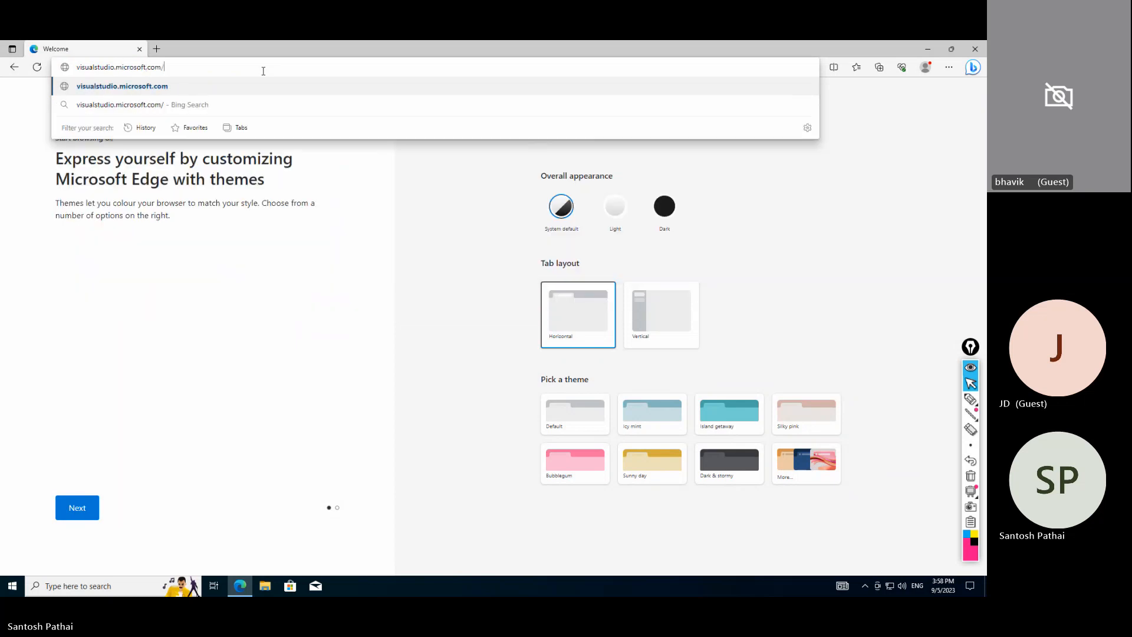
{"action": "type", "text": "downloads"}
{"action": "key", "text": "Return"}
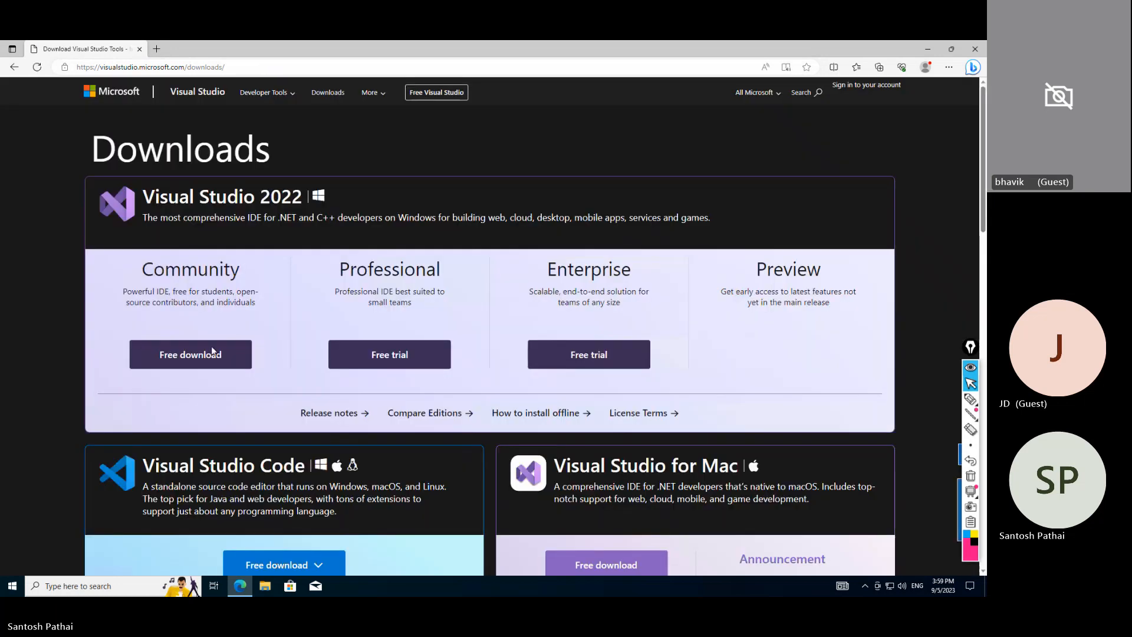
Download Visual Studio 2022 Community, run VisualStudioSetup.exe, and close the browser.
{"action": "left_click", "coordinate": [210, 356]}
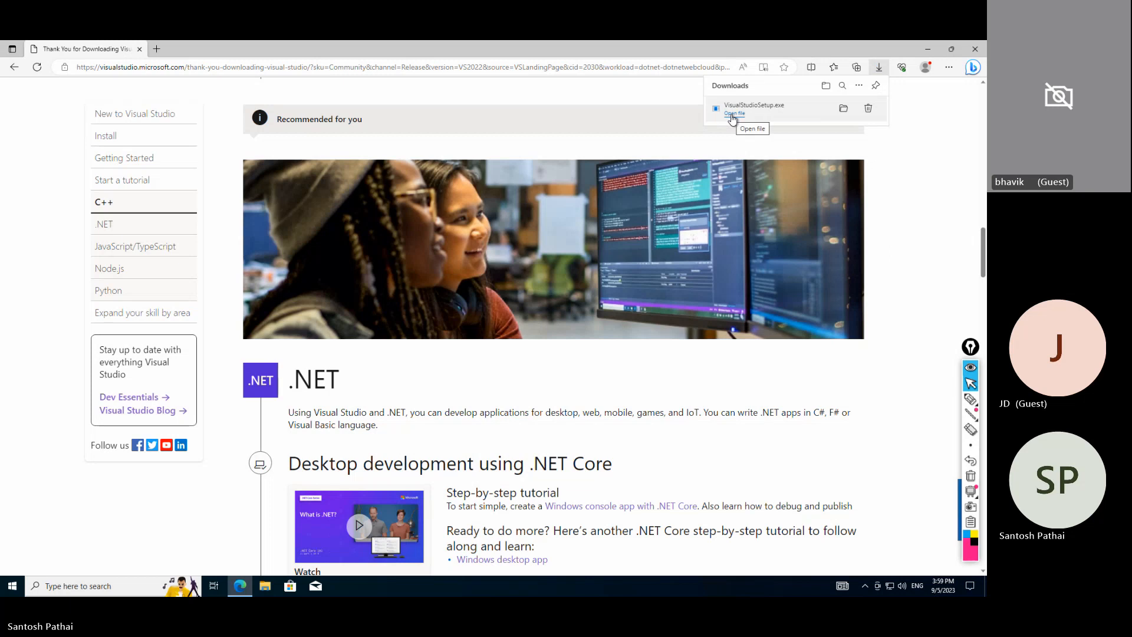
{"action": "left_click", "coordinate": [734, 114]}
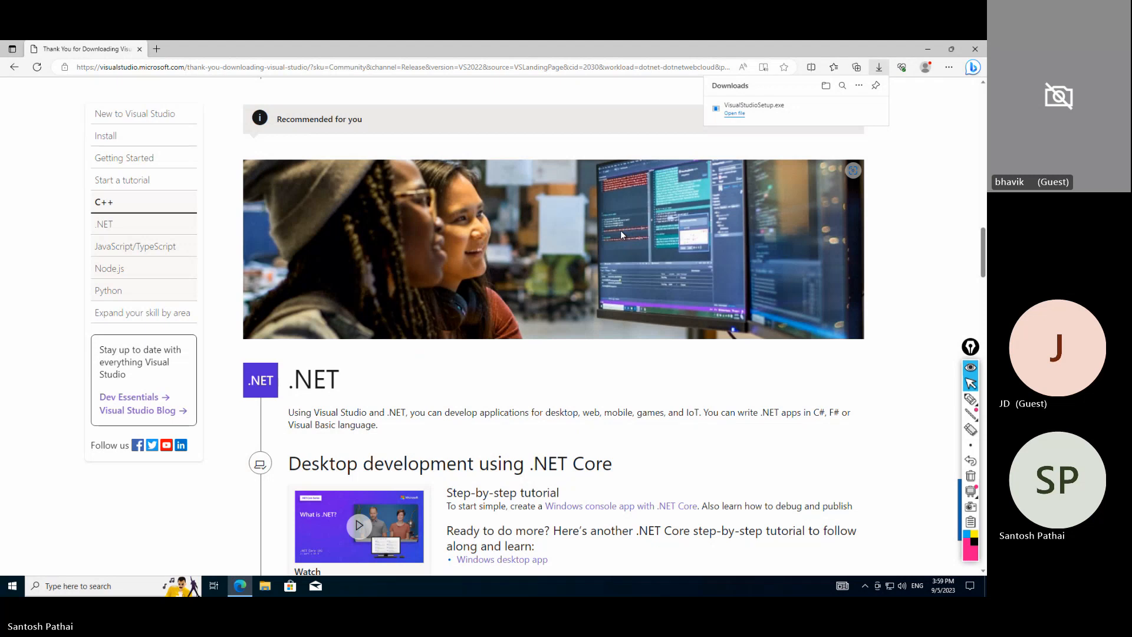
{"action": "left_click", "coordinate": [977, 51]}
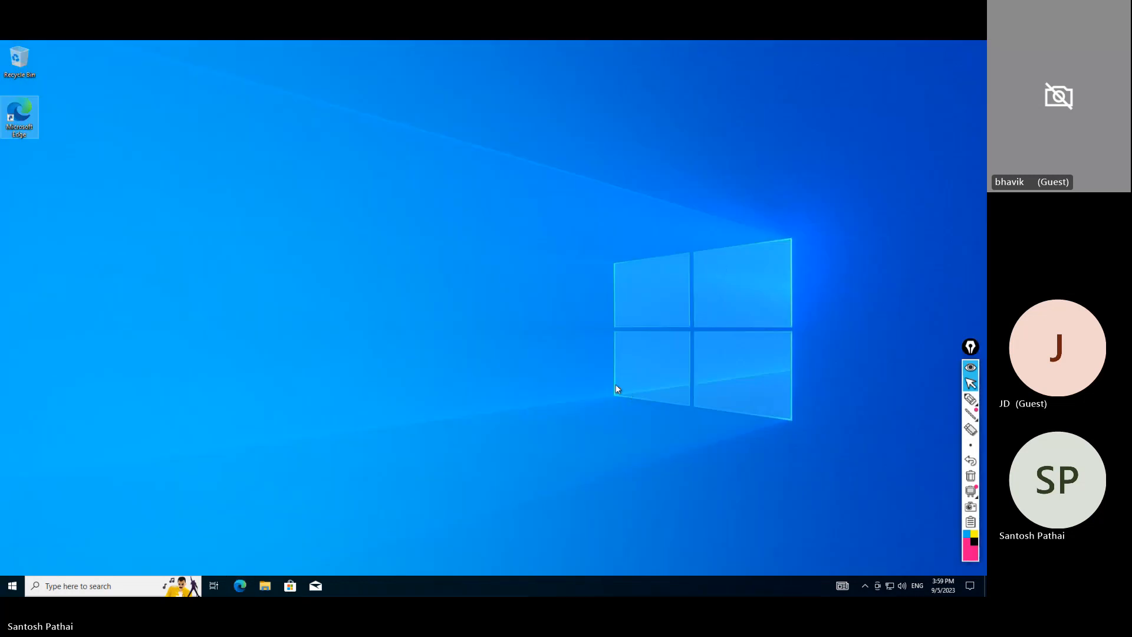
Close the floating Edge search bar on the remote desktop.
{"action": "left_click", "coordinate": [568, 401]}
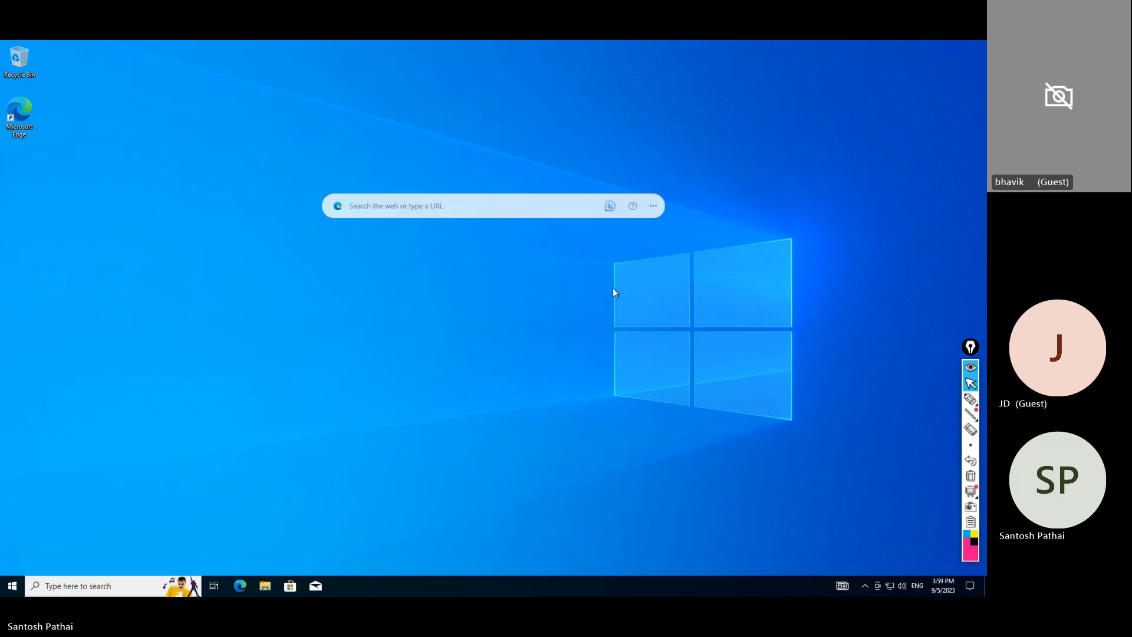
{"action": "left_click", "coordinate": [653, 206]}
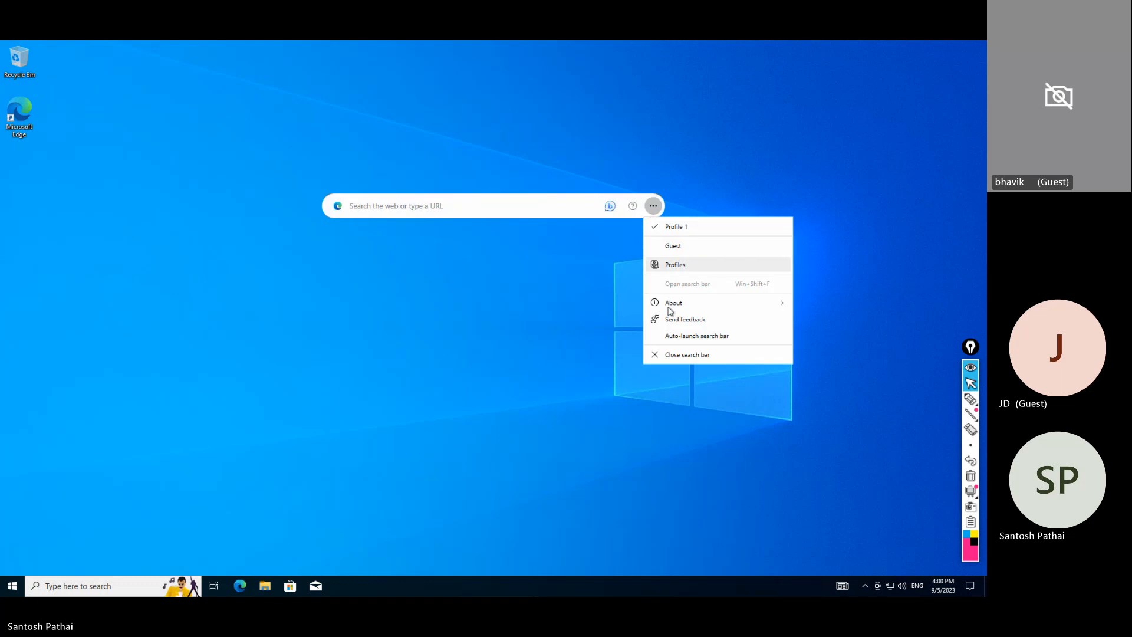
{"action": "left_click", "coordinate": [683, 353]}
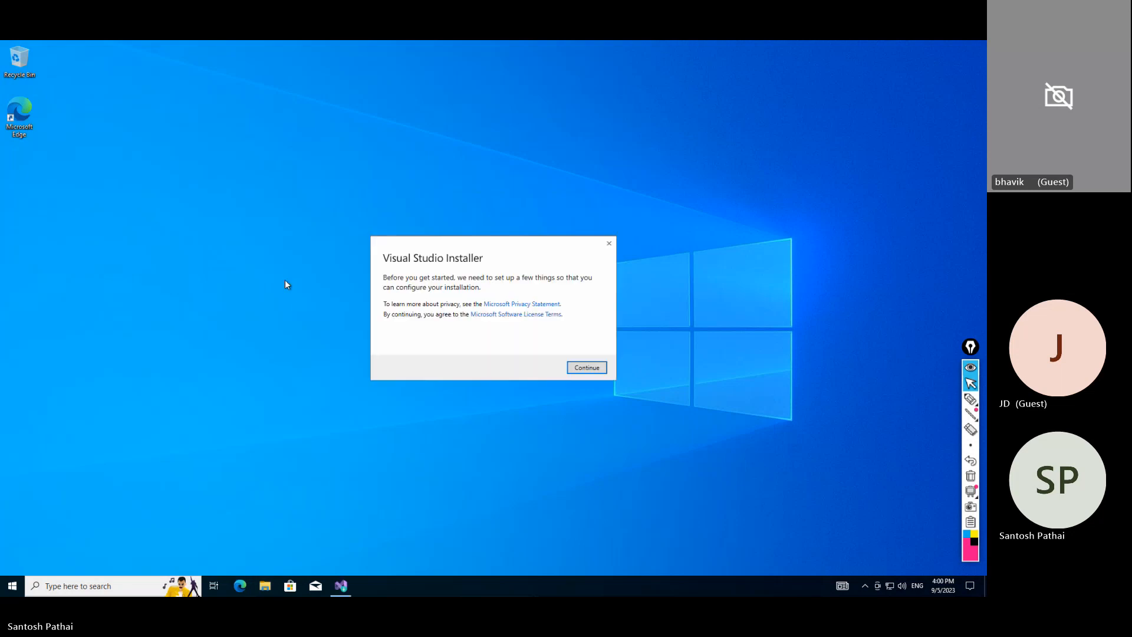
Continue the Visual Studio setup and install Community 2022 with the ASP.NET and web, Azure, and .NET desktop development workloads.
{"action": "left_click", "coordinate": [775, 155]}
{"action": "left_click", "coordinate": [593, 369]}
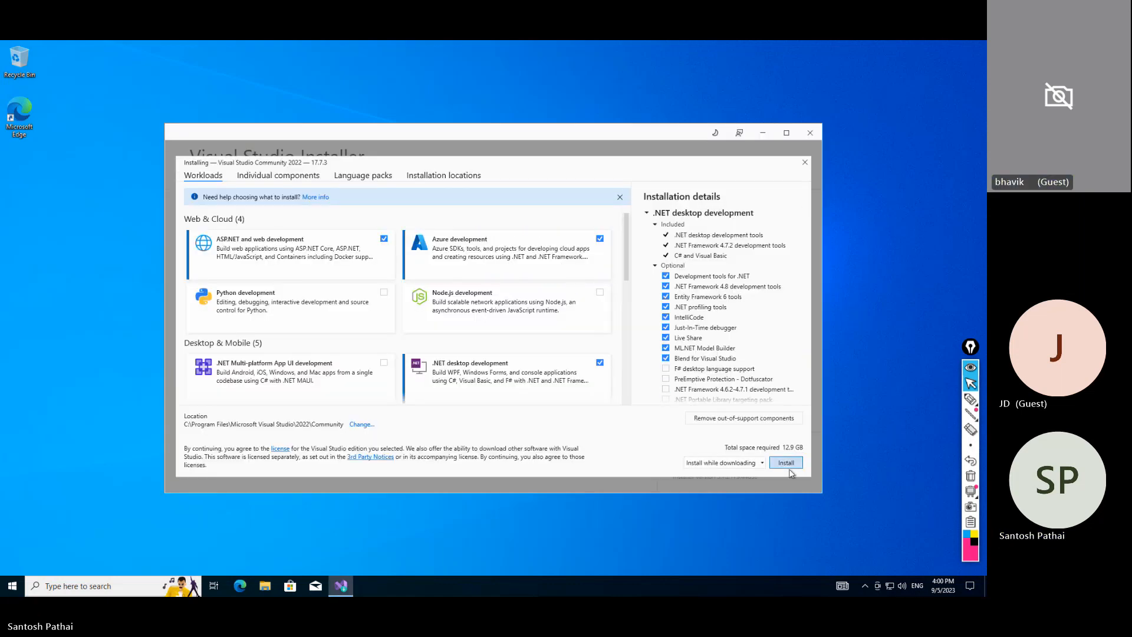
{"action": "left_click", "coordinate": [788, 465]}
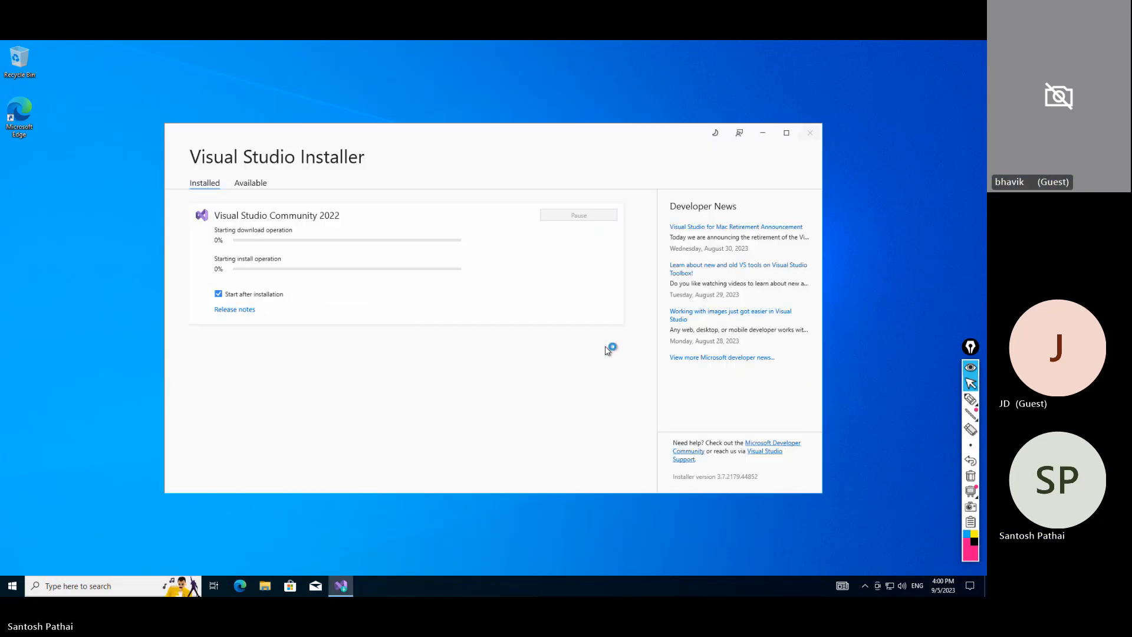
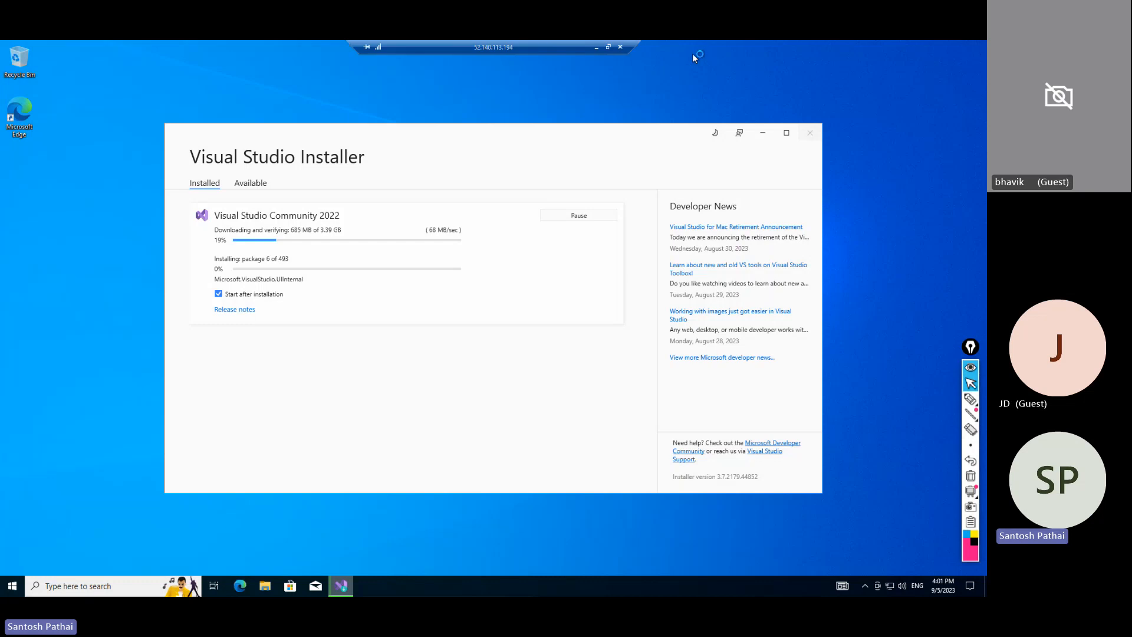
Minimize the remote session, switch to Paint, and draw a boxed "Web App" label with the screen annotation pen.
{"action": "left_click", "coordinate": [597, 47]}
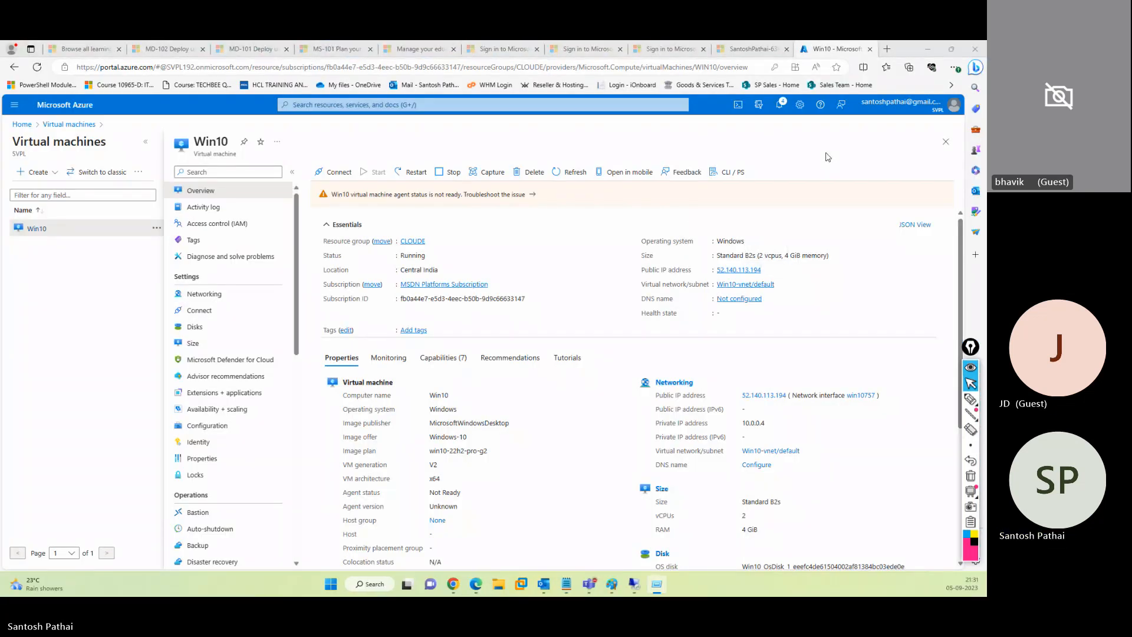
{"action": "key", "text": "alt+Tab"}
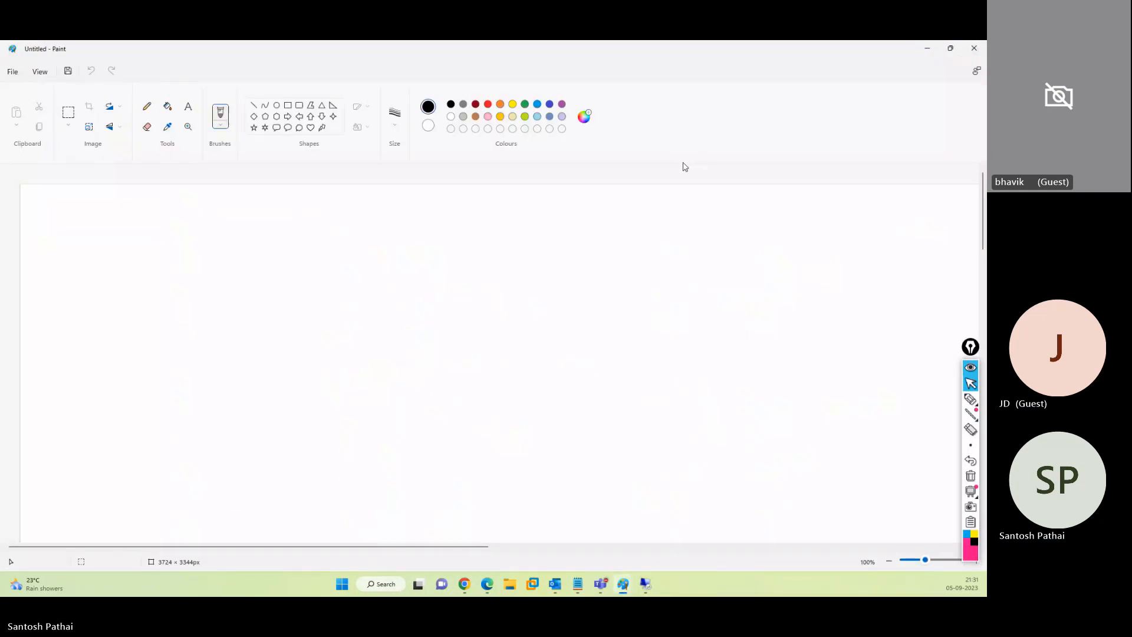
{"action": "left_click", "coordinate": [971, 399]}
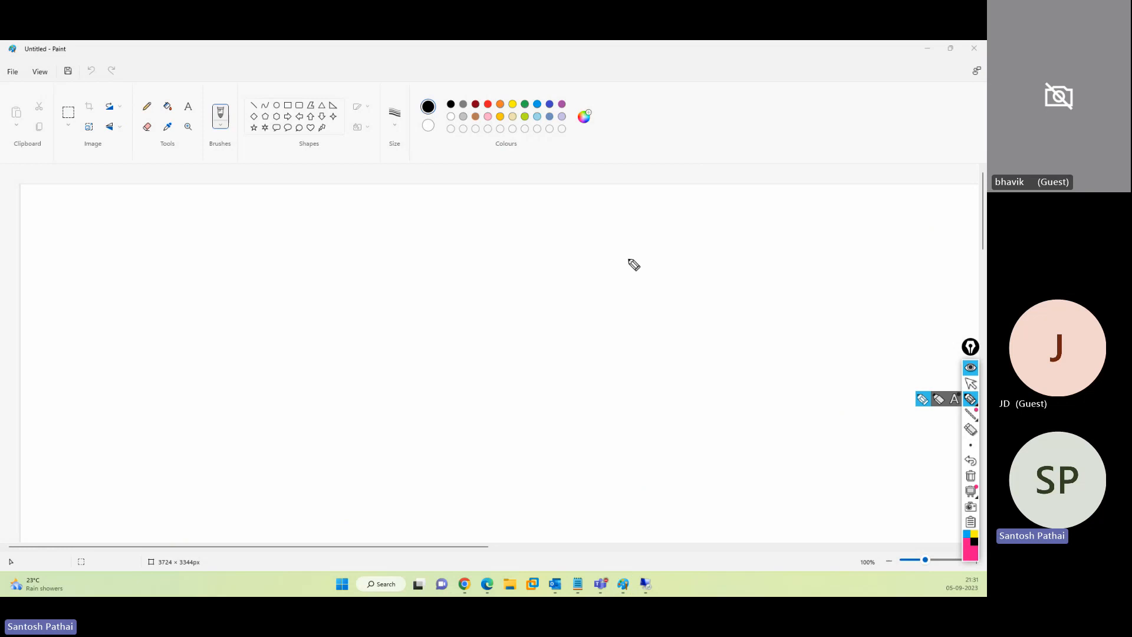
{"action": "mouse_move", "coordinate": [629, 238]}
{"action": "left_mouse_down"}
{"action": "mouse_move", "coordinate": [630, 272]}
{"action": "mouse_move", "coordinate": [663, 253]}
{"action": "mouse_move", "coordinate": [706, 268]}
{"action": "mouse_move", "coordinate": [738, 232]}
{"action": "mouse_move", "coordinate": [791, 232]}
{"action": "left_mouse_up"}
{"action": "mouse_move", "coordinate": [628, 301]}
{"action": "left_mouse_down"}
{"action": "mouse_move", "coordinate": [625, 233]}
{"action": "mouse_move", "coordinate": [859, 268]}
{"action": "mouse_move", "coordinate": [688, 277]}
{"action": "left_mouse_up"}
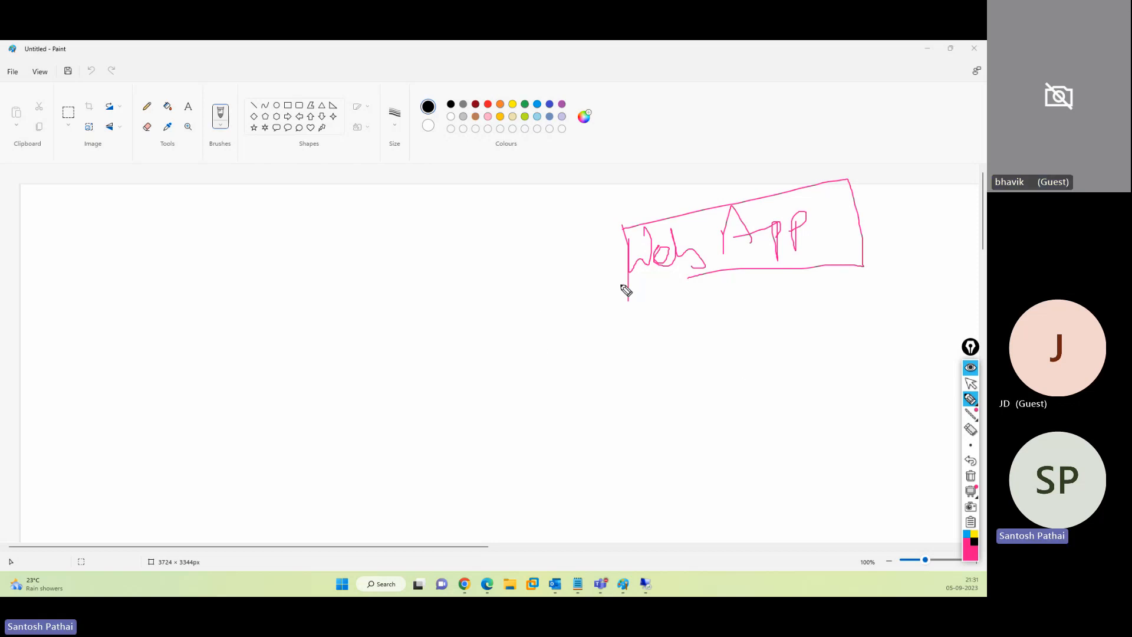
Draw an arrow from the Web App box toward a new square and label the square "DB Server".
{"action": "mouse_move", "coordinate": [614, 291]}
{"action": "left_mouse_down"}
{"action": "mouse_move", "coordinate": [452, 376]}
{"action": "mouse_move", "coordinate": [442, 392]}
{"action": "left_mouse_up"}
{"action": "mouse_move", "coordinate": [256, 375]}
{"action": "left_mouse_down"}
{"action": "mouse_move", "coordinate": [246, 446]}
{"action": "mouse_move", "coordinate": [307, 353]}
{"action": "mouse_move", "coordinate": [335, 438]}
{"action": "mouse_move", "coordinate": [250, 452]}
{"action": "mouse_move", "coordinate": [299, 470]}
{"action": "left_mouse_up"}
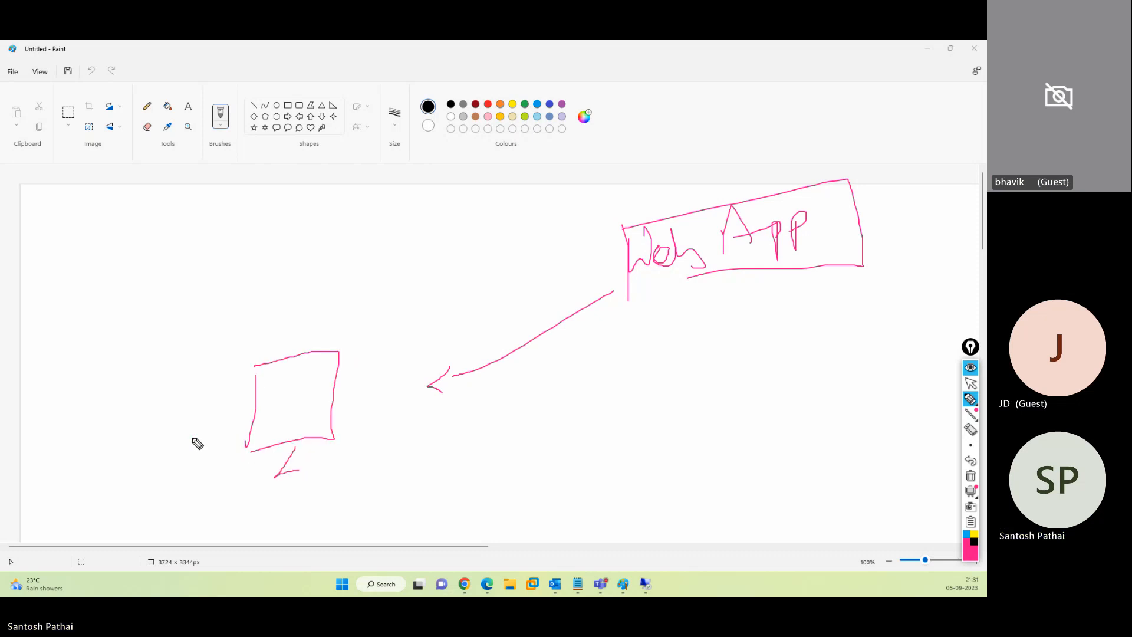
{"action": "mouse_move", "coordinate": [183, 391]}
{"action": "left_mouse_down"}
{"action": "mouse_move", "coordinate": [186, 426]}
{"action": "mouse_move", "coordinate": [226, 372]}
{"action": "left_mouse_up"}
{"action": "mouse_move", "coordinate": [217, 390]}
{"action": "left_mouse_down"}
{"action": "mouse_move", "coordinate": [237, 391]}
{"action": "mouse_move", "coordinate": [217, 408]}
{"action": "left_mouse_up"}
{"action": "left_click_drag", "start_coordinate": [278, 345], "coordinate": [259, 394]}
{"action": "mouse_move", "coordinate": [282, 377]}
{"action": "left_mouse_down"}
{"action": "mouse_move", "coordinate": [333, 376]}
{"action": "mouse_move", "coordinate": [375, 338]}
{"action": "left_mouse_up"}
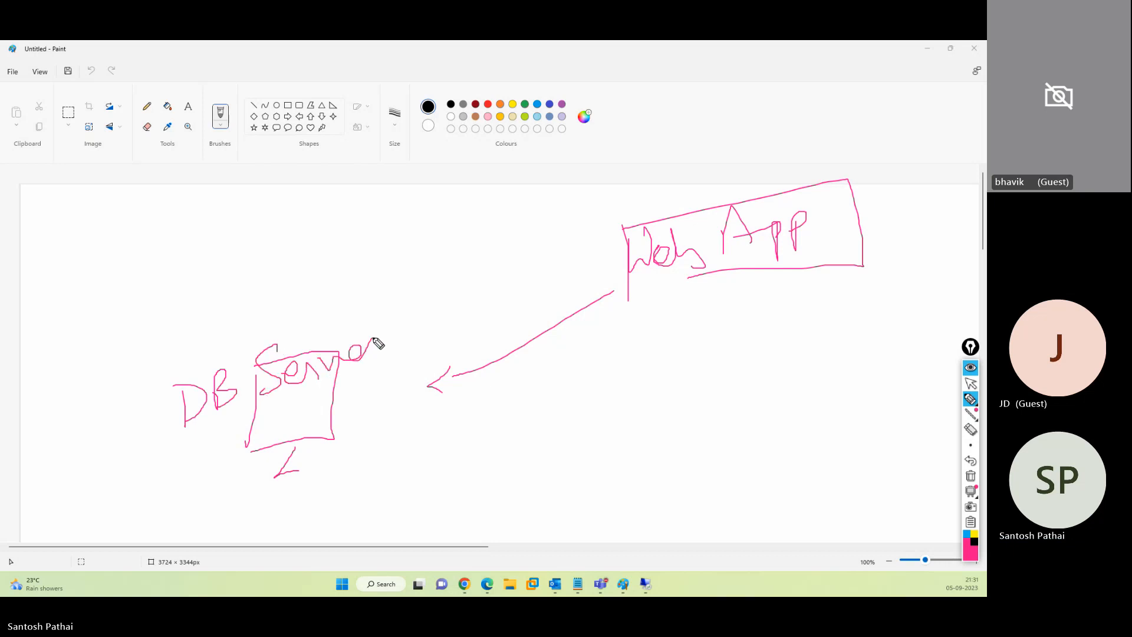
Draw an arrow pointing at the DB Server square and write "10.0.14" beneath it.
{"action": "mouse_move", "coordinate": [129, 466]}
{"action": "left_mouse_down"}
{"action": "mouse_move", "coordinate": [213, 441]}
{"action": "mouse_move", "coordinate": [198, 463]}
{"action": "mouse_move", "coordinate": [237, 516]}
{"action": "mouse_move", "coordinate": [262, 484]}
{"action": "mouse_move", "coordinate": [315, 492]}
{"action": "left_mouse_up"}
{"action": "left_click", "coordinate": [271, 498]}
{"action": "left_click", "coordinate": [302, 490]}
{"action": "mouse_move", "coordinate": [334, 454]}
{"action": "left_mouse_down"}
{"action": "mouse_move", "coordinate": [329, 481]}
{"action": "mouse_move", "coordinate": [348, 476]}
{"action": "left_mouse_up"}
{"action": "left_click_drag", "start_coordinate": [344, 462], "coordinate": [346, 483]}
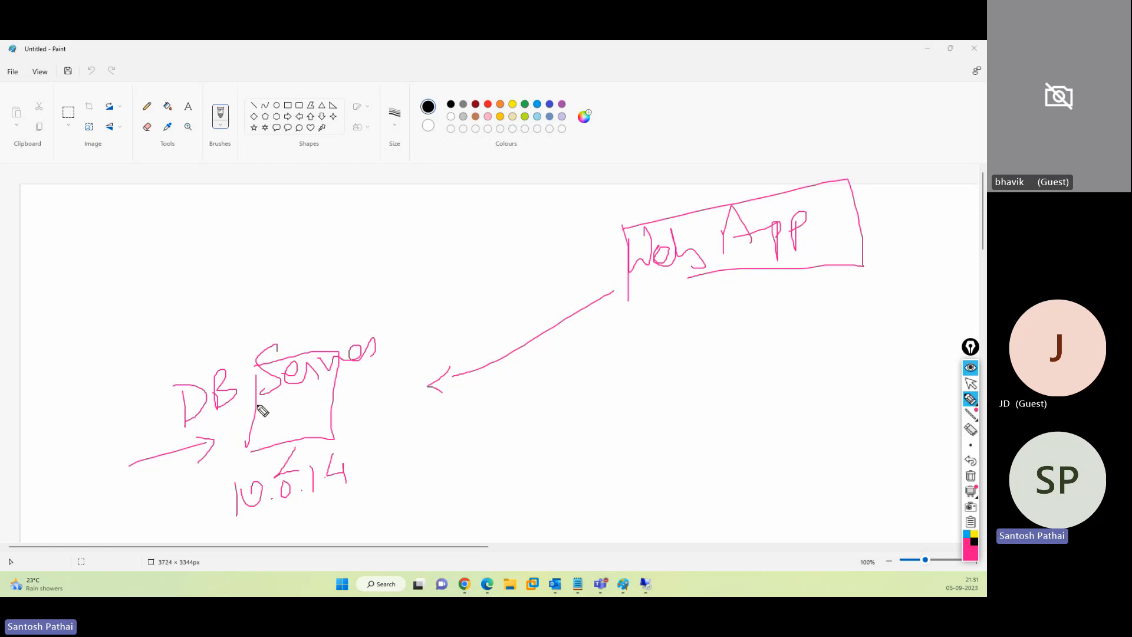
Draw an upward arrow from the DB Server square and write "Virtual Network" above it.
{"action": "mouse_move", "coordinate": [252, 381]}
{"action": "left_mouse_down"}
{"action": "mouse_move", "coordinate": [248, 273]}
{"action": "mouse_move", "coordinate": [269, 282]}
{"action": "left_mouse_up"}
{"action": "mouse_move", "coordinate": [152, 225]}
{"action": "left_mouse_down"}
{"action": "mouse_move", "coordinate": [159, 240]}
{"action": "mouse_move", "coordinate": [170, 217]}
{"action": "mouse_move", "coordinate": [197, 245]}
{"action": "mouse_move", "coordinate": [218, 222]}
{"action": "mouse_move", "coordinate": [236, 238]}
{"action": "mouse_move", "coordinate": [245, 222]}
{"action": "mouse_move", "coordinate": [396, 205]}
{"action": "left_mouse_up"}
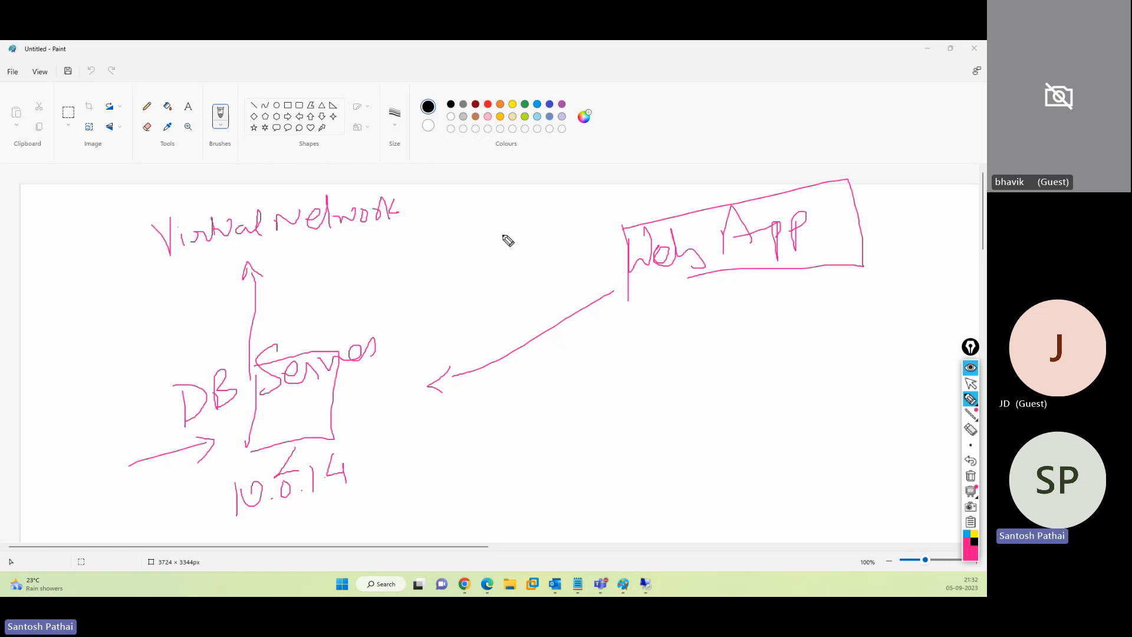
Draw an arrow pointing at each side of the Web App box and a check mark beside the DB Server square.
{"action": "mouse_move", "coordinate": [927, 211]}
{"action": "left_mouse_down"}
{"action": "mouse_move", "coordinate": [861, 223]}
{"action": "mouse_move", "coordinate": [876, 227]}
{"action": "left_mouse_up"}
{"action": "mouse_move", "coordinate": [572, 269]}
{"action": "left_mouse_down"}
{"action": "mouse_move", "coordinate": [625, 257]}
{"action": "mouse_move", "coordinate": [619, 265]}
{"action": "left_mouse_up"}
{"action": "left_click_drag", "start_coordinate": [362, 396], "coordinate": [423, 352]}
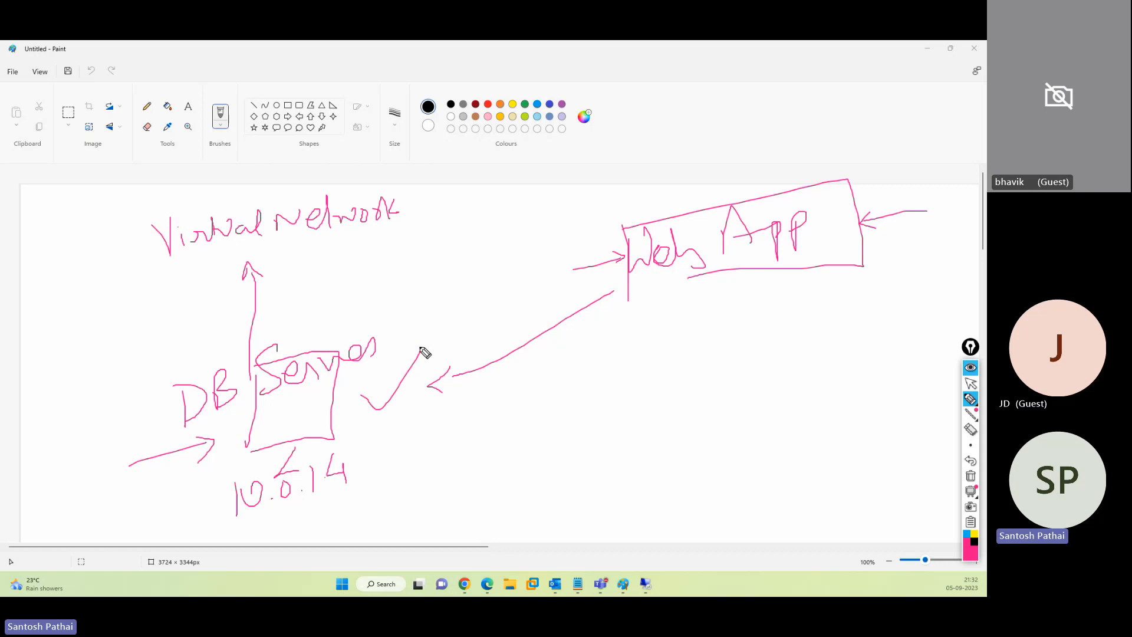
Draw a curved arrow from the Web App box to the Virtual Network label and frame that label with a box.
{"action": "mouse_move", "coordinate": [640, 283]}
{"action": "left_mouse_down"}
{"action": "mouse_move", "coordinate": [614, 377]}
{"action": "mouse_move", "coordinate": [402, 237]}
{"action": "mouse_move", "coordinate": [434, 239]}
{"action": "left_mouse_up"}
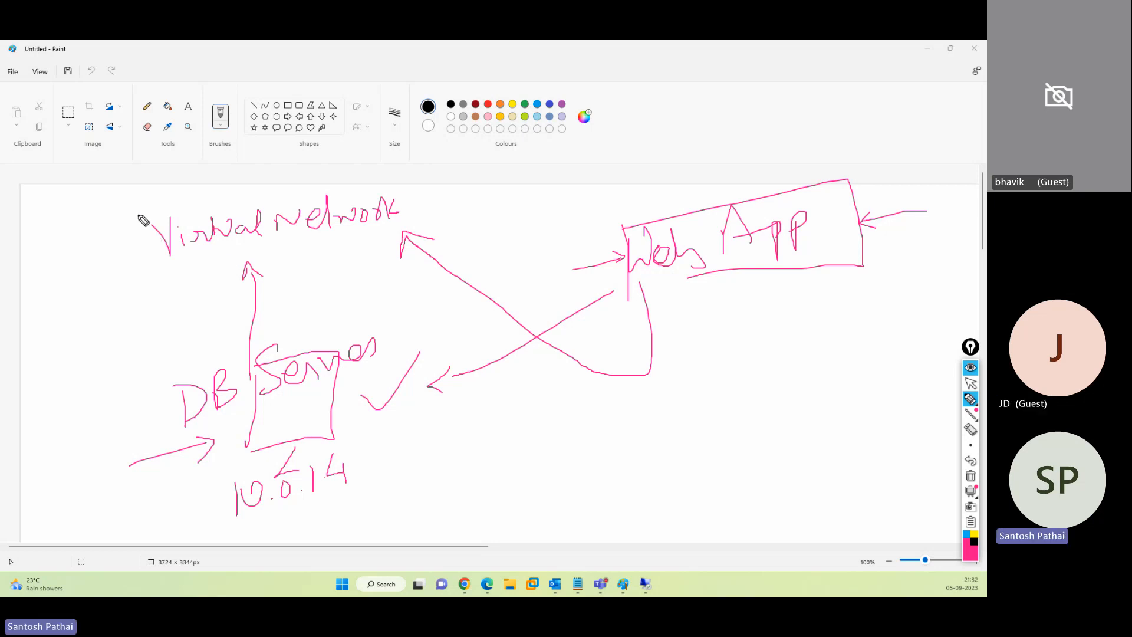
{"action": "mouse_move", "coordinate": [139, 216]}
{"action": "left_mouse_down"}
{"action": "mouse_move", "coordinate": [460, 263]}
{"action": "mouse_move", "coordinate": [389, 210]}
{"action": "mouse_move", "coordinate": [158, 225]}
{"action": "left_mouse_up"}
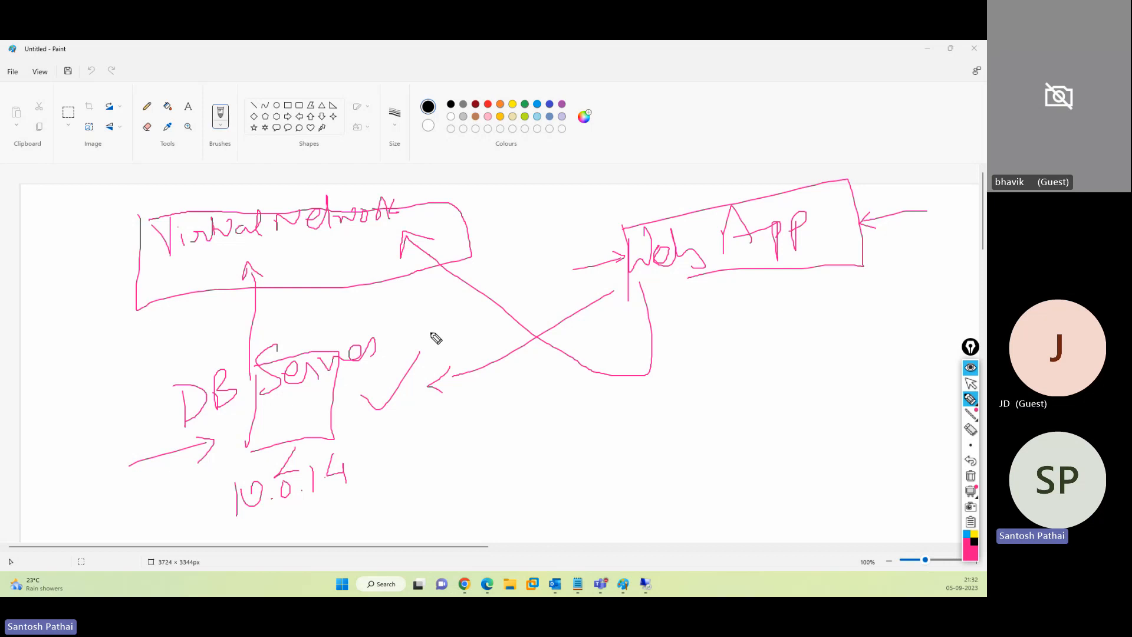
Add connection arrows from Web App to Virtual Network and between DB Server and Web App, and circle the inside of the Virtual Network box.
{"action": "mouse_move", "coordinate": [511, 466]}
{"action": "left_mouse_down"}
{"action": "mouse_move", "coordinate": [472, 442]}
{"action": "mouse_move", "coordinate": [334, 421]}
{"action": "mouse_move", "coordinate": [346, 429]}
{"action": "left_mouse_up"}
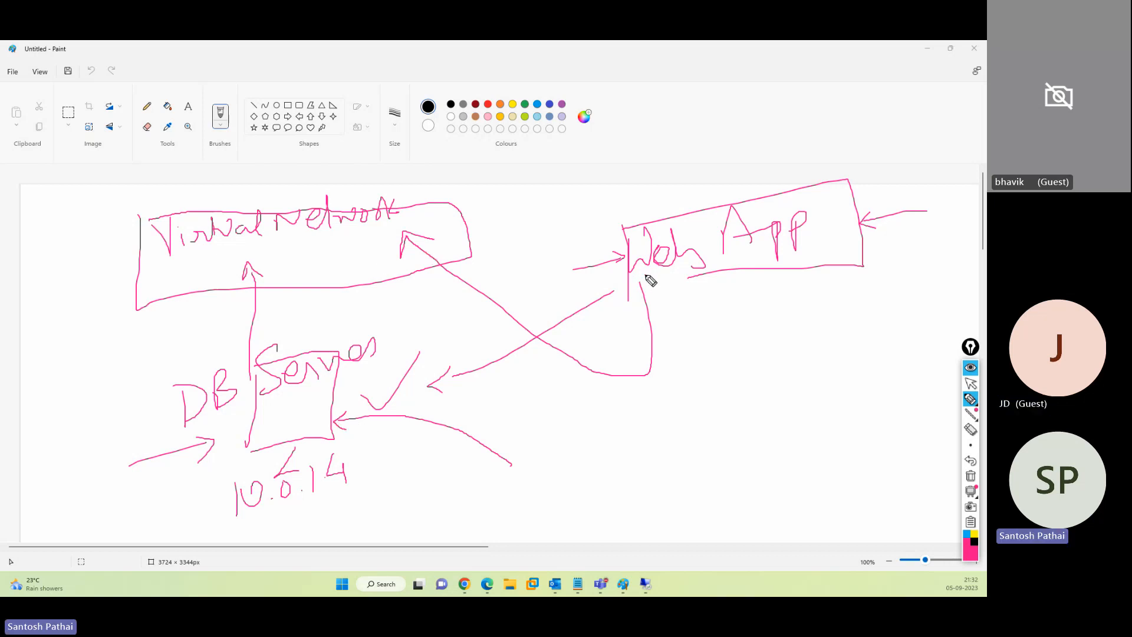
{"action": "mouse_move", "coordinate": [647, 276]}
{"action": "left_mouse_down"}
{"action": "mouse_move", "coordinate": [647, 295]}
{"action": "mouse_move", "coordinate": [502, 309]}
{"action": "left_mouse_up"}
{"action": "left_click_drag", "start_coordinate": [422, 259], "coordinate": [419, 247]}
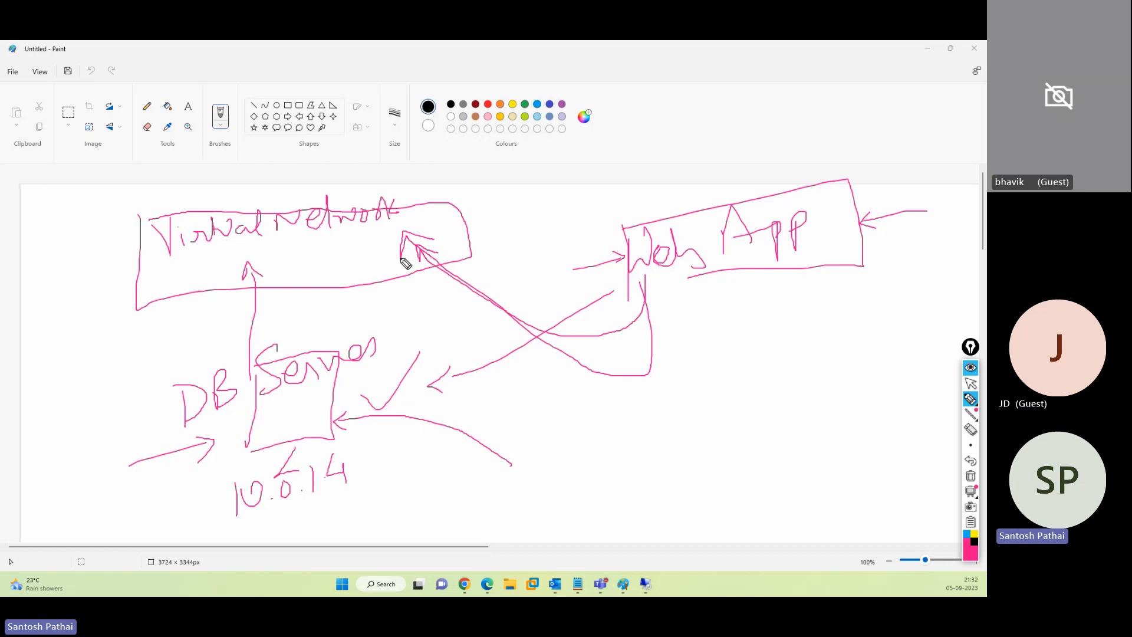
{"action": "mouse_move", "coordinate": [451, 236]}
{"action": "left_mouse_down"}
{"action": "mouse_move", "coordinate": [425, 246]}
{"action": "mouse_move", "coordinate": [433, 236]}
{"action": "left_mouse_up"}
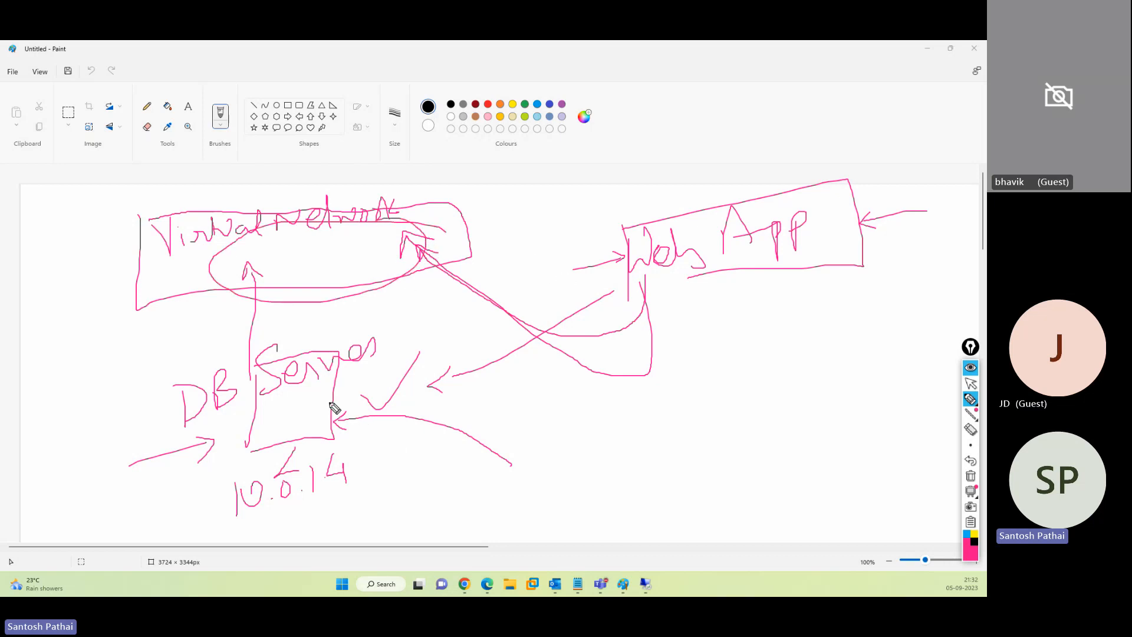
{"action": "mouse_move", "coordinate": [411, 356]}
{"action": "left_mouse_down"}
{"action": "mouse_move", "coordinate": [333, 389]}
{"action": "mouse_move", "coordinate": [417, 455]}
{"action": "mouse_move", "coordinate": [740, 309]}
{"action": "mouse_move", "coordinate": [763, 311]}
{"action": "left_mouse_up"}
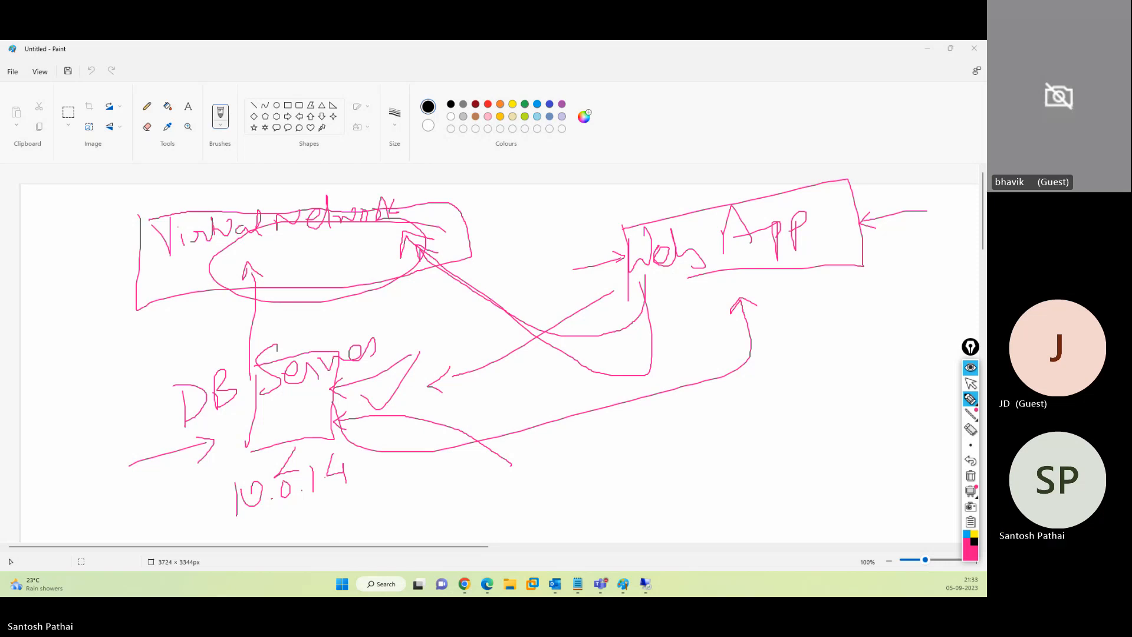
Draw more arrows pointing up at the Web App box, away from it, and from it to the Virtual Network box.
{"action": "left_click", "coordinate": [972, 384]}
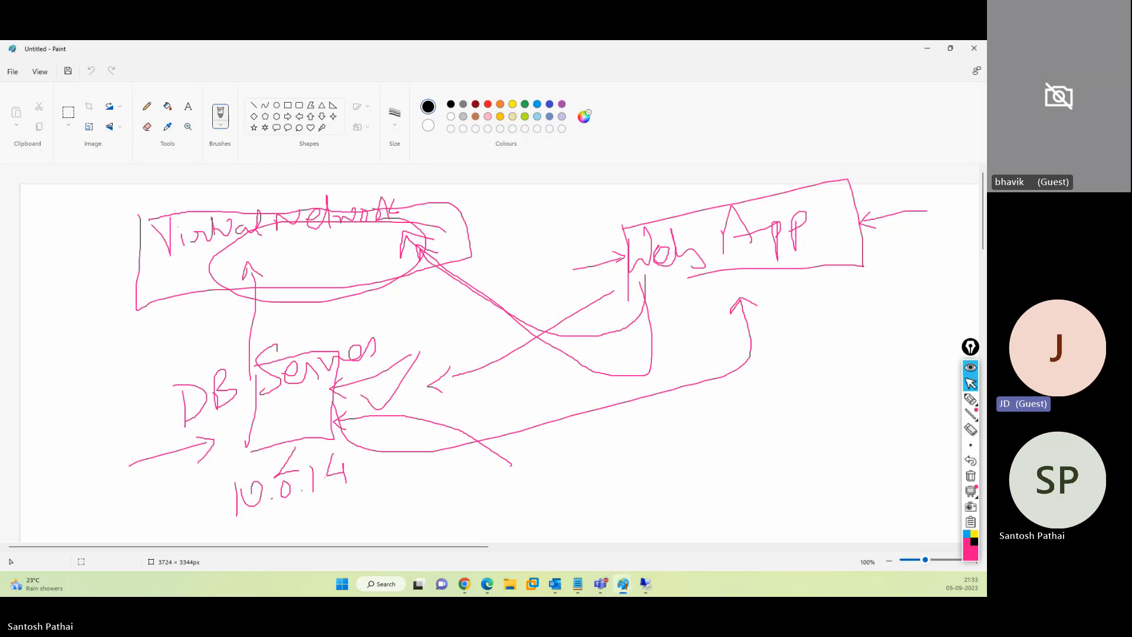
{"action": "left_click", "coordinate": [600, 584]}
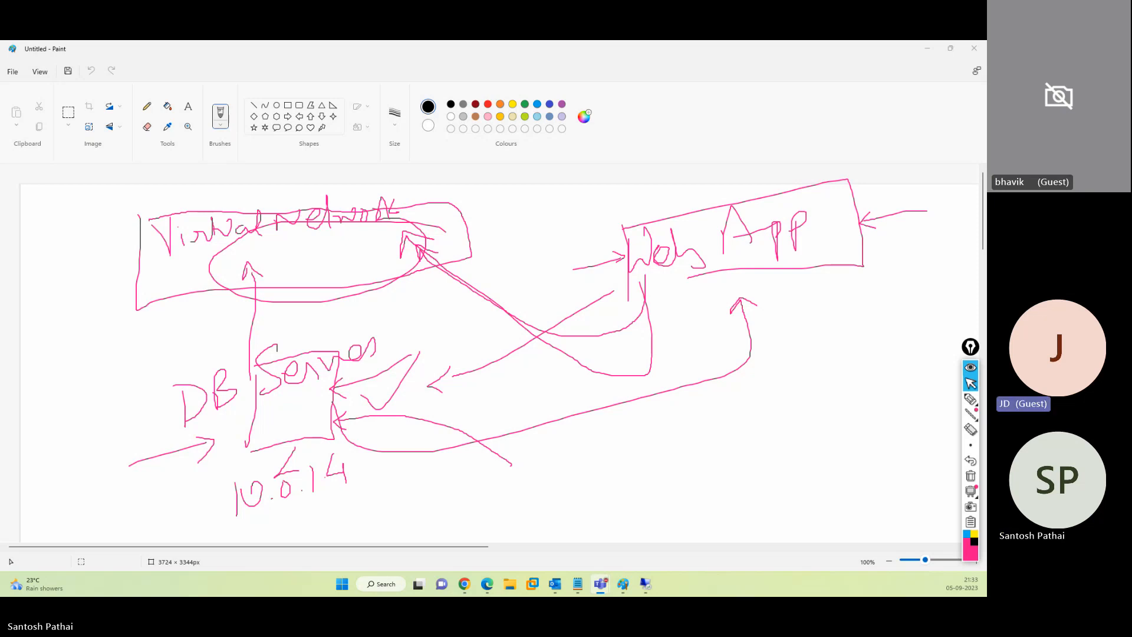
{"action": "left_click", "coordinate": [971, 399]}
{"action": "mouse_move", "coordinate": [857, 375]}
{"action": "left_mouse_down"}
{"action": "mouse_move", "coordinate": [824, 270]}
{"action": "mouse_move", "coordinate": [833, 278]}
{"action": "left_mouse_up"}
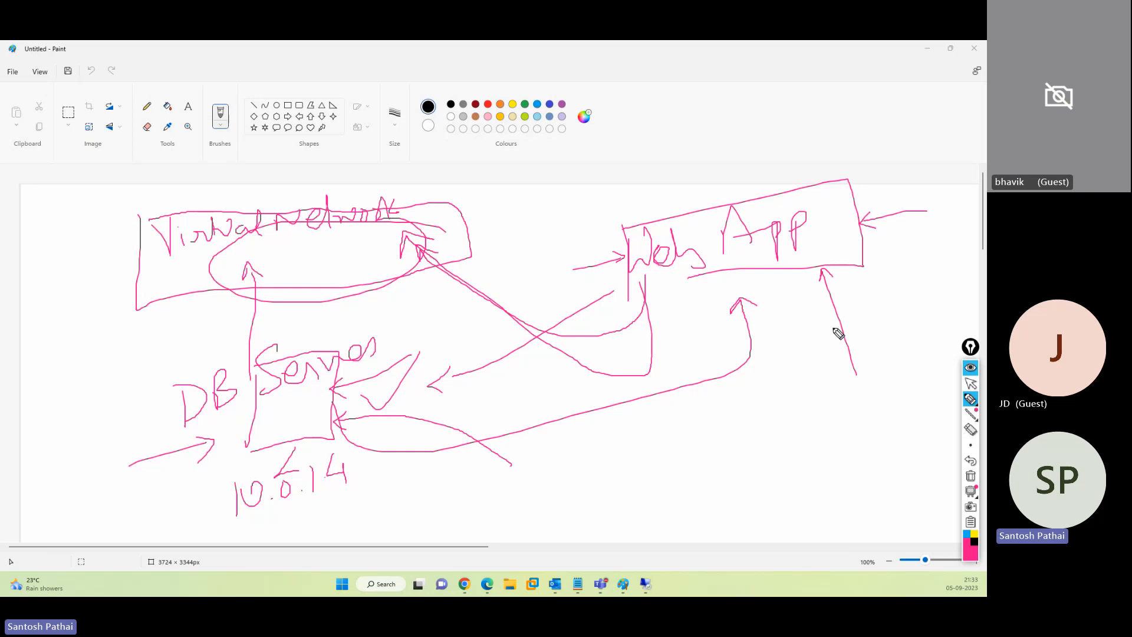
{"action": "mouse_move", "coordinate": [862, 407]}
{"action": "left_mouse_down"}
{"action": "mouse_move", "coordinate": [824, 269]}
{"action": "mouse_move", "coordinate": [903, 282]}
{"action": "left_mouse_up"}
{"action": "mouse_move", "coordinate": [898, 272]}
{"action": "left_mouse_down"}
{"action": "mouse_move", "coordinate": [922, 279]}
{"action": "mouse_move", "coordinate": [913, 292]}
{"action": "left_mouse_up"}
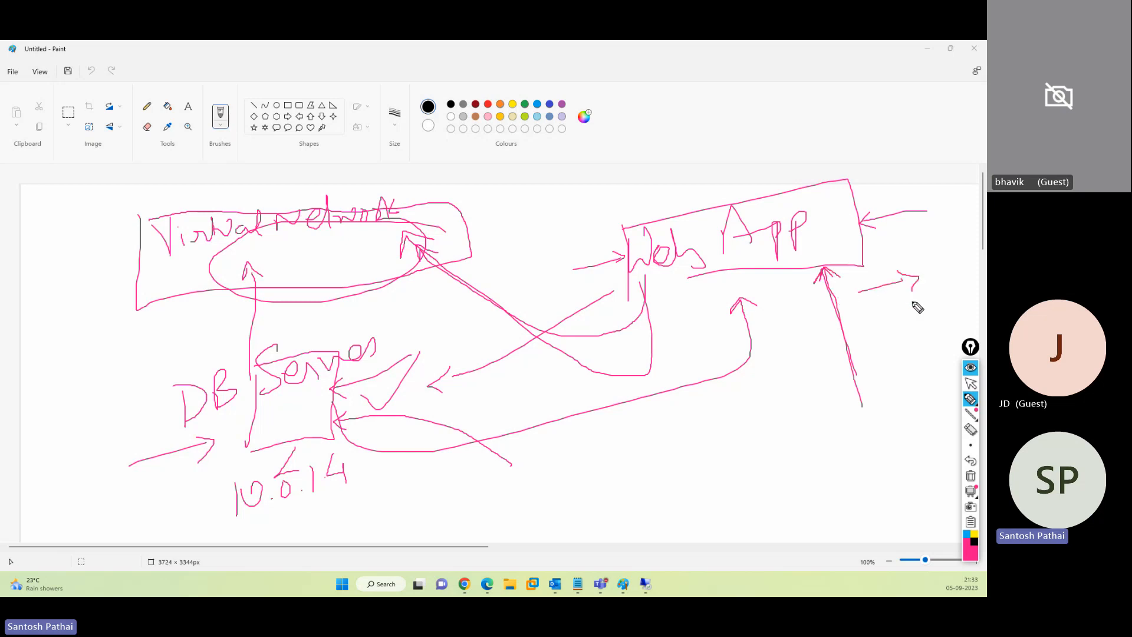
{"action": "mouse_move", "coordinate": [707, 276]}
{"action": "left_mouse_down"}
{"action": "mouse_move", "coordinate": [533, 302]}
{"action": "mouse_move", "coordinate": [475, 257]}
{"action": "mouse_move", "coordinate": [501, 269]}
{"action": "left_mouse_up"}
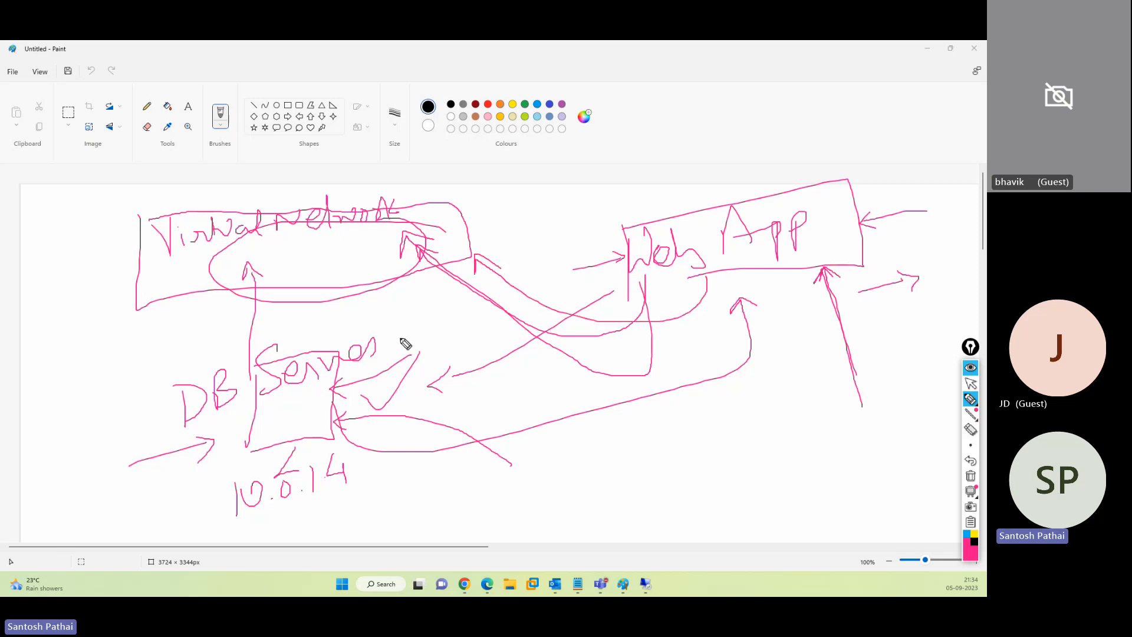
{"action": "mouse_move", "coordinate": [399, 297]}
{"action": "left_mouse_down"}
{"action": "mouse_move", "coordinate": [380, 342]}
{"action": "mouse_move", "coordinate": [397, 341]}
{"action": "left_mouse_up"}
Clear all screen annotations and minimize Paint to return to the Azure portal.
{"action": "left_click", "coordinate": [971, 477]}
{"action": "left_click", "coordinate": [971, 384]}
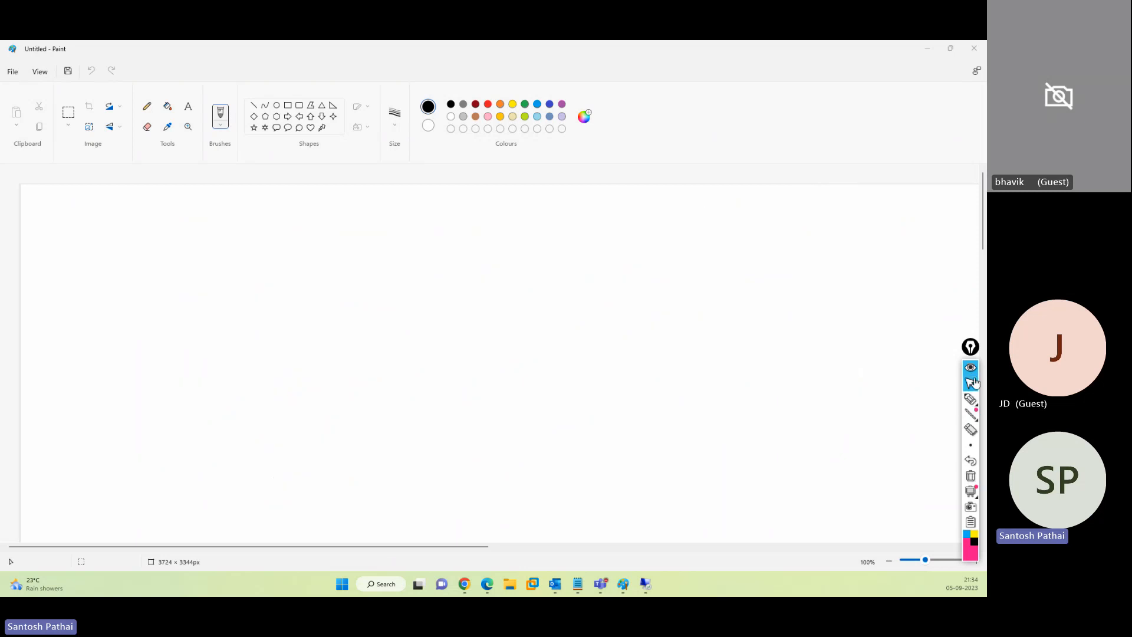
{"action": "left_click", "coordinate": [930, 49]}
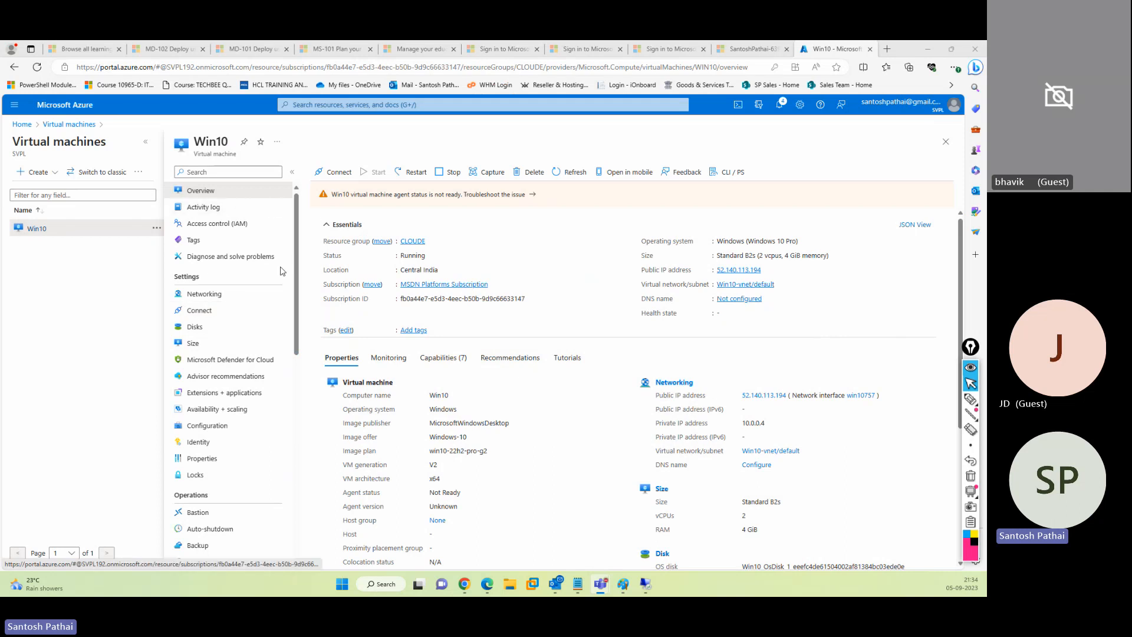
Open the webapppro App Service from the list of all Azure resources.
{"action": "left_click", "coordinate": [85, 108]}
{"action": "left_click", "coordinate": [342, 183]}
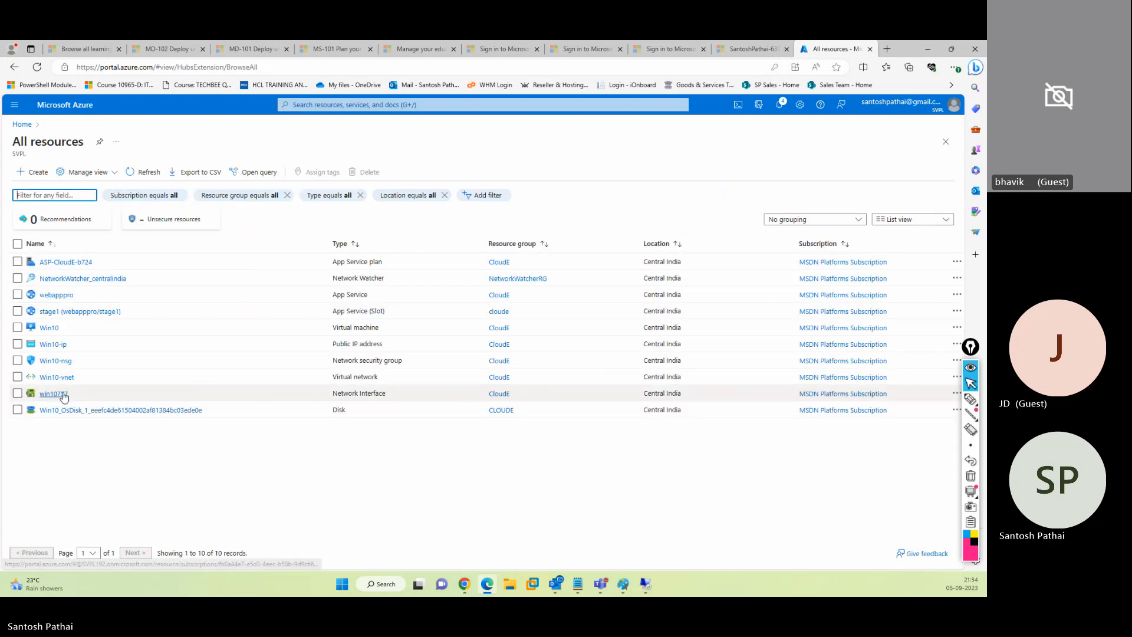
{"action": "left_click", "coordinate": [53, 295]}
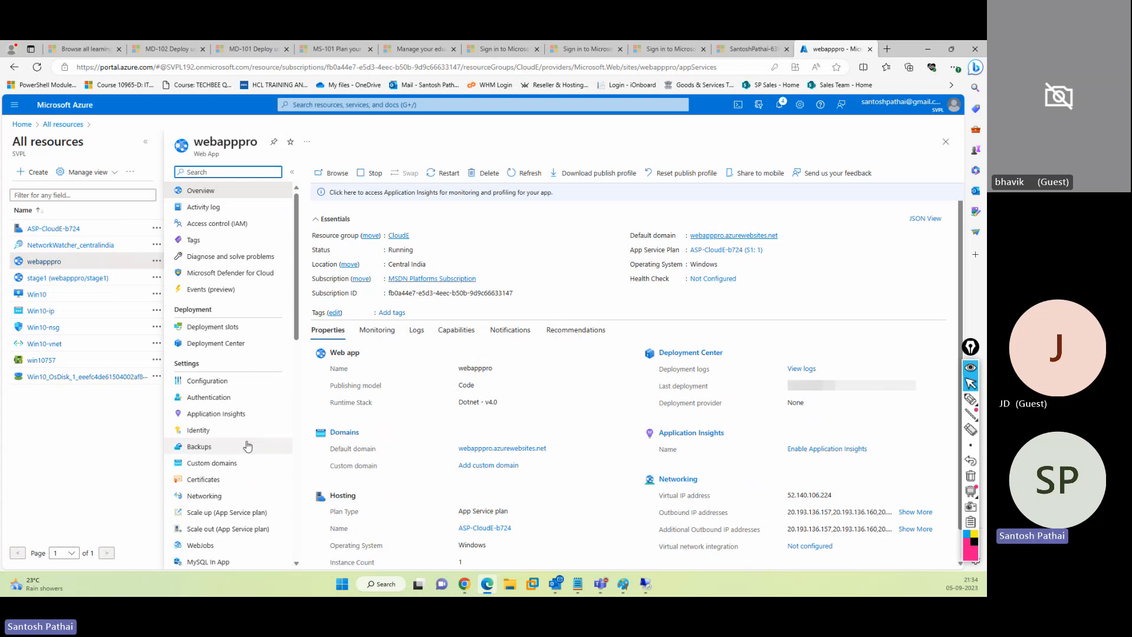
Try selecting the Standard S2 pricing plan for webapppro, reselect Standard S1, and leave the scale-up settings without applying a change.
{"action": "left_click", "coordinate": [223, 512]}
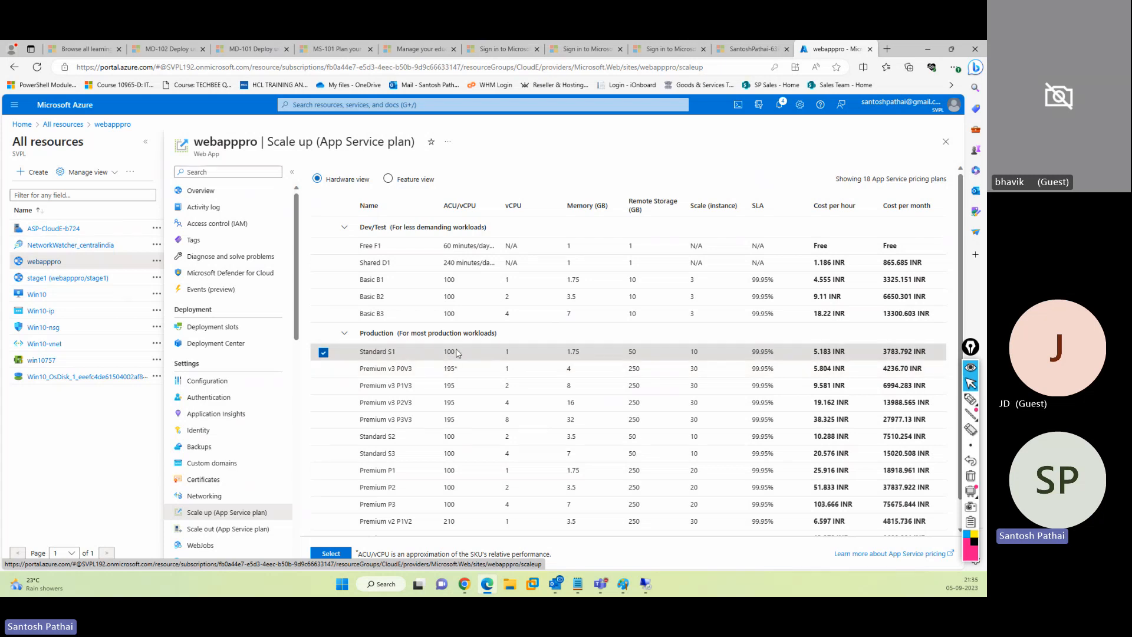
{"action": "left_click", "coordinate": [323, 354]}
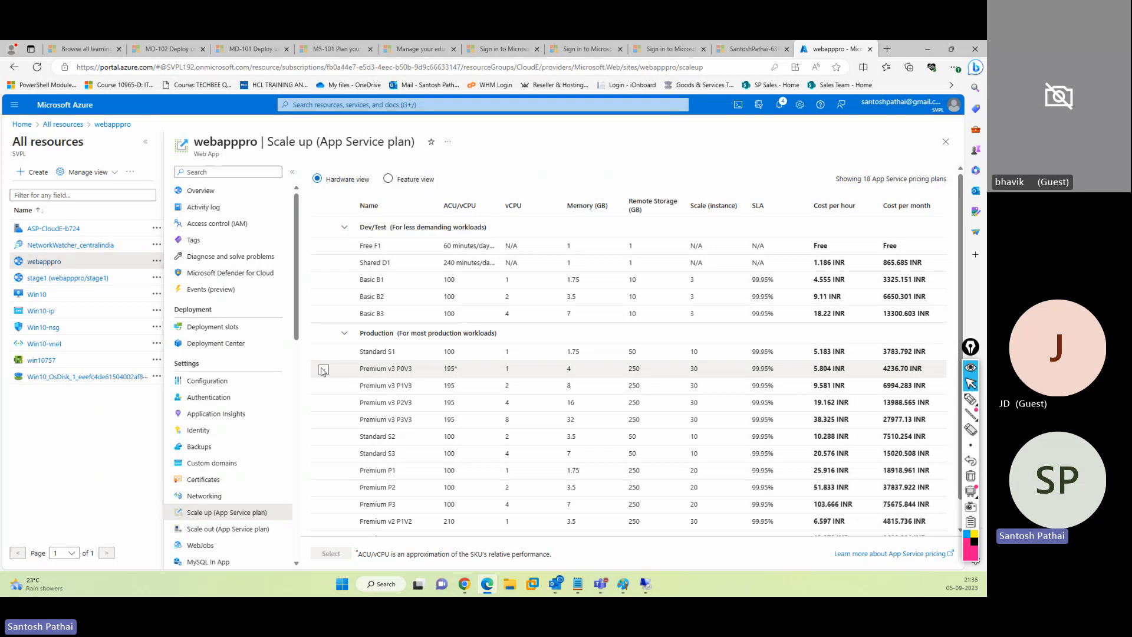
{"action": "left_click", "coordinate": [324, 352]}
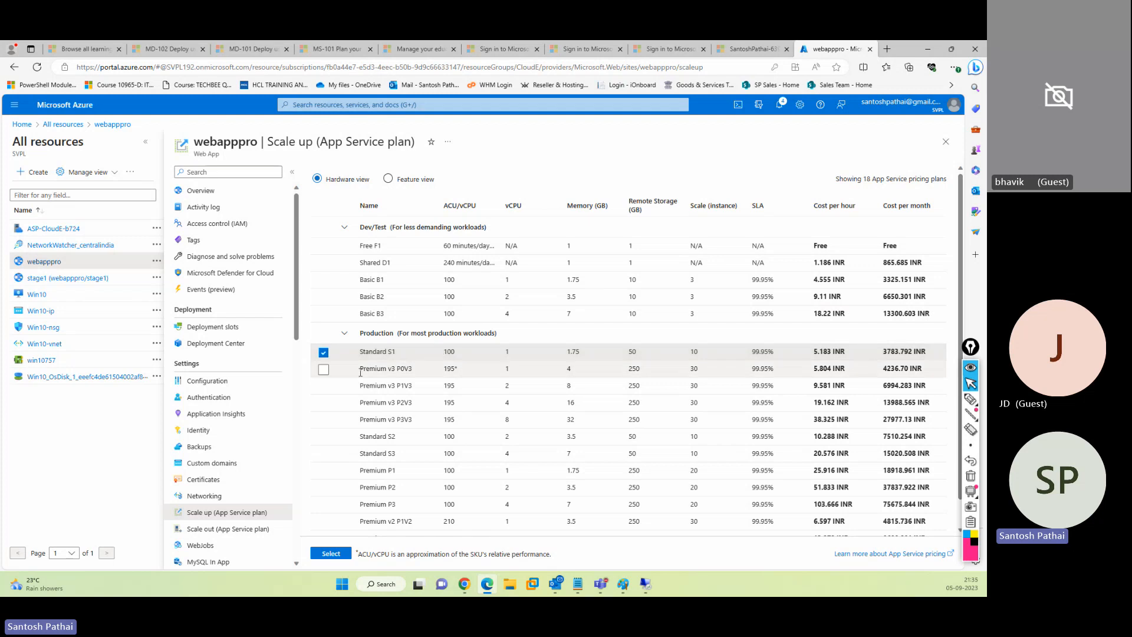
{"action": "left_click", "coordinate": [323, 352]}
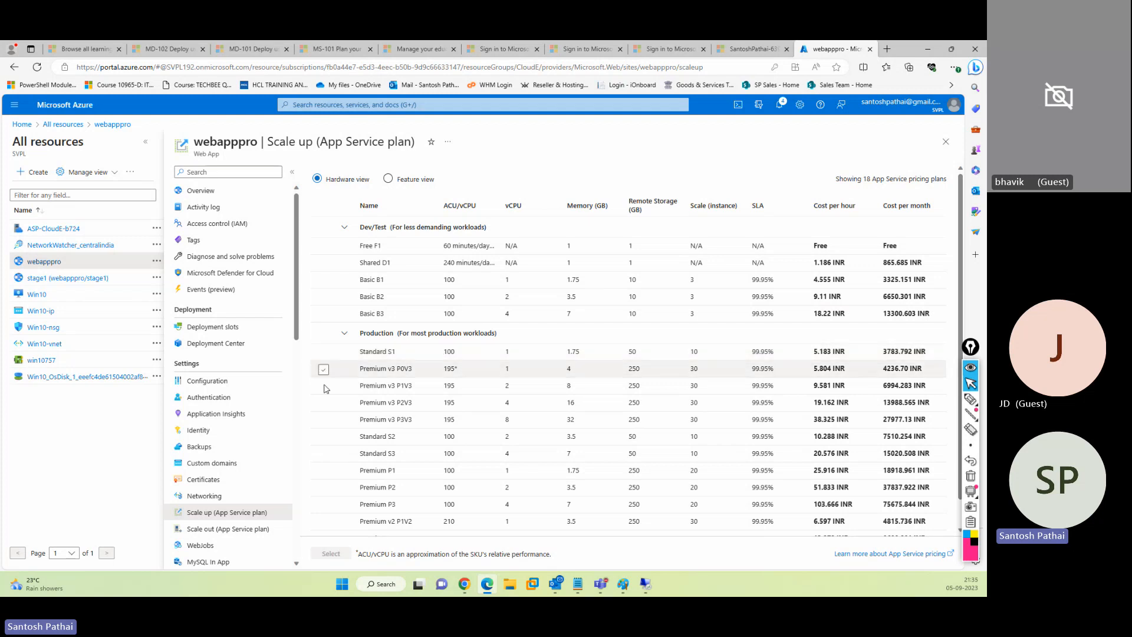
{"action": "left_click", "coordinate": [323, 437]}
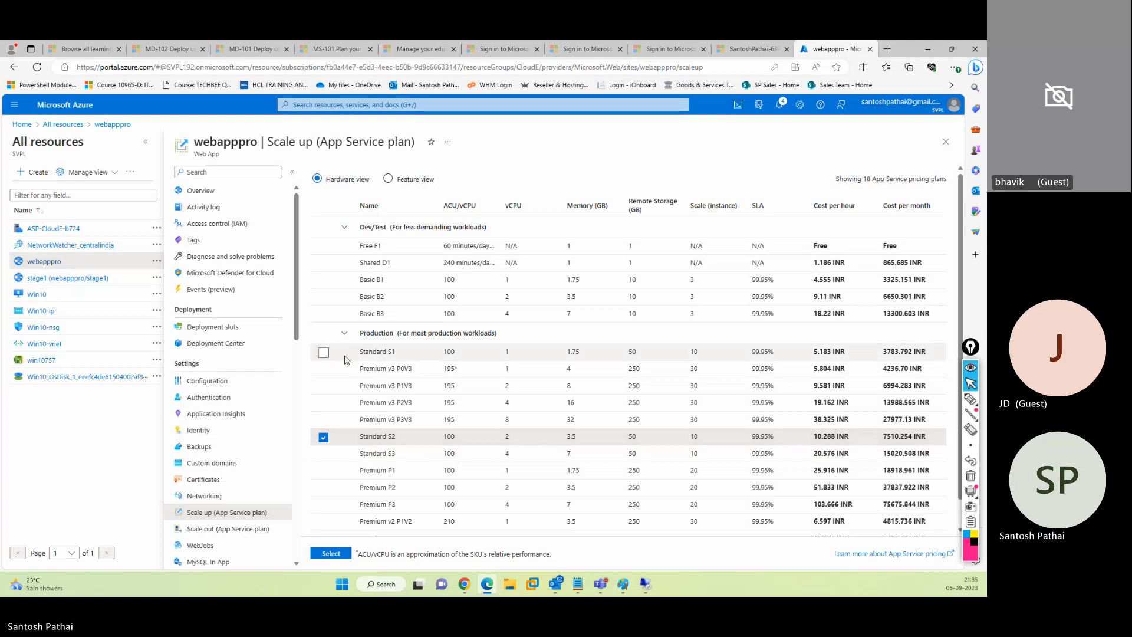
{"action": "left_click", "coordinate": [439, 352]}
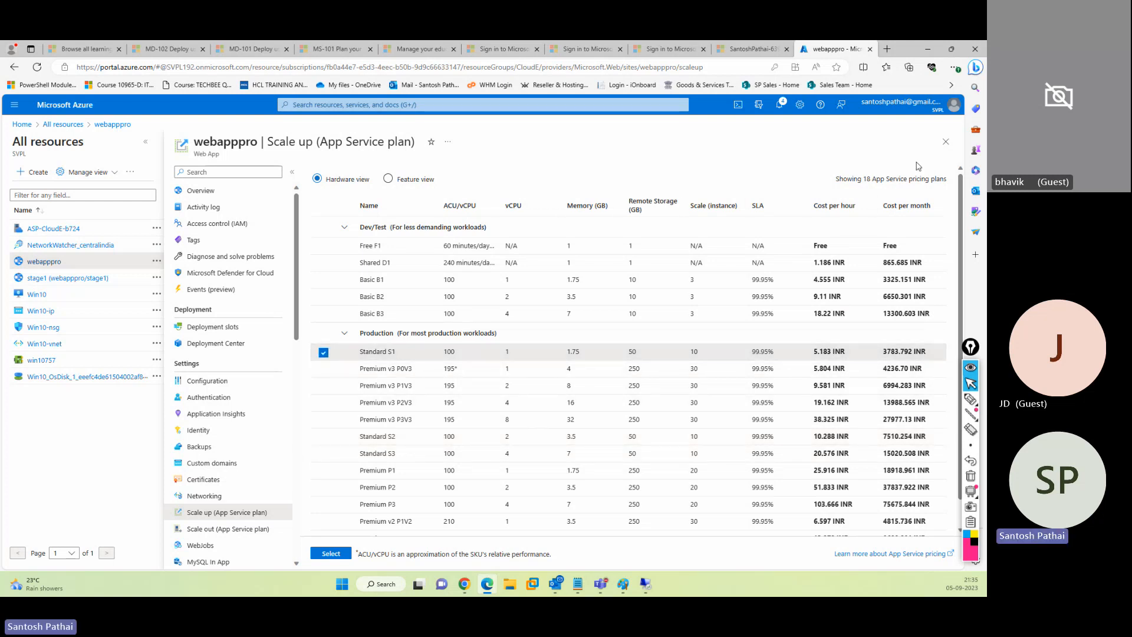
{"action": "left_click", "coordinate": [946, 141]}
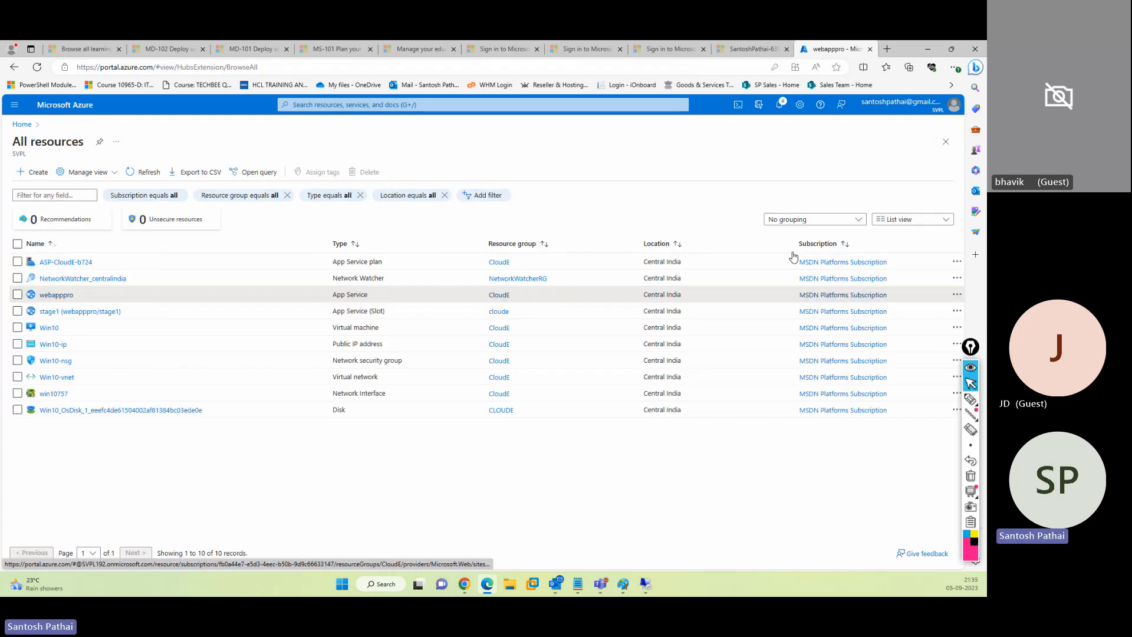
Try a manual scale-out of webapppro to 10 instances and discard the change.
{"action": "left_click", "coordinate": [59, 294]}
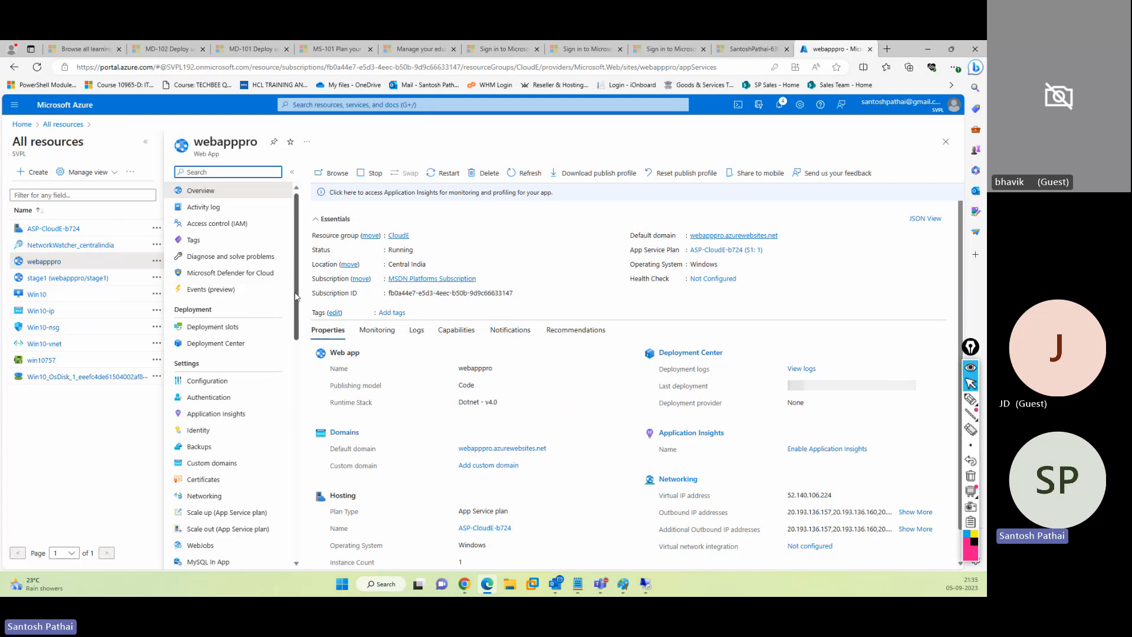
{"action": "scroll", "coordinate": [283, 295], "scroll_direction": "down", "scroll_amount": 2}
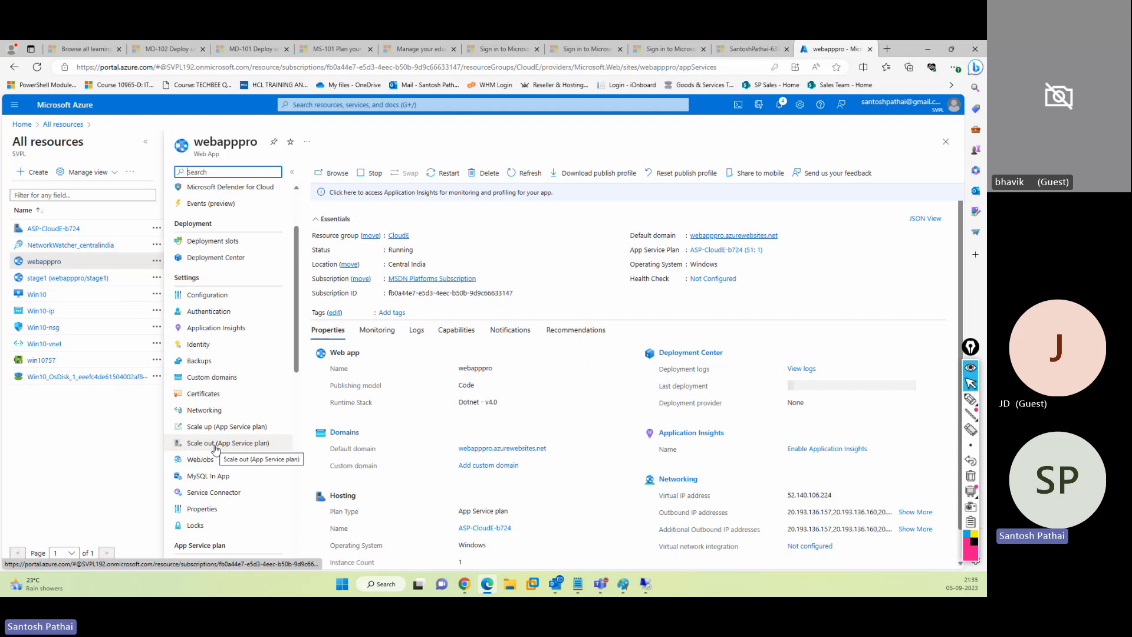
{"action": "left_click", "coordinate": [227, 445]}
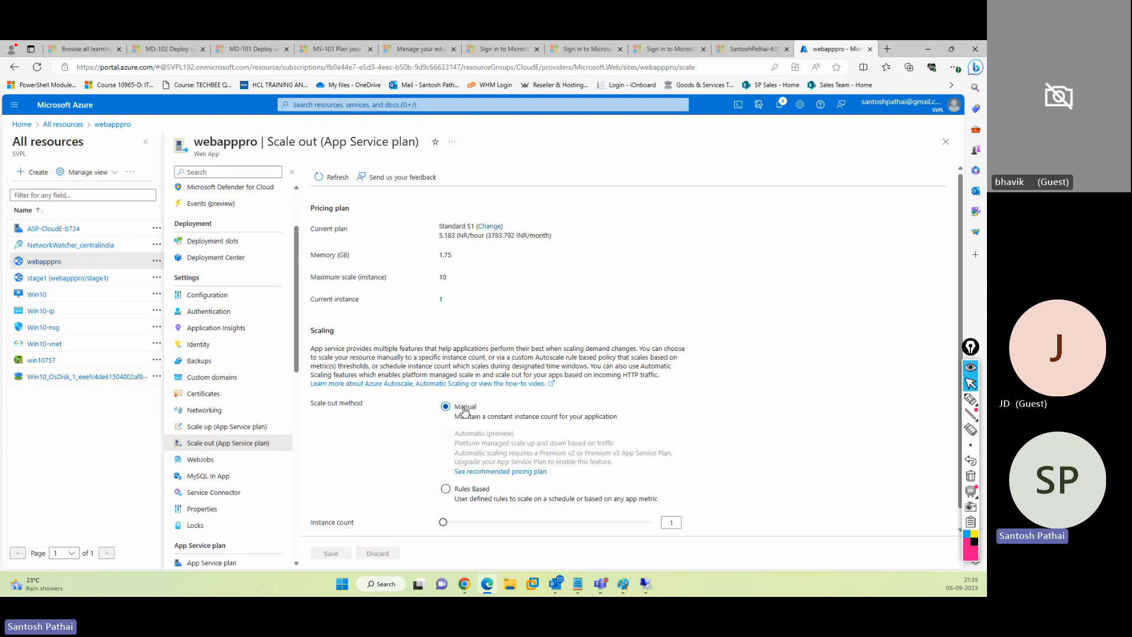
{"action": "scroll", "coordinate": [624, 365], "scroll_direction": "down", "scroll_amount": 1}
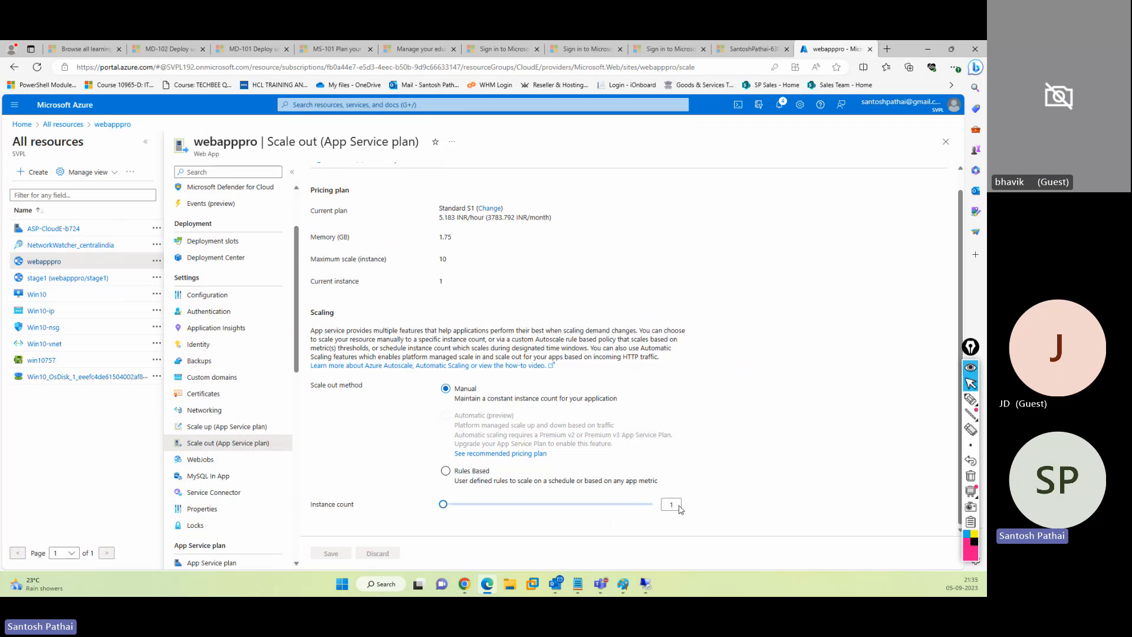
{"action": "left_click_drag", "start_coordinate": [444, 505], "coordinate": [656, 505]}
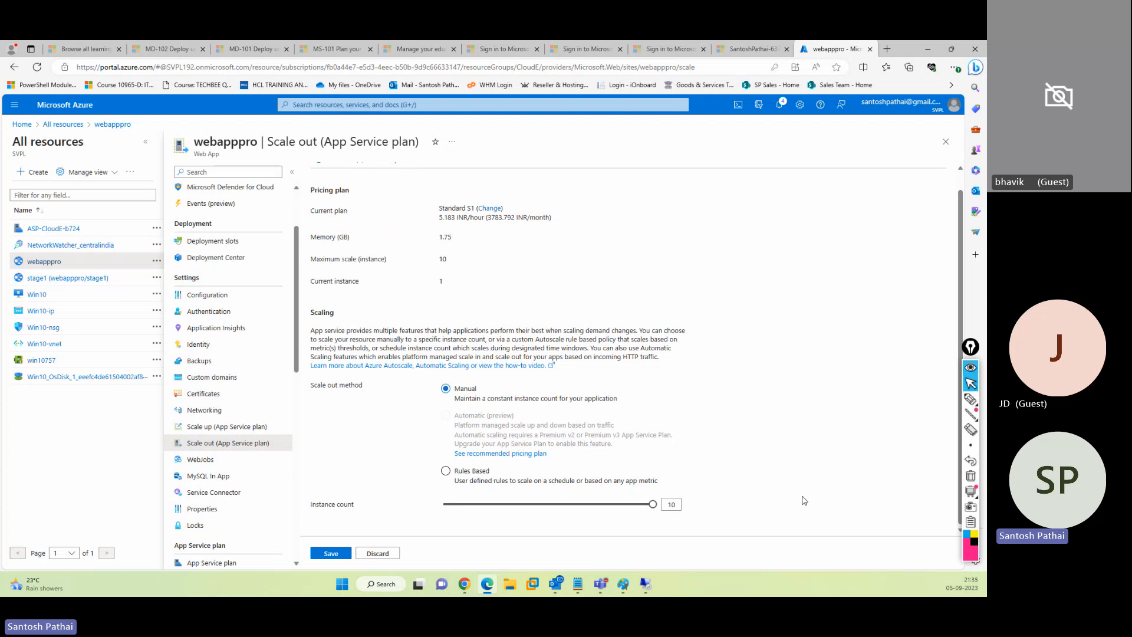
{"action": "scroll", "coordinate": [476, 249], "scroll_direction": "up", "scroll_amount": 1}
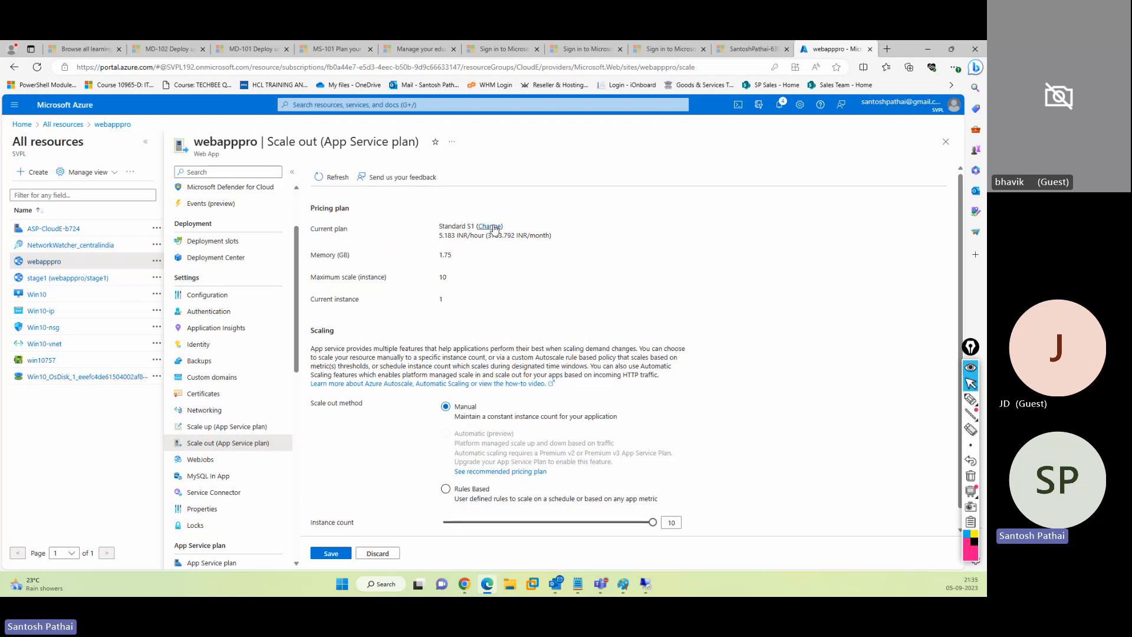
{"action": "left_click", "coordinate": [378, 554]}
Scale up webapppro's App Service plan to Premium v3 P1V3 and confirm the upgrade.
{"action": "left_click", "coordinate": [223, 426]}
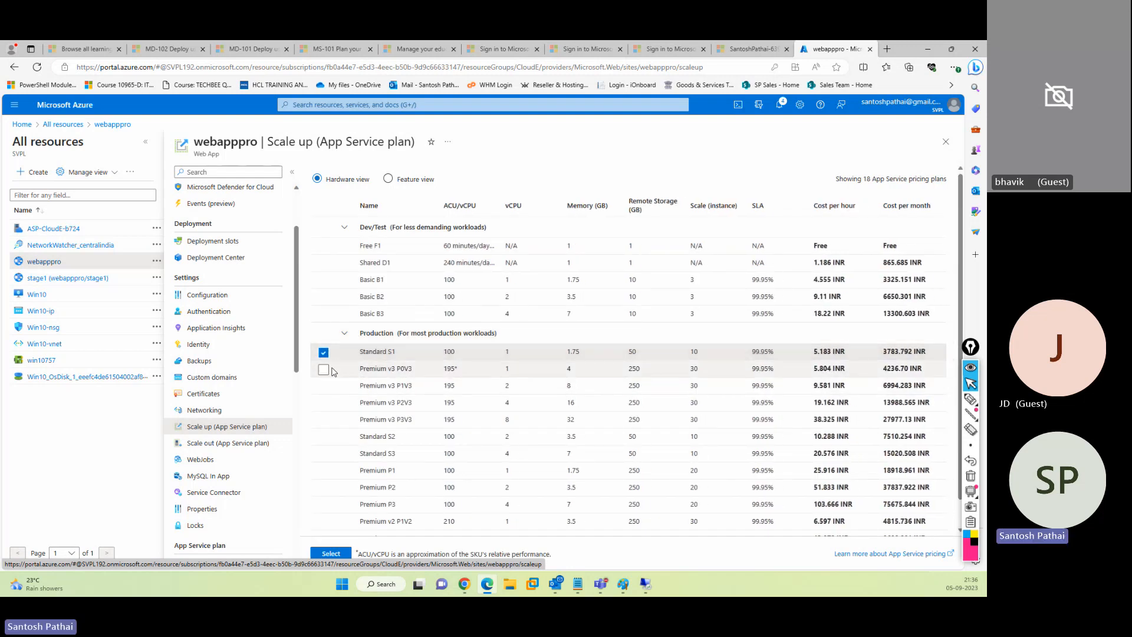
{"action": "left_click", "coordinate": [324, 386]}
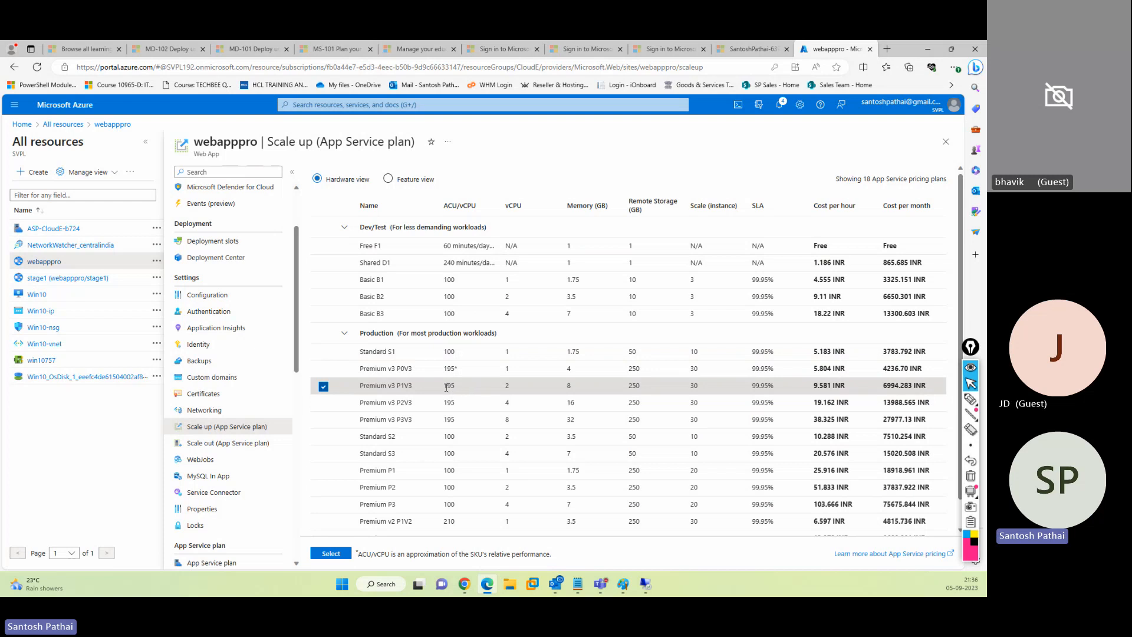
{"action": "left_click", "coordinate": [333, 553]}
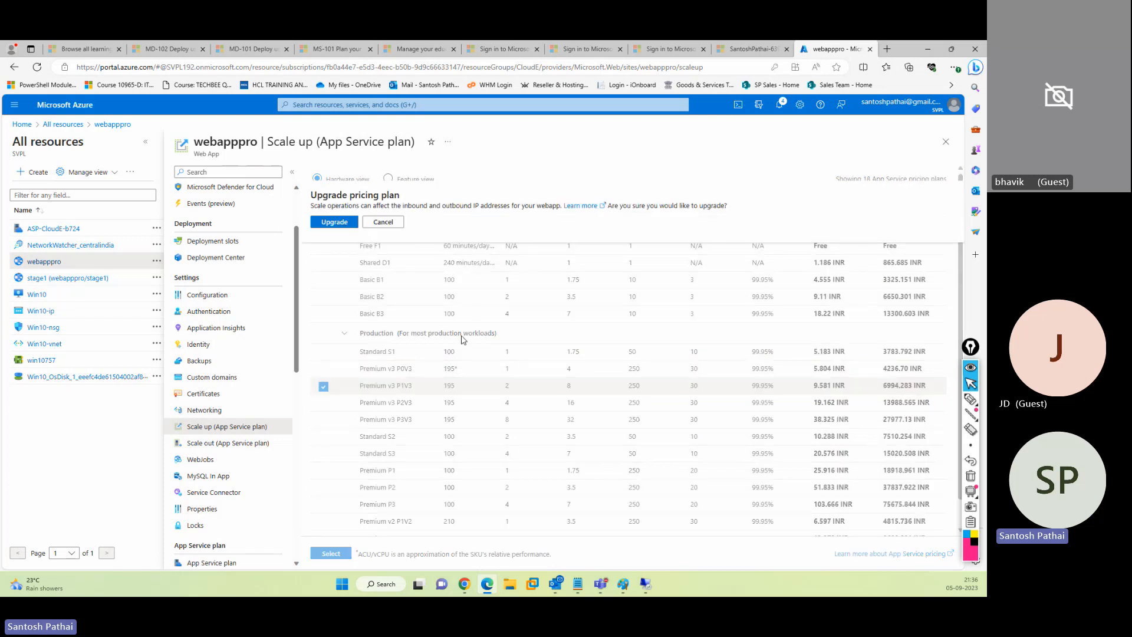
{"action": "left_click", "coordinate": [337, 225]}
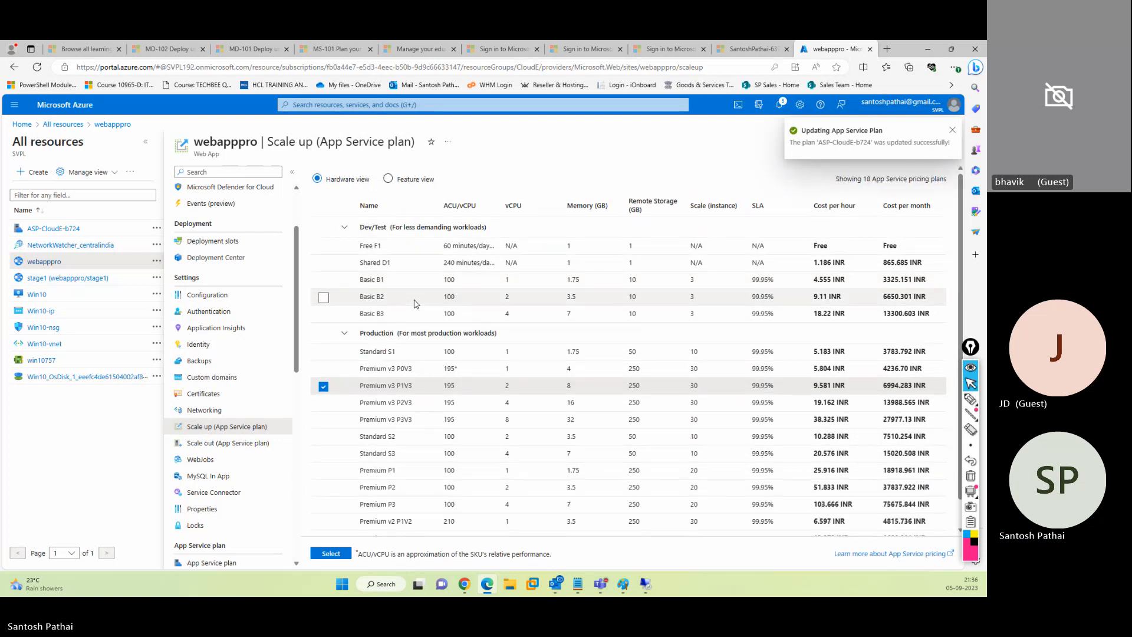
Check webapppro's maximum scale in the scale-out settings and try a manual instance count of 30 without saving it.
{"action": "left_click", "coordinate": [235, 448]}
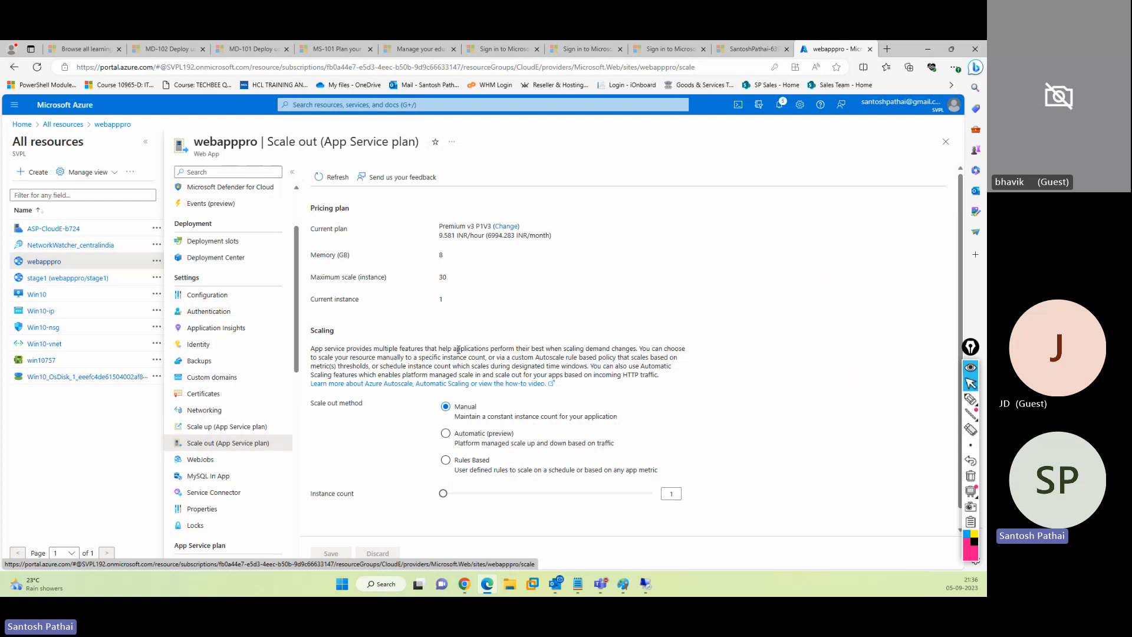
{"action": "double_click", "coordinate": [443, 277]}
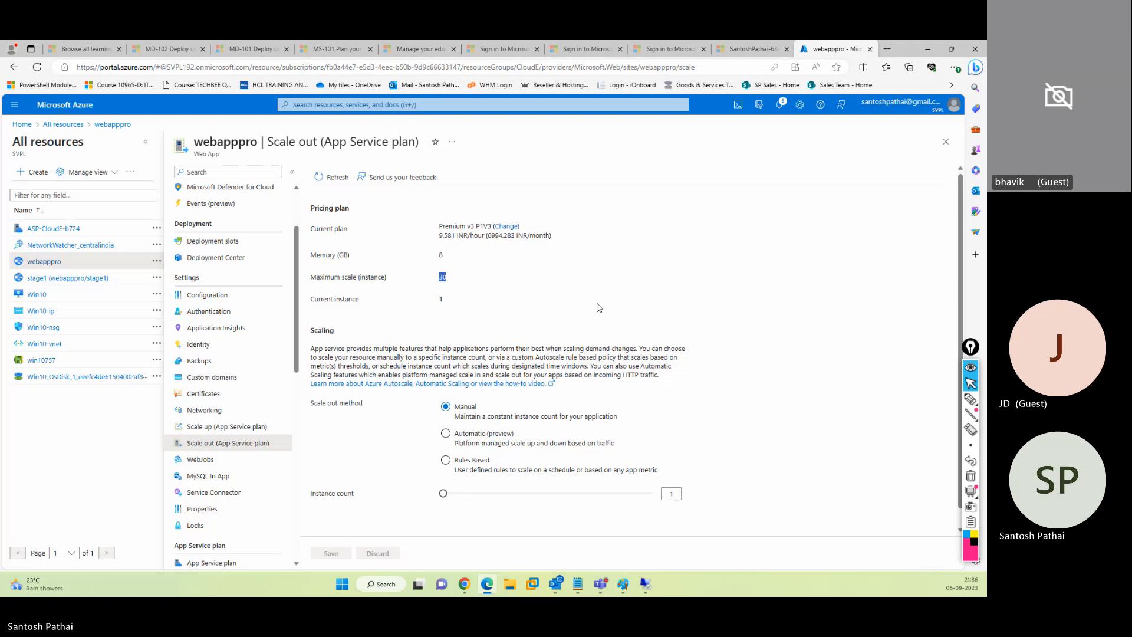
{"action": "left_click", "coordinate": [476, 278]}
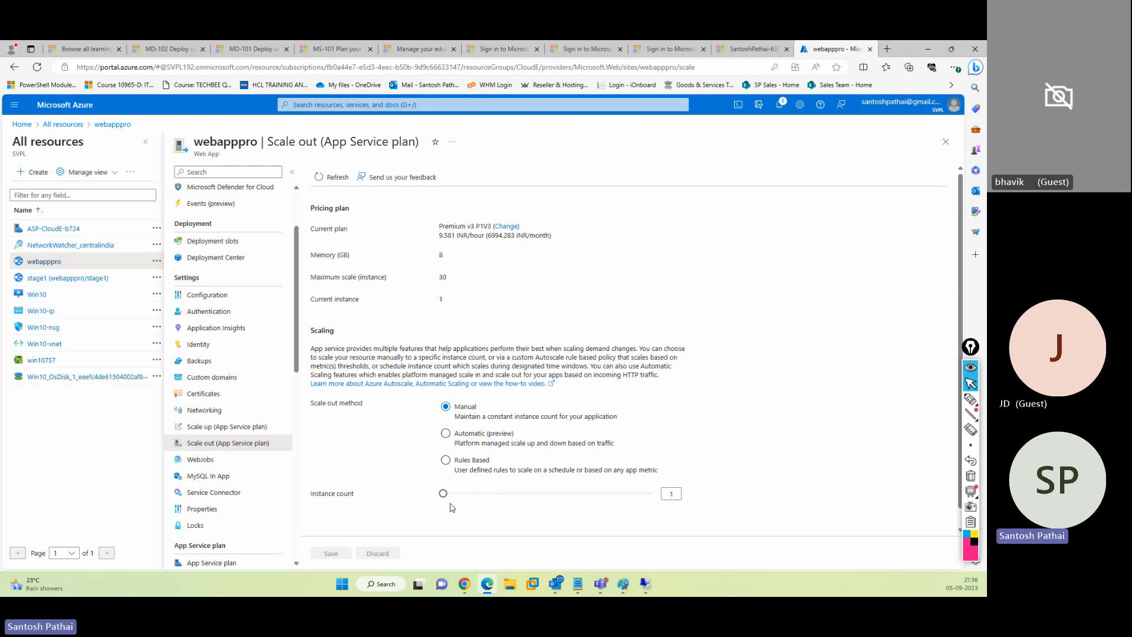
{"action": "left_click_drag", "start_coordinate": [443, 497], "coordinate": [675, 504]}
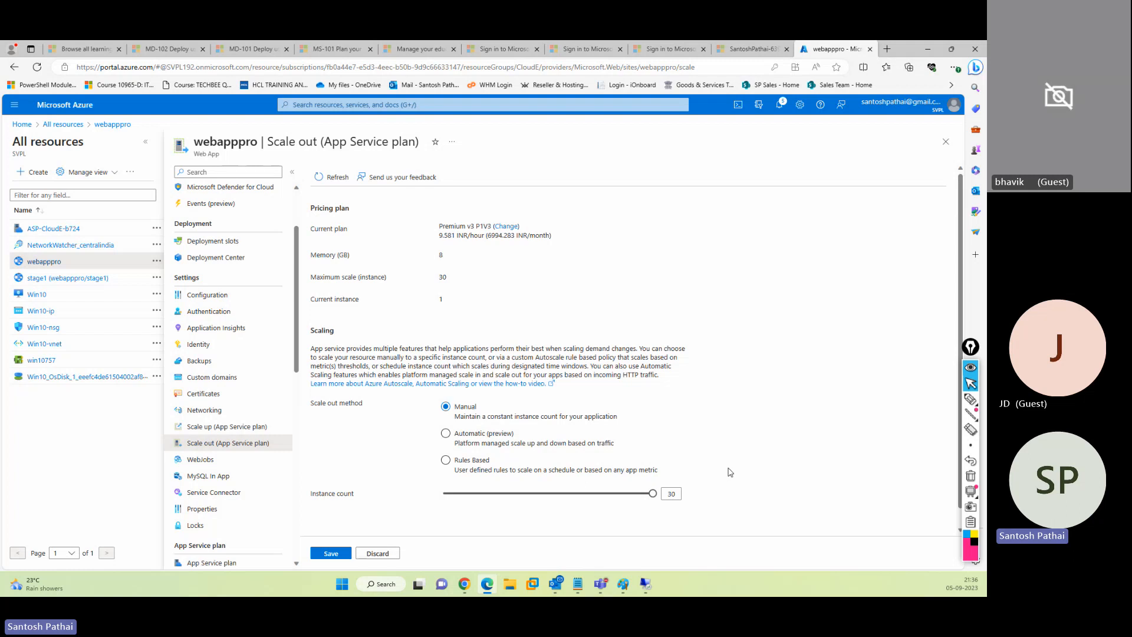
Scale webapppro's App Service plan back down to Standard S1 and confirm the change.
{"action": "left_click", "coordinate": [250, 429]}
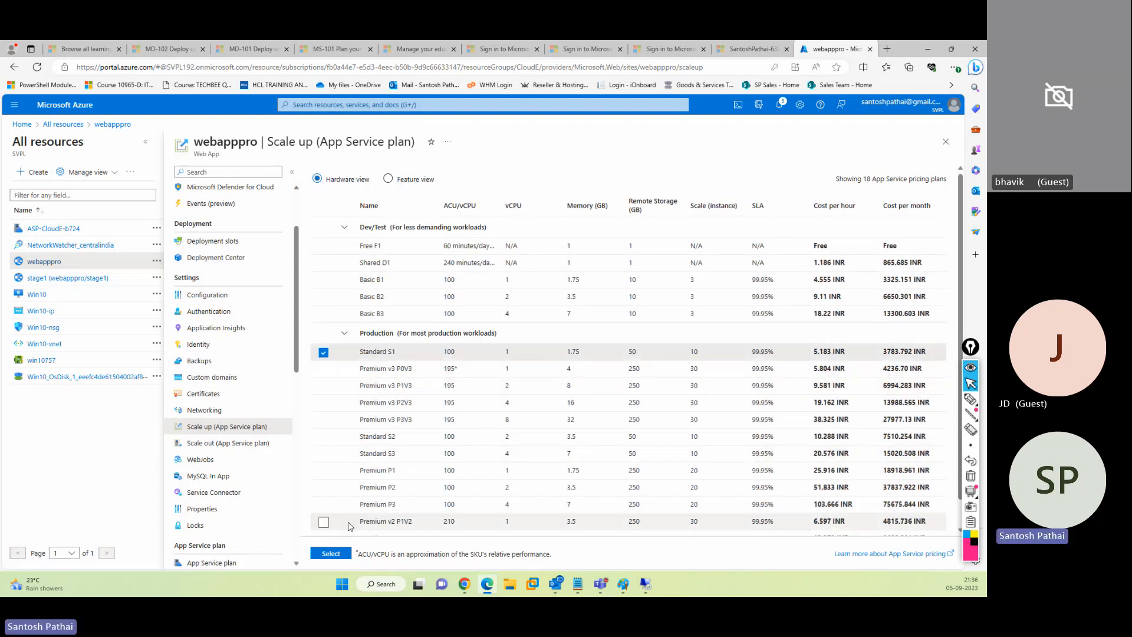
{"action": "left_click", "coordinate": [341, 554]}
{"action": "left_click", "coordinate": [353, 238]}
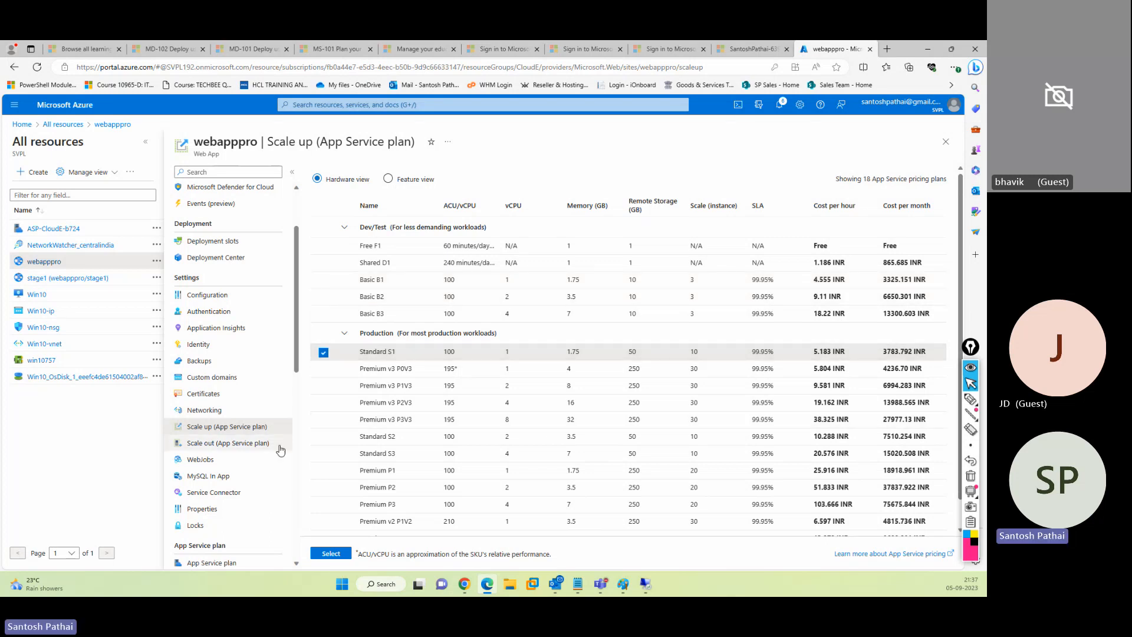
Try the Rules Based scale-out method for webapppro and switch back to Manual without saving.
{"action": "left_click", "coordinate": [216, 445]}
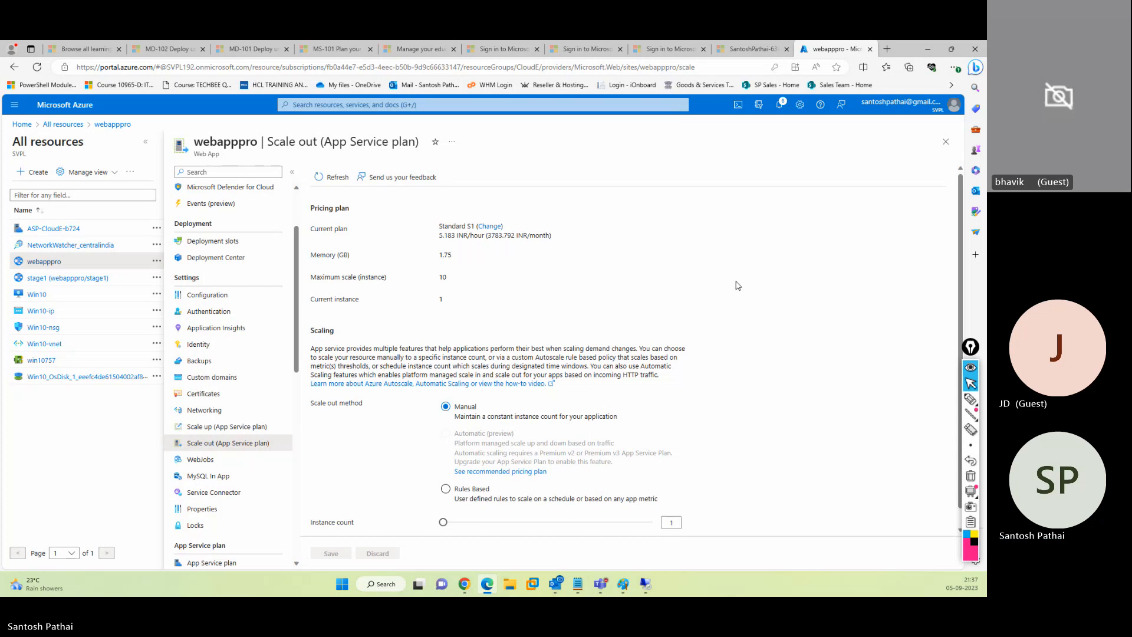
{"action": "scroll", "coordinate": [736, 282], "scroll_direction": "down", "scroll_amount": 1}
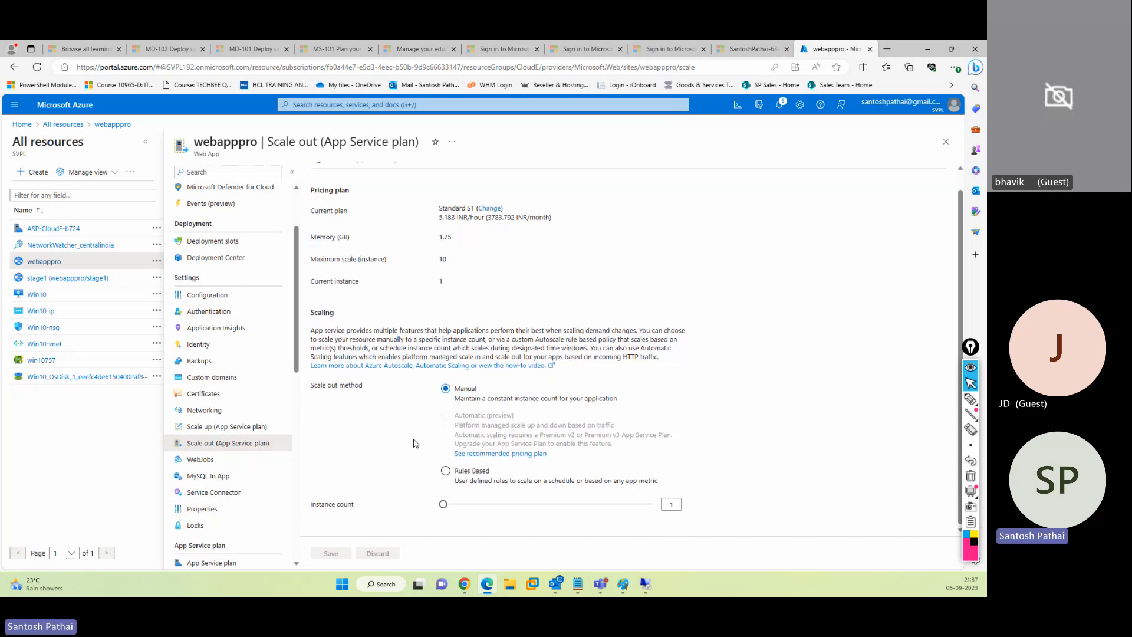
{"action": "left_click", "coordinate": [445, 470]}
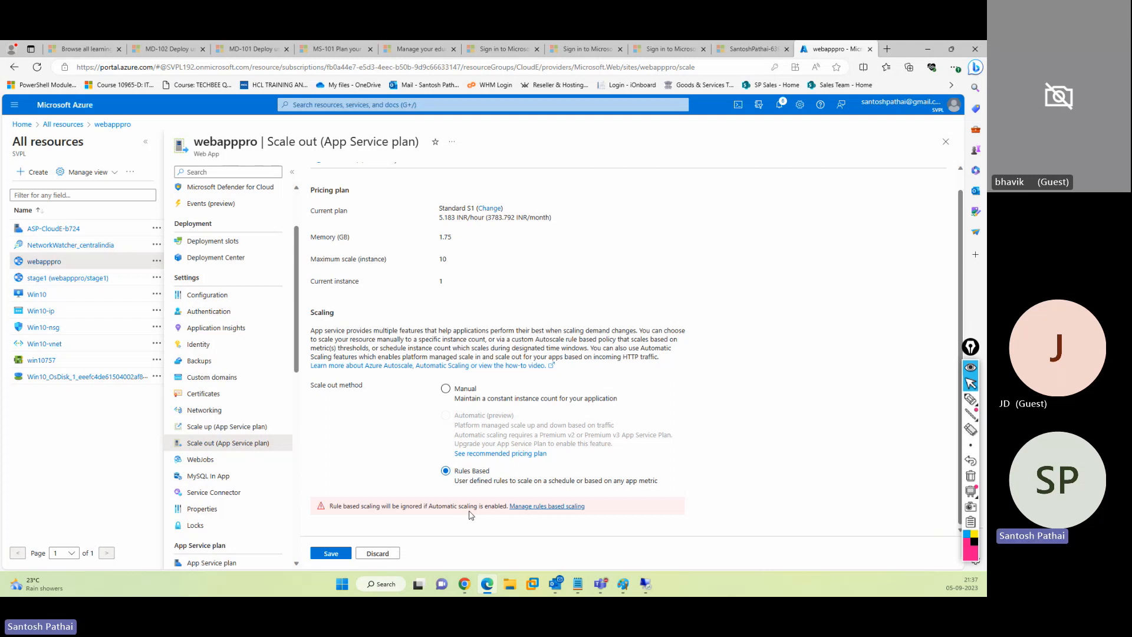
{"action": "left_click", "coordinate": [446, 390]}
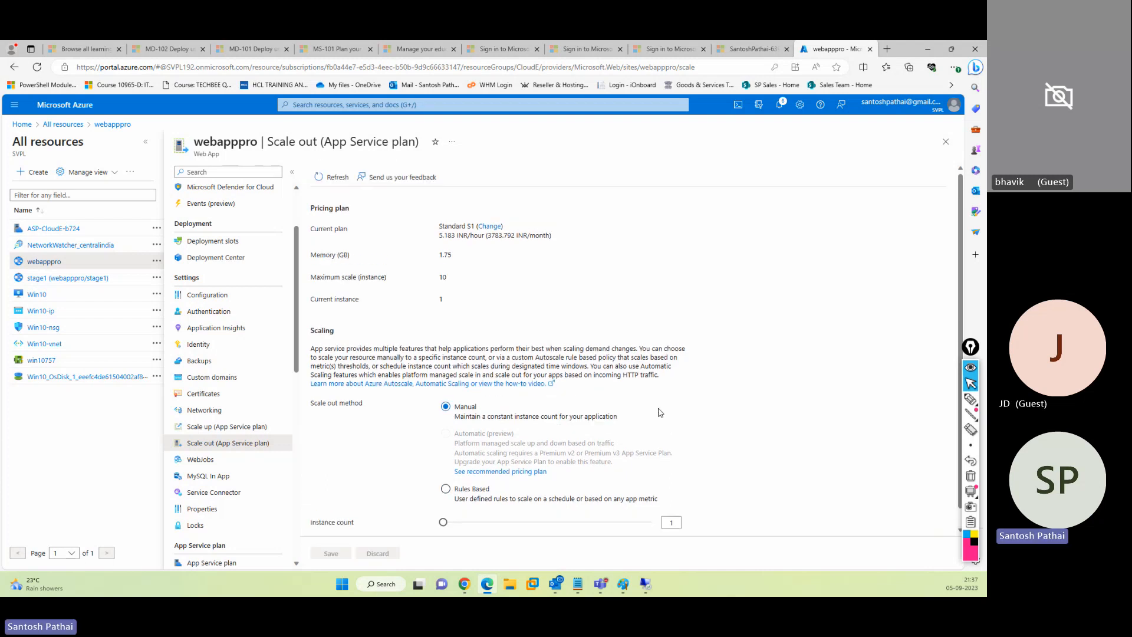
{"action": "scroll", "coordinate": [660, 412], "scroll_direction": "down", "scroll_amount": 1}
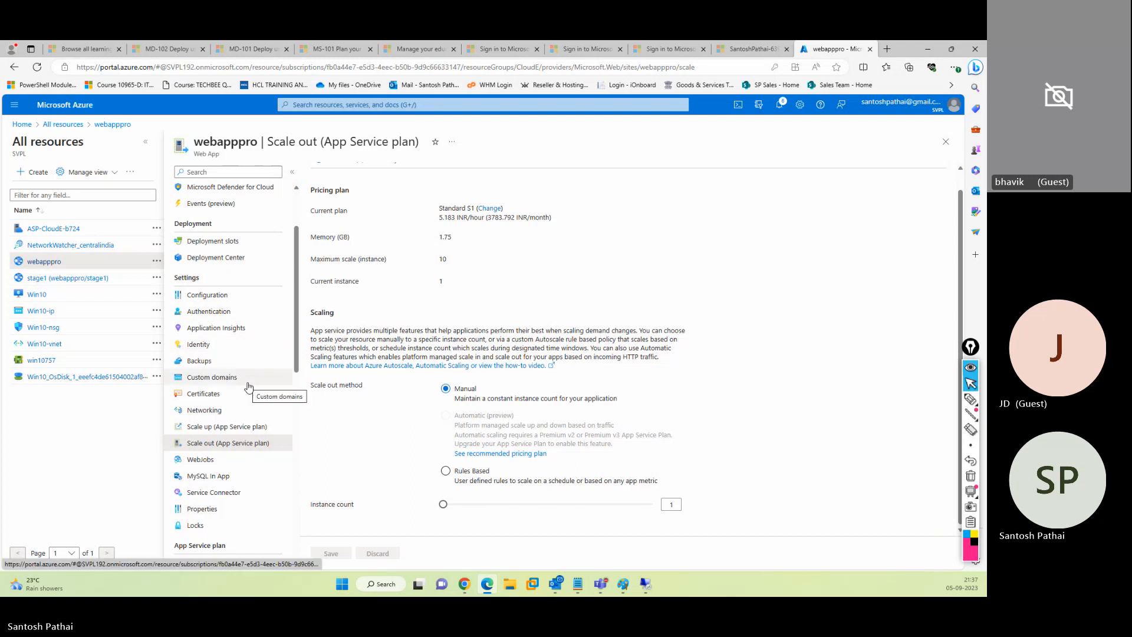
Leave webapppro and start creating a new Web App named webappsp12 in the NewRG1 resource group.
{"action": "left_click", "coordinate": [945, 142]}
{"action": "left_click", "coordinate": [35, 172]}
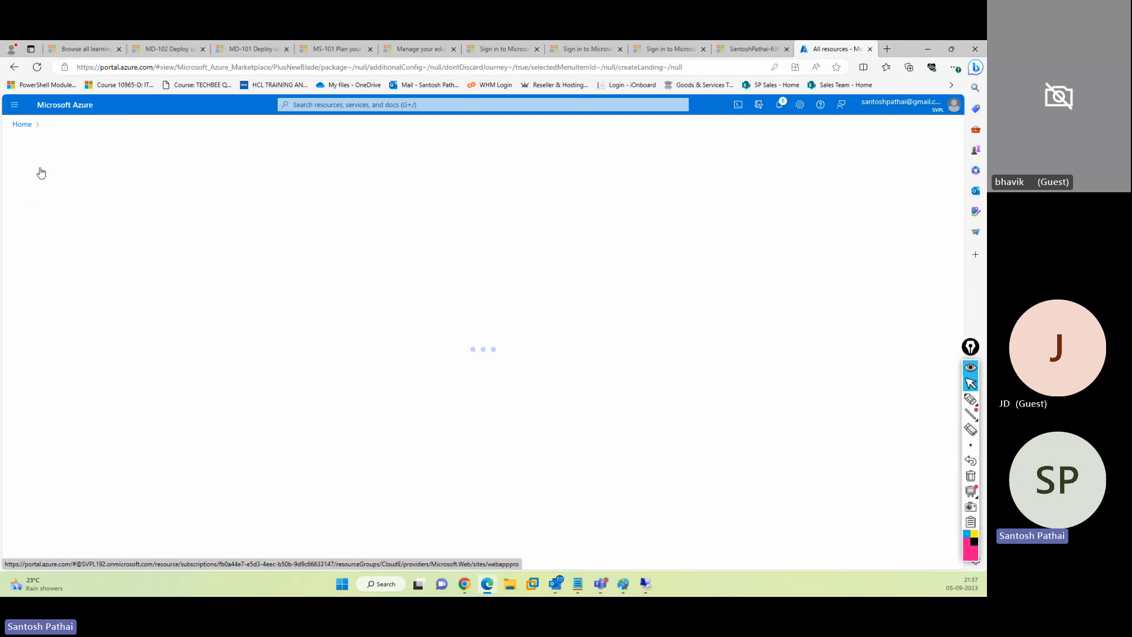
{"action": "left_click", "coordinate": [296, 284]}
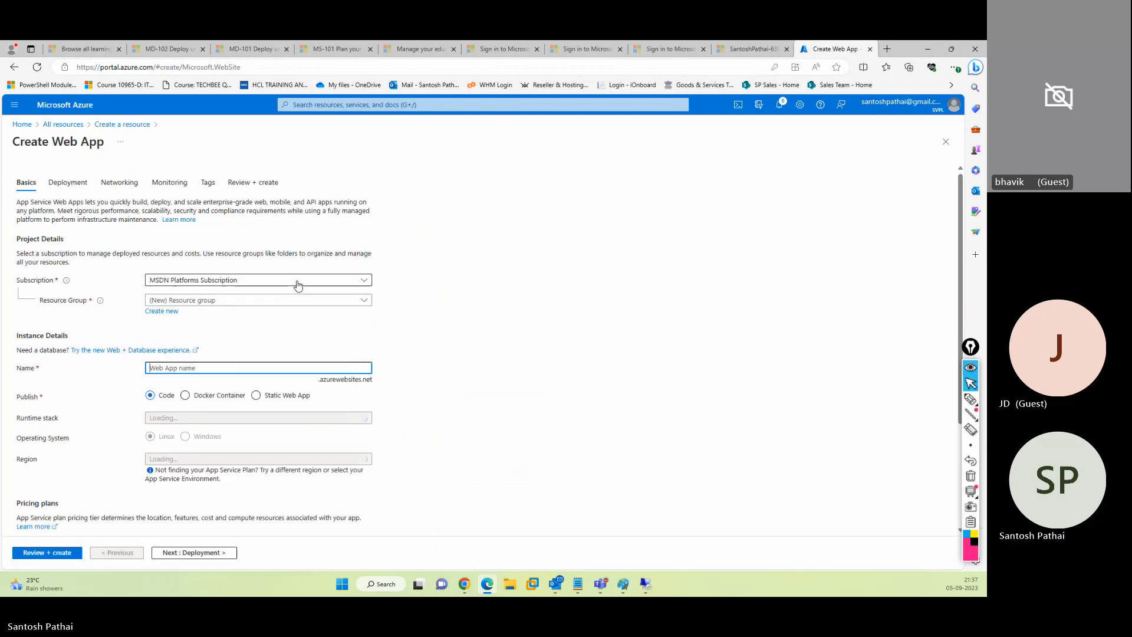
{"action": "left_click", "coordinate": [215, 301]}
{"action": "left_click", "coordinate": [177, 384]}
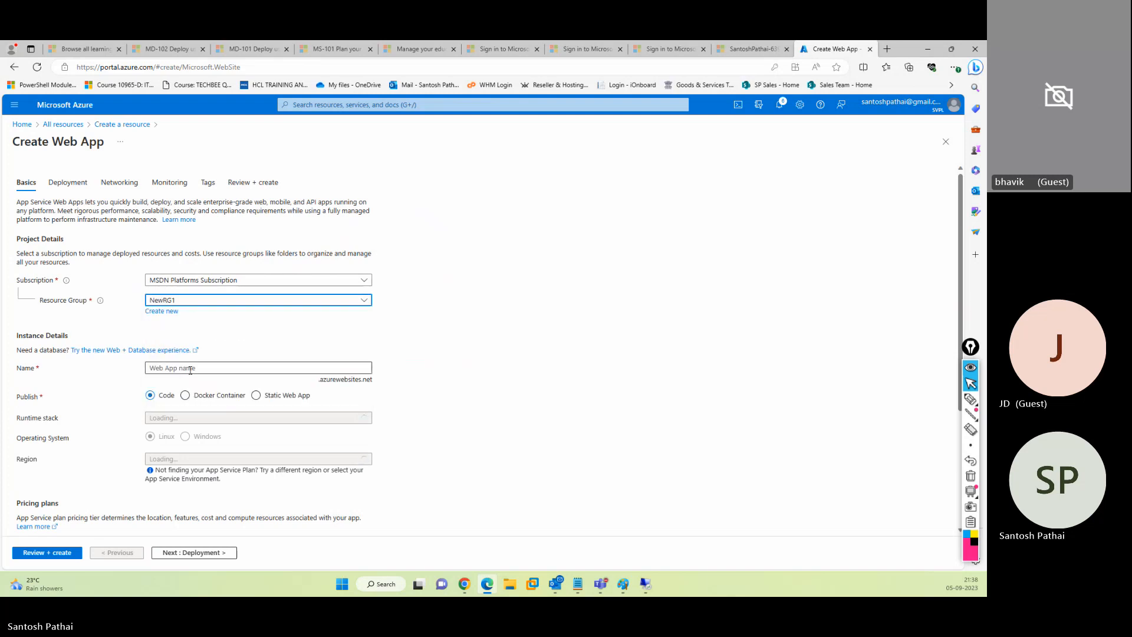
{"action": "left_click", "coordinate": [190, 369]}
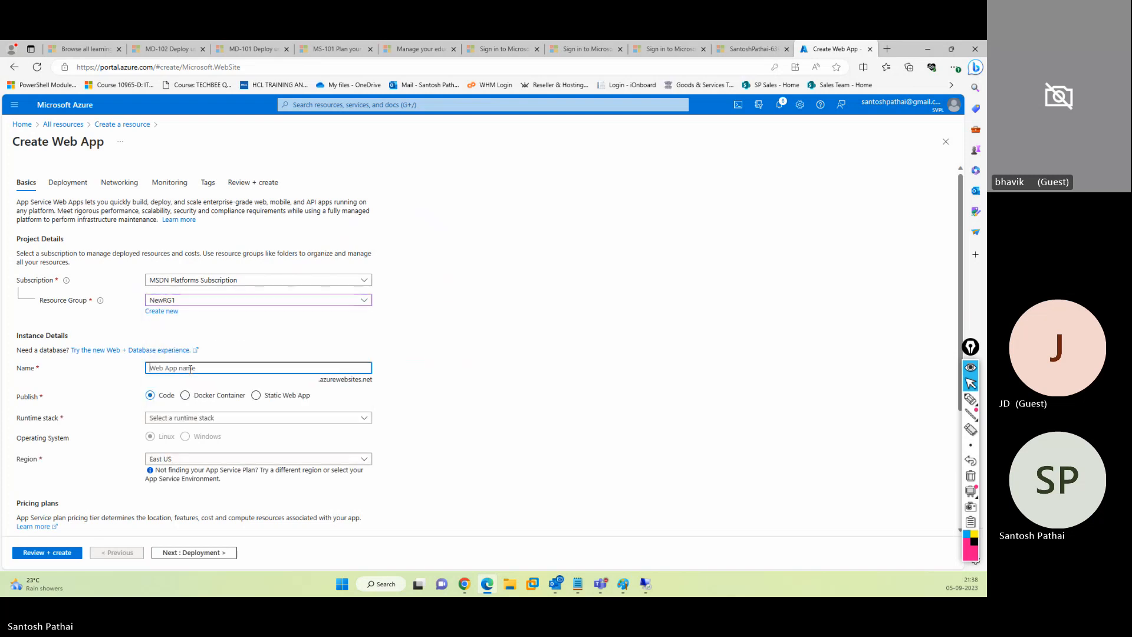
{"action": "type", "text": "webapp001"}
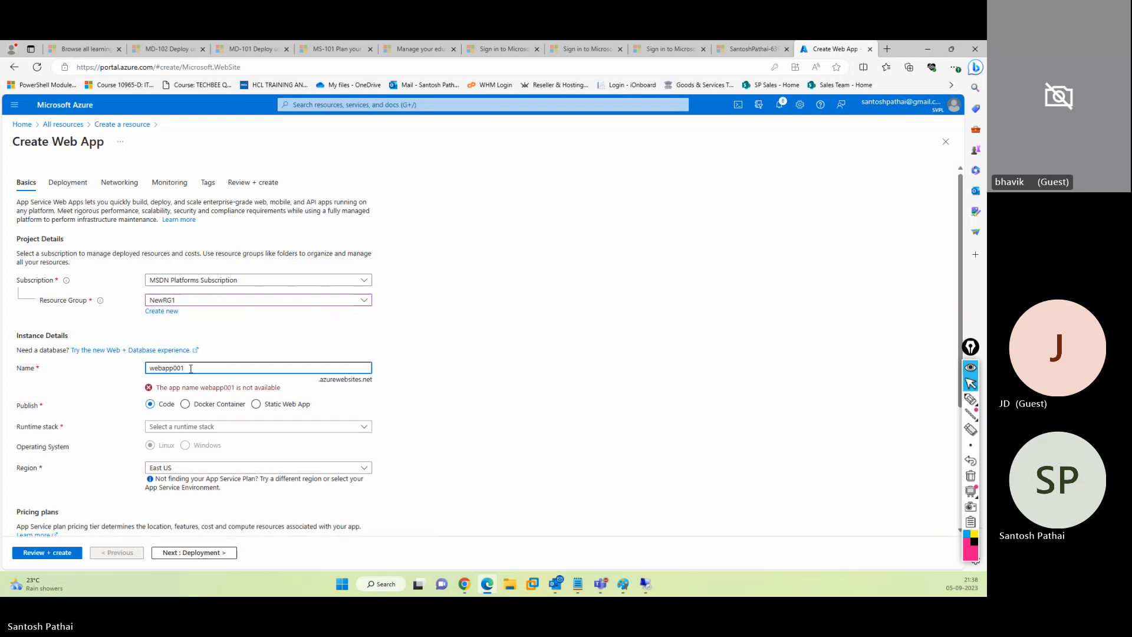
{"action": "key", "text": "BackSpace"}
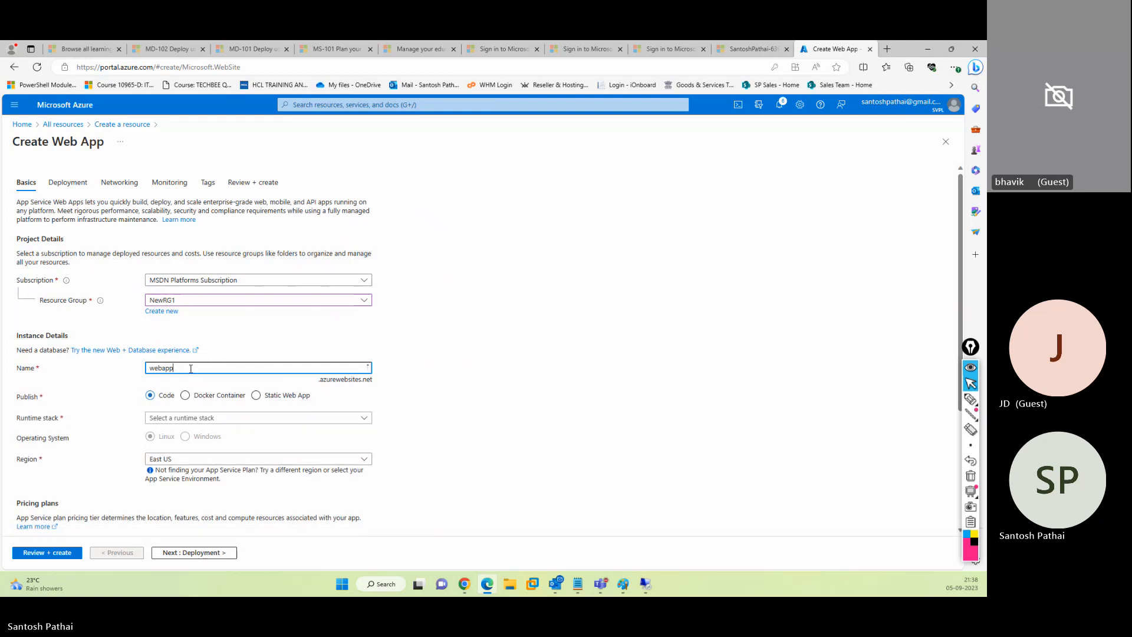
{"action": "type", "text": "sp12"}
Set the web app's runtime stack to .NET 6 (LTS) and its region to Central India.
{"action": "scroll", "coordinate": [319, 335], "scroll_direction": "down", "scroll_amount": 3}
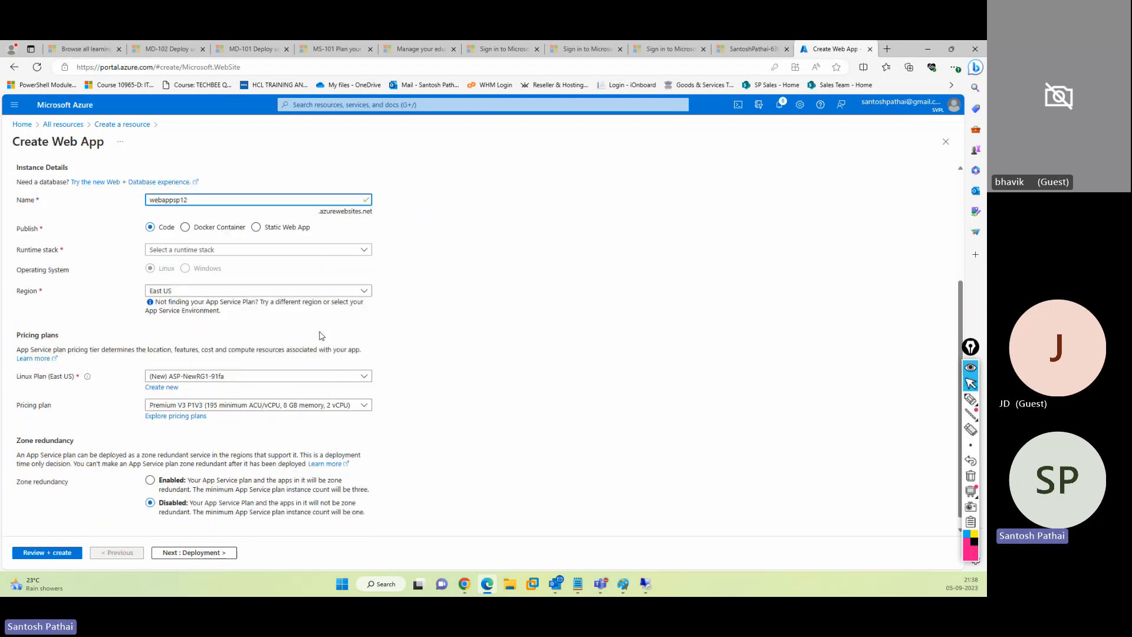
{"action": "left_click", "coordinate": [190, 251]}
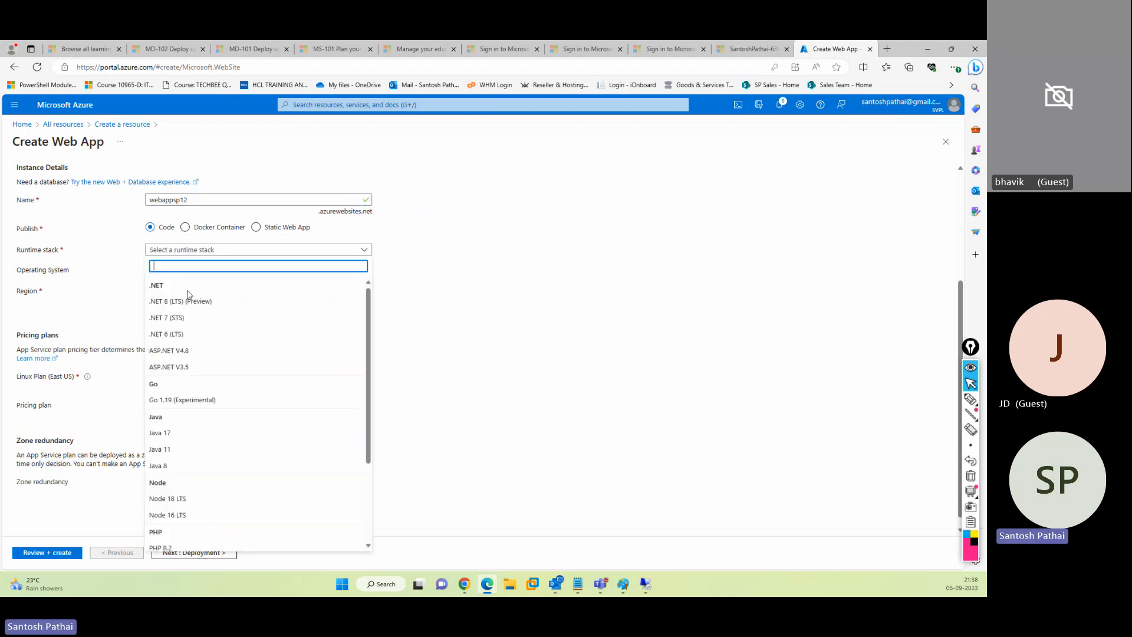
{"action": "left_click", "coordinate": [175, 334]}
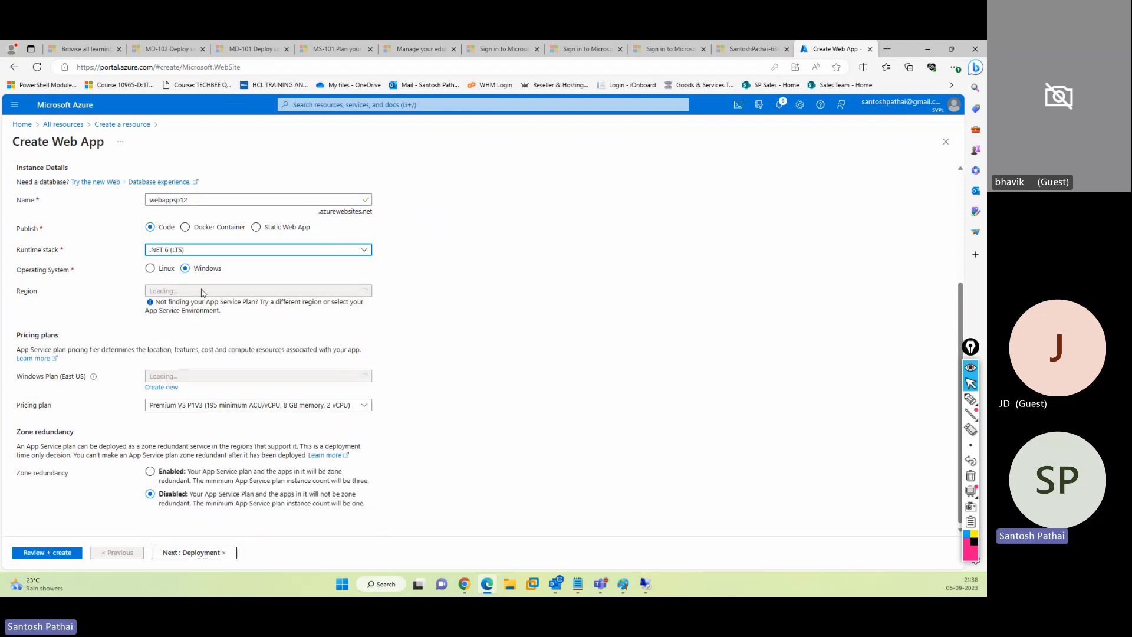
{"action": "left_click", "coordinate": [201, 292]}
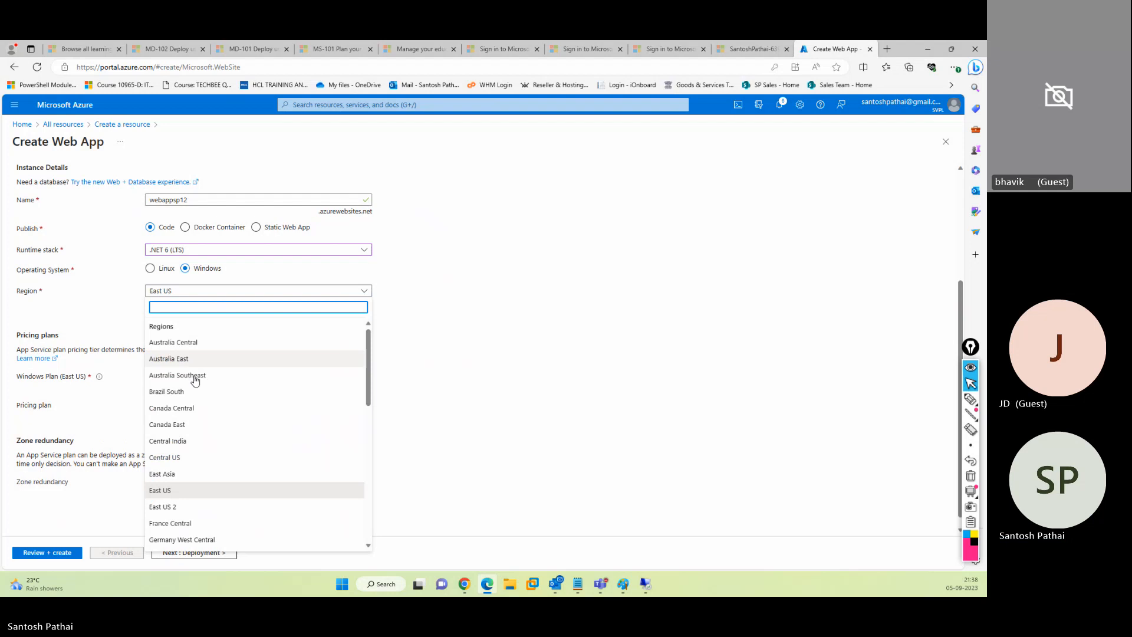
{"action": "type", "text": "indi"}
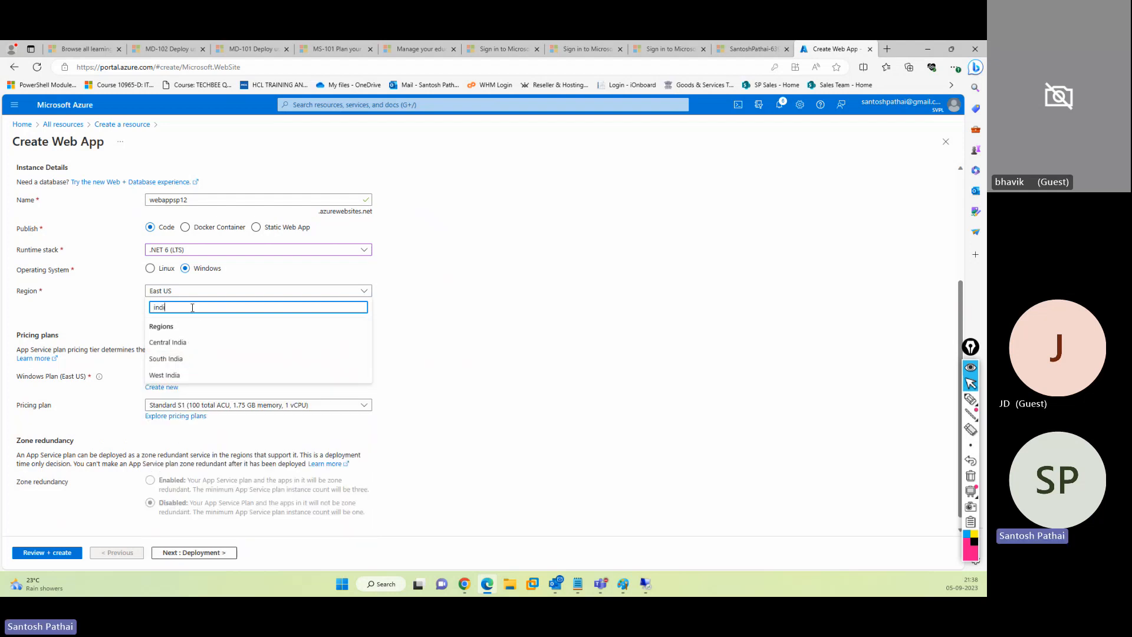
{"action": "left_click", "coordinate": [183, 344]}
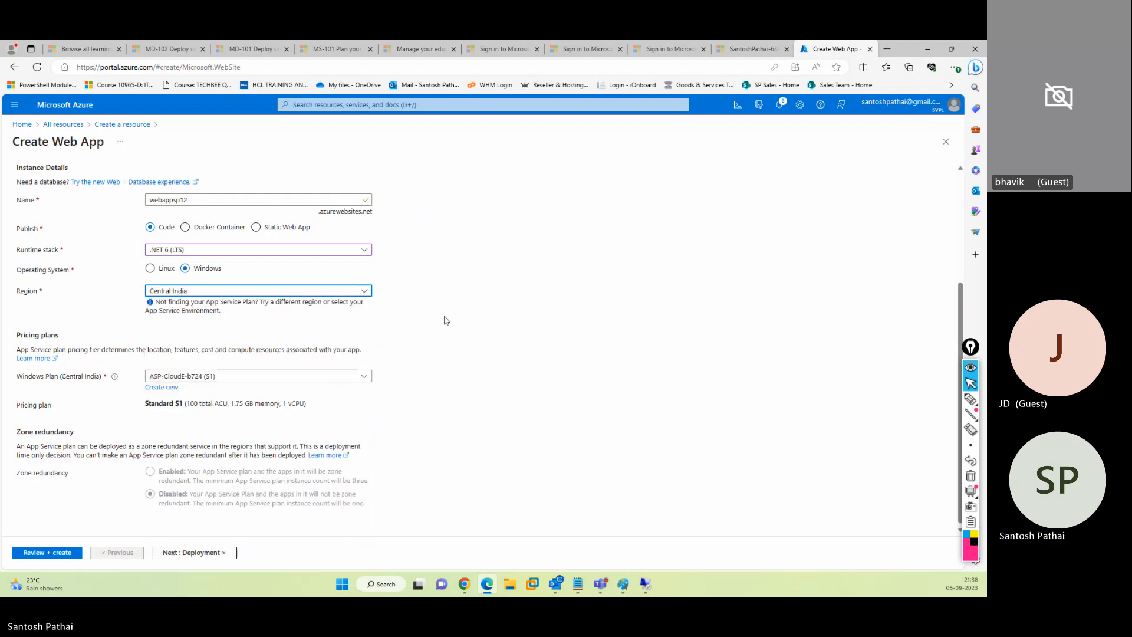
Create a new App Service plan named NewwPlan for the web app instead of using the existing plan.
{"action": "left_click", "coordinate": [212, 377]}
{"action": "left_click", "coordinate": [208, 390]}
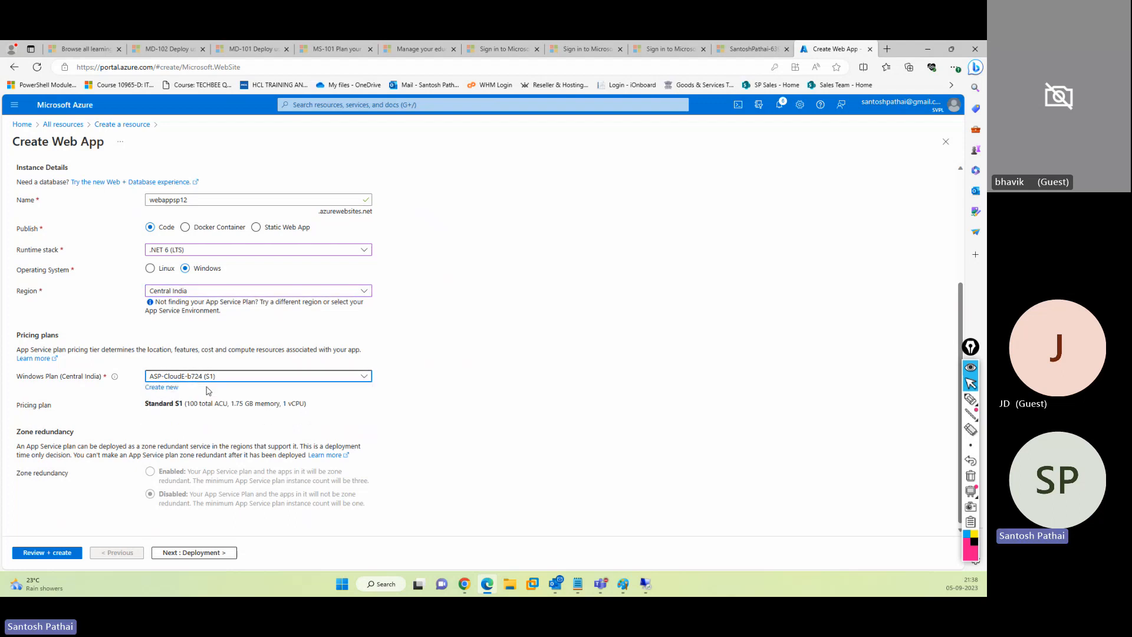
{"action": "left_click", "coordinate": [169, 387]}
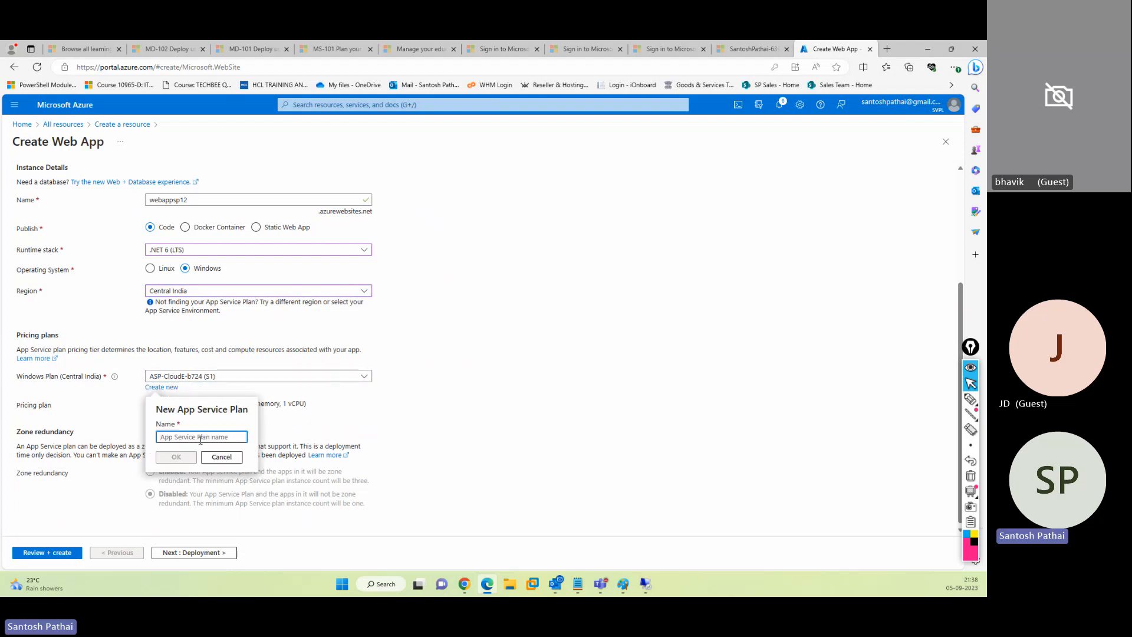
{"action": "type", "text": "Neww"}
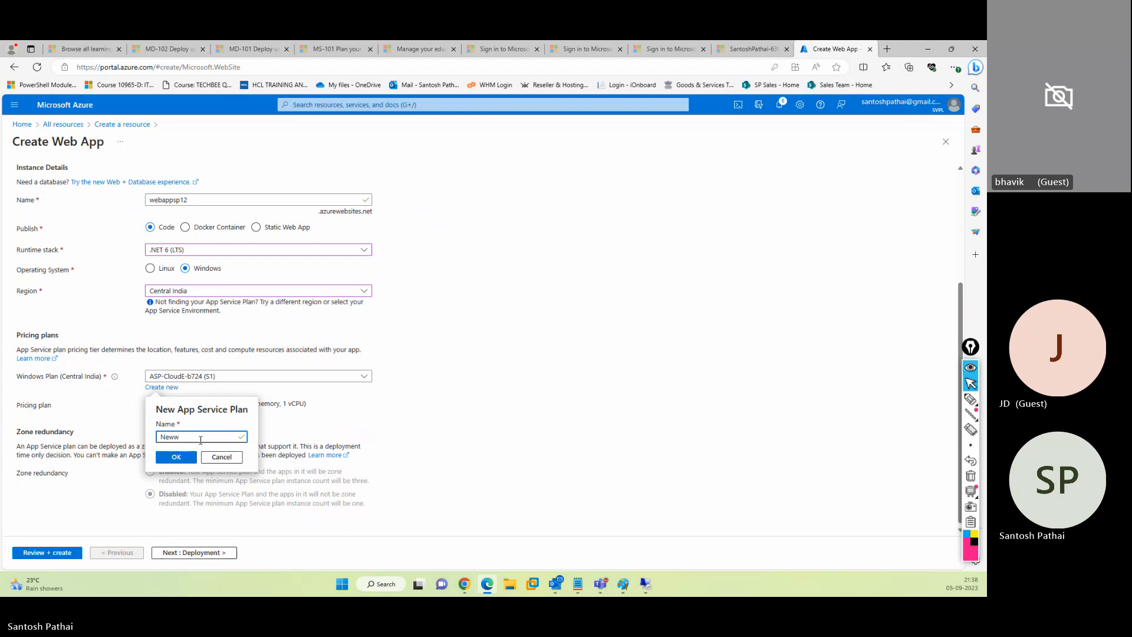
{"action": "type", "text": "Plan"}
{"action": "left_click", "coordinate": [175, 458]}
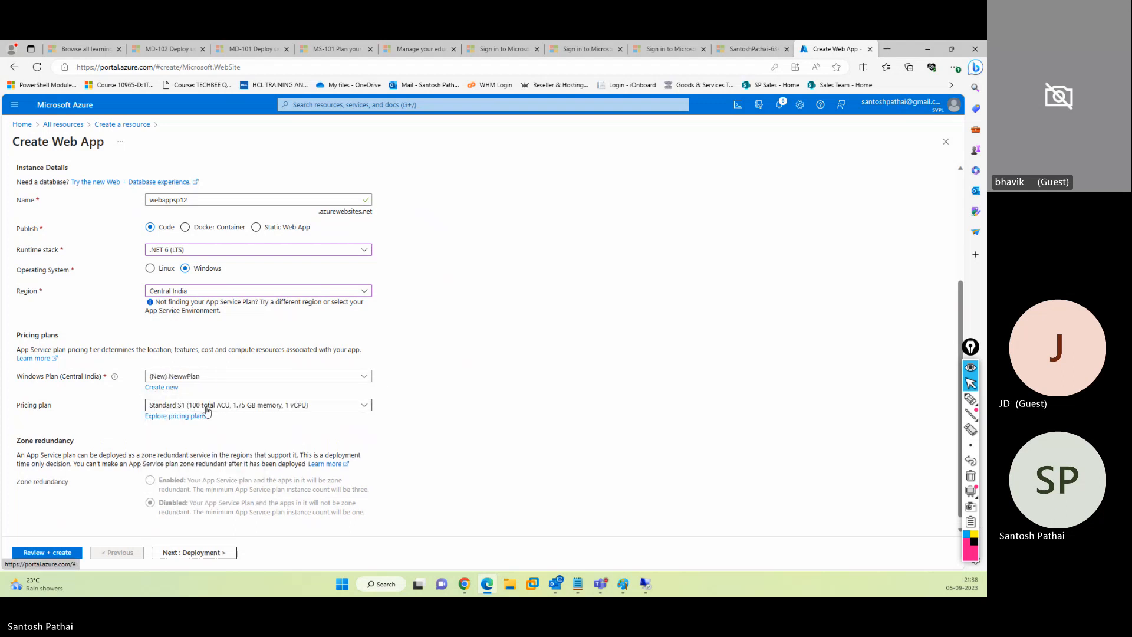
Create the web app with default deployment and networking settings and Application Insights set to No, and return to the portal home page after deployment.
{"action": "left_click", "coordinate": [178, 553]}
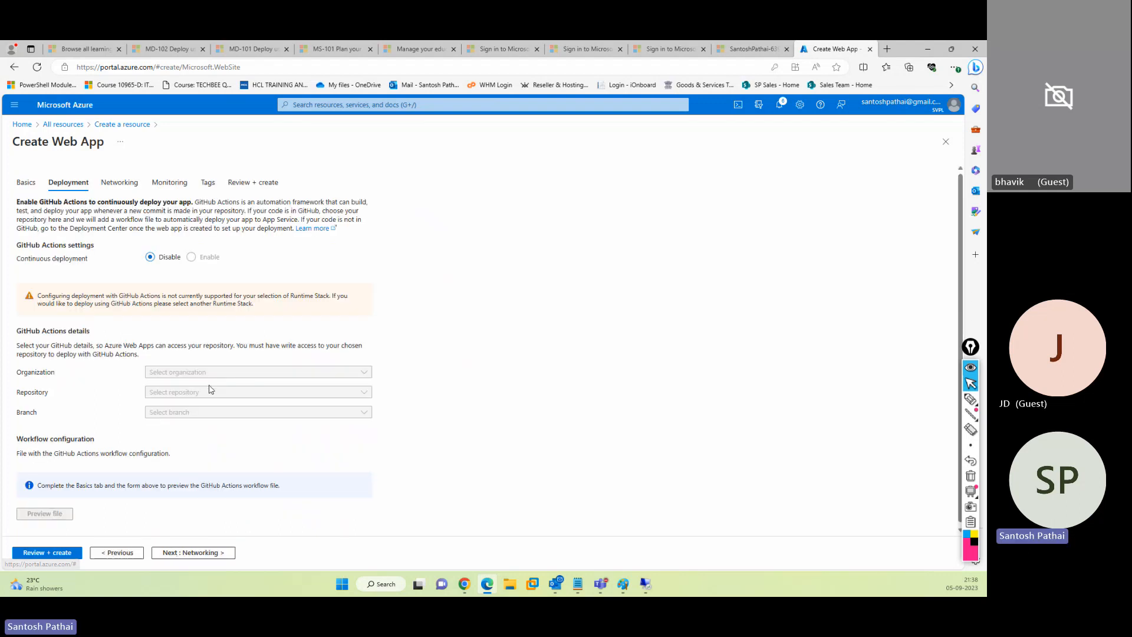
{"action": "left_click", "coordinate": [203, 554]}
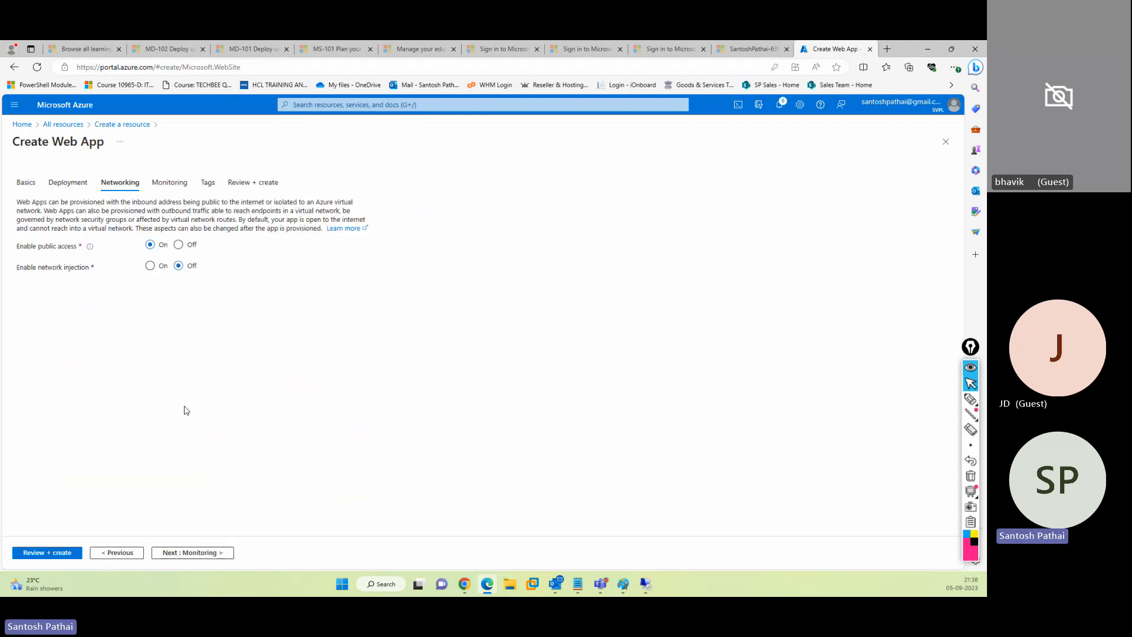
{"action": "left_click", "coordinate": [200, 554]}
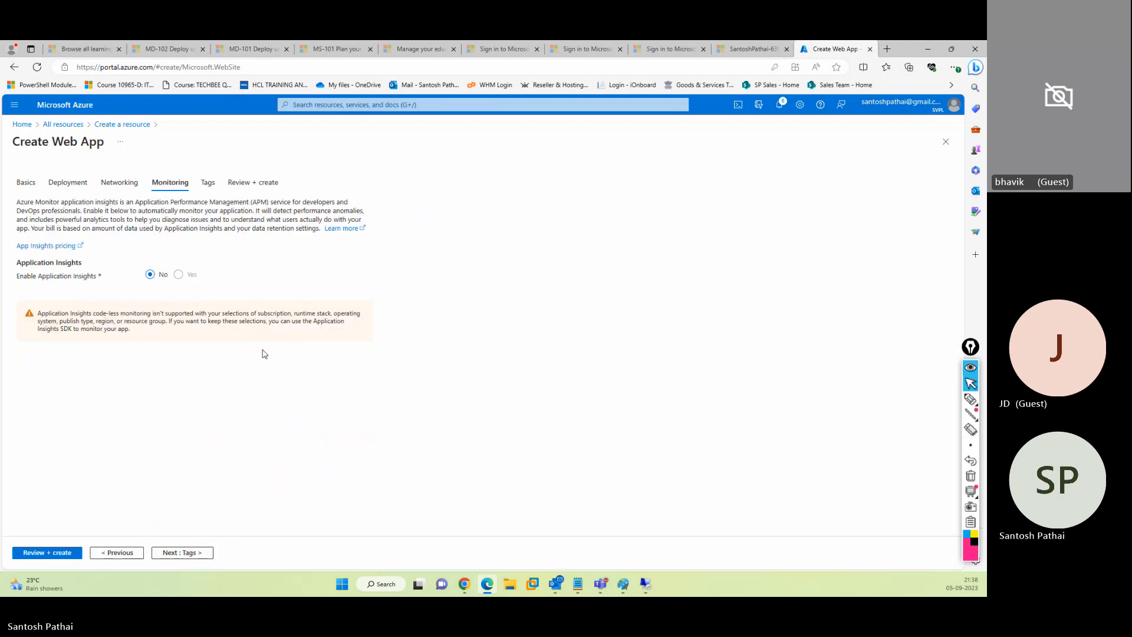
{"action": "left_click", "coordinate": [150, 275]}
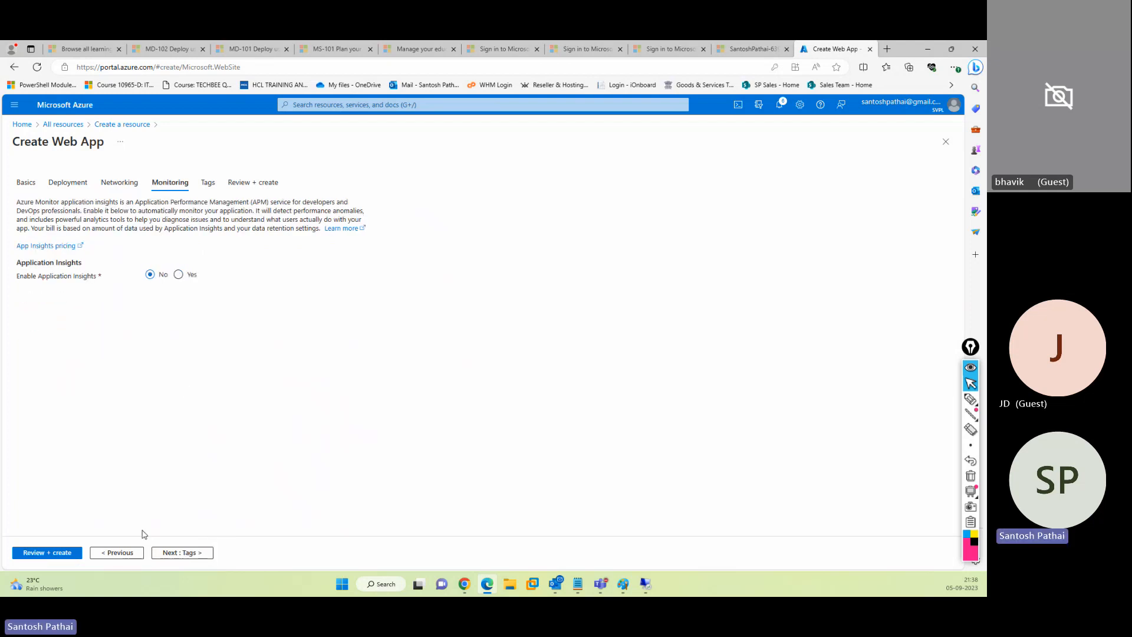
{"action": "left_click", "coordinate": [70, 554]}
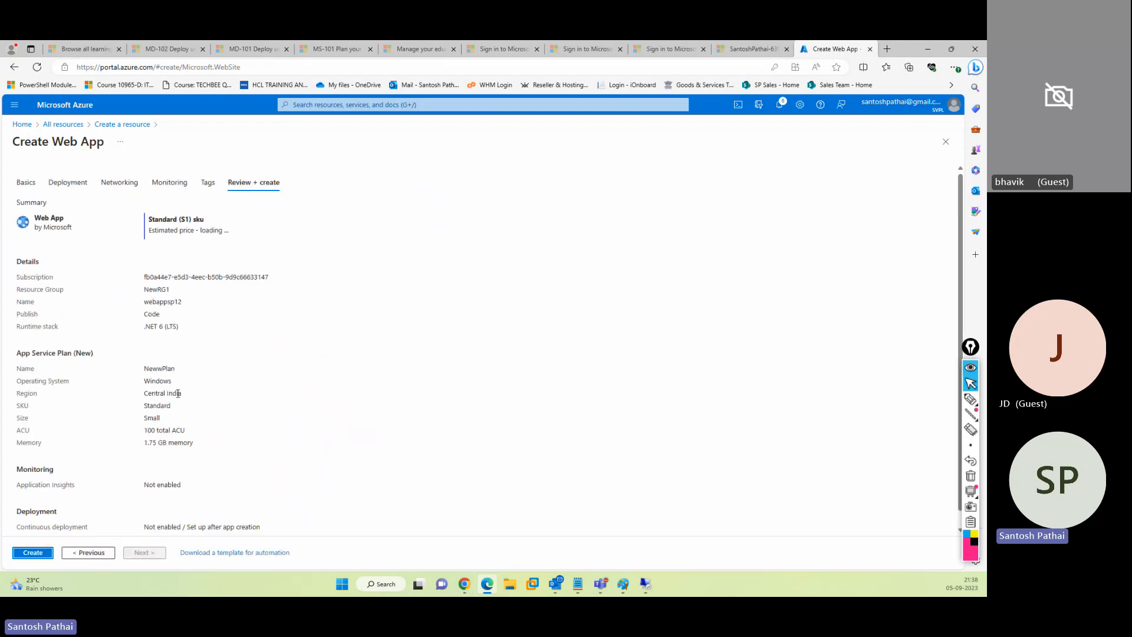
{"action": "left_click", "coordinate": [34, 553]}
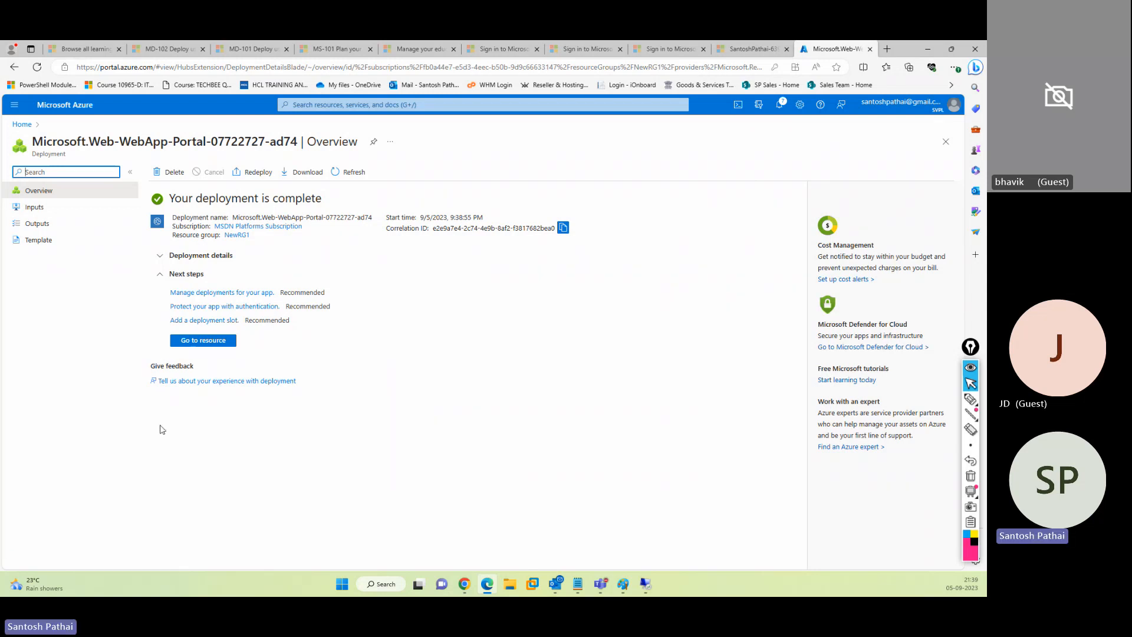
{"action": "left_click", "coordinate": [383, 350]}
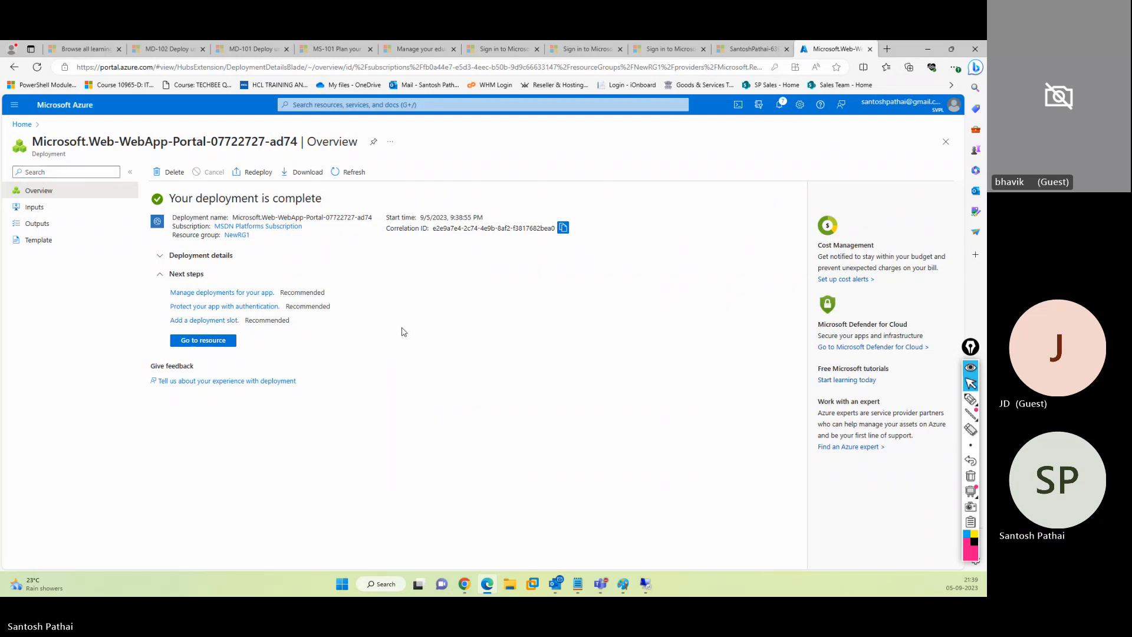
{"action": "left_click", "coordinate": [82, 106]}
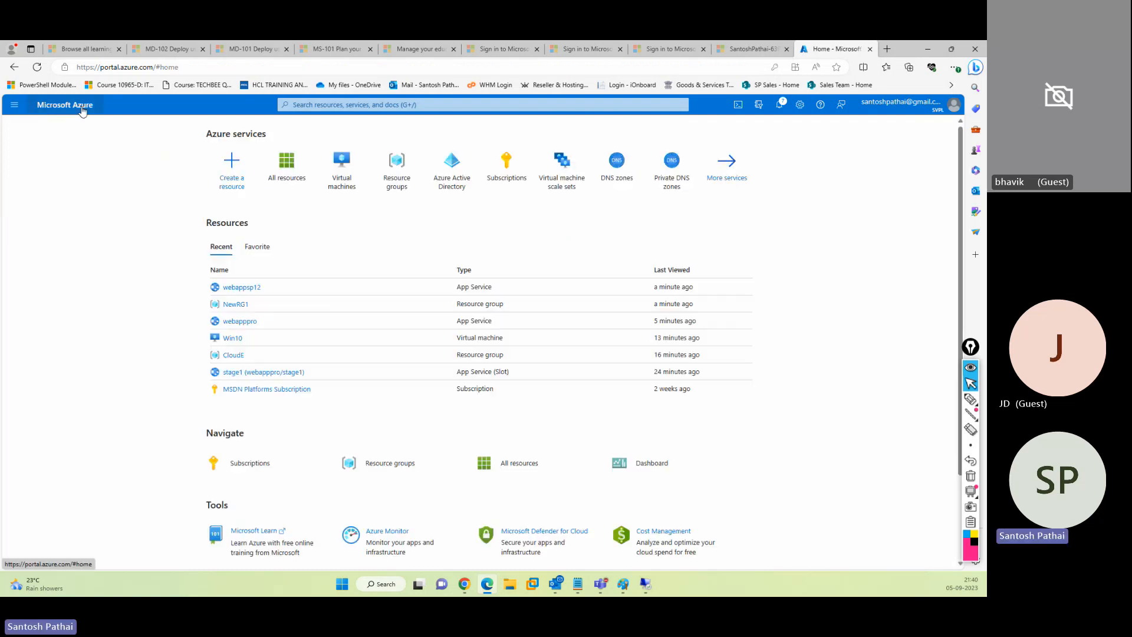
Open webappsp12 from the list of all resources and review its scale-out options.
{"action": "left_click", "coordinate": [296, 177]}
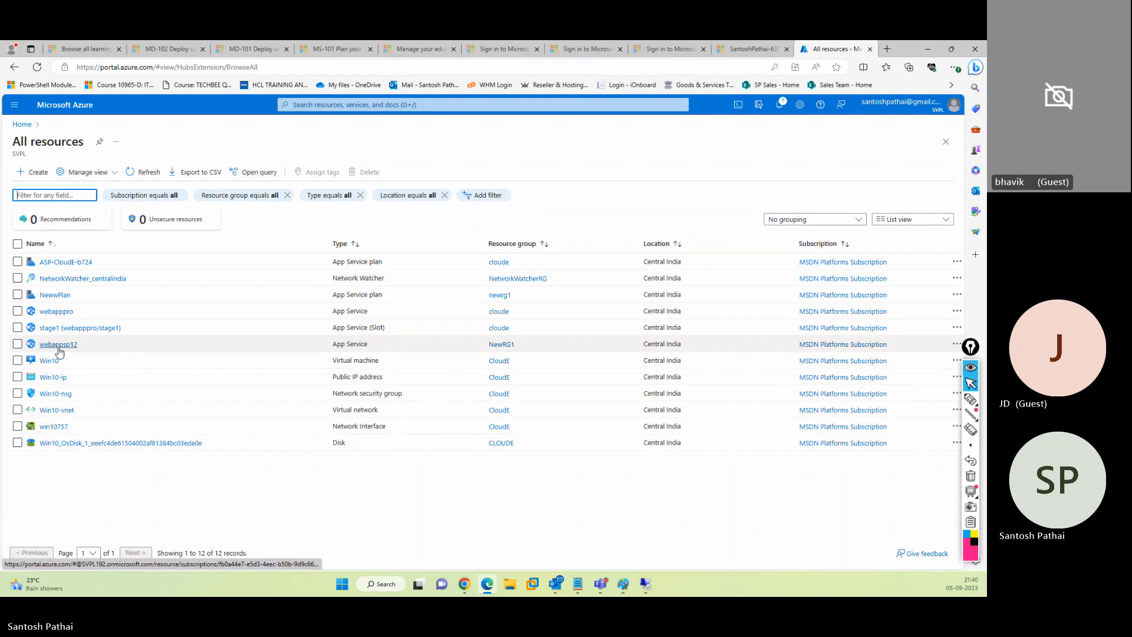
{"action": "left_click", "coordinate": [57, 345]}
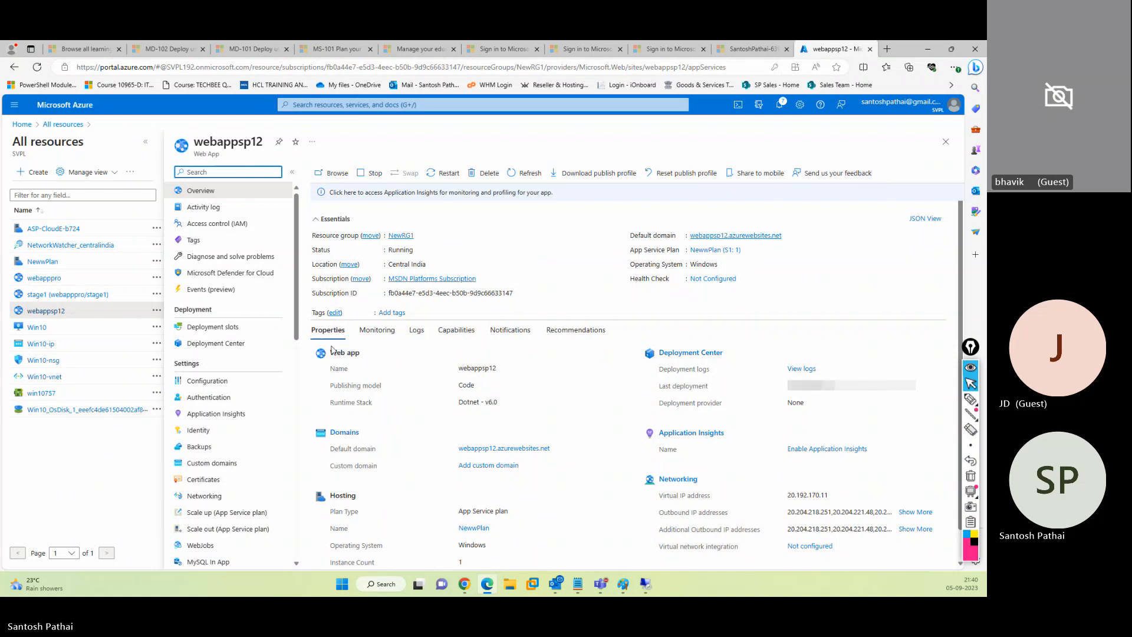
{"action": "scroll", "coordinate": [234, 384], "scroll_direction": "down", "scroll_amount": 3}
{"action": "left_click", "coordinate": [221, 356]}
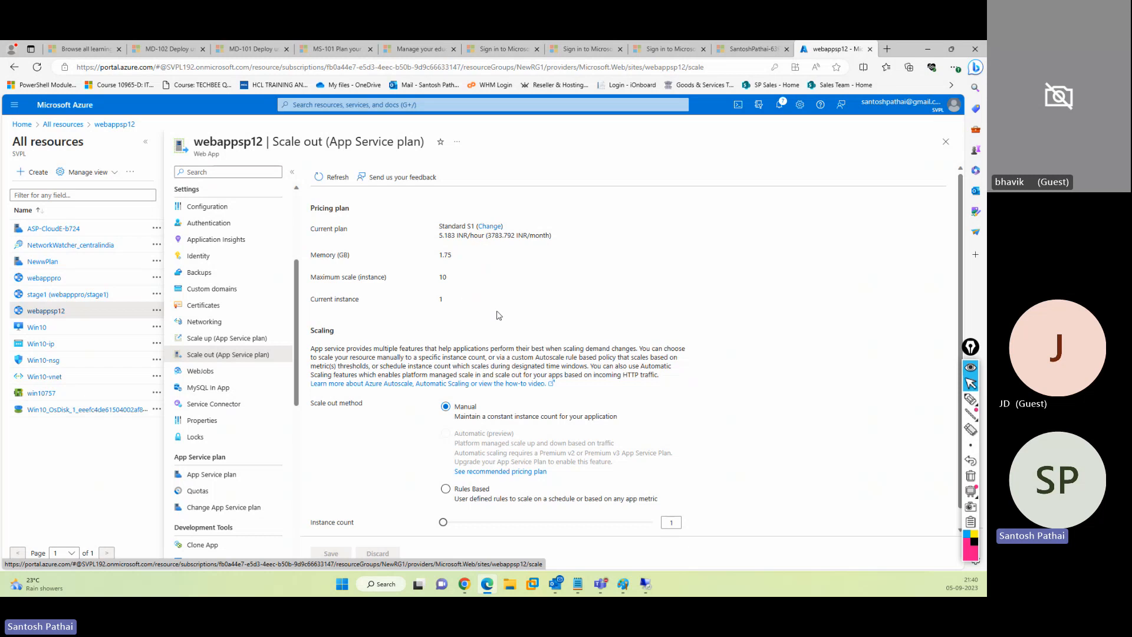
{"action": "scroll", "coordinate": [498, 315], "scroll_direction": "down", "scroll_amount": 1}
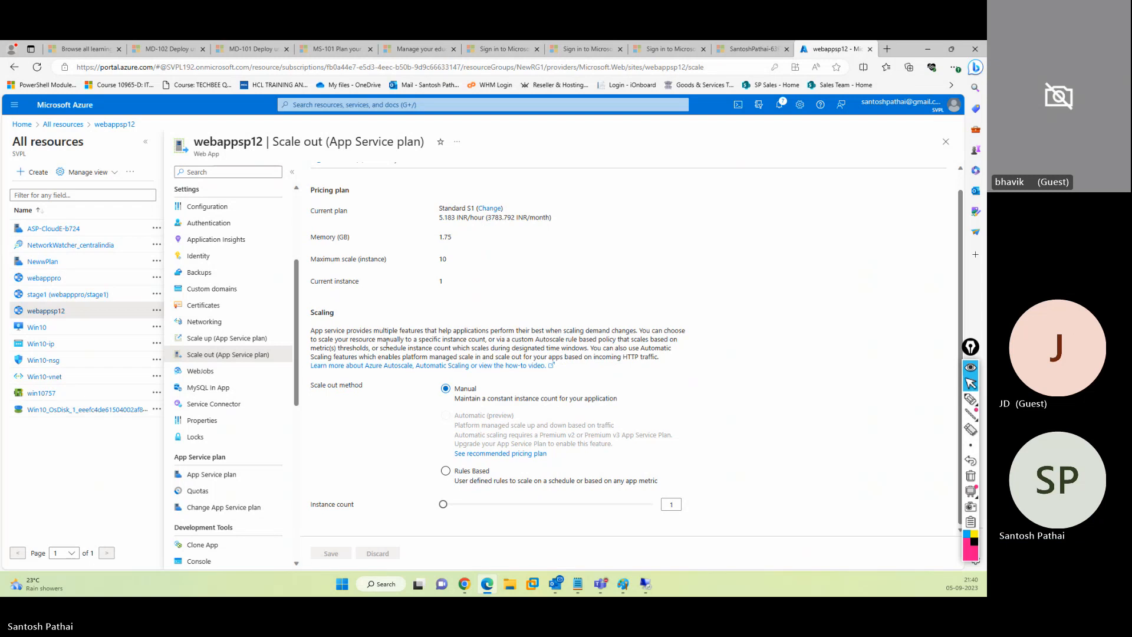
Scale up webappsp12's App Service plan to the Premium v3 P2V3 pricing tier.
{"action": "left_click", "coordinate": [227, 338]}
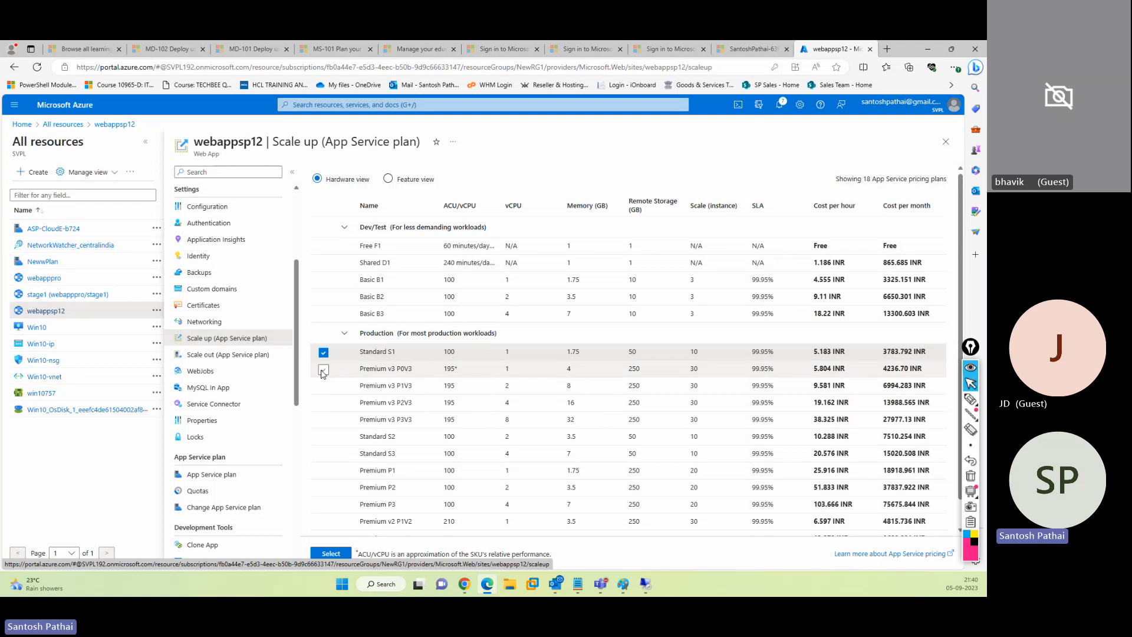
{"action": "left_click", "coordinate": [324, 403]}
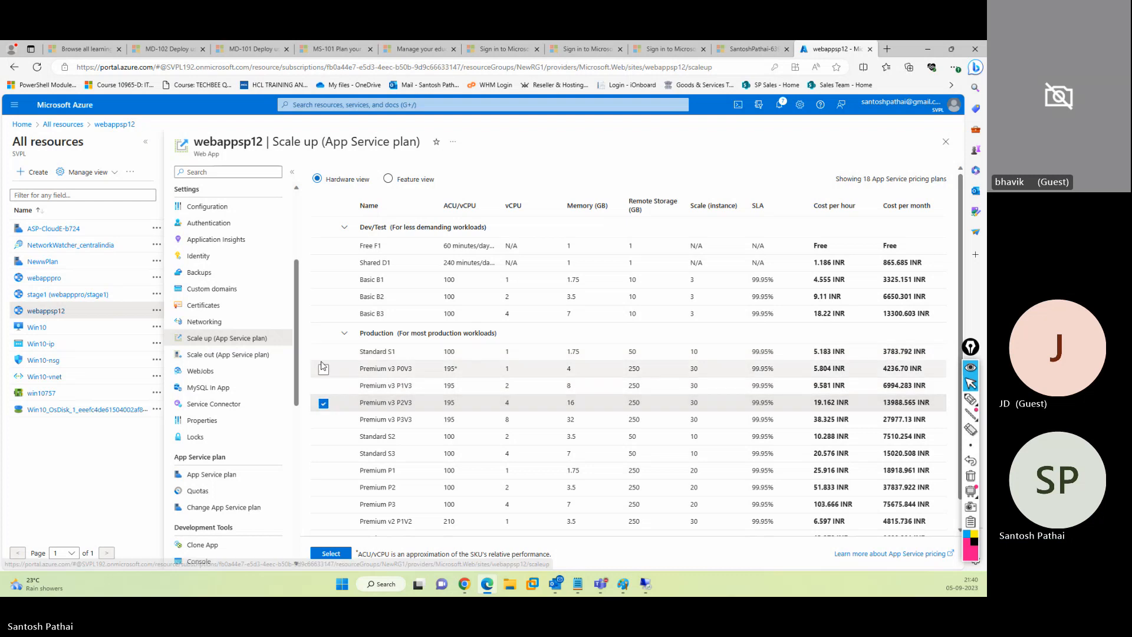
{"action": "left_click", "coordinate": [331, 554]}
{"action": "left_click", "coordinate": [334, 223]}
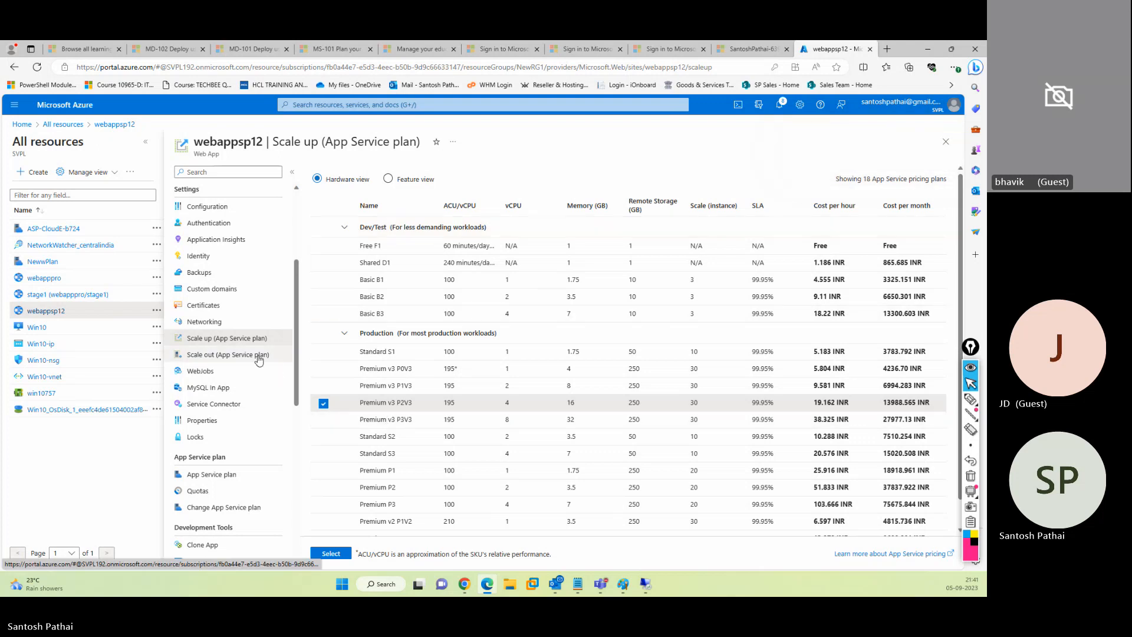
Reopen webappsp12's scale-out settings and choose the Automatic (preview) scale-out method without saving it.
{"action": "left_click", "coordinate": [946, 142]}
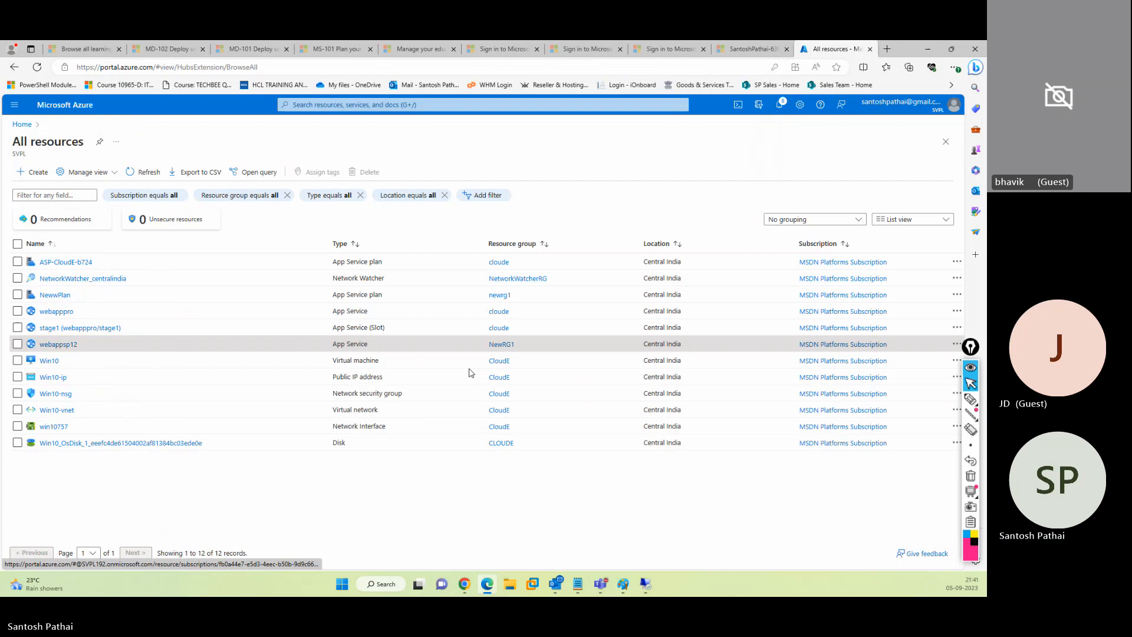
{"action": "left_click", "coordinate": [62, 345]}
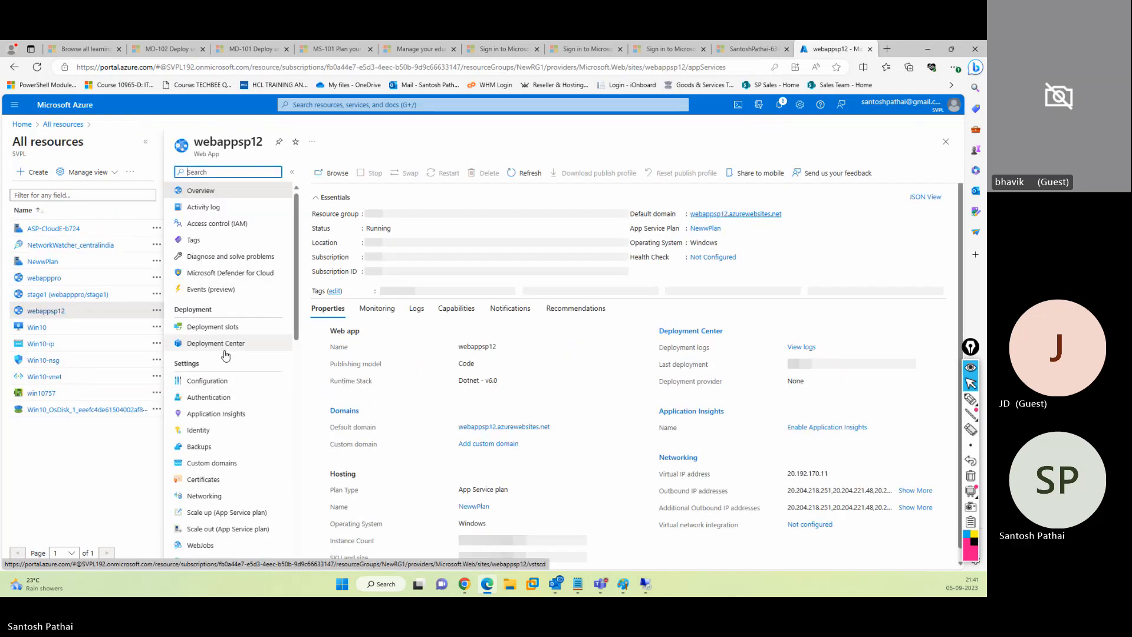
{"action": "scroll", "coordinate": [227, 357], "scroll_direction": "down", "scroll_amount": 3}
{"action": "left_click", "coordinate": [227, 355]}
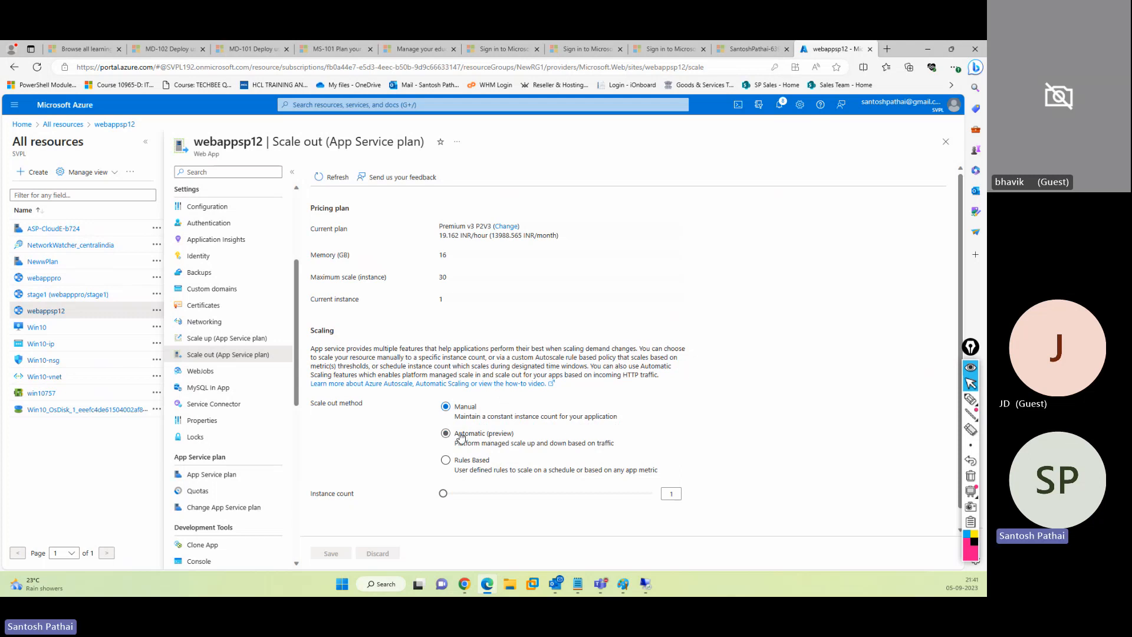
{"action": "left_click", "coordinate": [493, 435]}
{"action": "scroll", "coordinate": [581, 388], "scroll_direction": "down", "scroll_amount": 1}
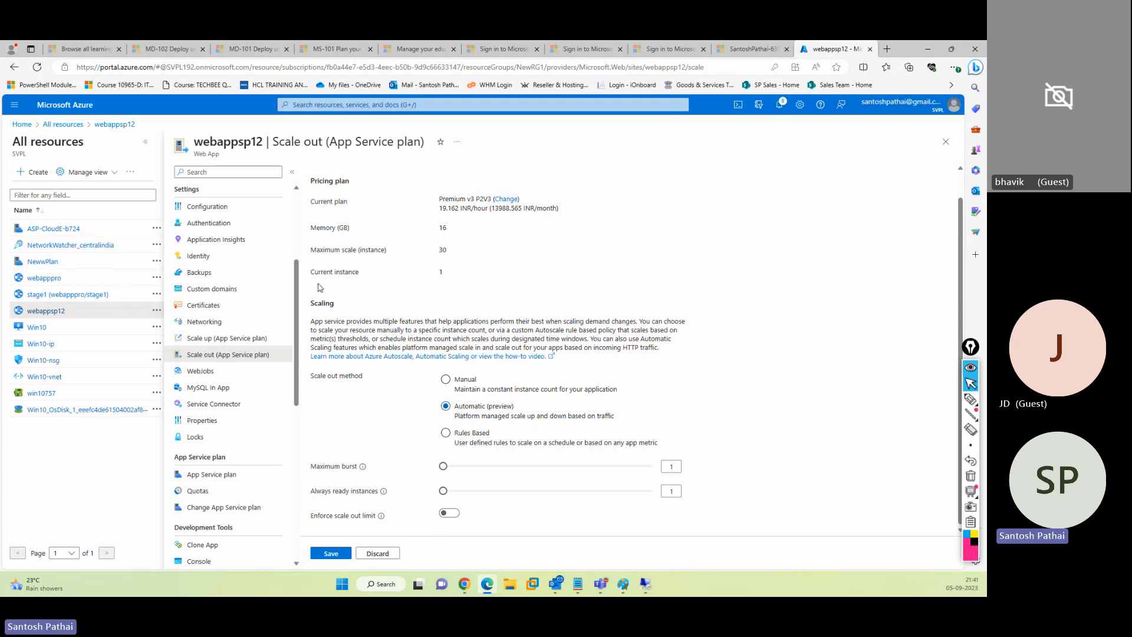
Try to move webappsp12 from Central India to the East US region, and return to the portal home page.
{"action": "scroll", "coordinate": [242, 257], "scroll_direction": "up", "scroll_amount": 1}
{"action": "scroll", "coordinate": [241, 257], "scroll_direction": "up", "scroll_amount": 2}
{"action": "left_click", "coordinate": [203, 192]}
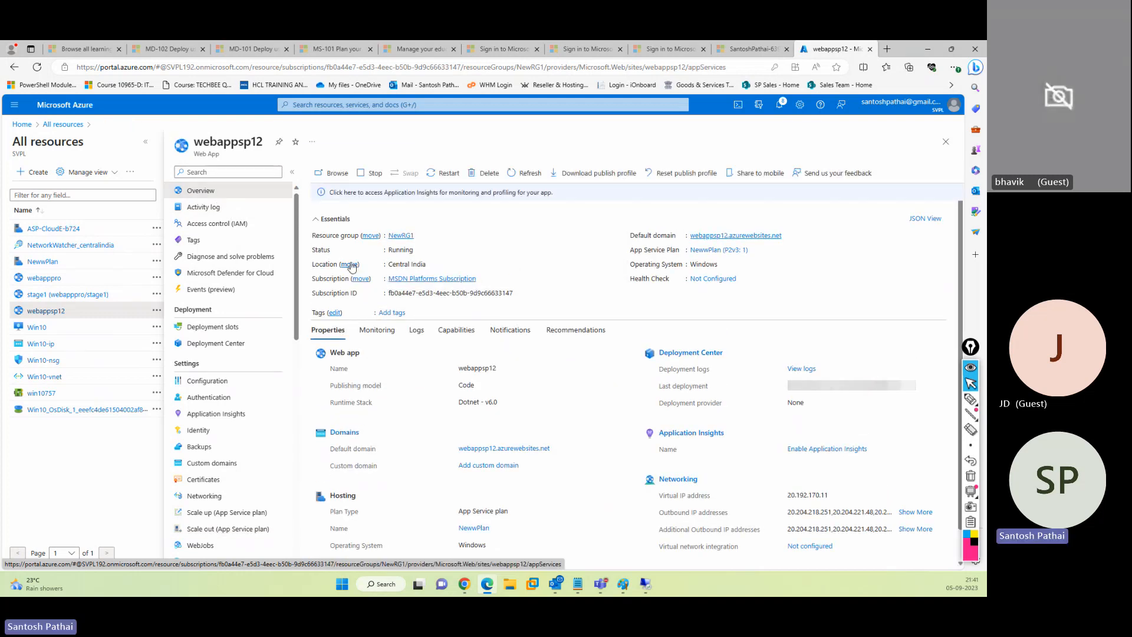
{"action": "left_click", "coordinate": [349, 264]}
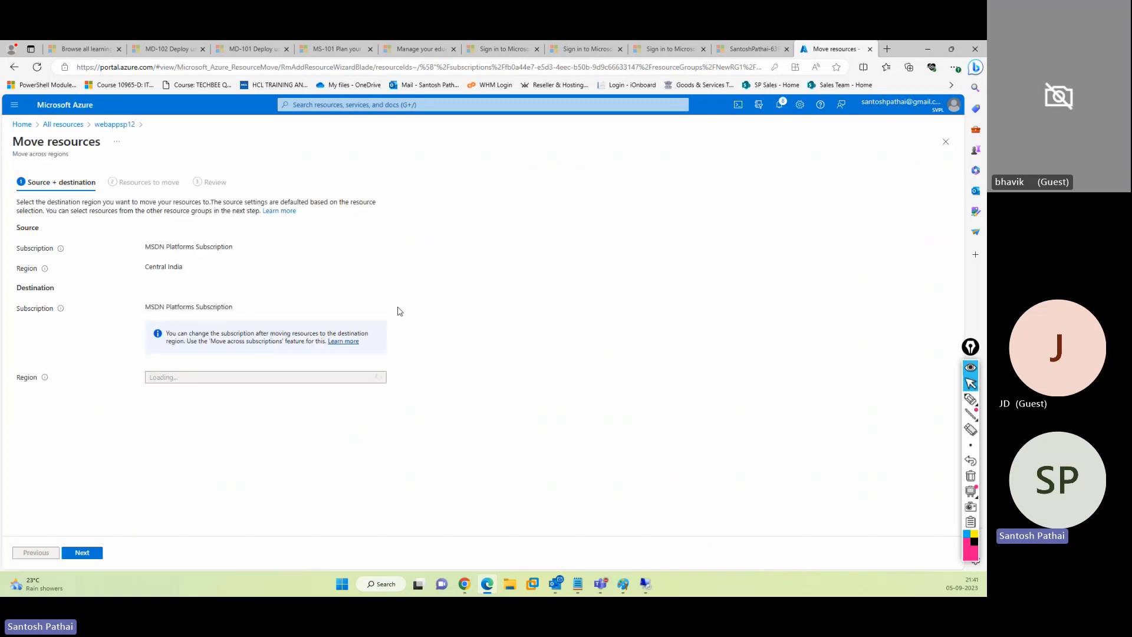
{"action": "left_click", "coordinate": [84, 554]}
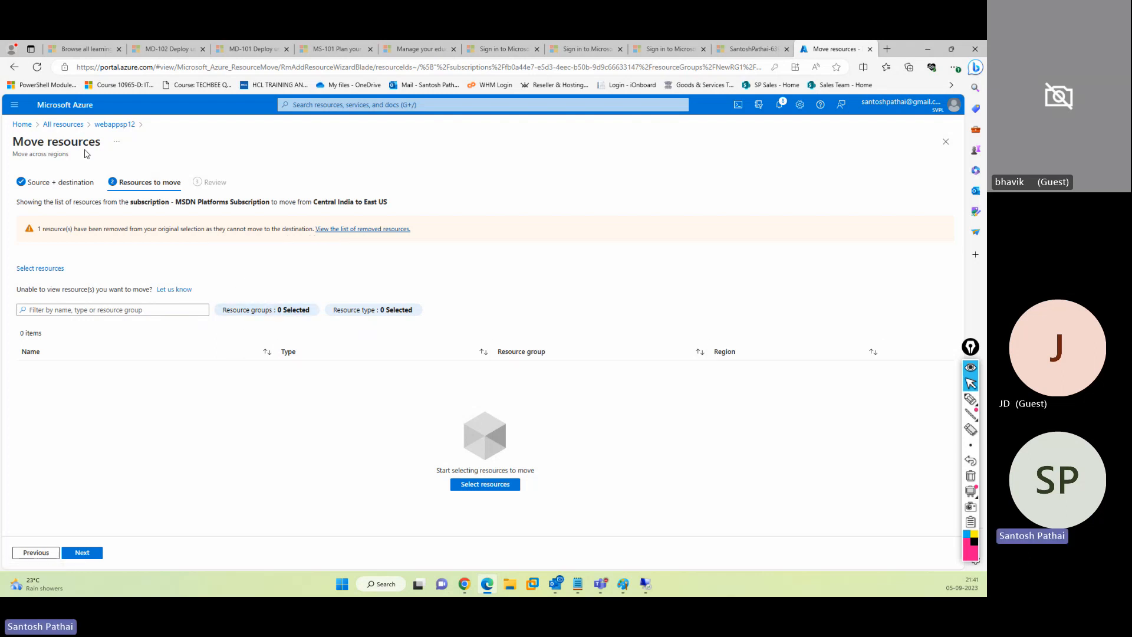
{"action": "left_click", "coordinate": [78, 109]}
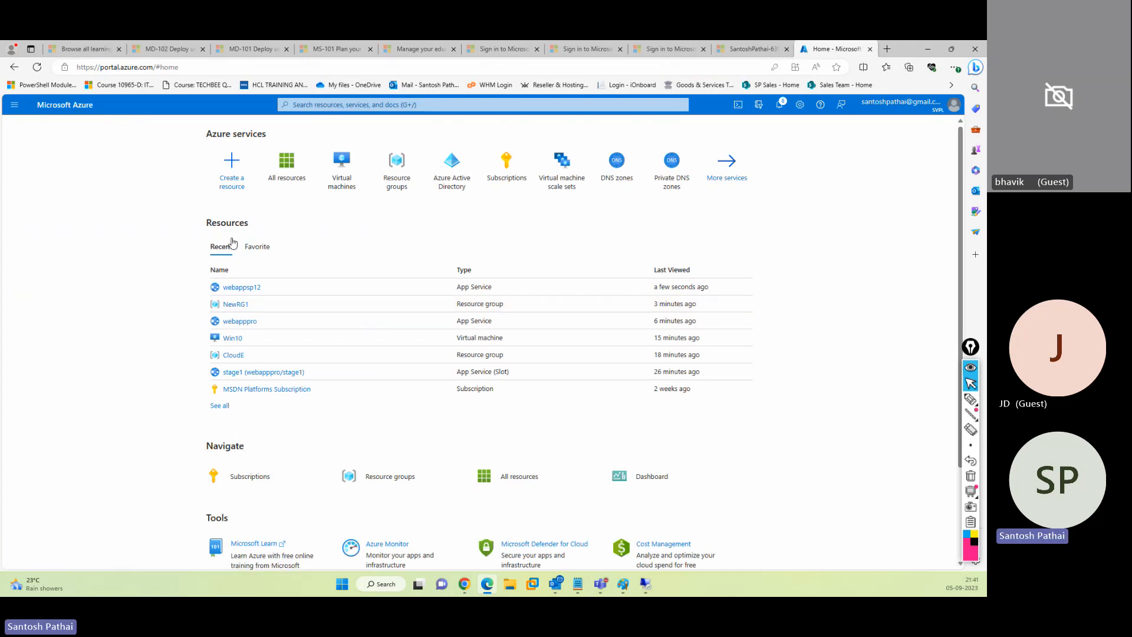
{"action": "left_click", "coordinate": [239, 174]}
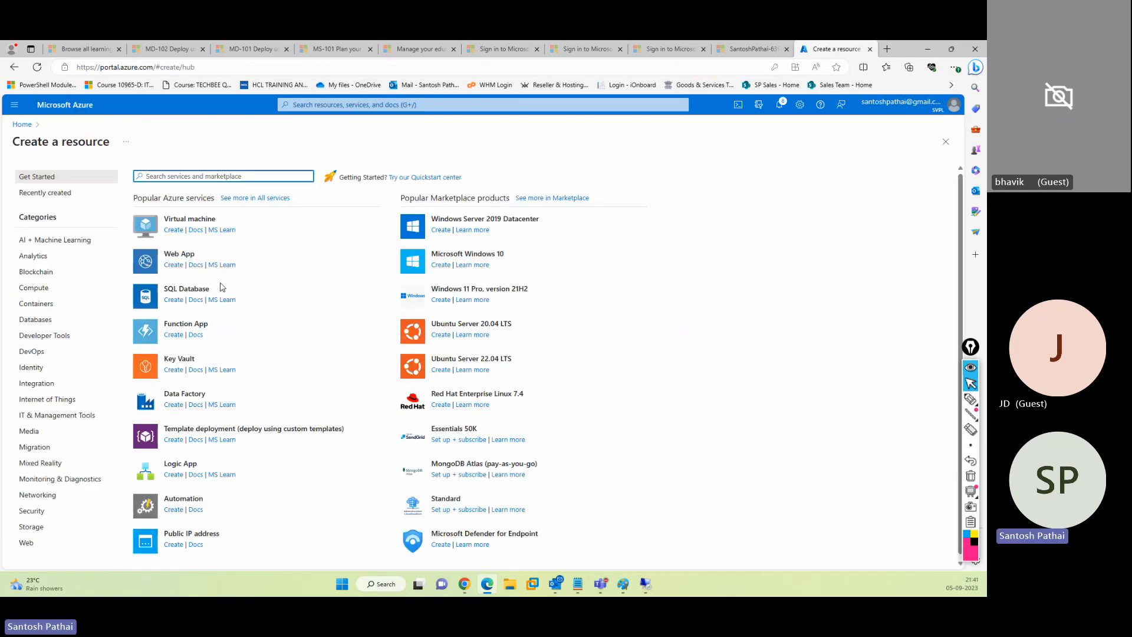
{"action": "key", "text": "alt+Left"}
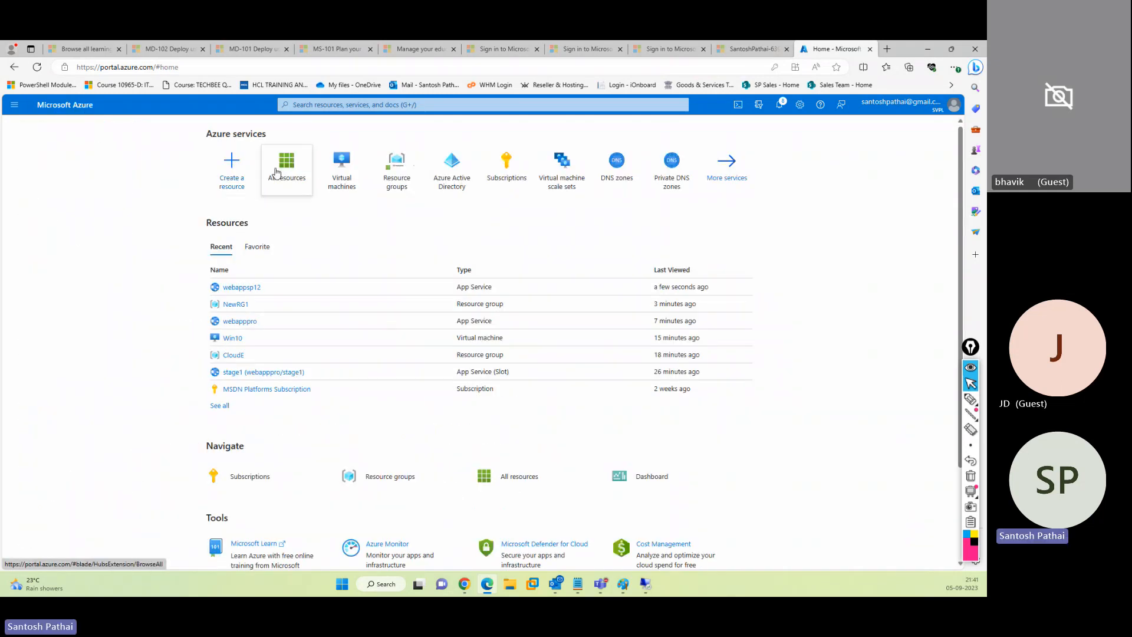
Delete webappsp12, webapppro, its stage1 slot, and the NewwPlan and ASP-CloudE-b724 App Service plans, confirming with "delete", and check the deletion's notification.
{"action": "left_click", "coordinate": [285, 162]}
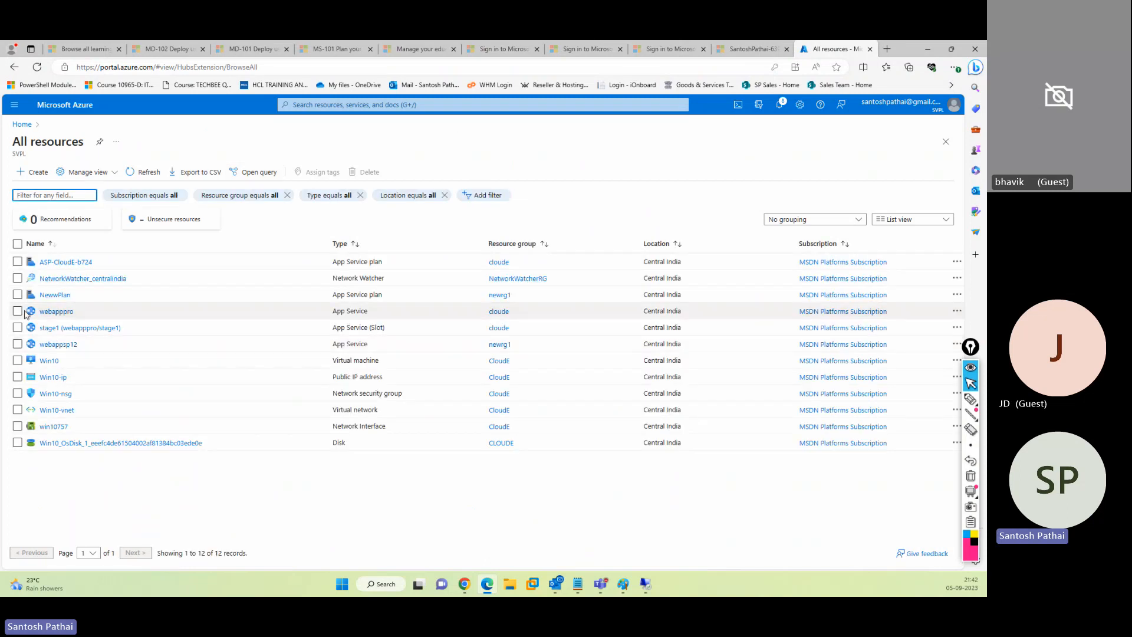
{"action": "left_click", "coordinate": [17, 345]}
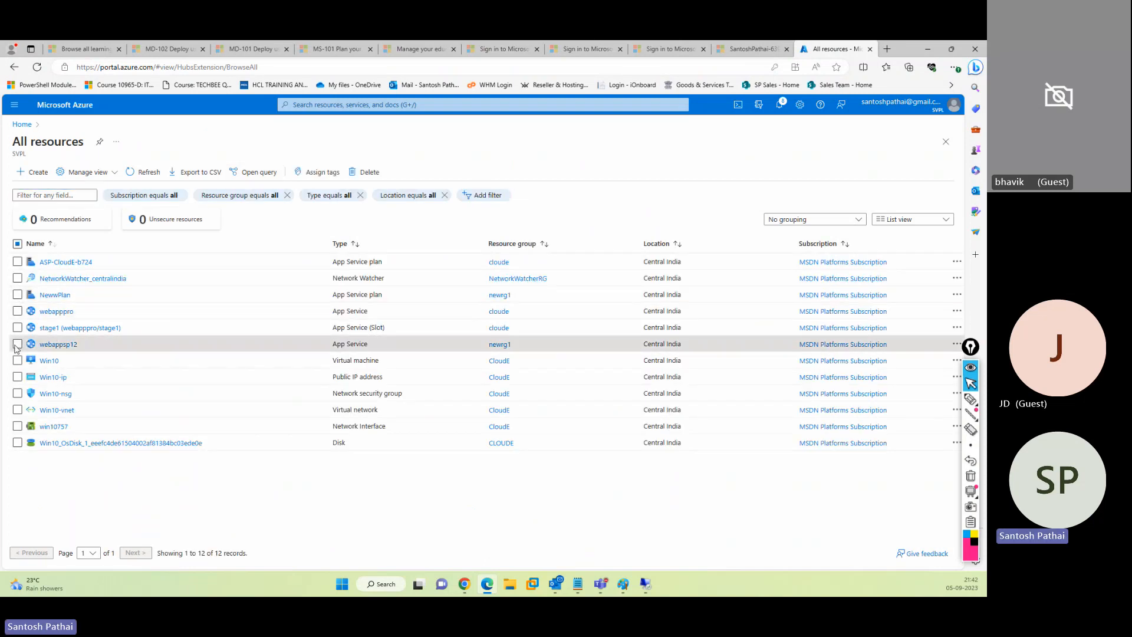
{"action": "left_click", "coordinate": [17, 312]}
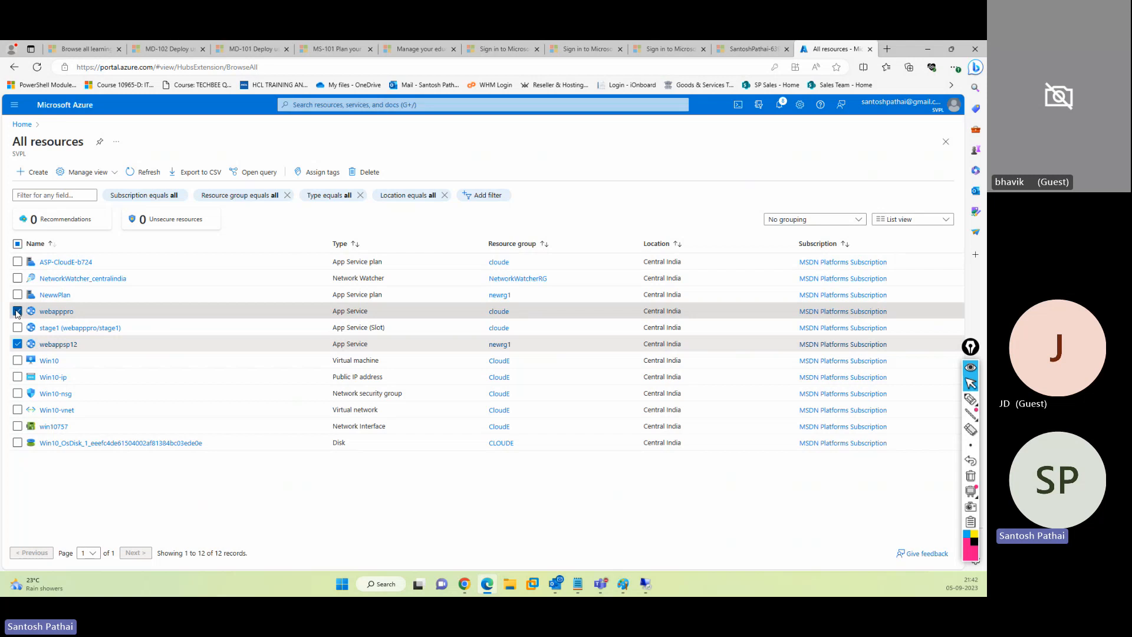
{"action": "left_click", "coordinate": [17, 295]}
{"action": "left_click", "coordinate": [18, 262]}
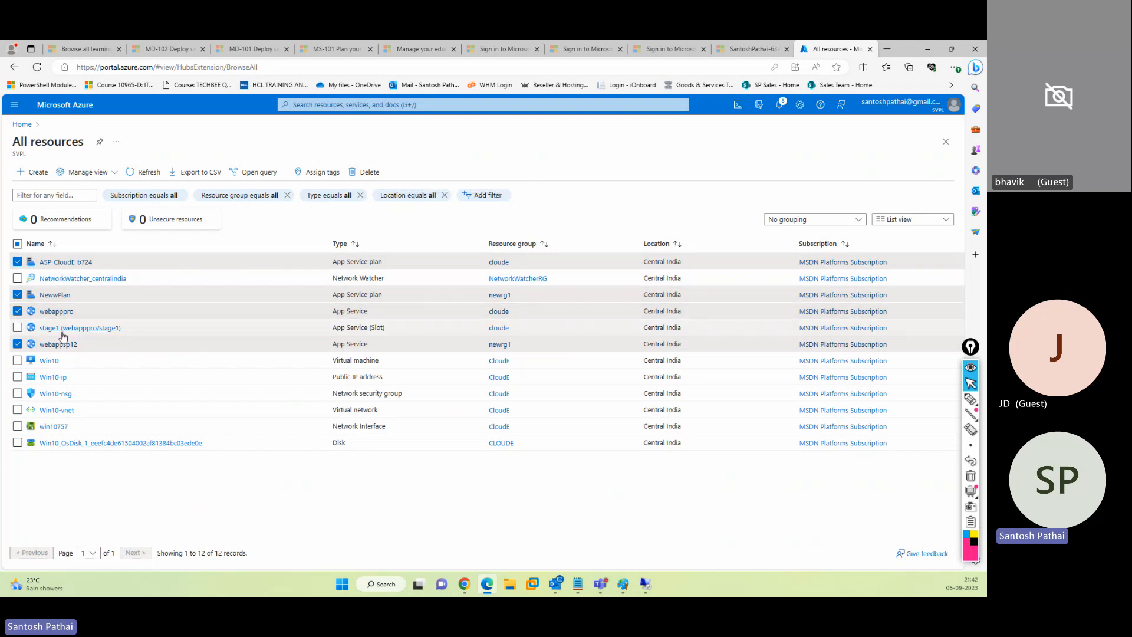
{"action": "left_click", "coordinate": [18, 328]}
{"action": "left_click", "coordinate": [366, 172]}
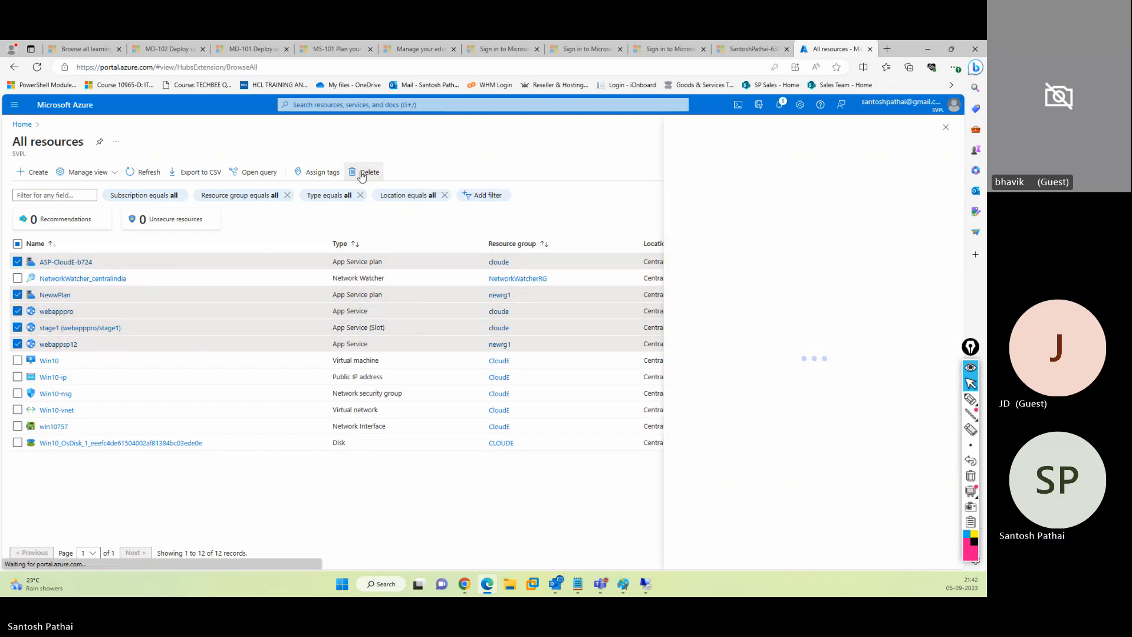
{"action": "left_click", "coordinate": [753, 531]}
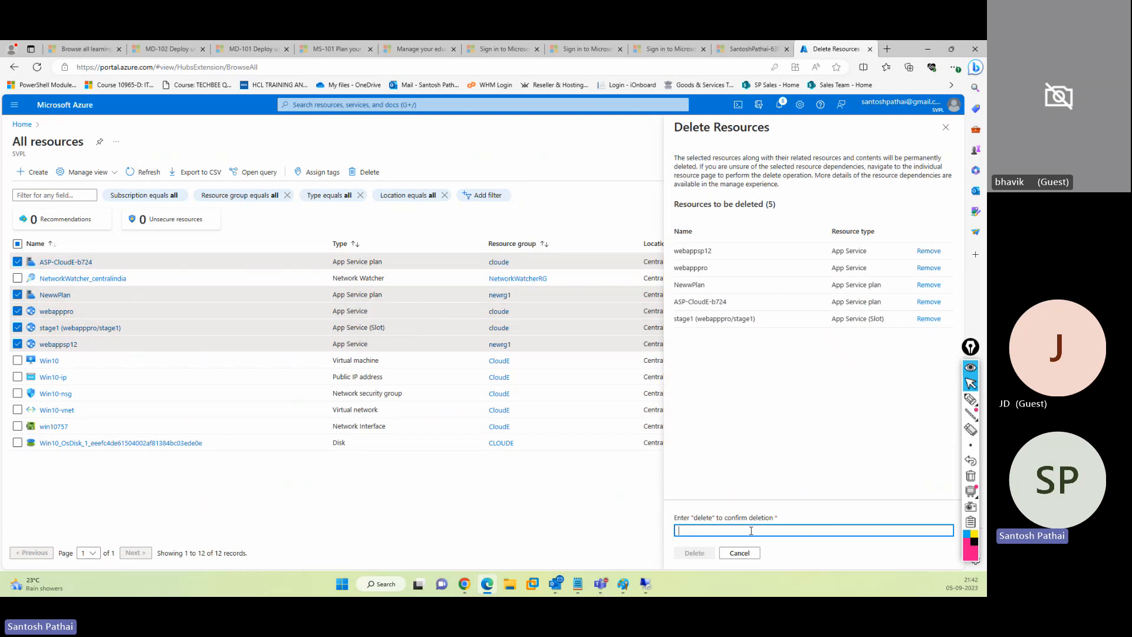
{"action": "type", "text": "delete"}
{"action": "left_click", "coordinate": [713, 555]}
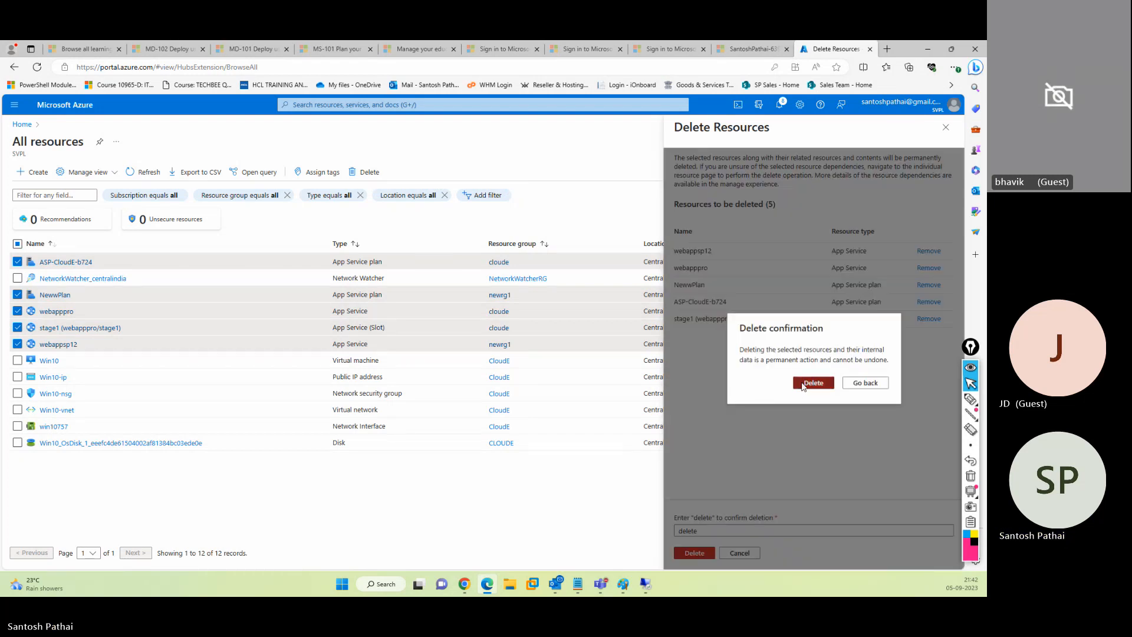
{"action": "left_click", "coordinate": [801, 386]}
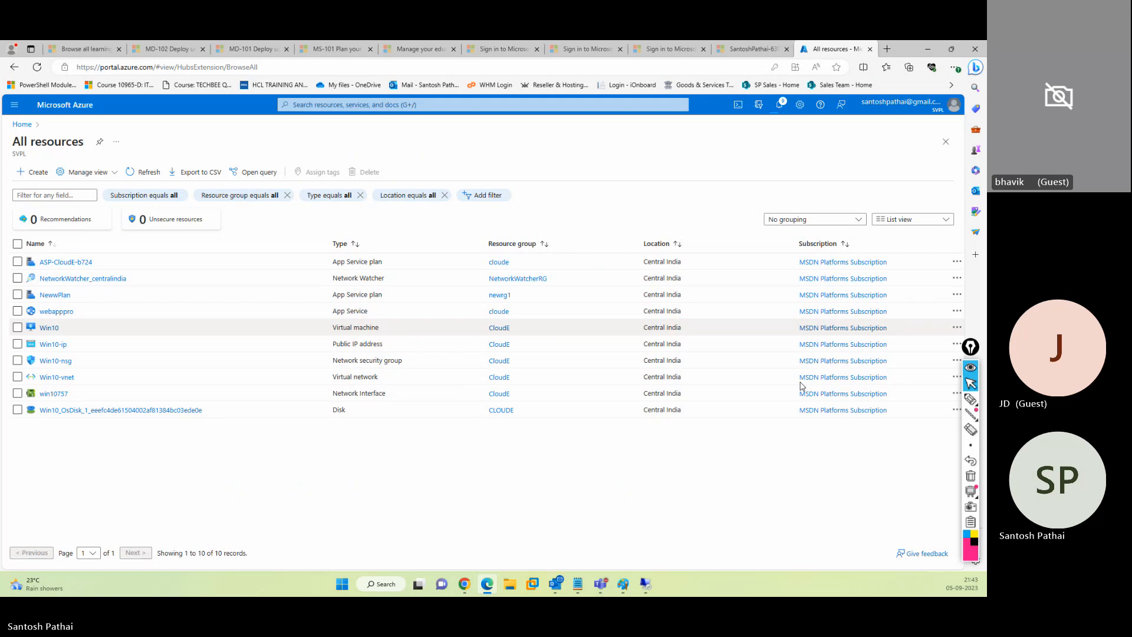
{"action": "left_click", "coordinate": [779, 104]}
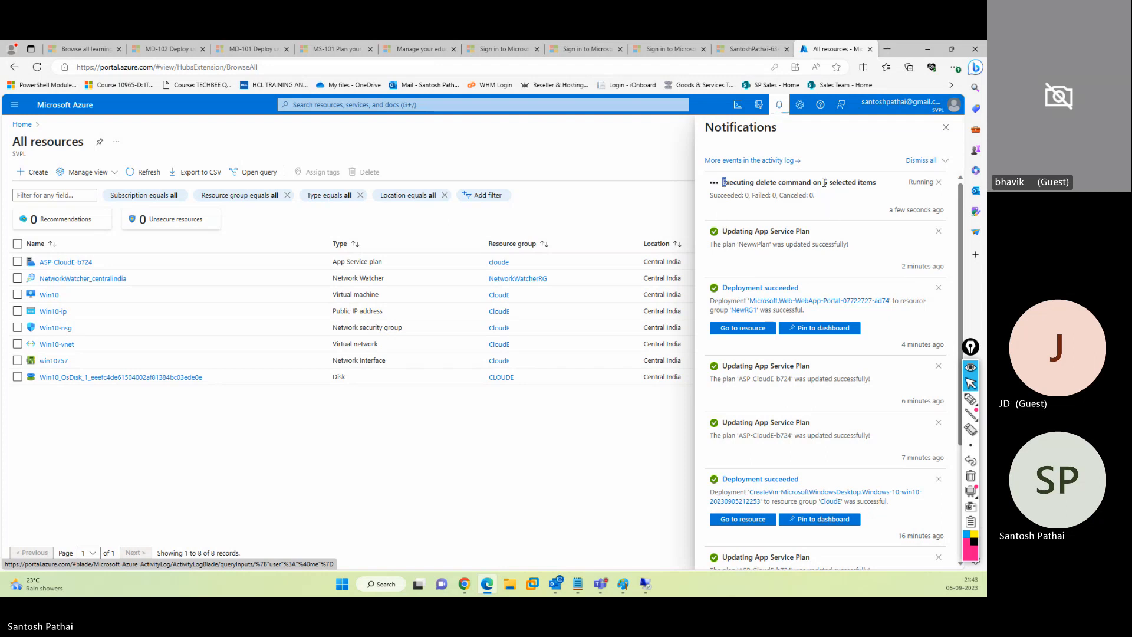
{"action": "left_click_drag", "start_coordinate": [723, 182], "coordinate": [847, 187]}
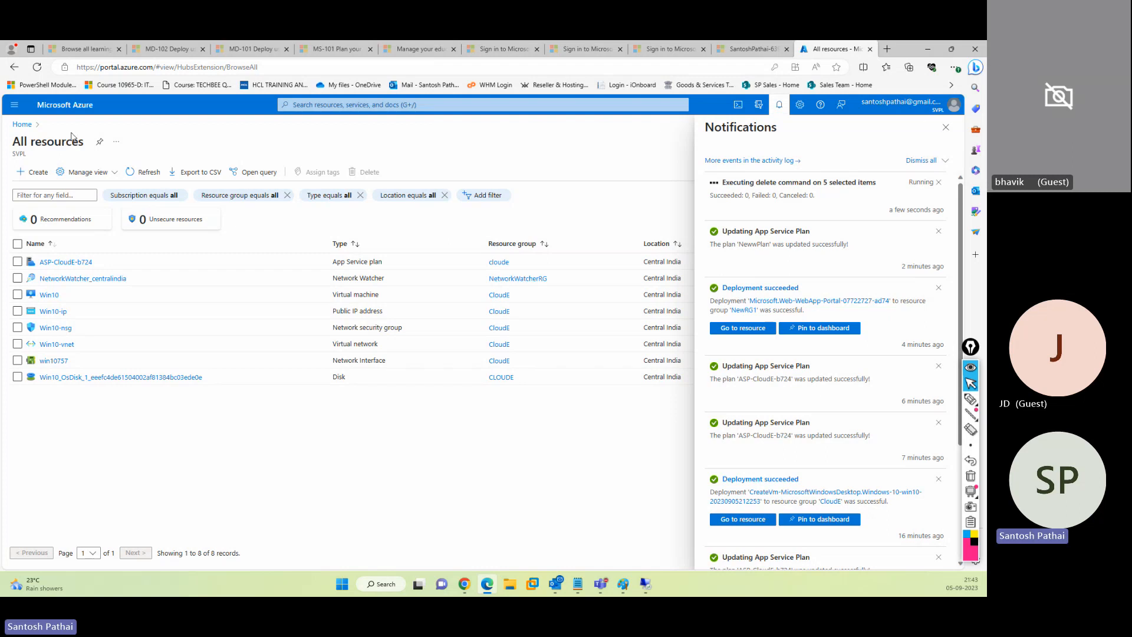
Start creating a new Web App named demosp in the WKRG03 resource group.
{"action": "left_click", "coordinate": [35, 174]}
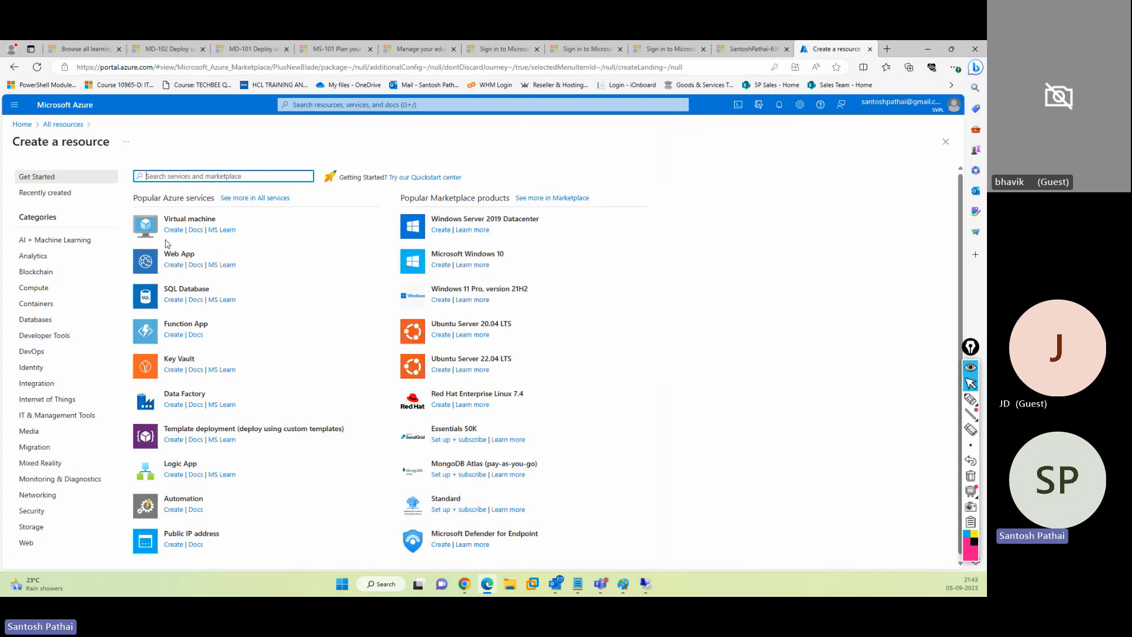
{"action": "left_click", "coordinate": [175, 264]}
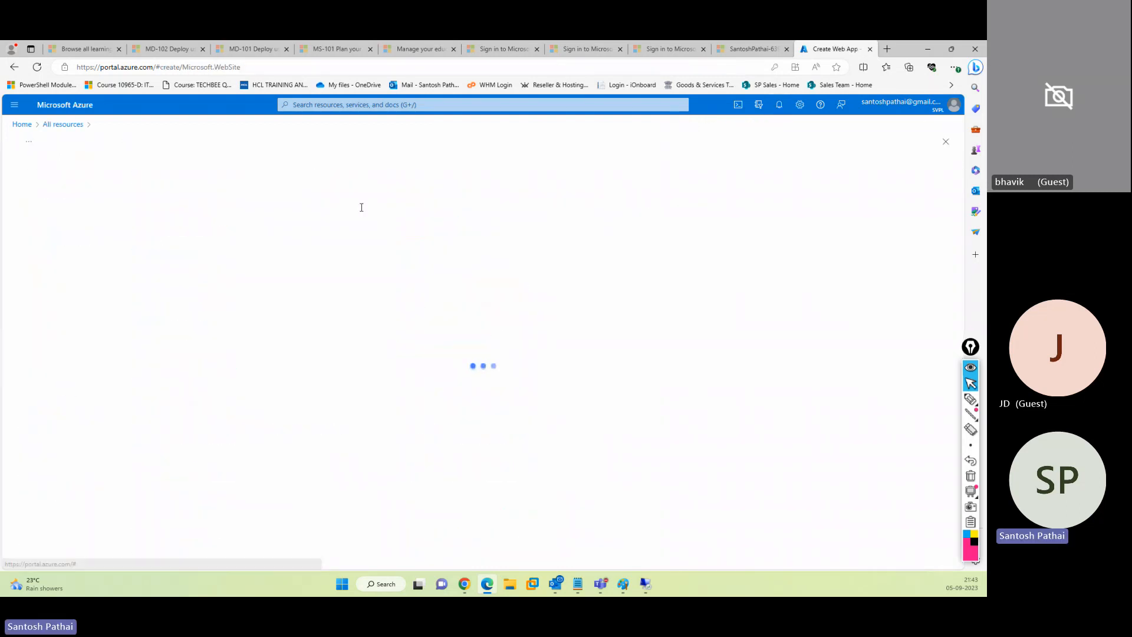
{"action": "left_click", "coordinate": [219, 302]}
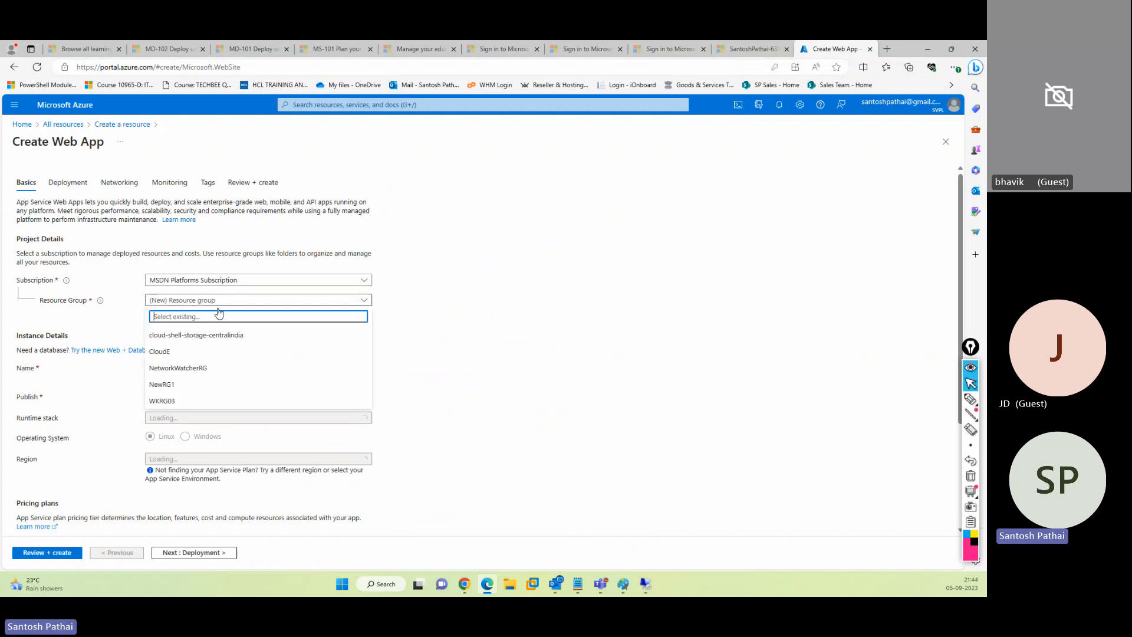
{"action": "left_click", "coordinate": [202, 400]}
{"action": "left_click", "coordinate": [184, 368]}
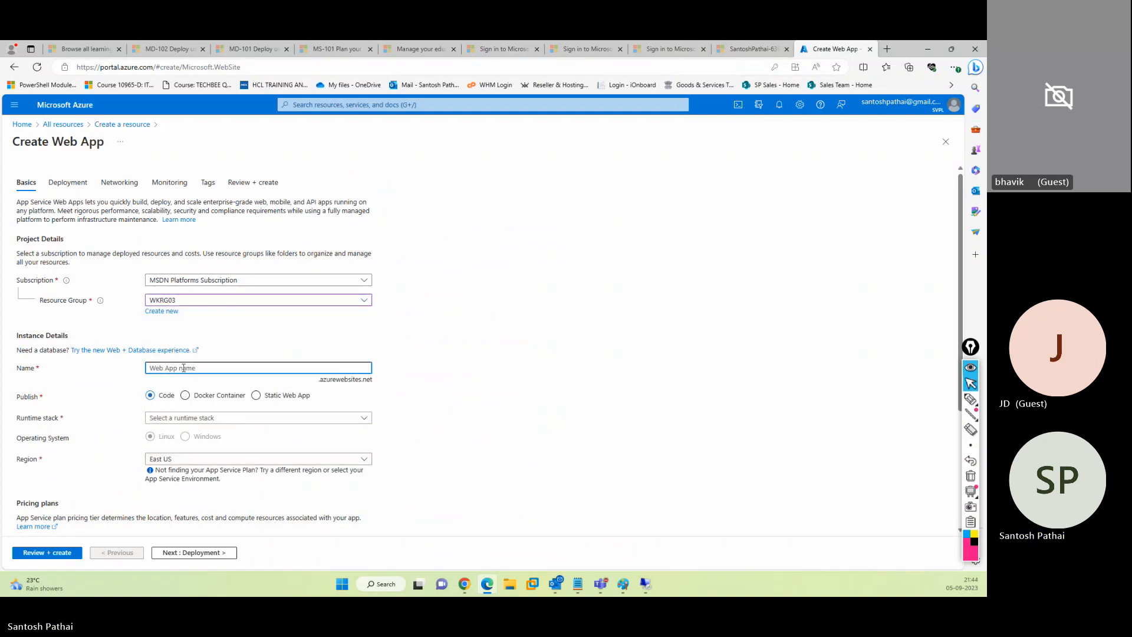
{"action": "type", "text": "demosp"}
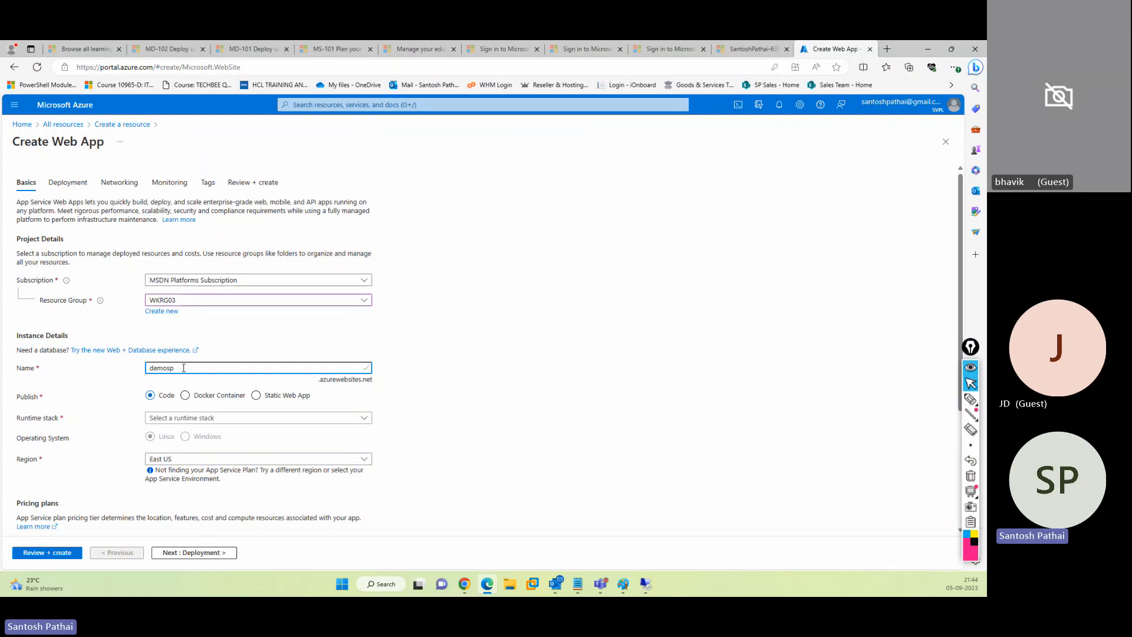
{"action": "key", "text": "Tab"}
Set the demosp web app's runtime stack to .NET 6 (LTS) and review its pricing plan settings.
{"action": "scroll", "coordinate": [437, 314], "scroll_direction": "down", "scroll_amount": 1}
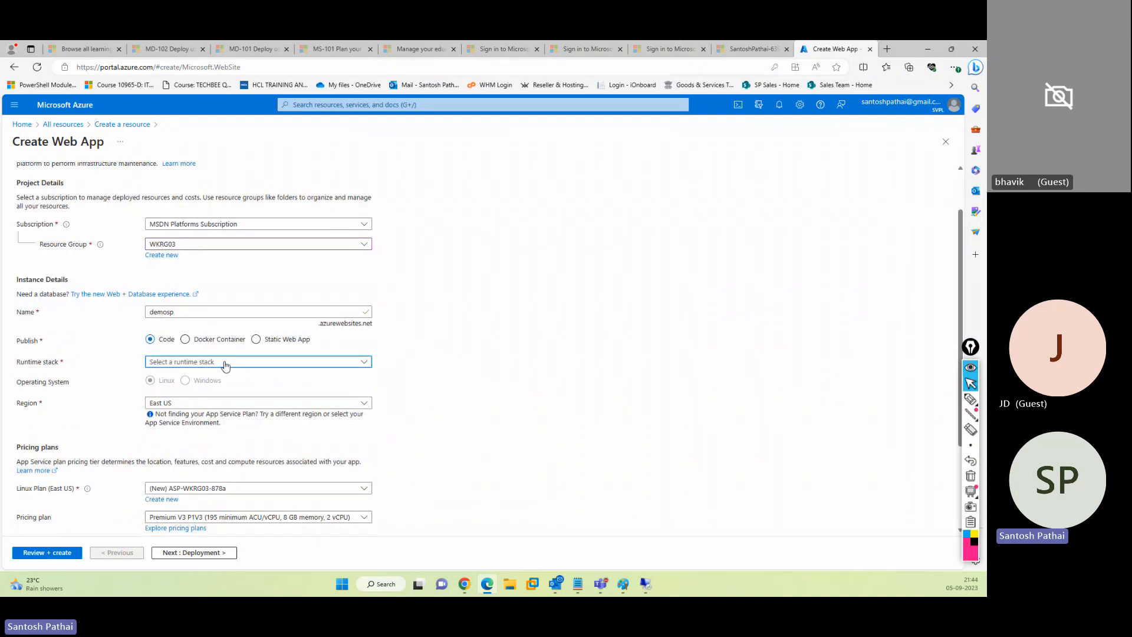
{"action": "left_click", "coordinate": [253, 361]}
{"action": "left_click", "coordinate": [169, 206]}
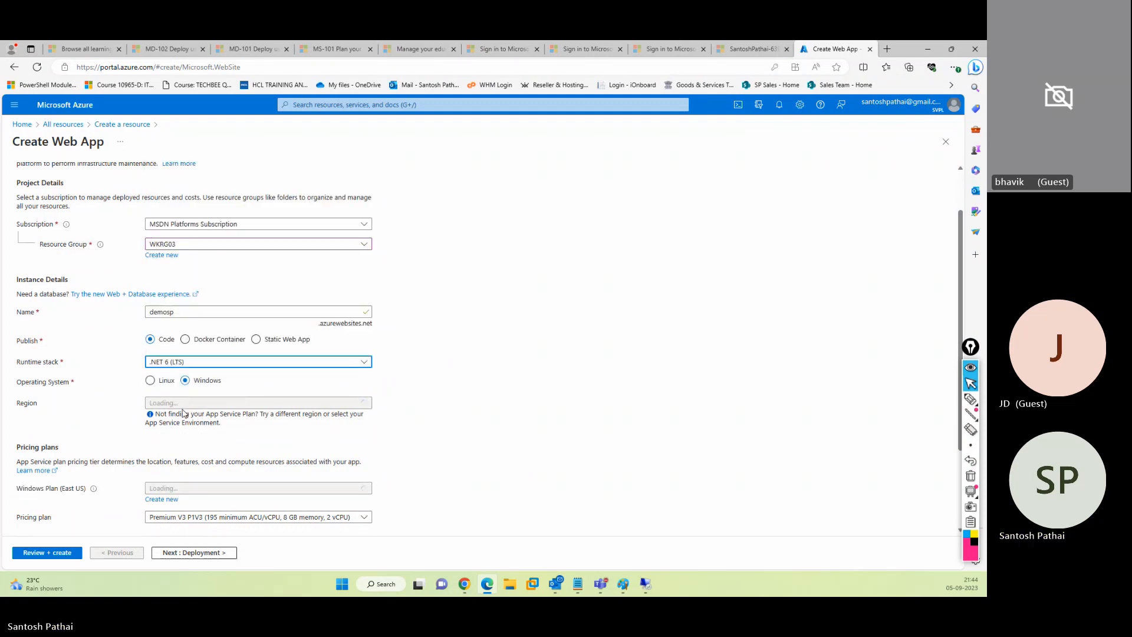
{"action": "scroll", "coordinate": [284, 408], "scroll_direction": "down", "scroll_amount": 2}
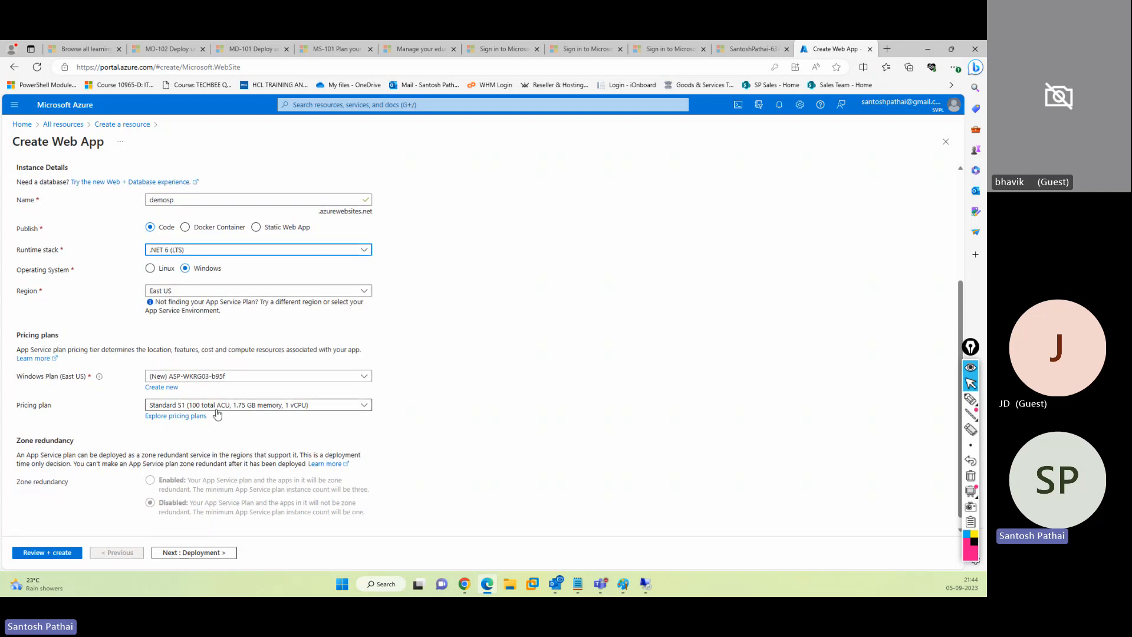
Set the demosp pricing plan to Premium V3 P2V3 and recheck the basic settings.
{"action": "left_click", "coordinate": [217, 404]}
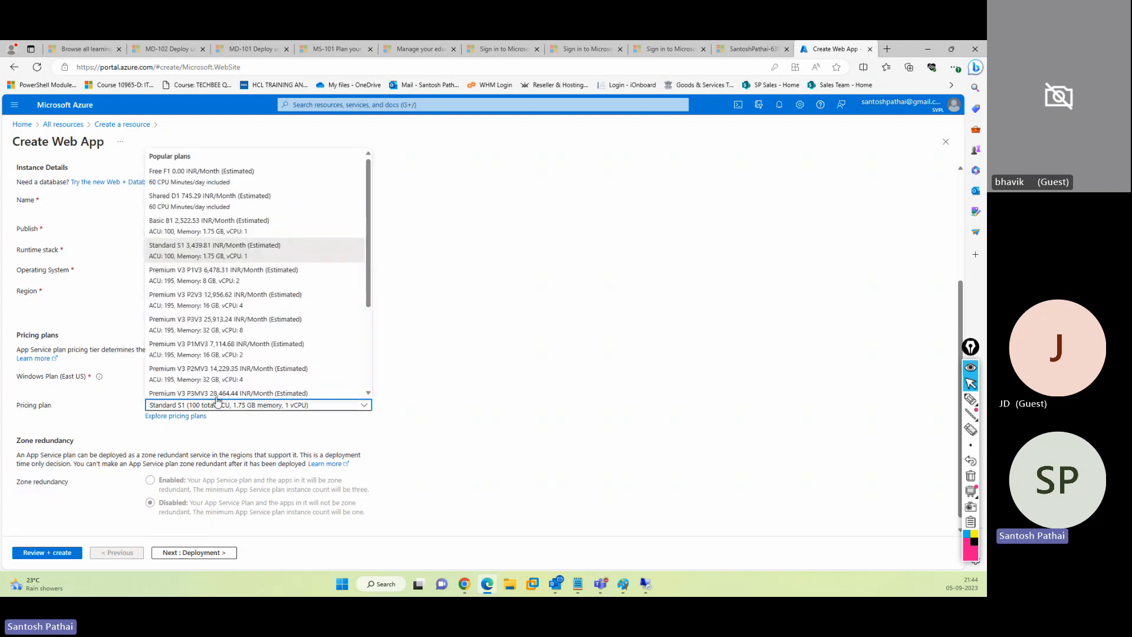
{"action": "left_click", "coordinate": [199, 301]}
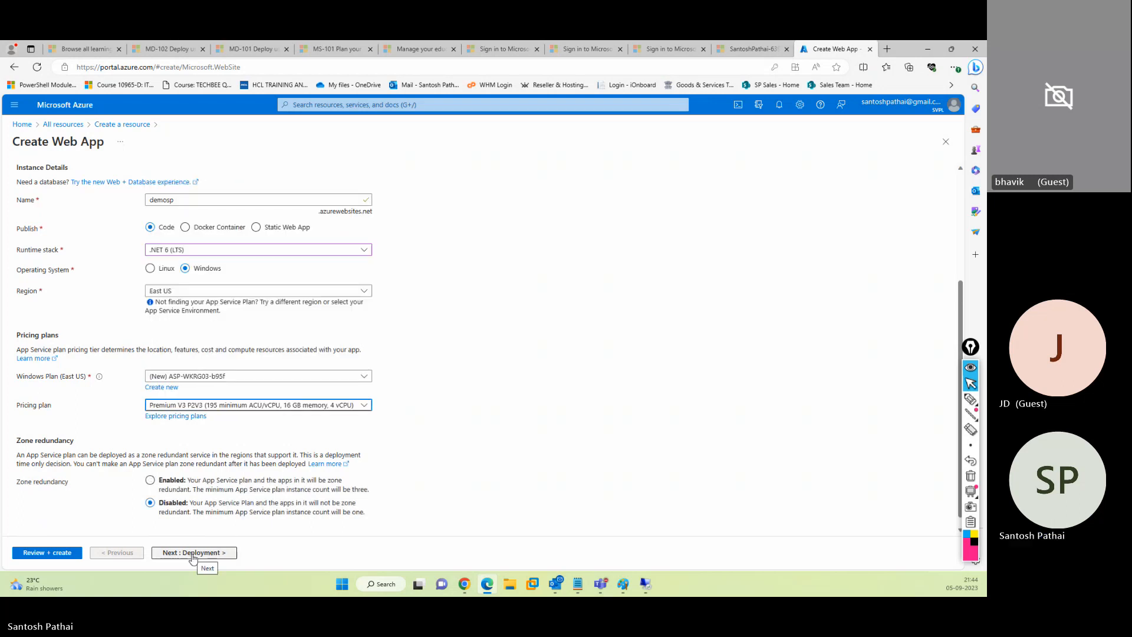
{"action": "left_click", "coordinate": [192, 557]}
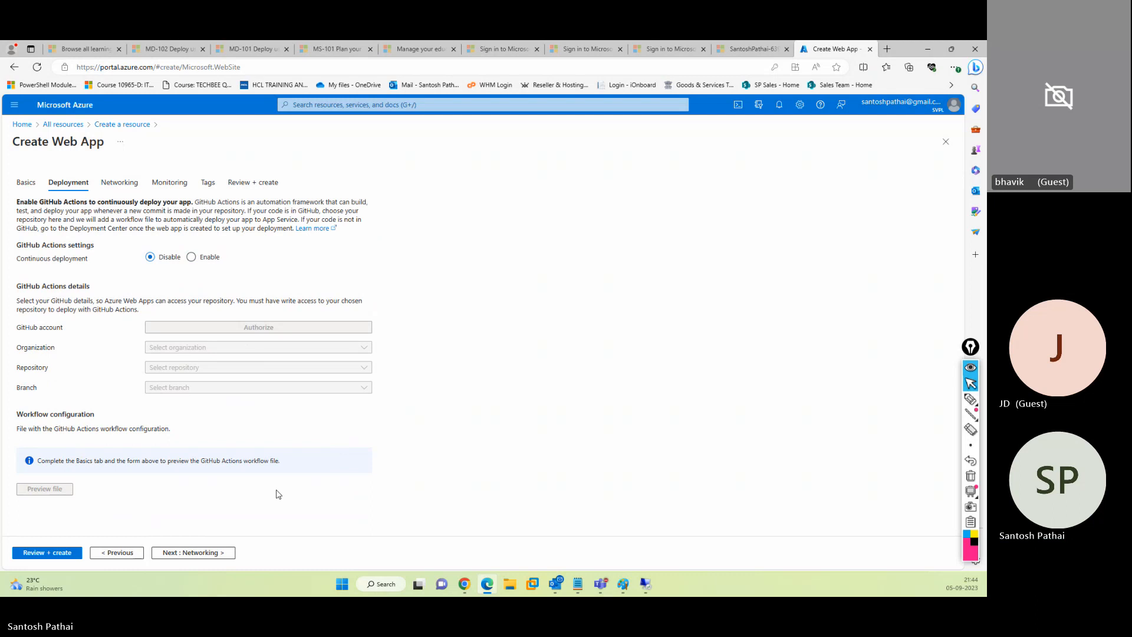
{"action": "left_click", "coordinate": [104, 553]}
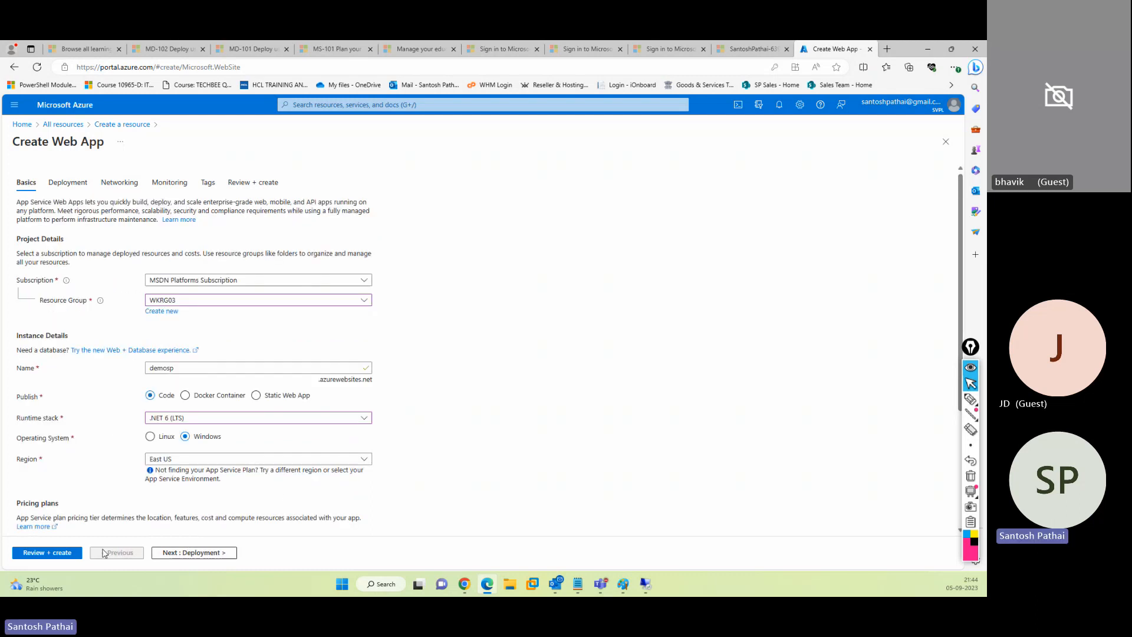
{"action": "scroll", "coordinate": [240, 439], "scroll_direction": "down", "scroll_amount": 3}
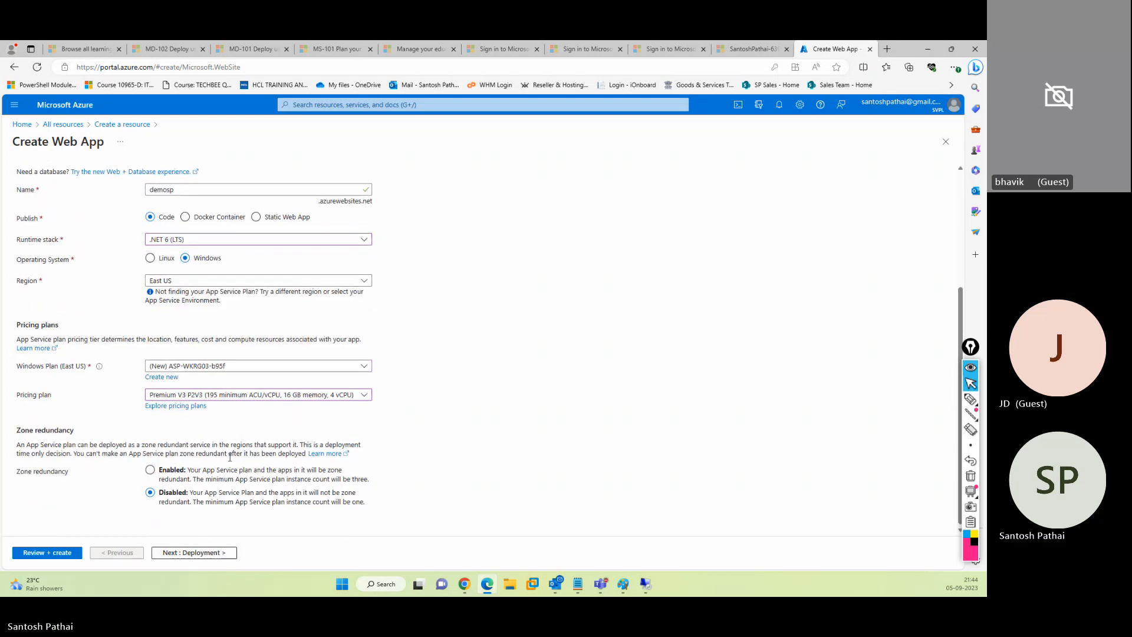
Keep the default deployment and networking settings, leave Application Insights set to No, and create the demosp web app.
{"action": "left_click", "coordinate": [201, 554]}
{"action": "left_click", "coordinate": [201, 554]}
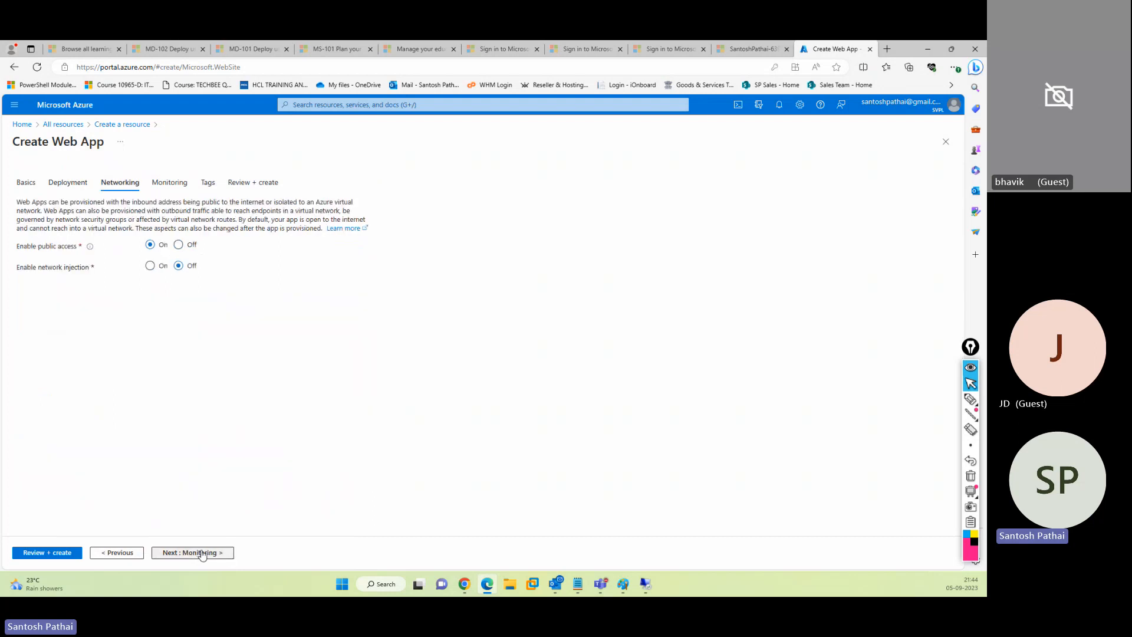
{"action": "left_click", "coordinate": [203, 552]}
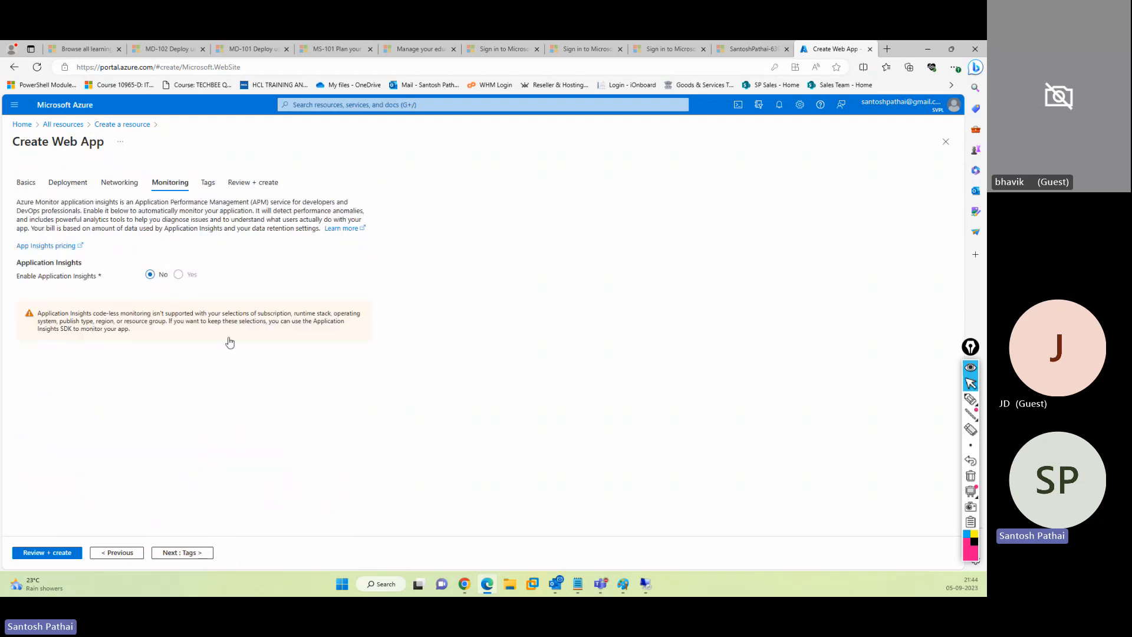
{"action": "left_click", "coordinate": [151, 275]}
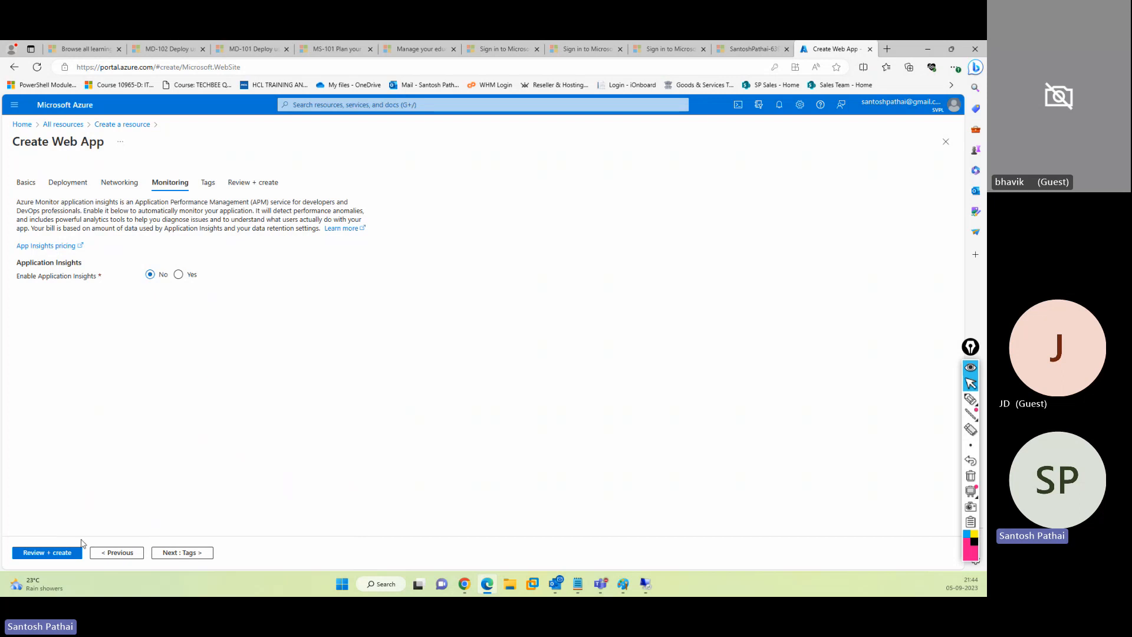
{"action": "left_click", "coordinate": [39, 553]}
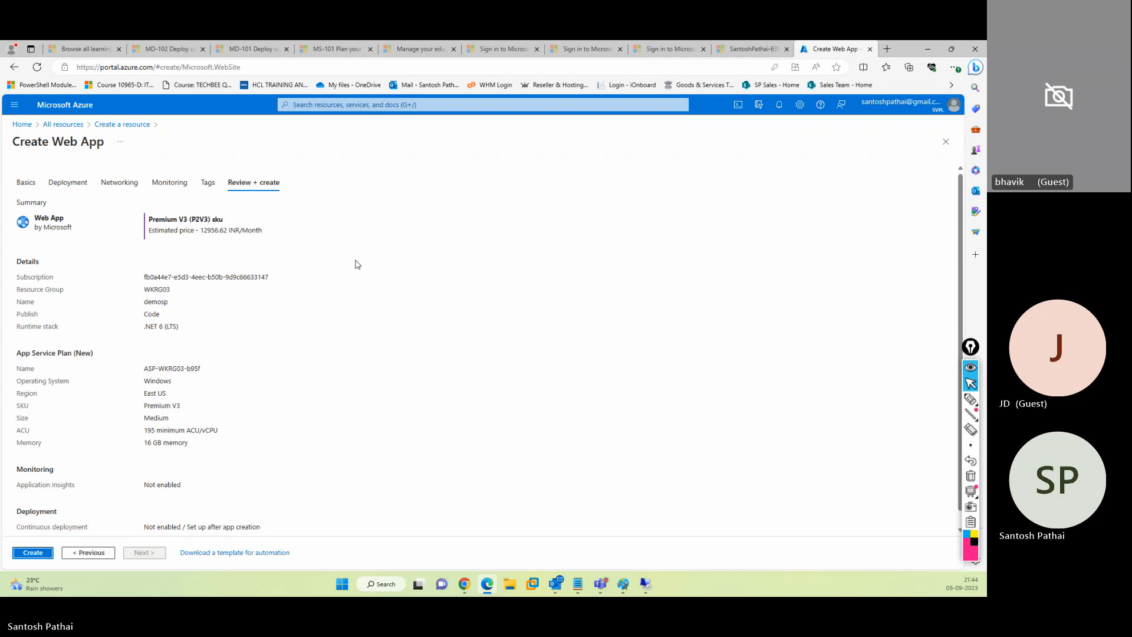
{"action": "left_click", "coordinate": [48, 551]}
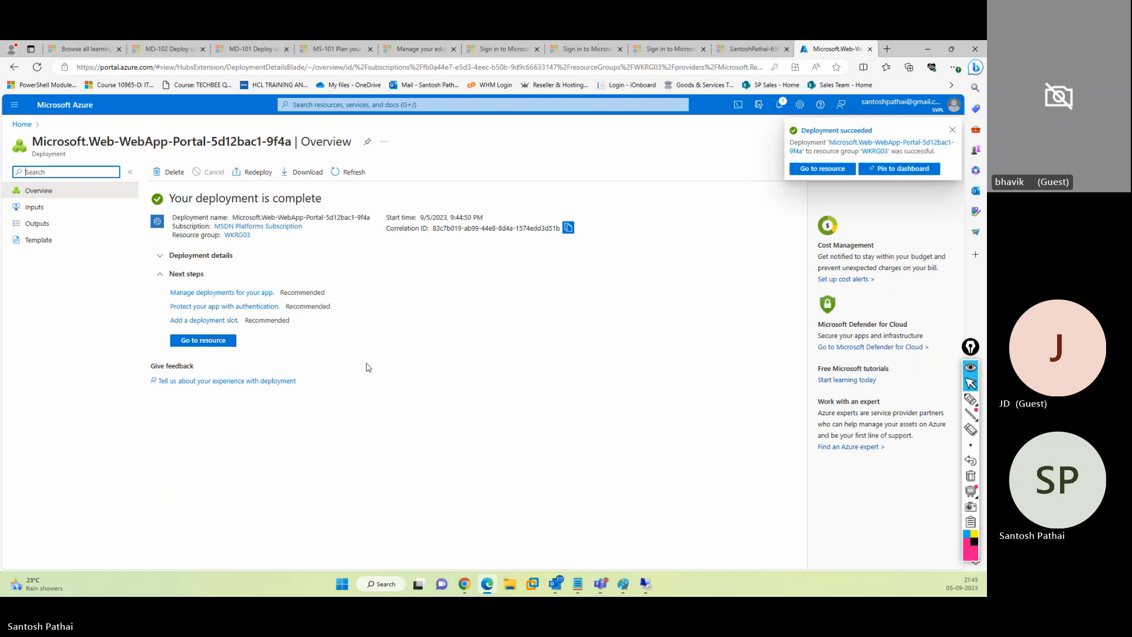
Return to the portal home, refresh the list of all resources, and open the demosp web app.
{"action": "left_click", "coordinate": [75, 109]}
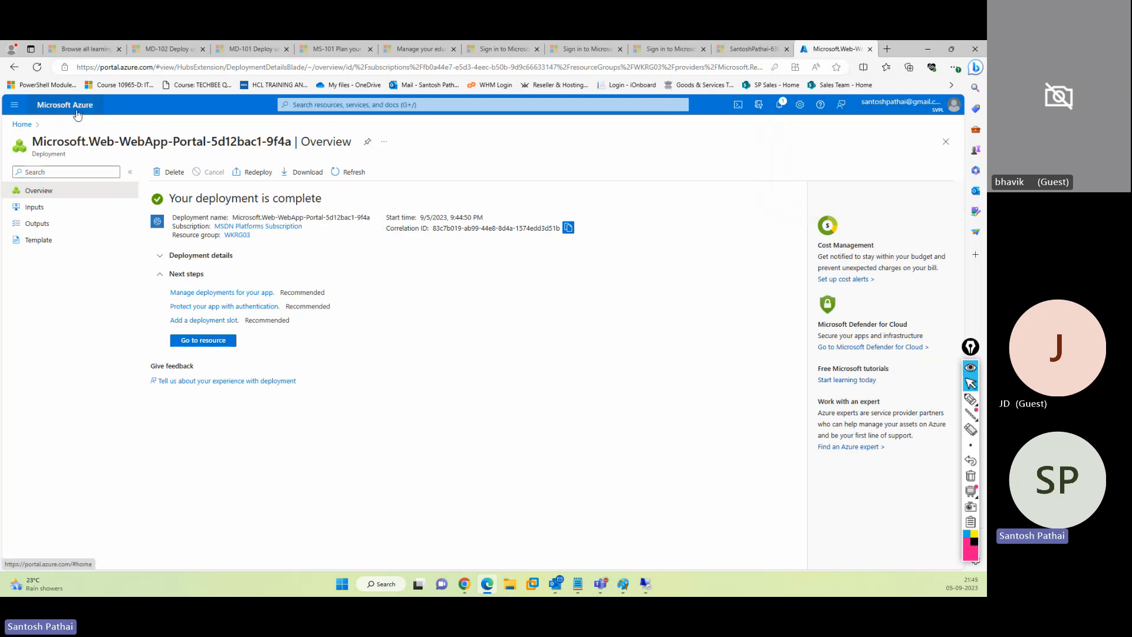
{"action": "left_click", "coordinate": [283, 177]}
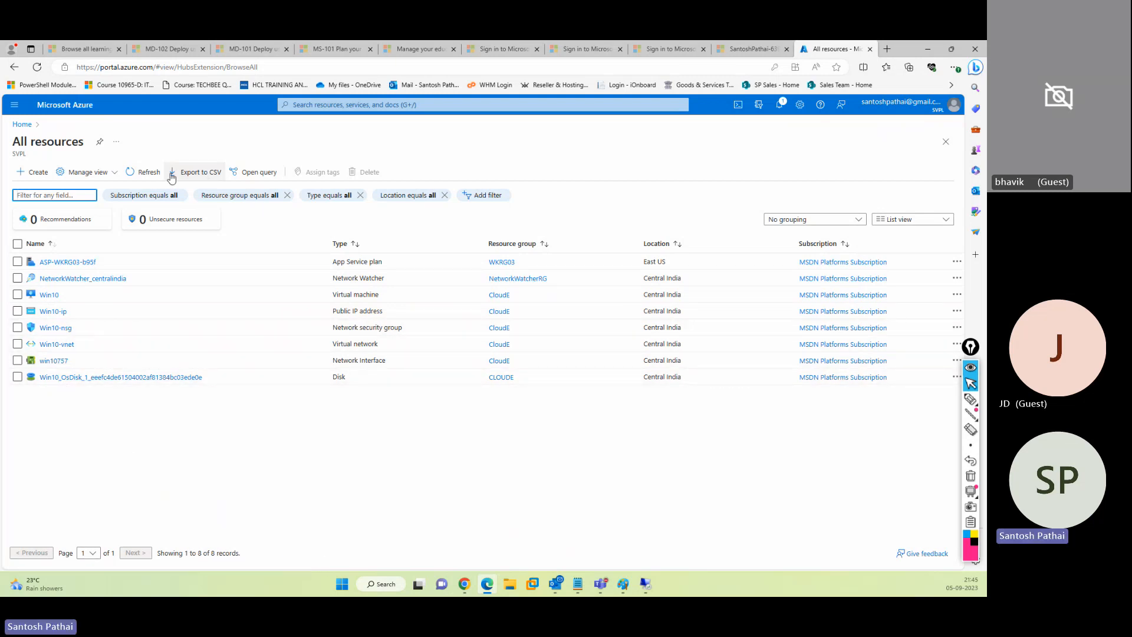
{"action": "left_click", "coordinate": [150, 173]}
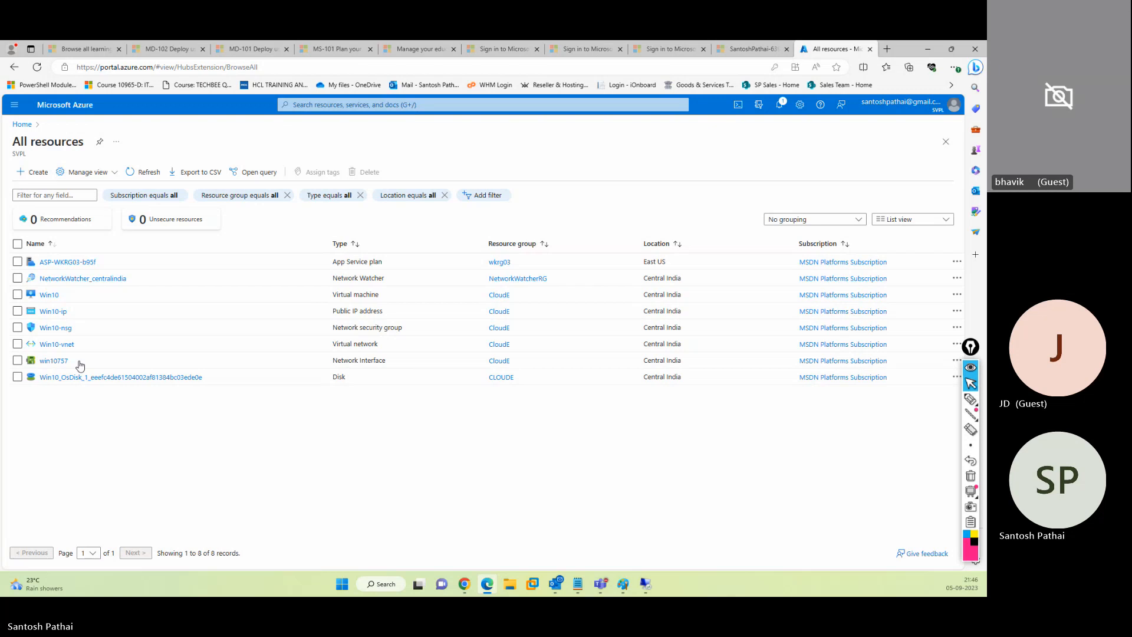
{"action": "left_click", "coordinate": [138, 178]}
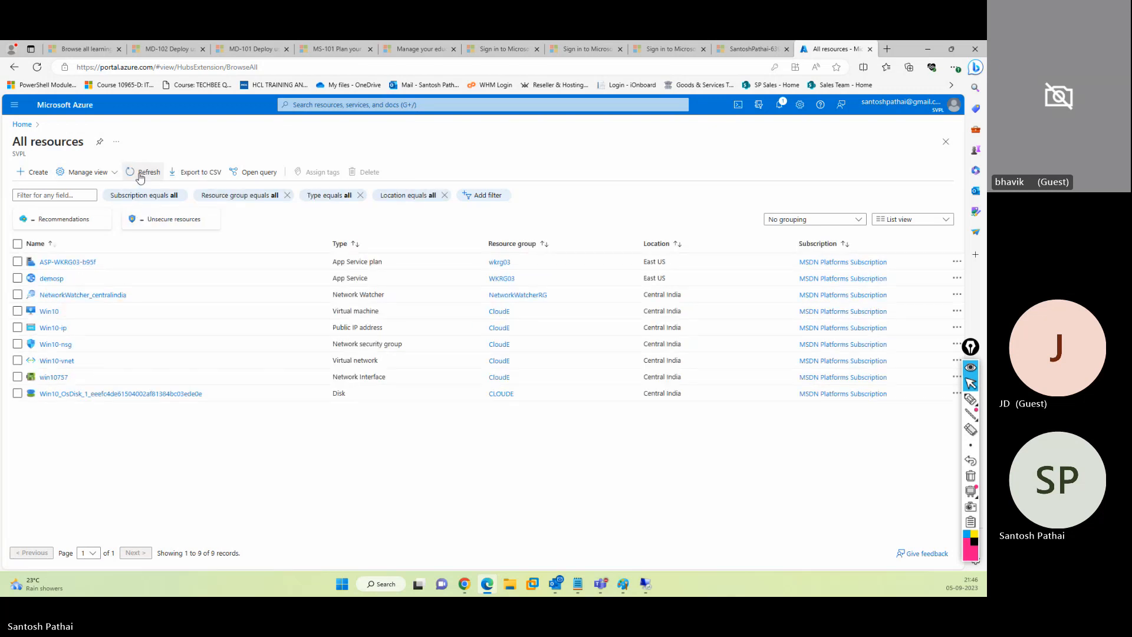
{"action": "left_click", "coordinate": [51, 279]}
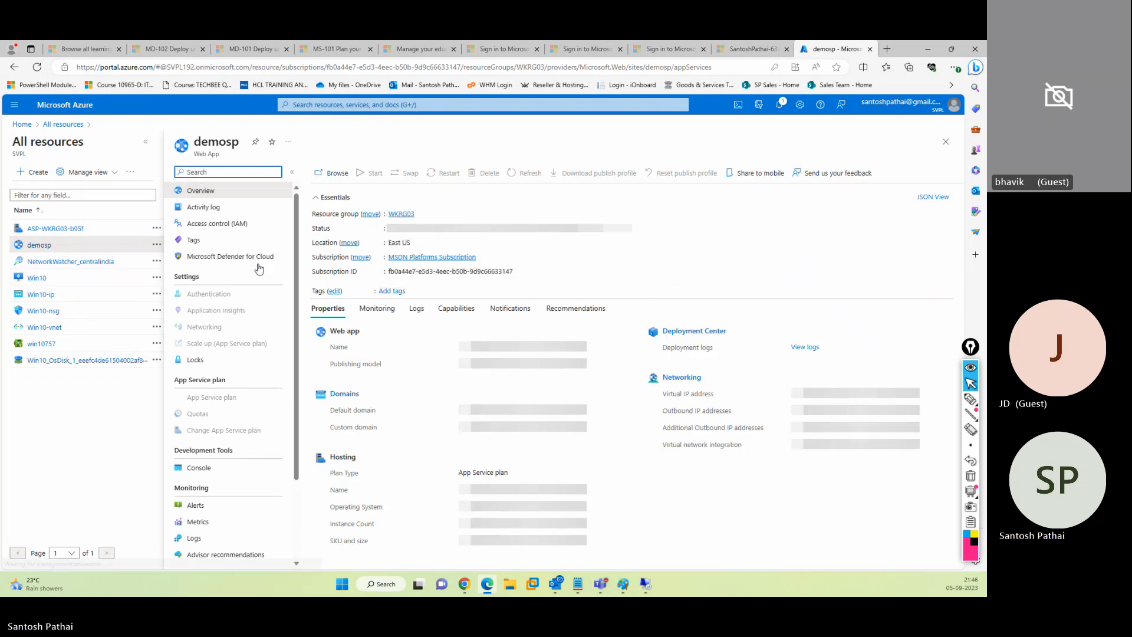
Open the App Service plan scale-out settings of the demosp web app.
{"action": "scroll", "coordinate": [231, 296], "scroll_direction": "down", "scroll_amount": 3}
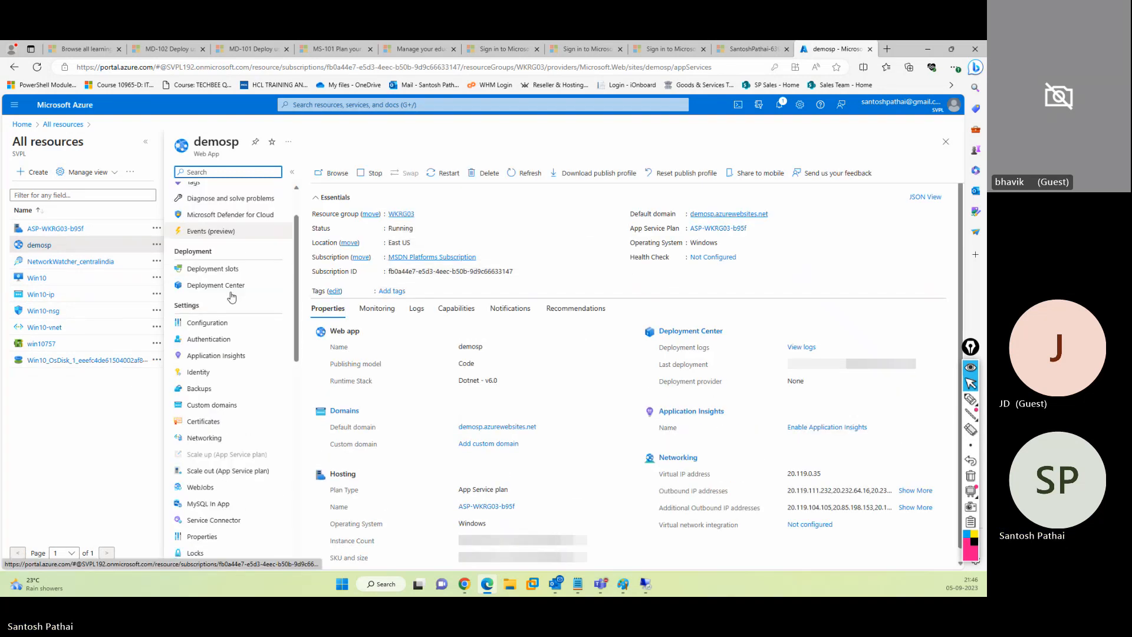
{"action": "scroll", "coordinate": [235, 336], "scroll_direction": "down", "scroll_amount": 3}
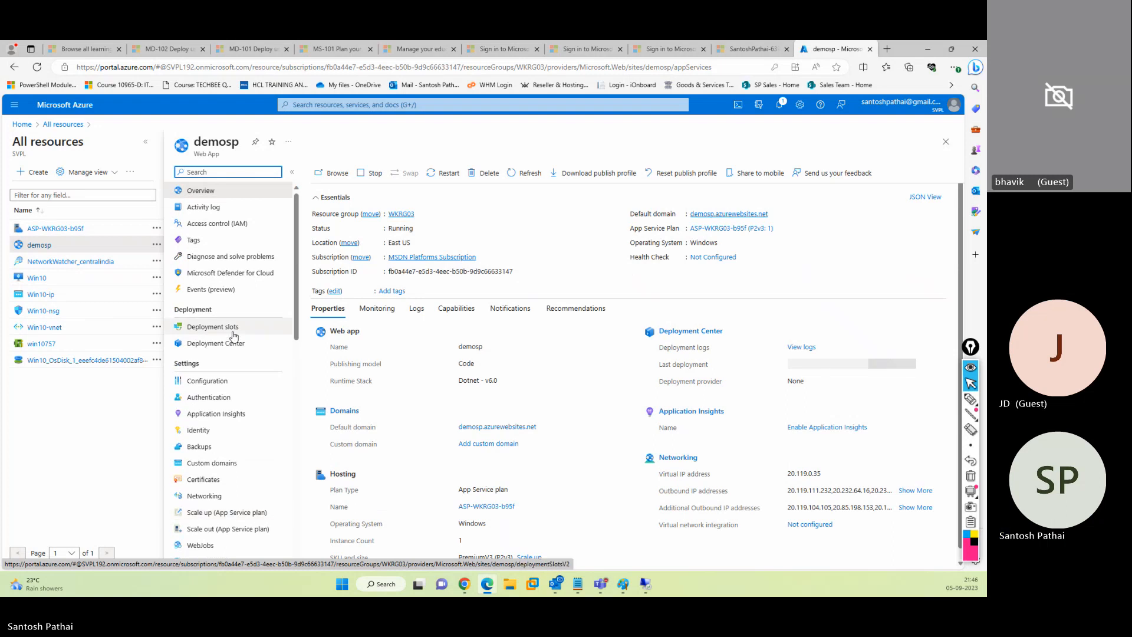
{"action": "left_click", "coordinate": [230, 418]}
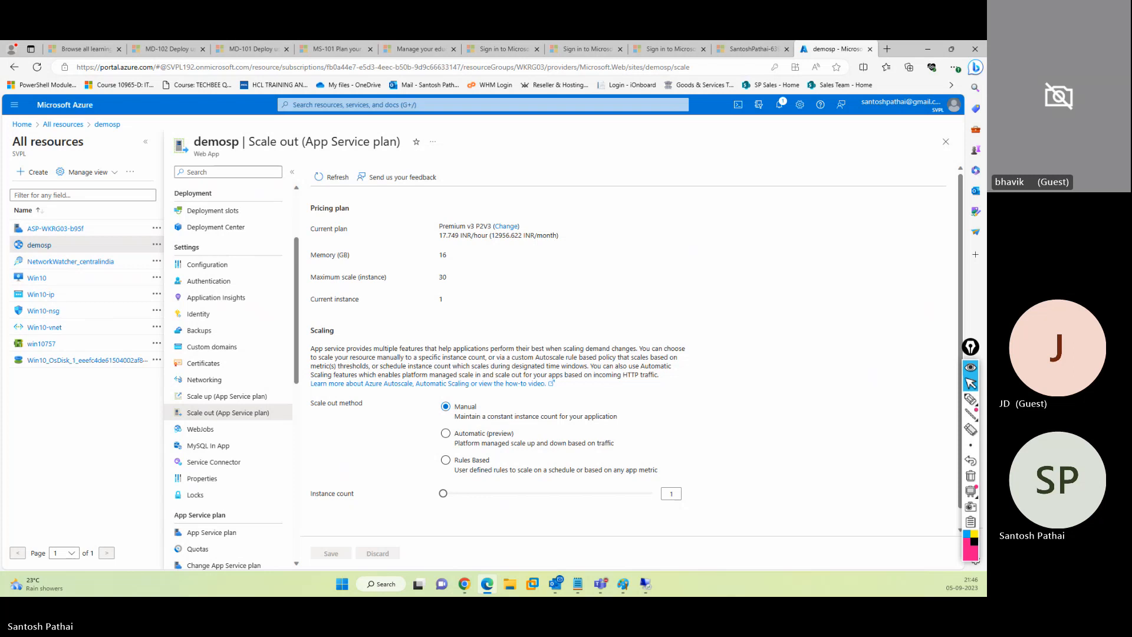
Switch to the remote desktop session, close the Visual Studio Installer, and return to the Azure portal.
{"action": "left_click", "coordinate": [646, 584]}
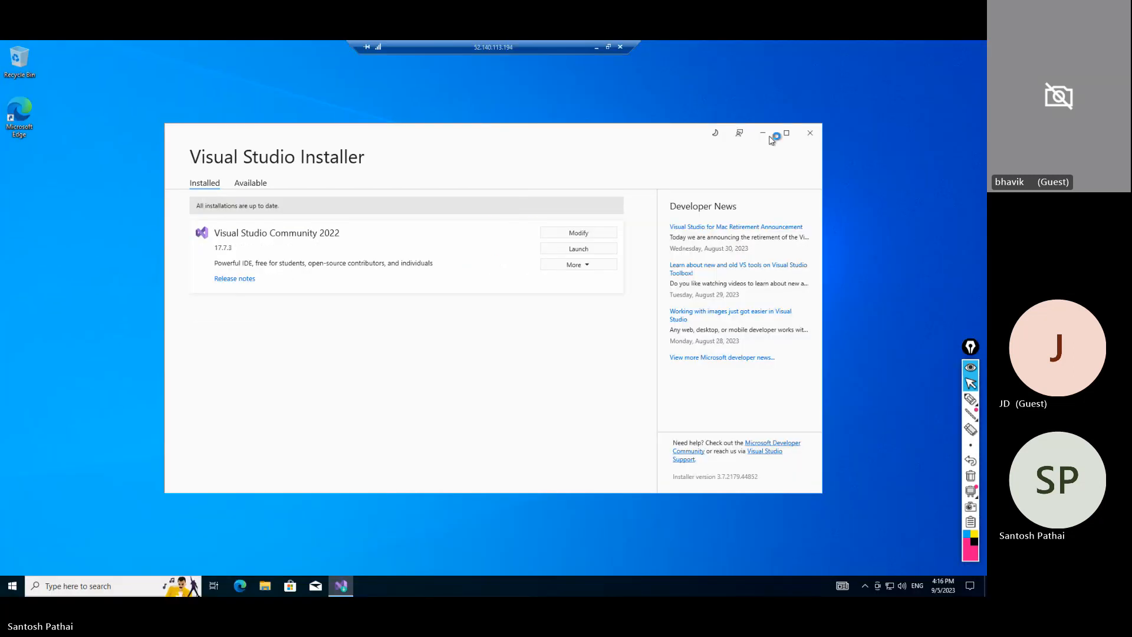
{"action": "left_click", "coordinate": [809, 135]}
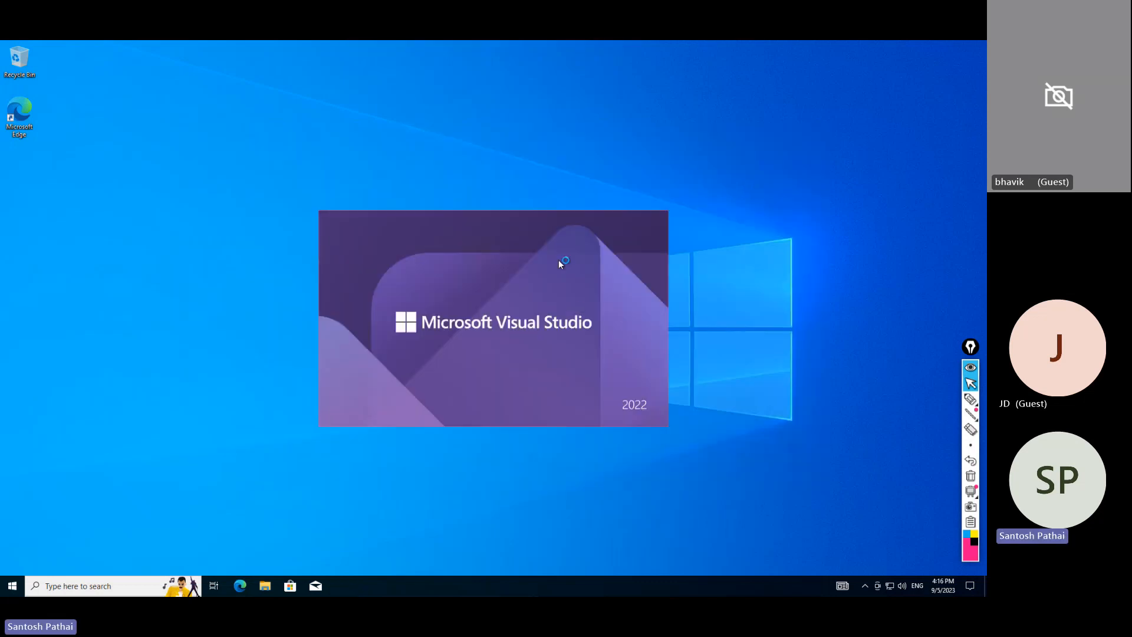
{"action": "mouse_move", "coordinate": [518, 40]}
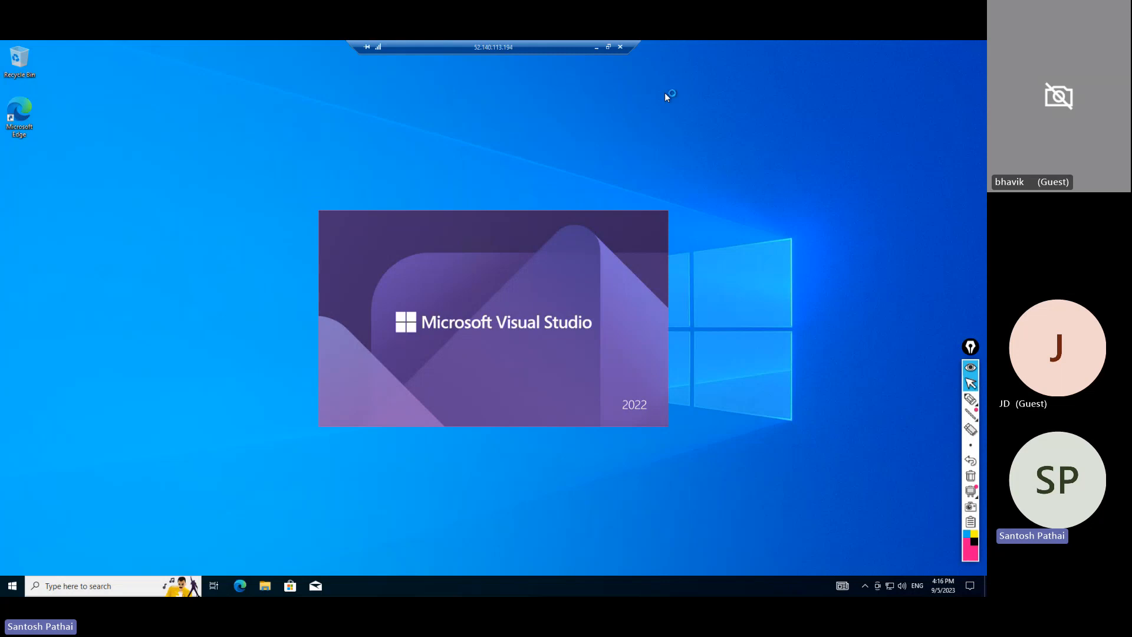
{"action": "left_click", "coordinate": [596, 48]}
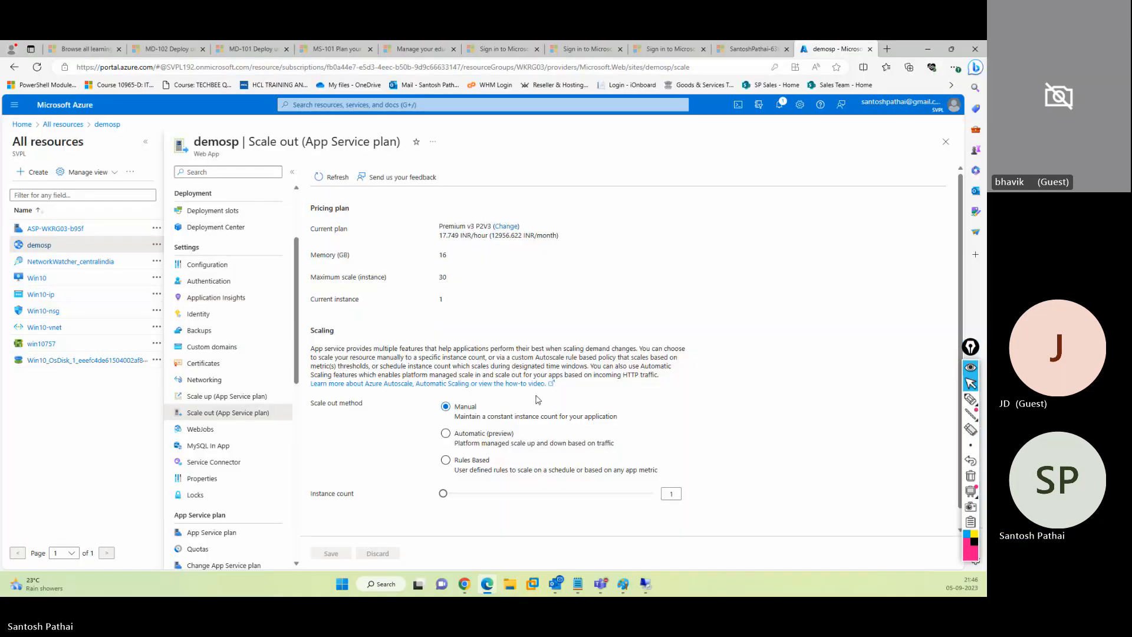
Compare the options of the Automatic (preview) and Rules Based scale-out methods for demosp.
{"action": "left_click", "coordinate": [447, 434]}
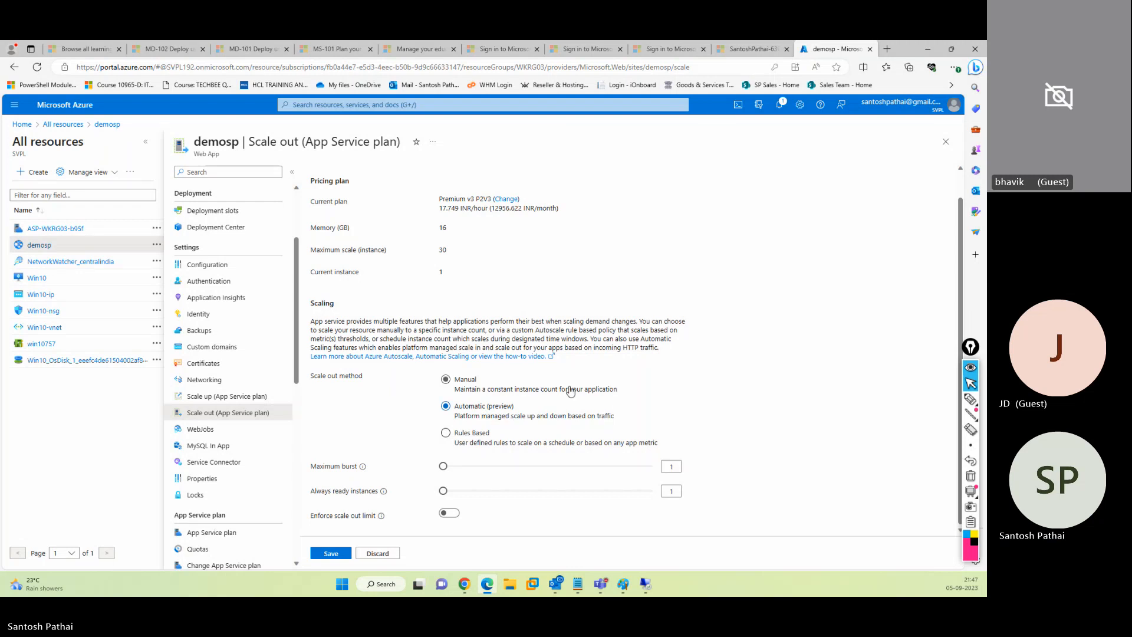
{"action": "left_click", "coordinate": [471, 435]}
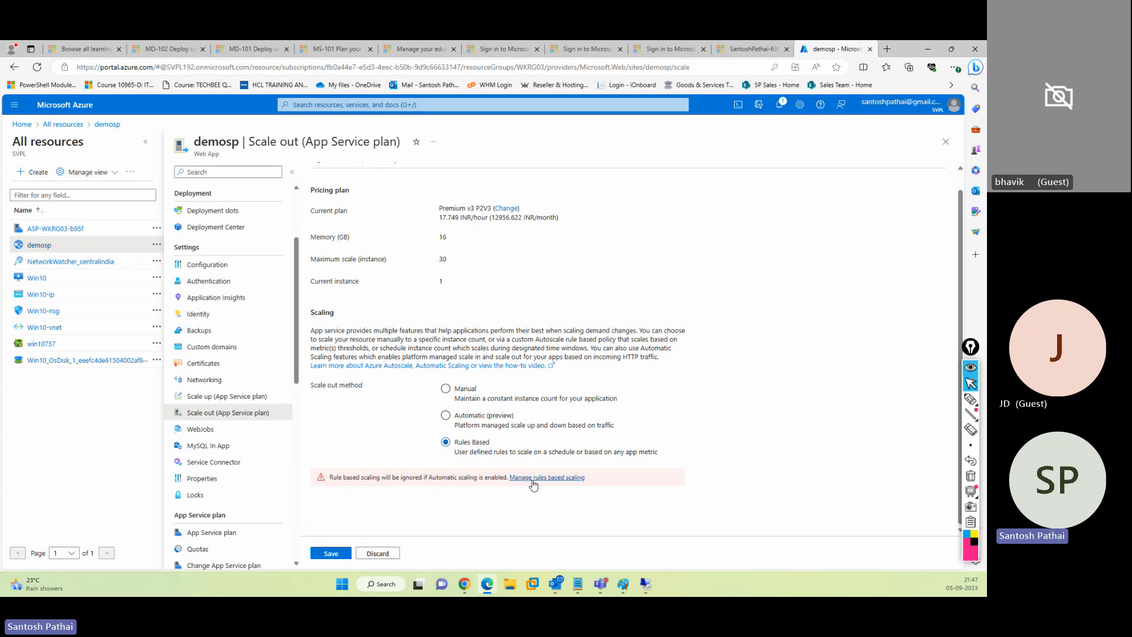
{"action": "left_click", "coordinate": [472, 416]}
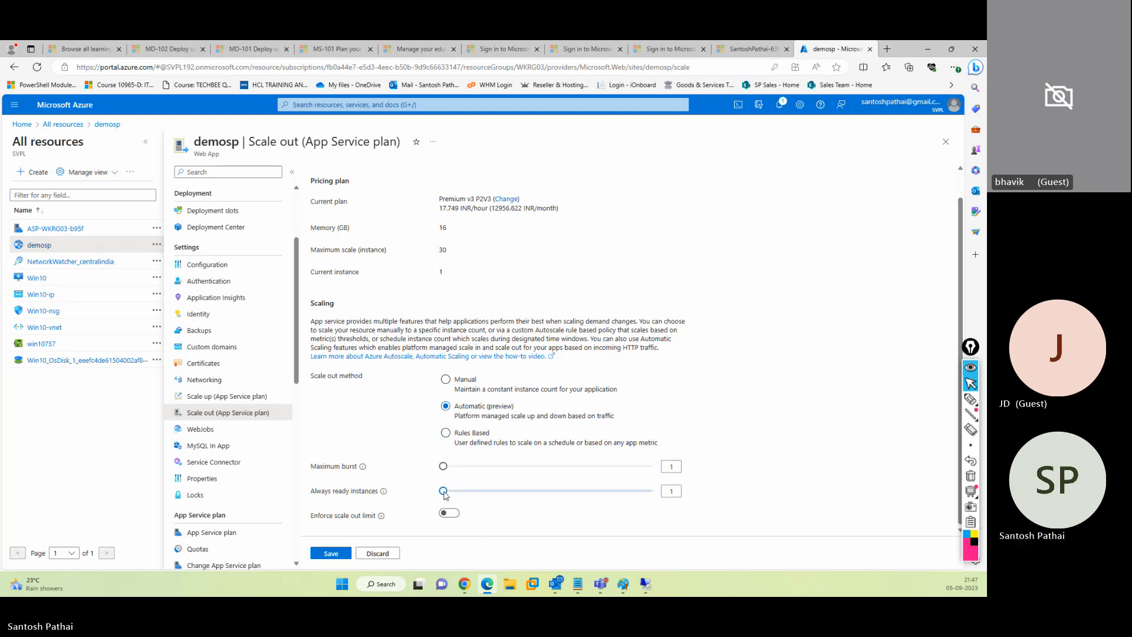
{"action": "scroll", "coordinate": [652, 442], "scroll_direction": "up", "scroll_amount": 1}
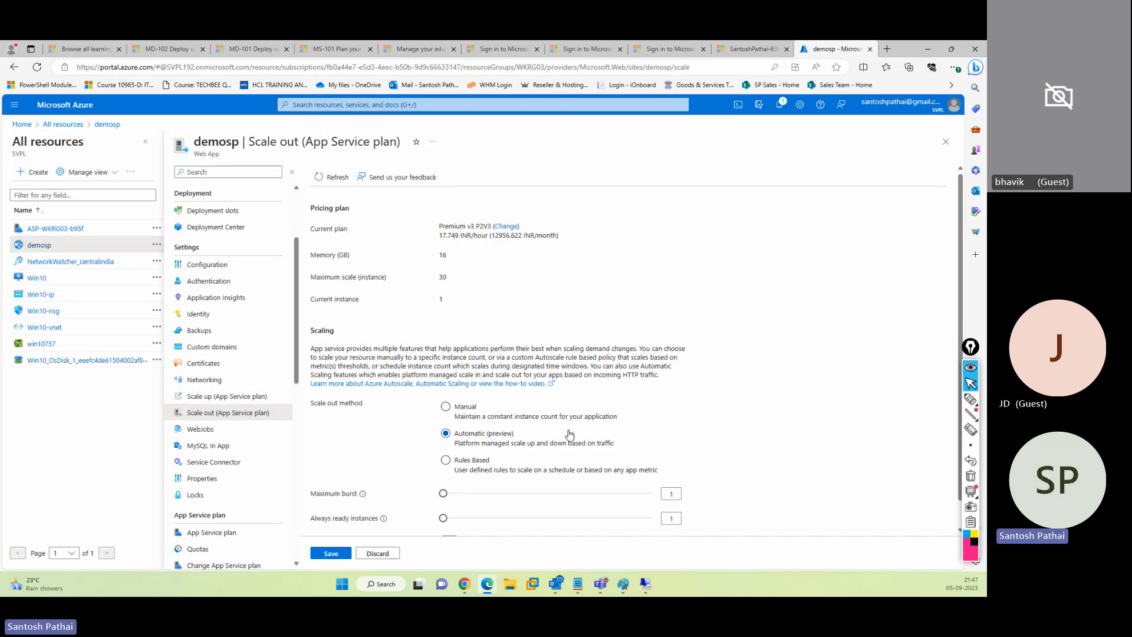
Set the maximum burst for automatic scaling to 7 and raise the number of always ready instances.
{"action": "scroll", "coordinate": [569, 435], "scroll_direction": "down", "scroll_amount": 1}
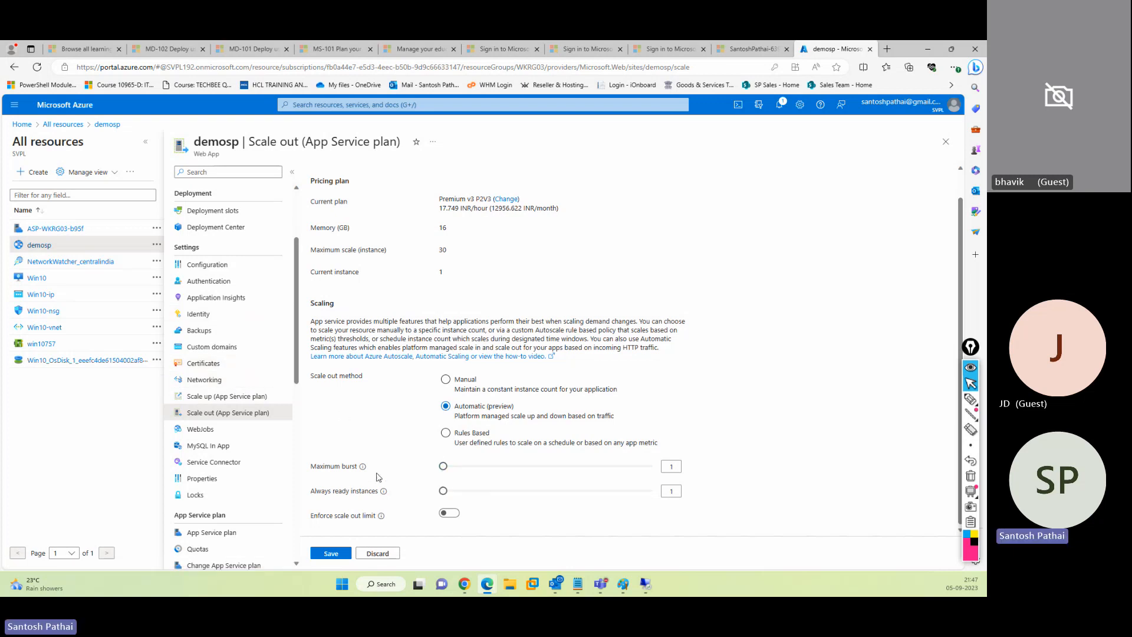
{"action": "left_click_drag", "start_coordinate": [443, 466], "coordinate": [486, 468]}
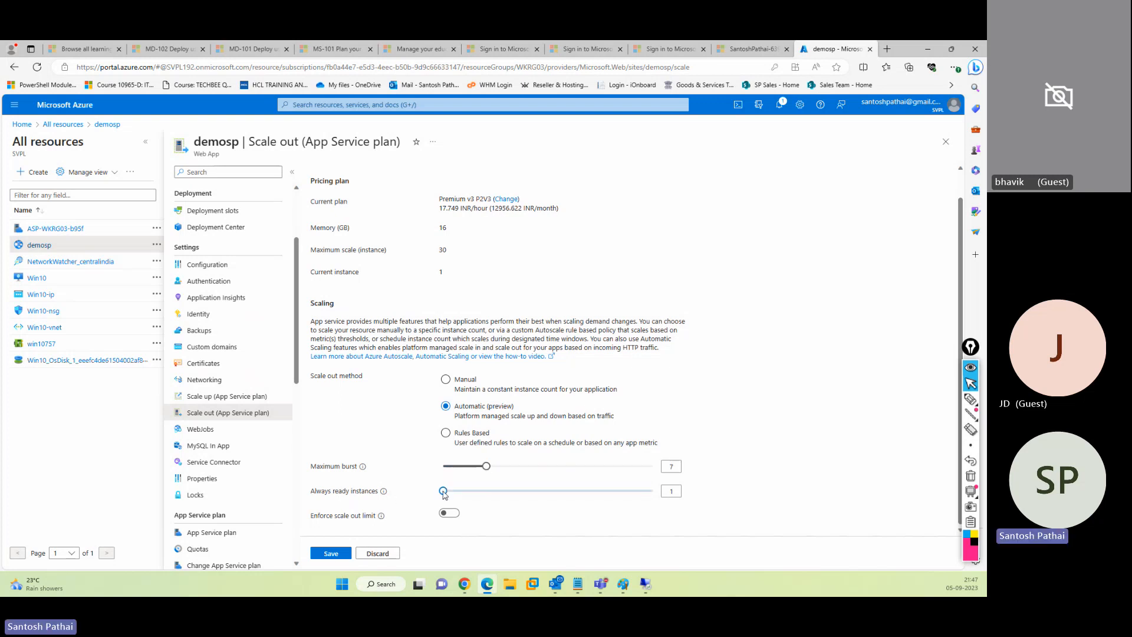
{"action": "left_click_drag", "start_coordinate": [445, 495], "coordinate": [487, 491]}
Switch the scale-out method to Rules Based and choose Custom autoscale in the plan's autoscale setting.
{"action": "left_click", "coordinate": [465, 434]}
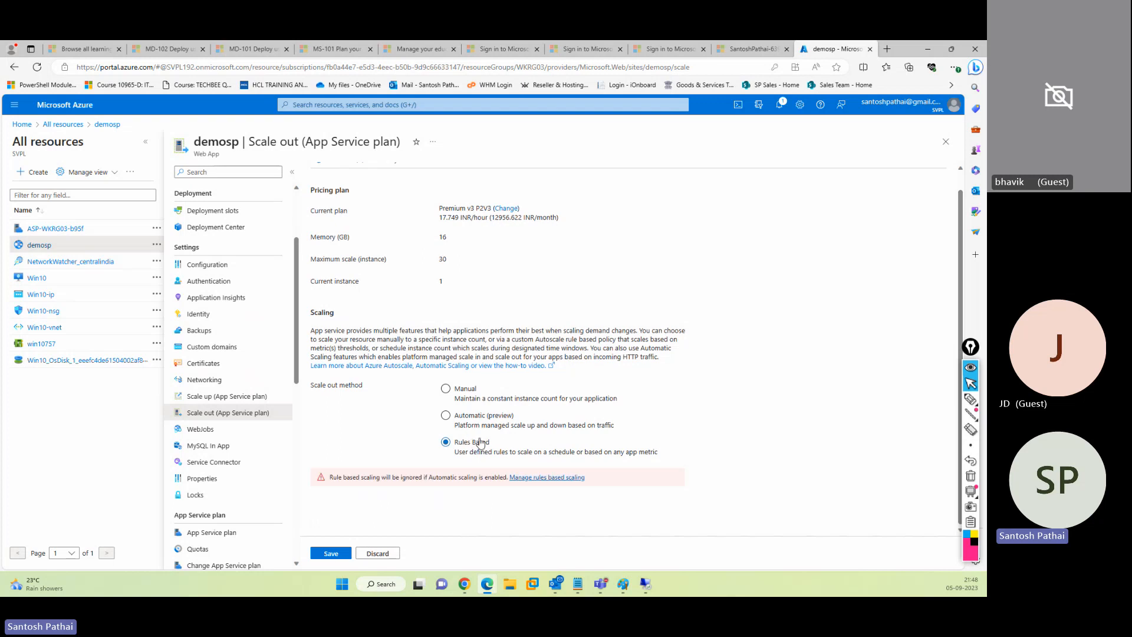
{"action": "left_click", "coordinate": [537, 481]}
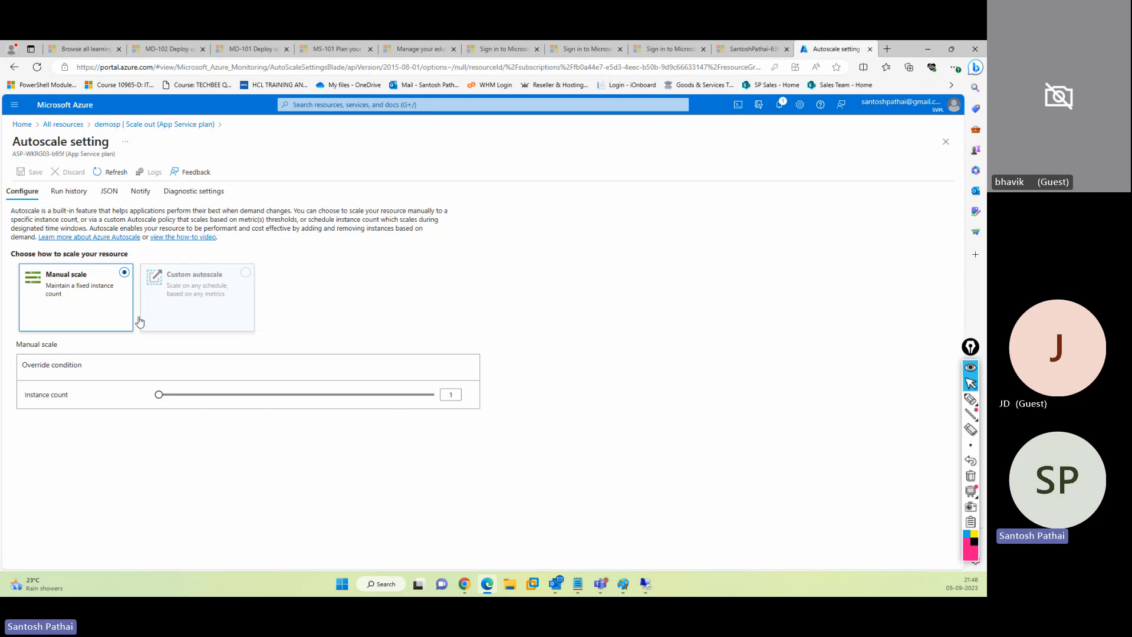
{"action": "left_click", "coordinate": [224, 286]}
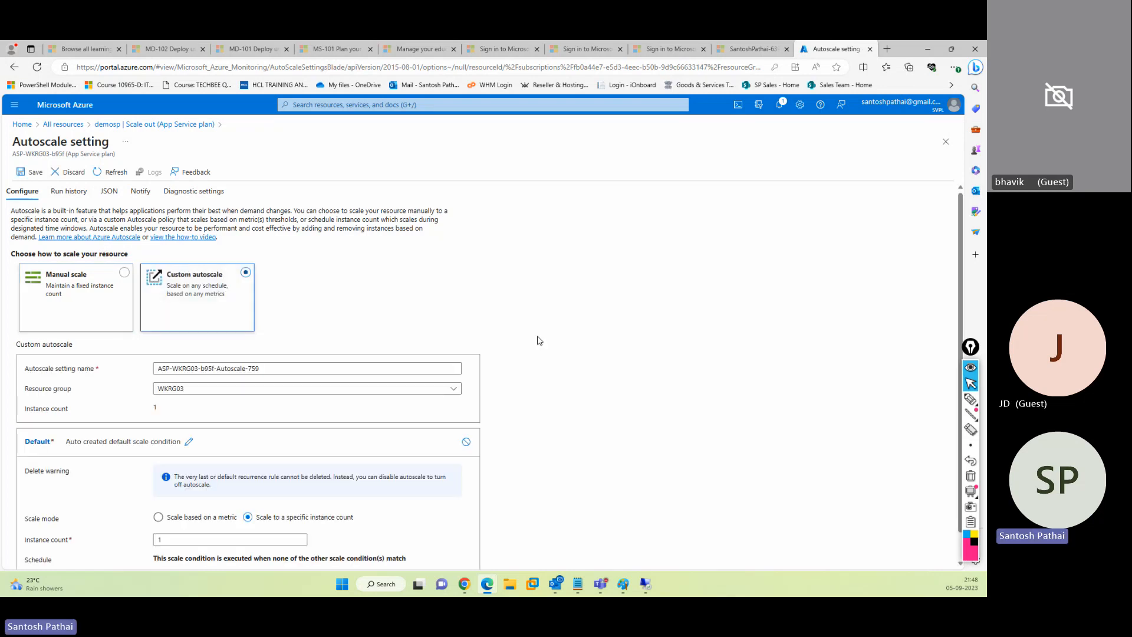
Set the default condition's scale mode to scale based on a metric, and review the new scale rule form without adding a rule.
{"action": "scroll", "coordinate": [541, 341], "scroll_direction": "down", "scroll_amount": 1}
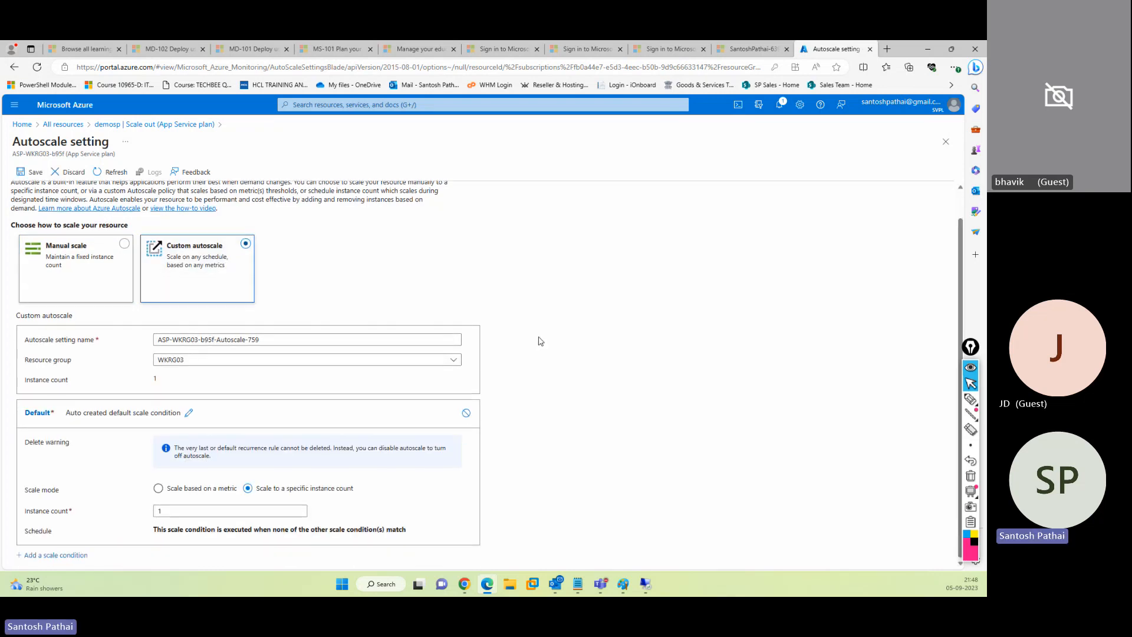
{"action": "left_click", "coordinate": [189, 490]}
{"action": "scroll", "coordinate": [383, 429], "scroll_direction": "down", "scroll_amount": 1}
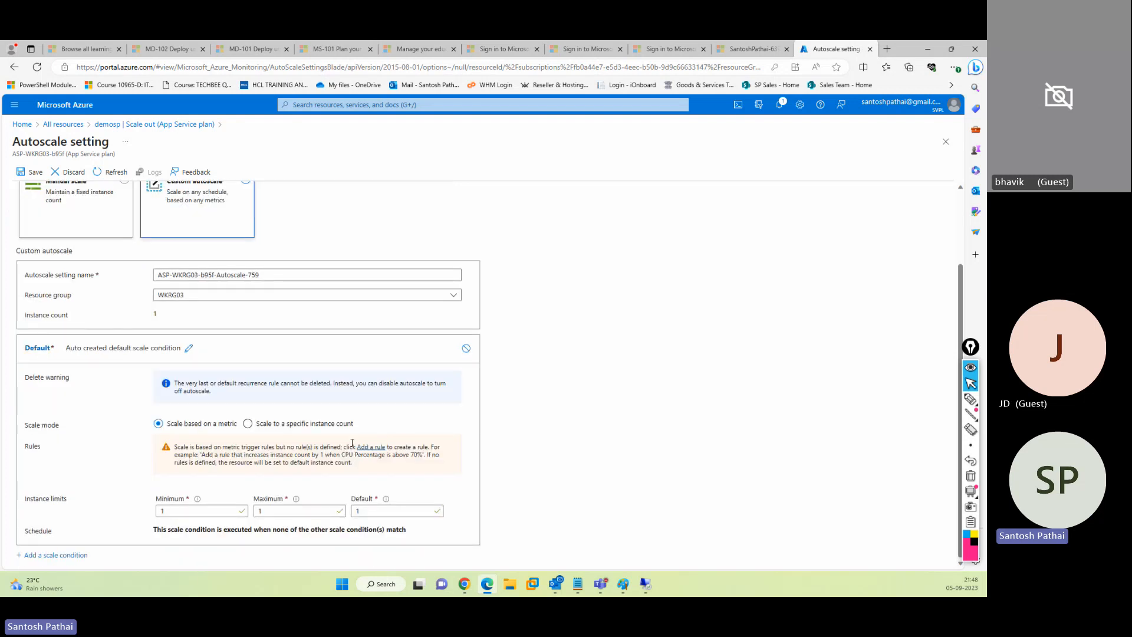
{"action": "left_click", "coordinate": [370, 448]}
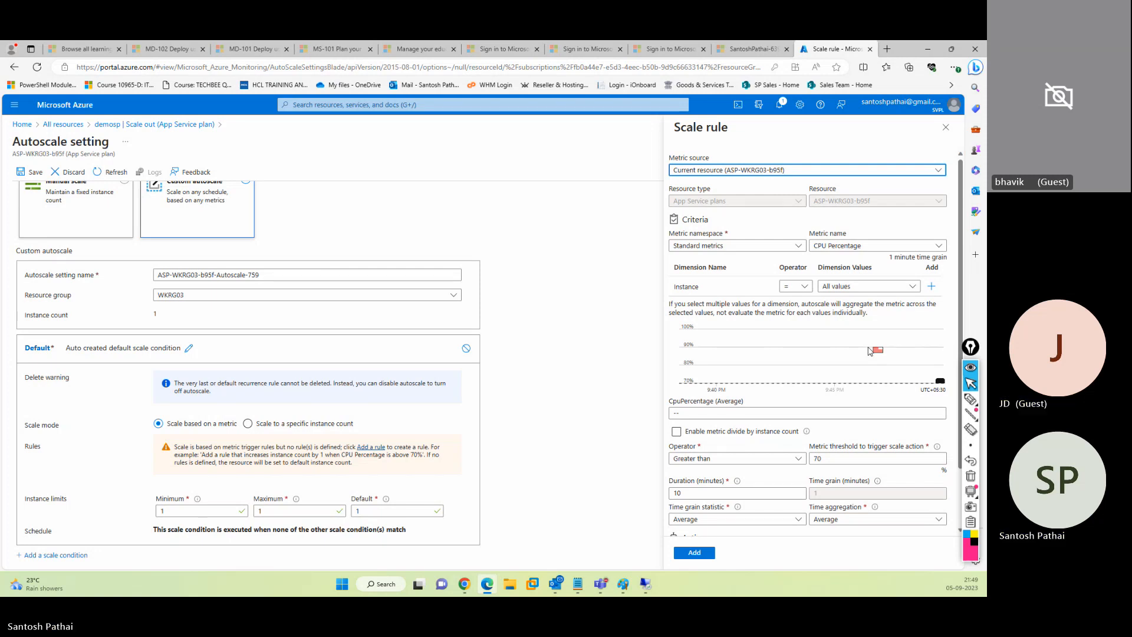
{"action": "left_click", "coordinate": [946, 127]}
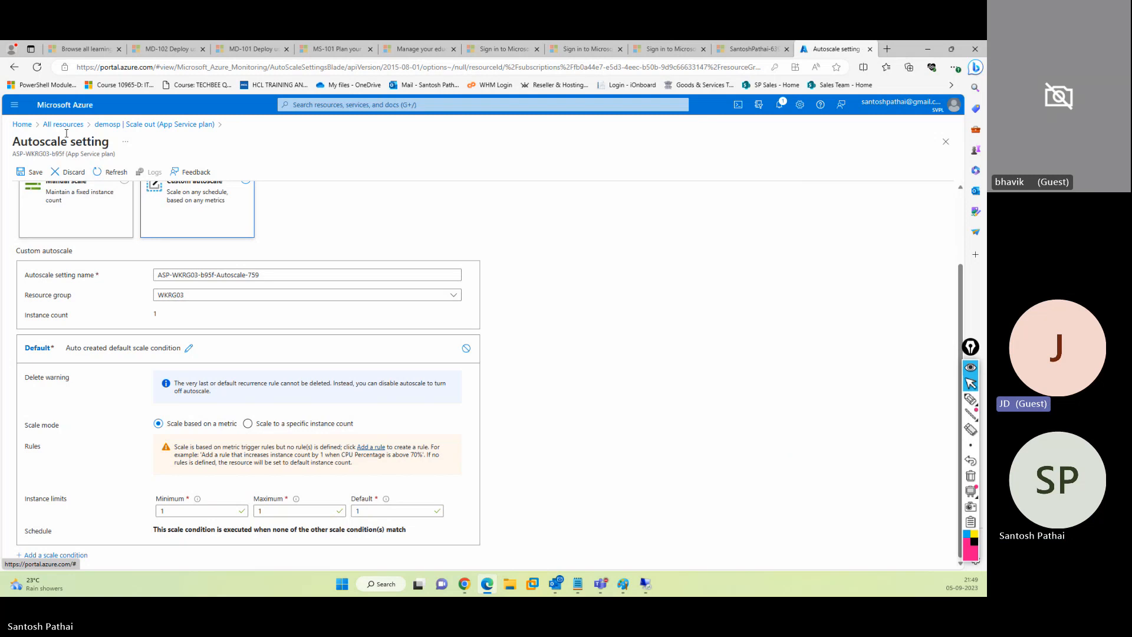
Return to demosp's scale-out settings, switch the method back to Automatic (preview), and read the explanation of Maximum burst.
{"action": "left_click", "coordinate": [136, 127]}
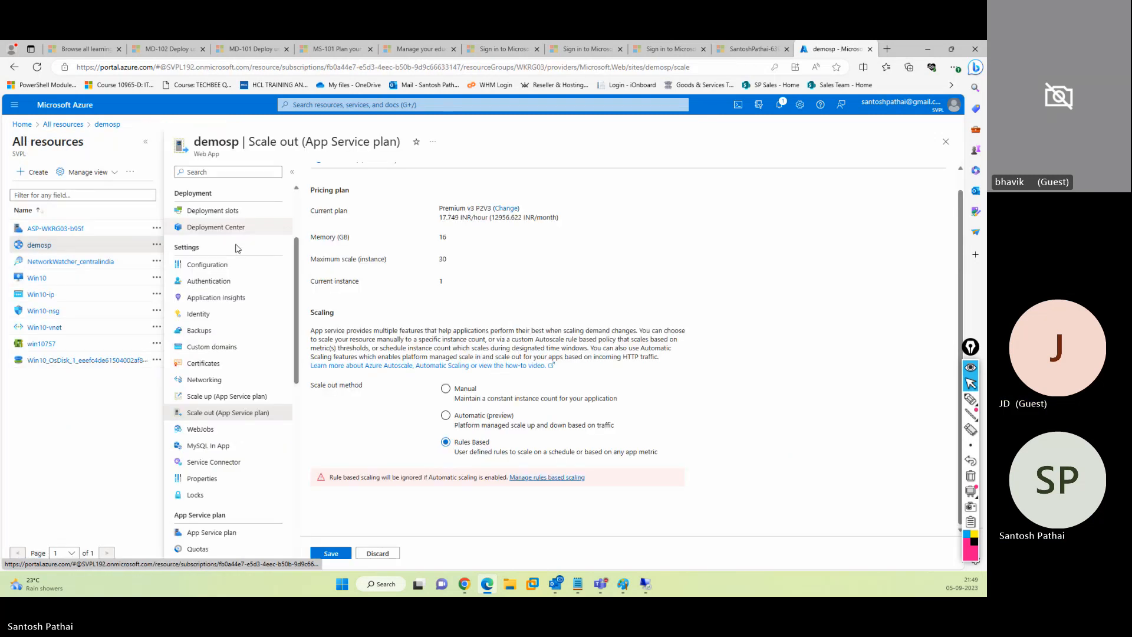
{"action": "left_click", "coordinate": [446, 415]}
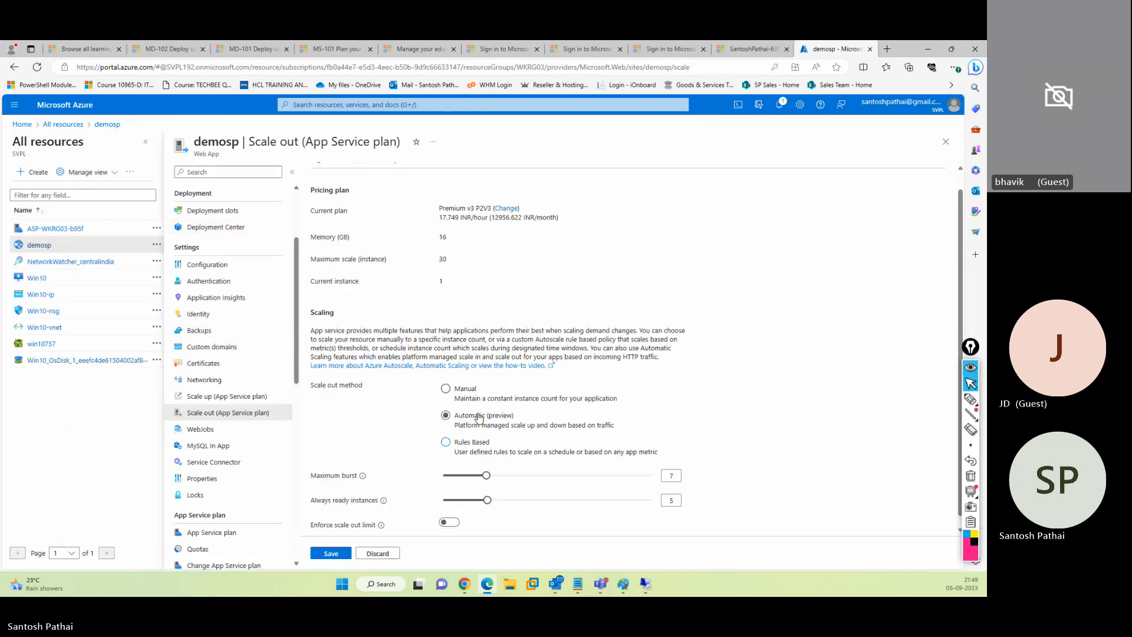
{"action": "mouse_move", "coordinate": [362, 466]}
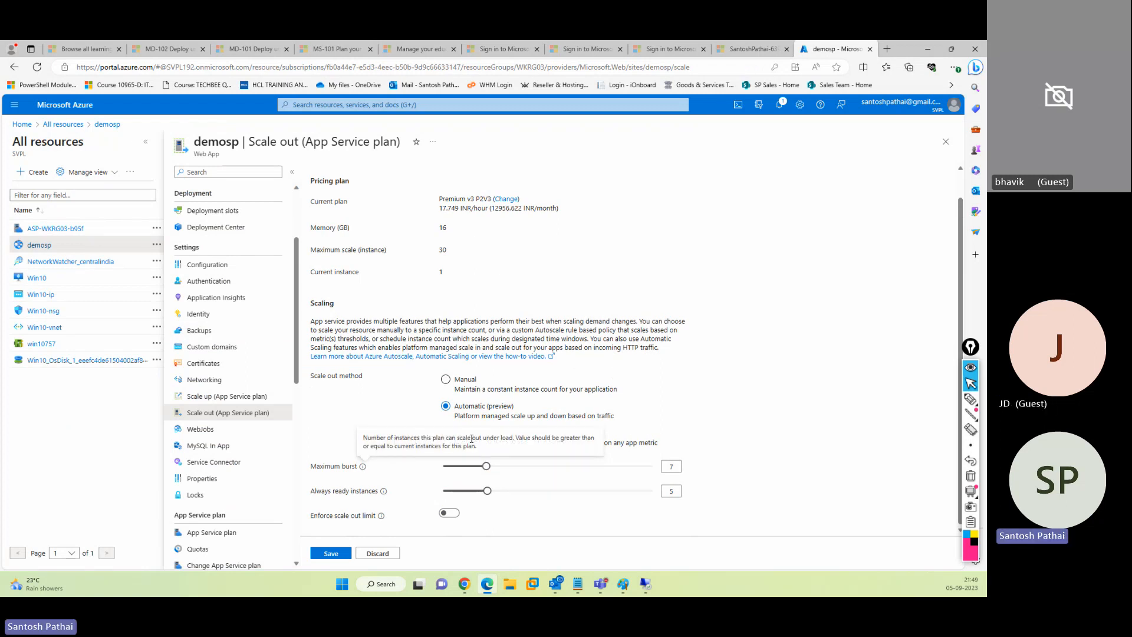
{"action": "left_click_drag", "start_coordinate": [472, 439], "coordinate": [512, 441]}
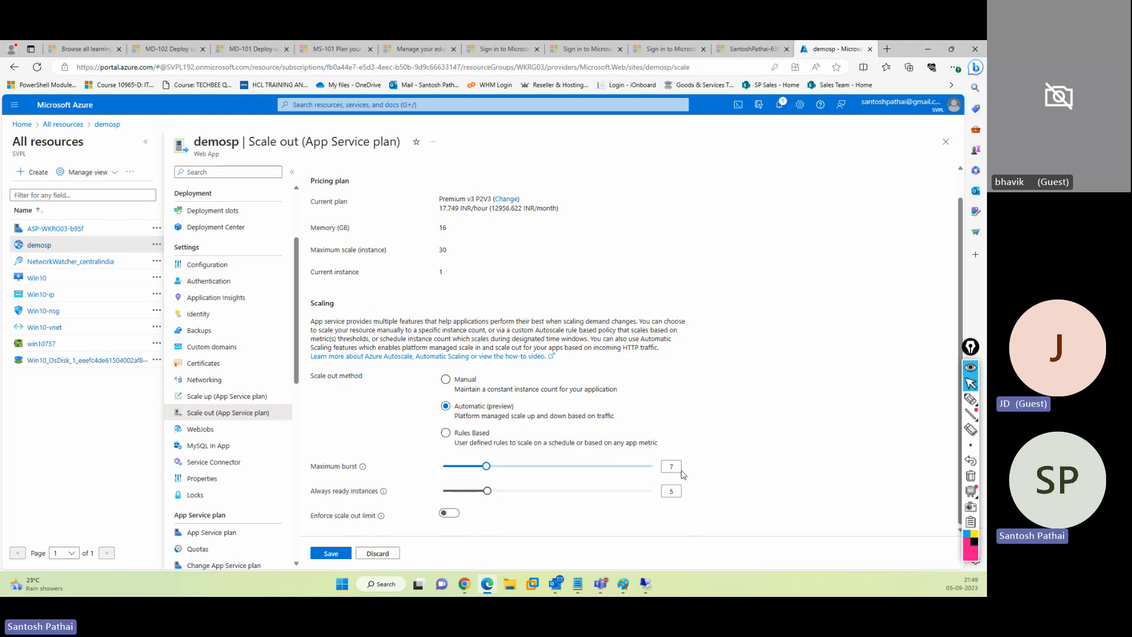
Lower the always ready instances for automatic scaling to 1.
{"action": "mouse_move", "coordinate": [366, 470]}
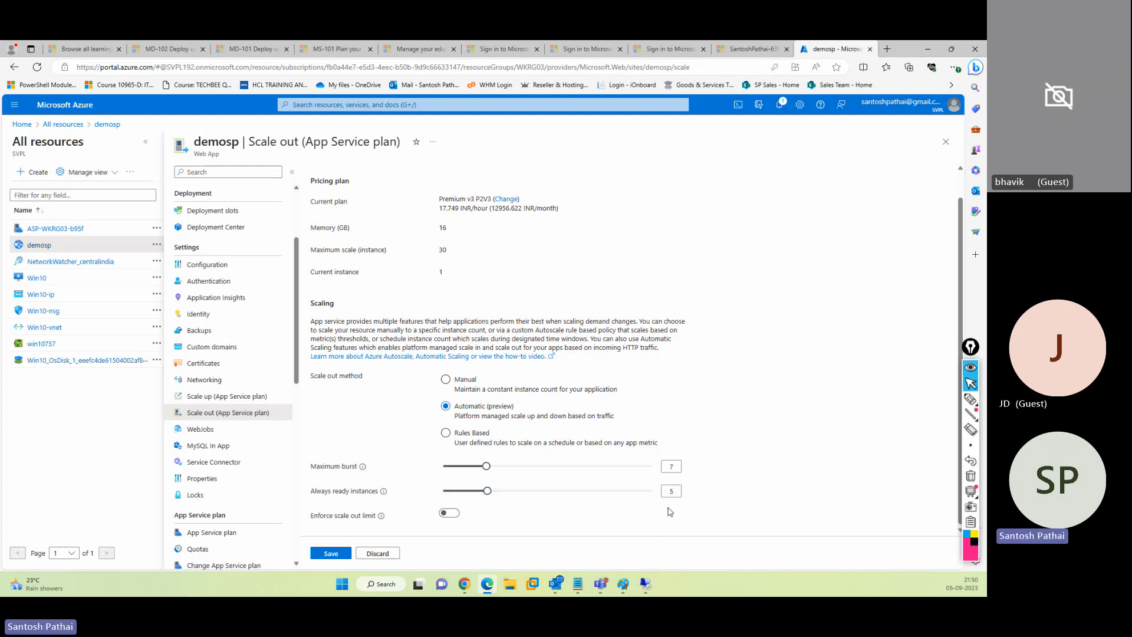
{"action": "left_click_drag", "start_coordinate": [487, 492], "coordinate": [441, 494]}
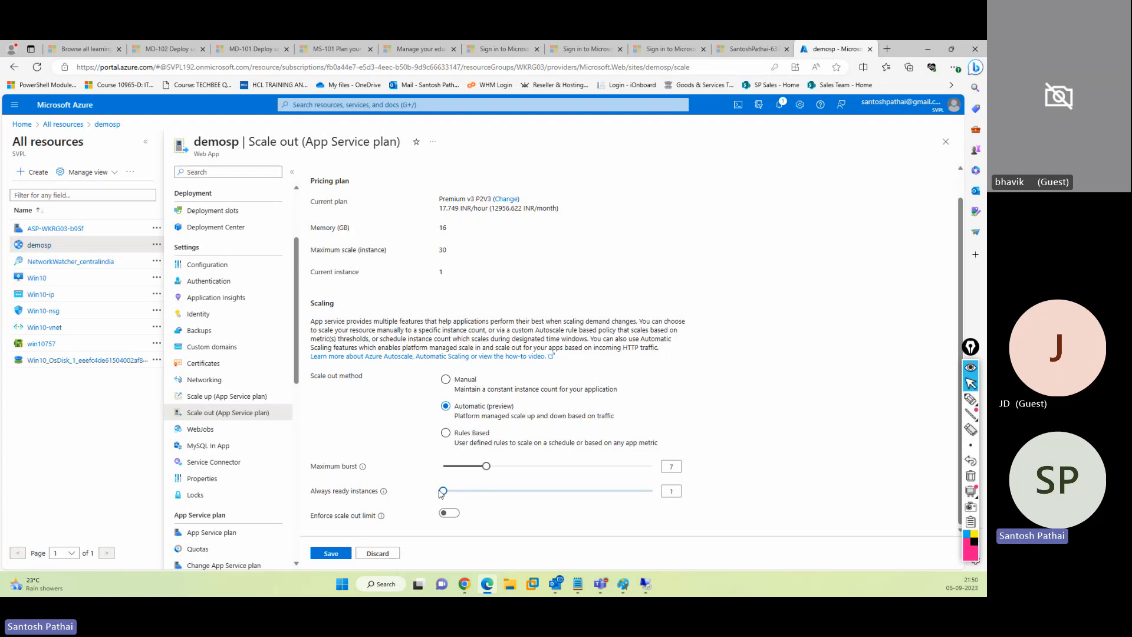